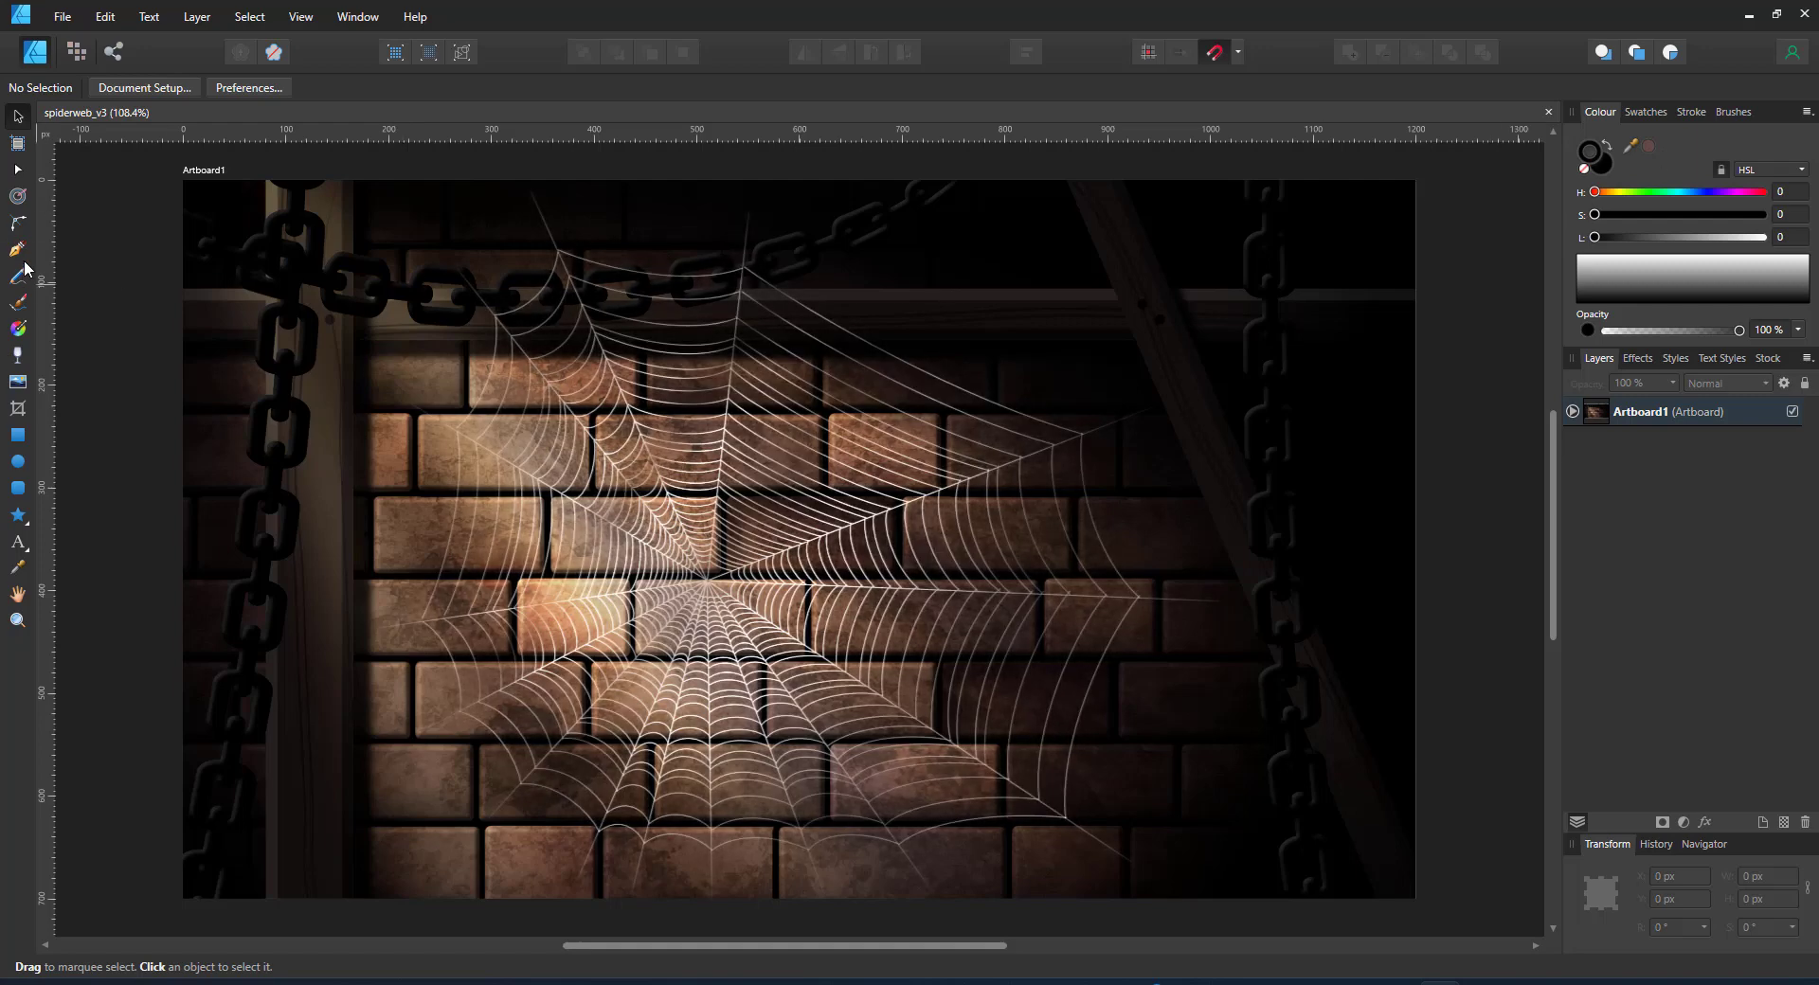
# - Draw a straight vertical line about 499 px long down the right edge of the wooden post with the Pen tool
pyautogui.click(15, 233)
pyautogui.click(17, 250)
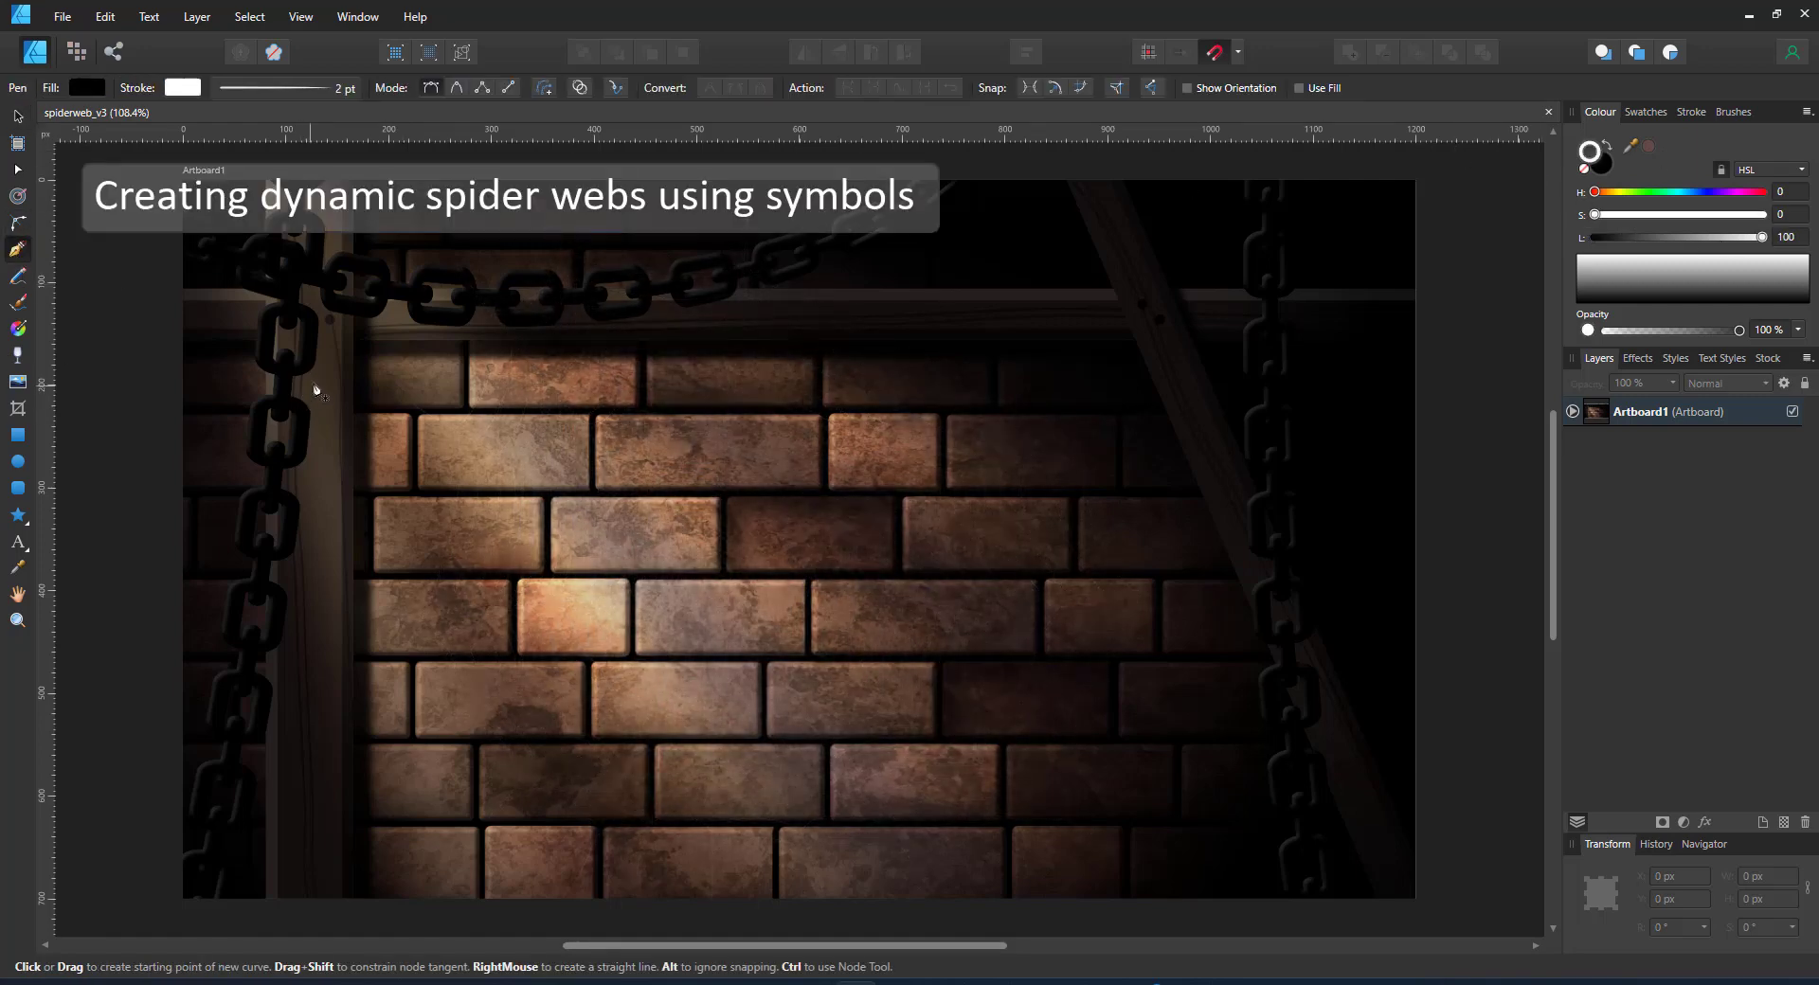
pyautogui.click(356, 344)
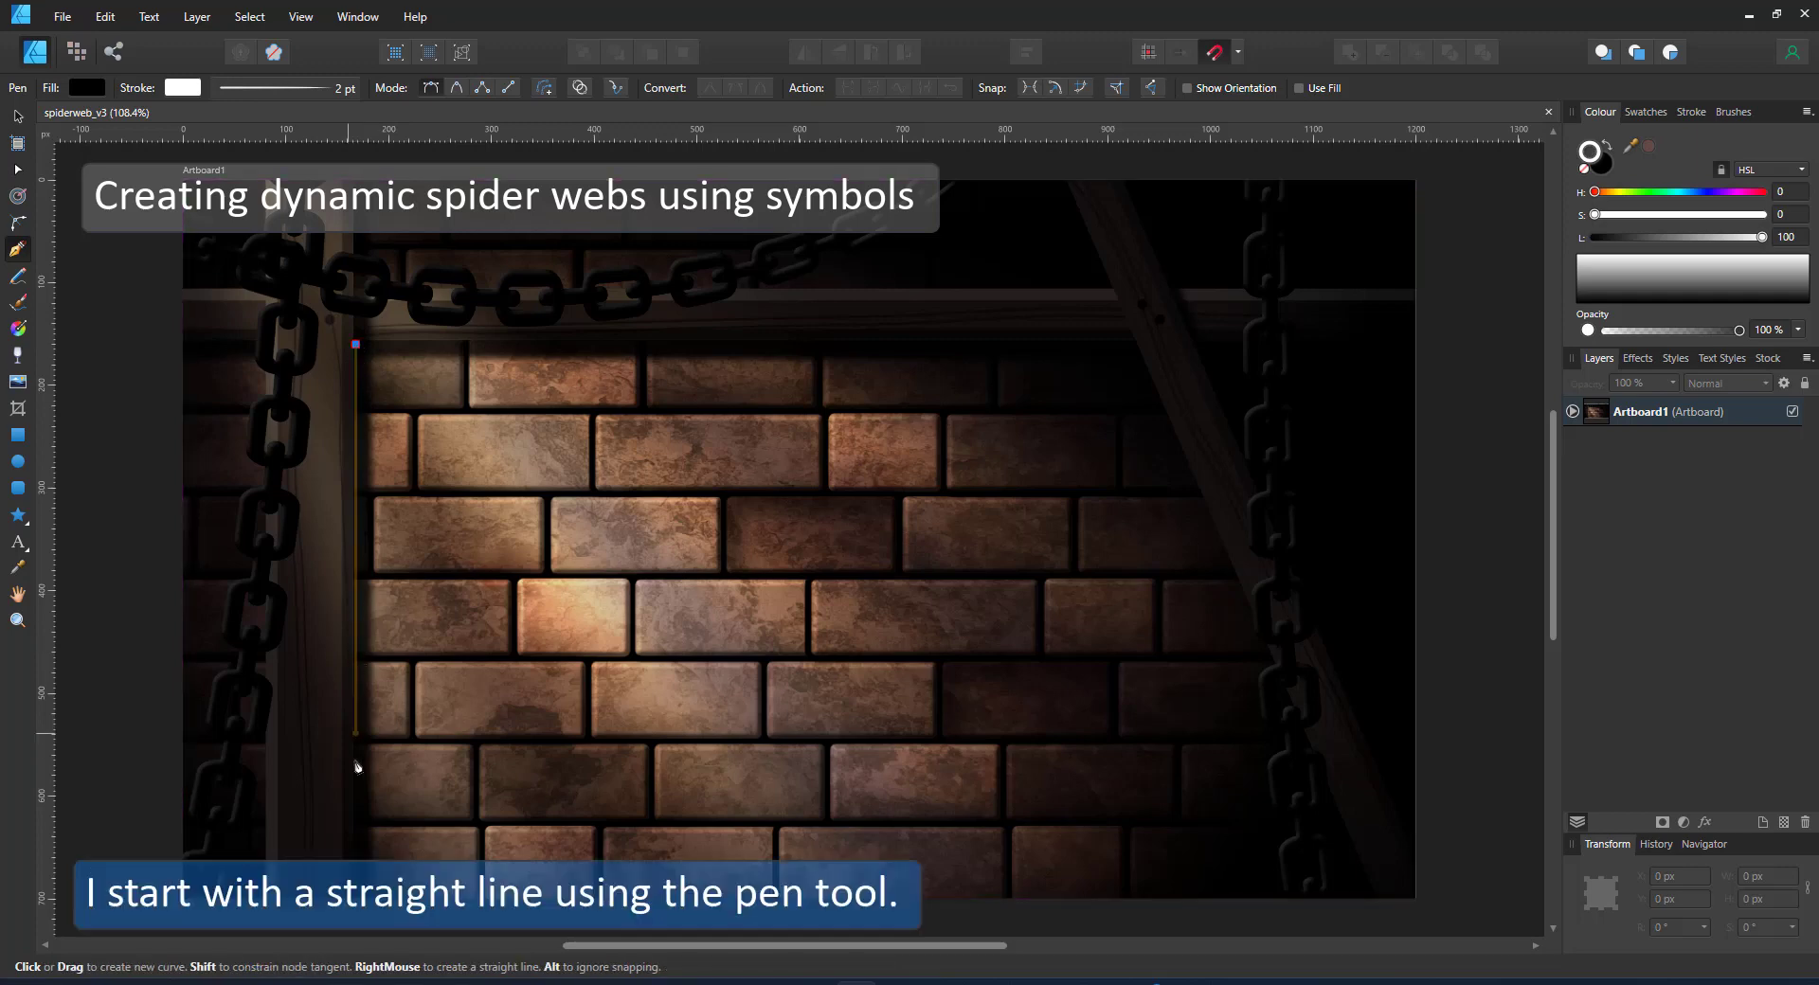
pyautogui.click(369, 860)
# - Set the line's stroke width to 4 pt and reset its pressure profile to a uniform thickness
pyautogui.click(288, 85)
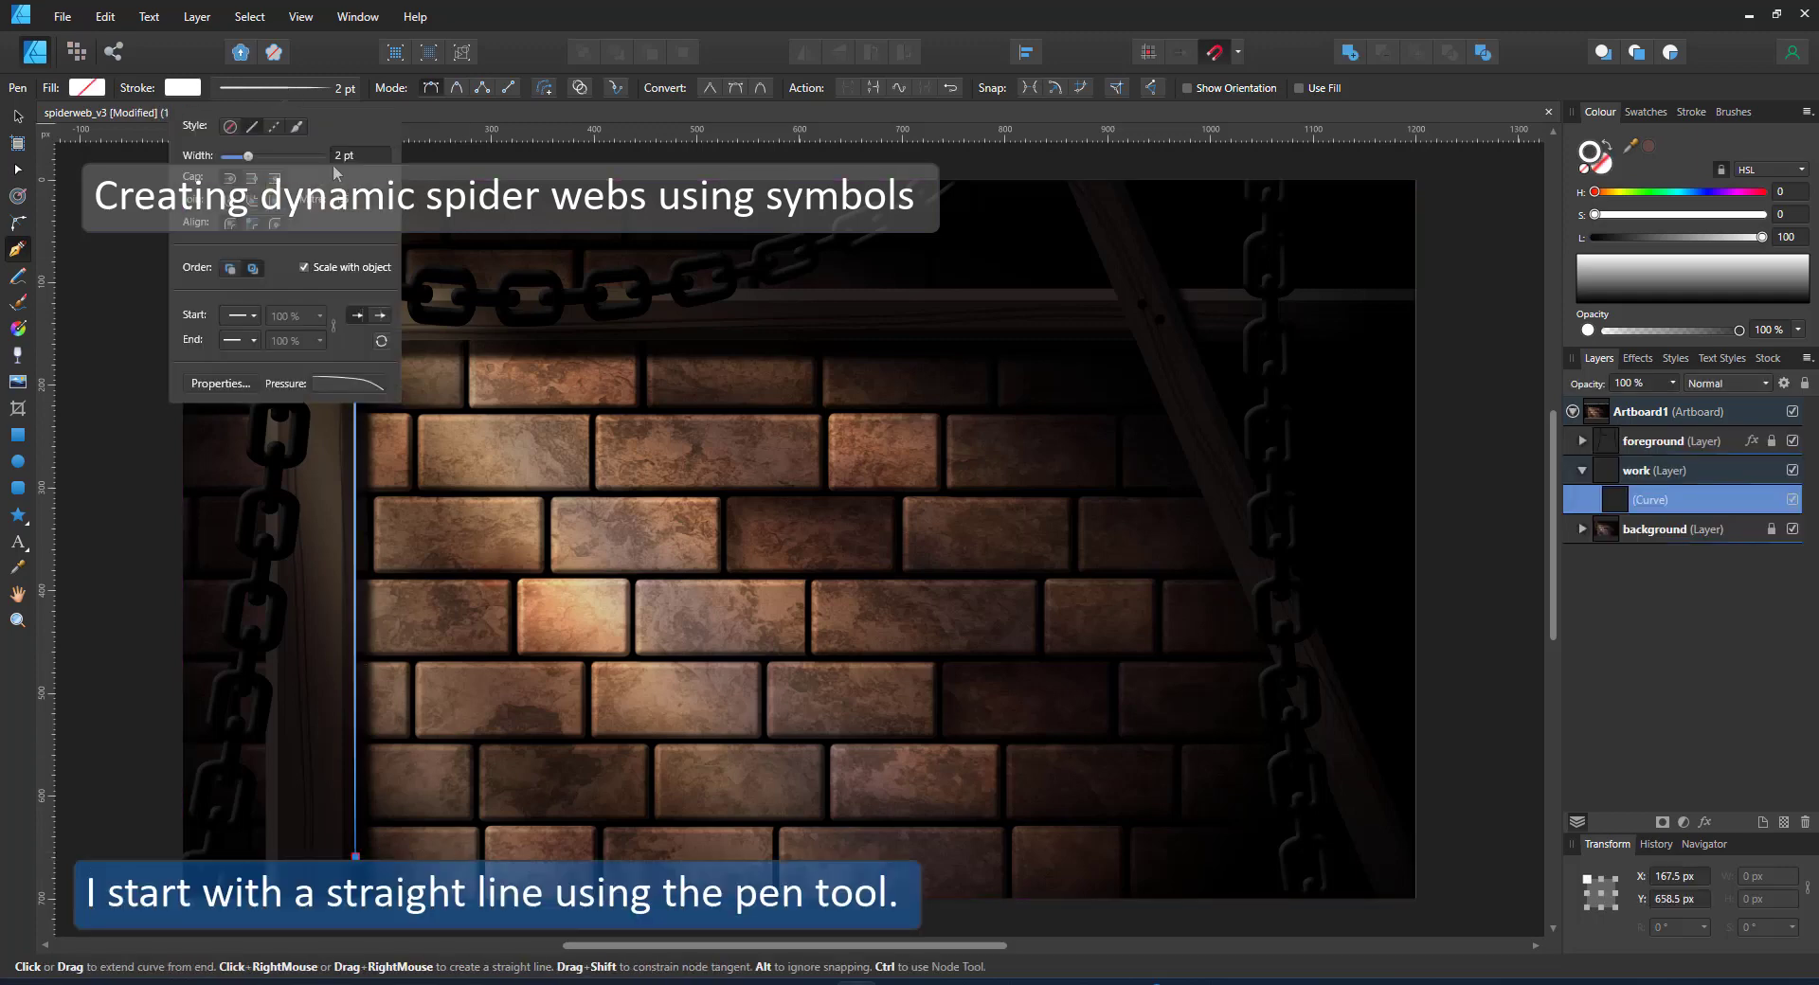
pyautogui.press('Return')
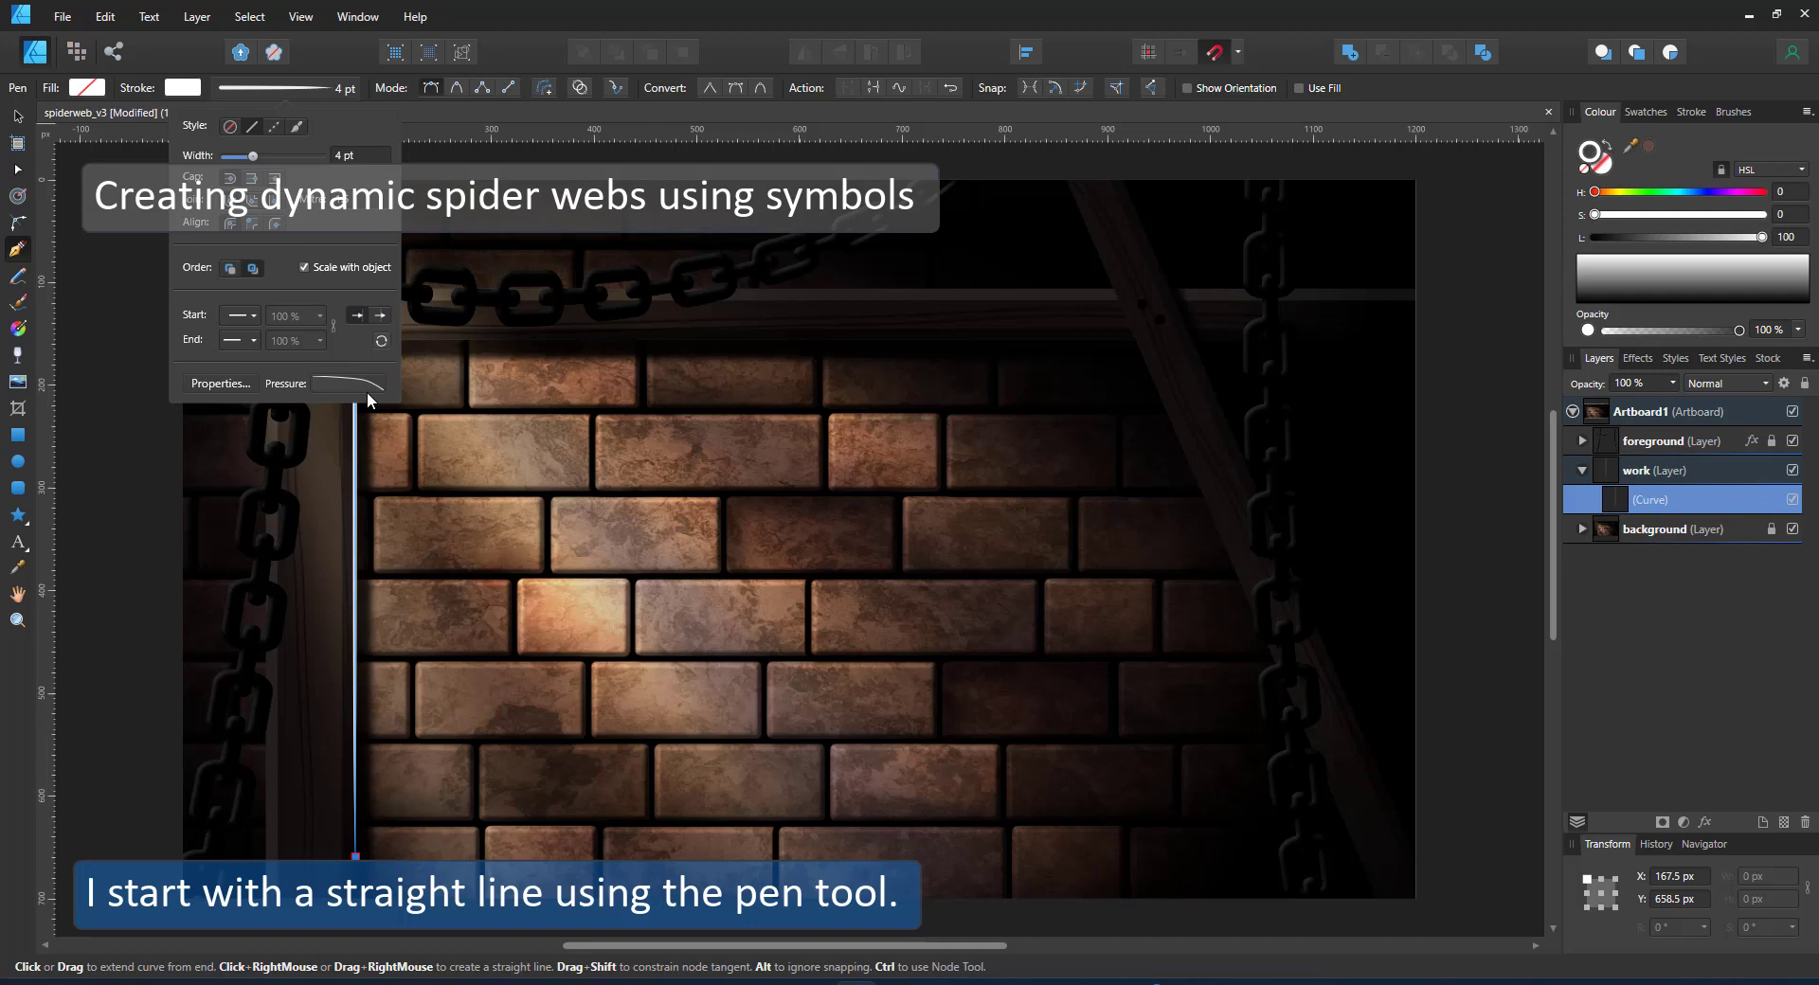
pyautogui.click(367, 390)
pyautogui.click(353, 615)
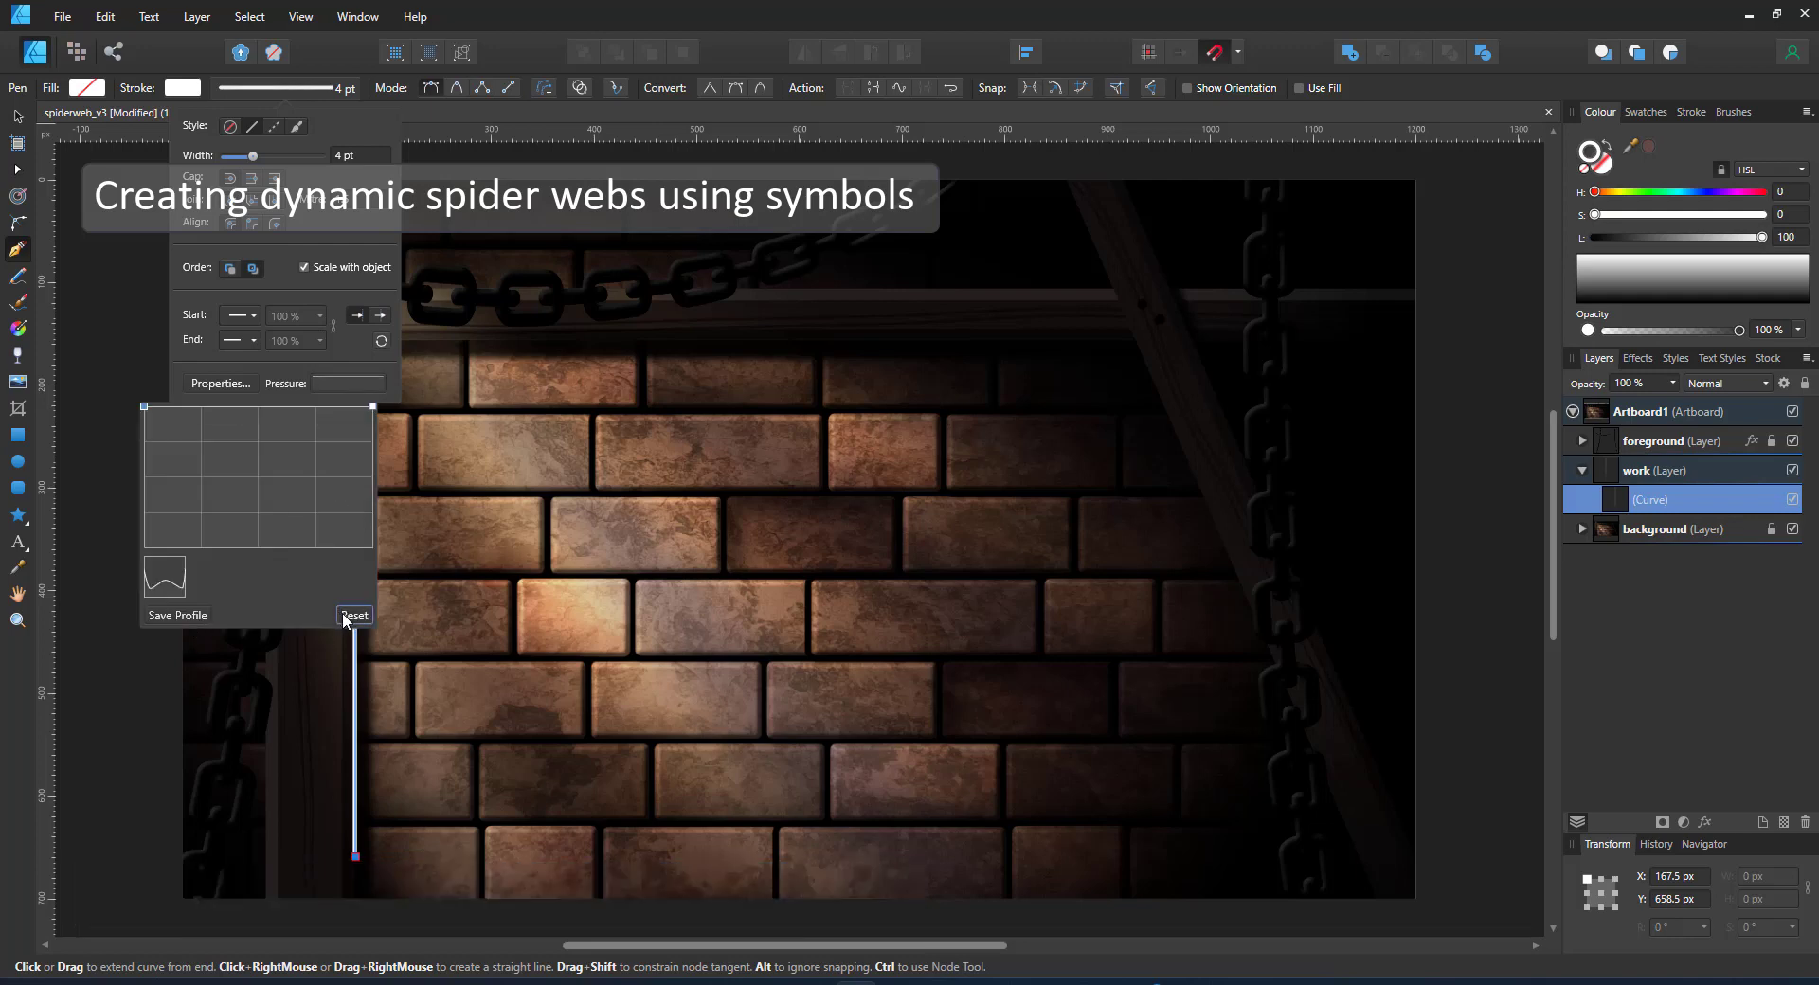
# - Place the line's transform origin at its upper end, duplicate the line and rotate the copy to -60°
pyautogui.click(18, 116)
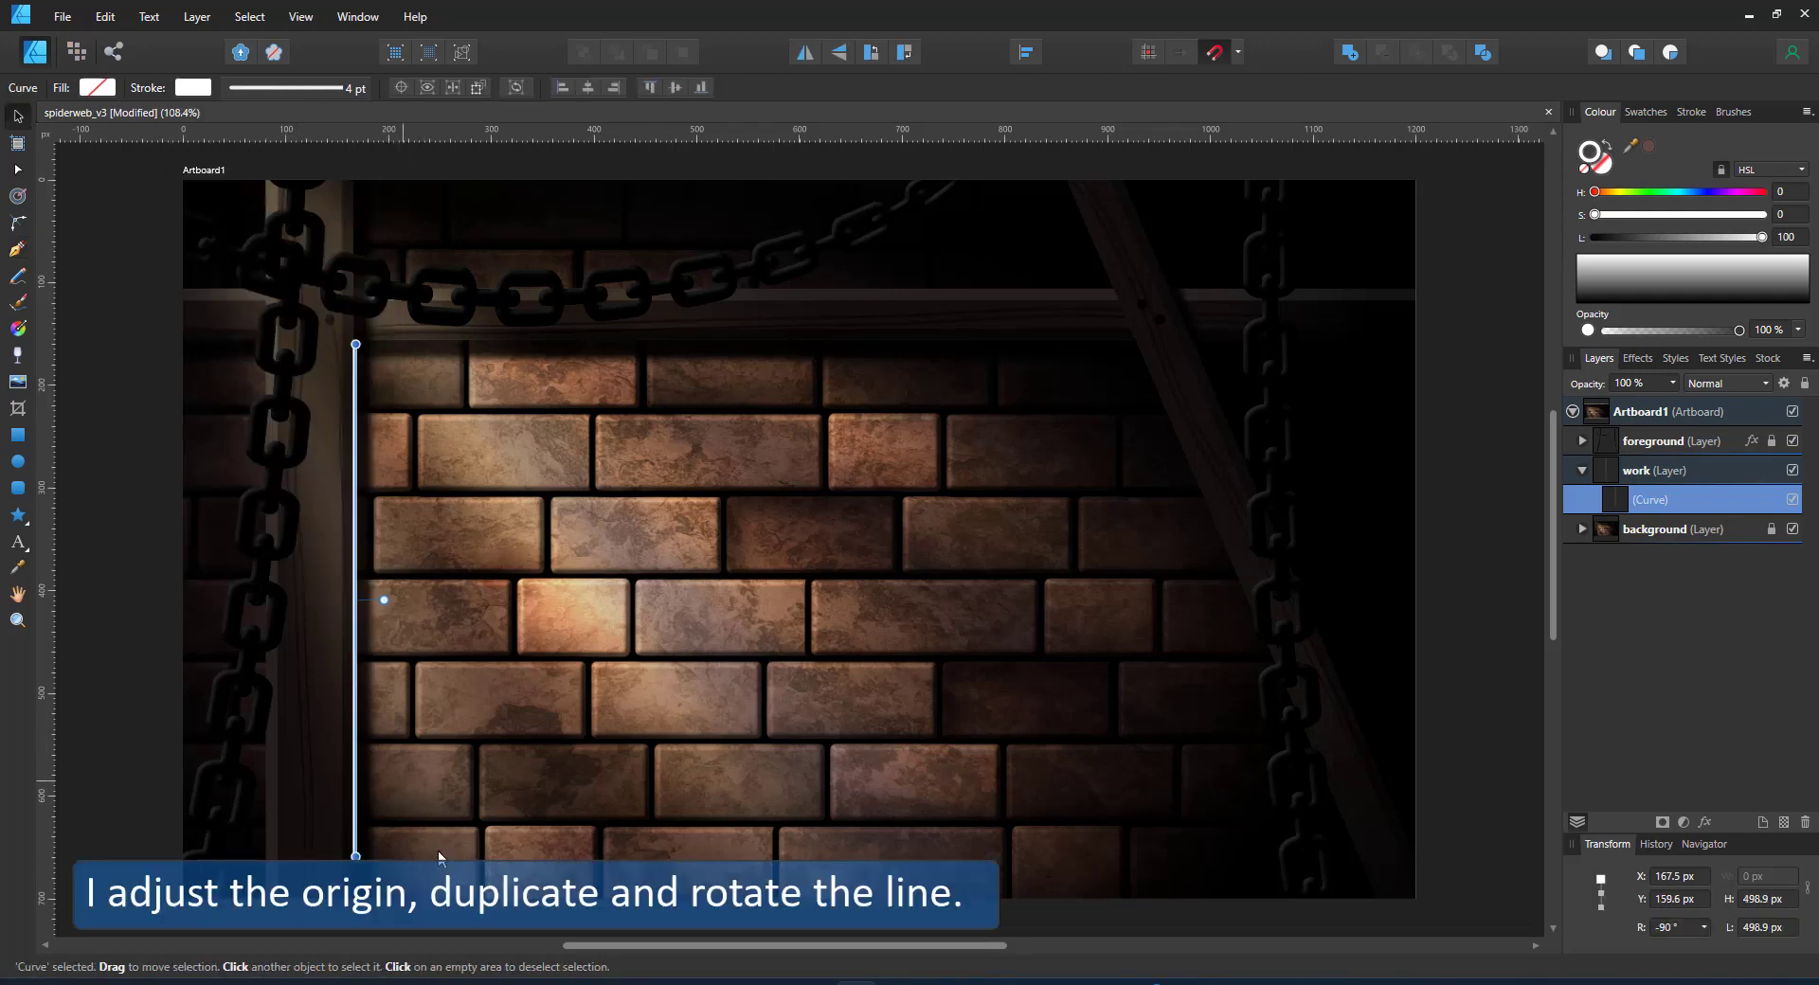
pyautogui.hotkey('ctrl', 'j')
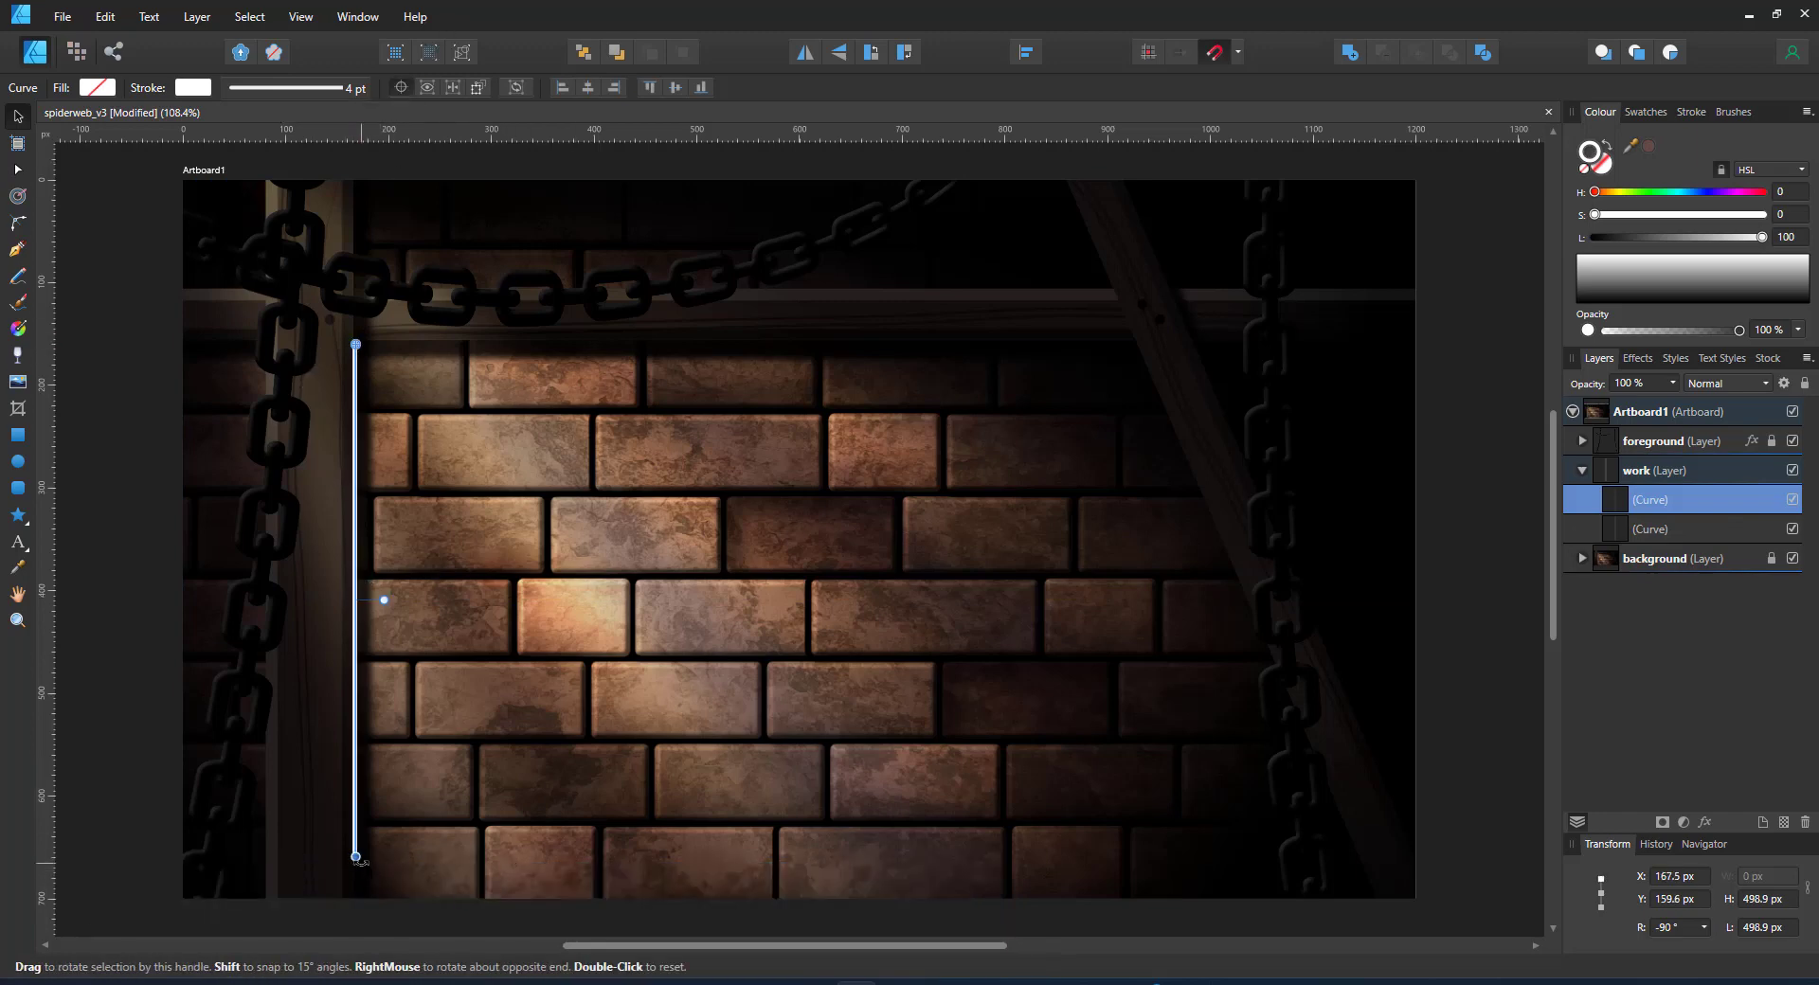
pyautogui.moveTo(360, 860); pyautogui.dragTo(612, 788)
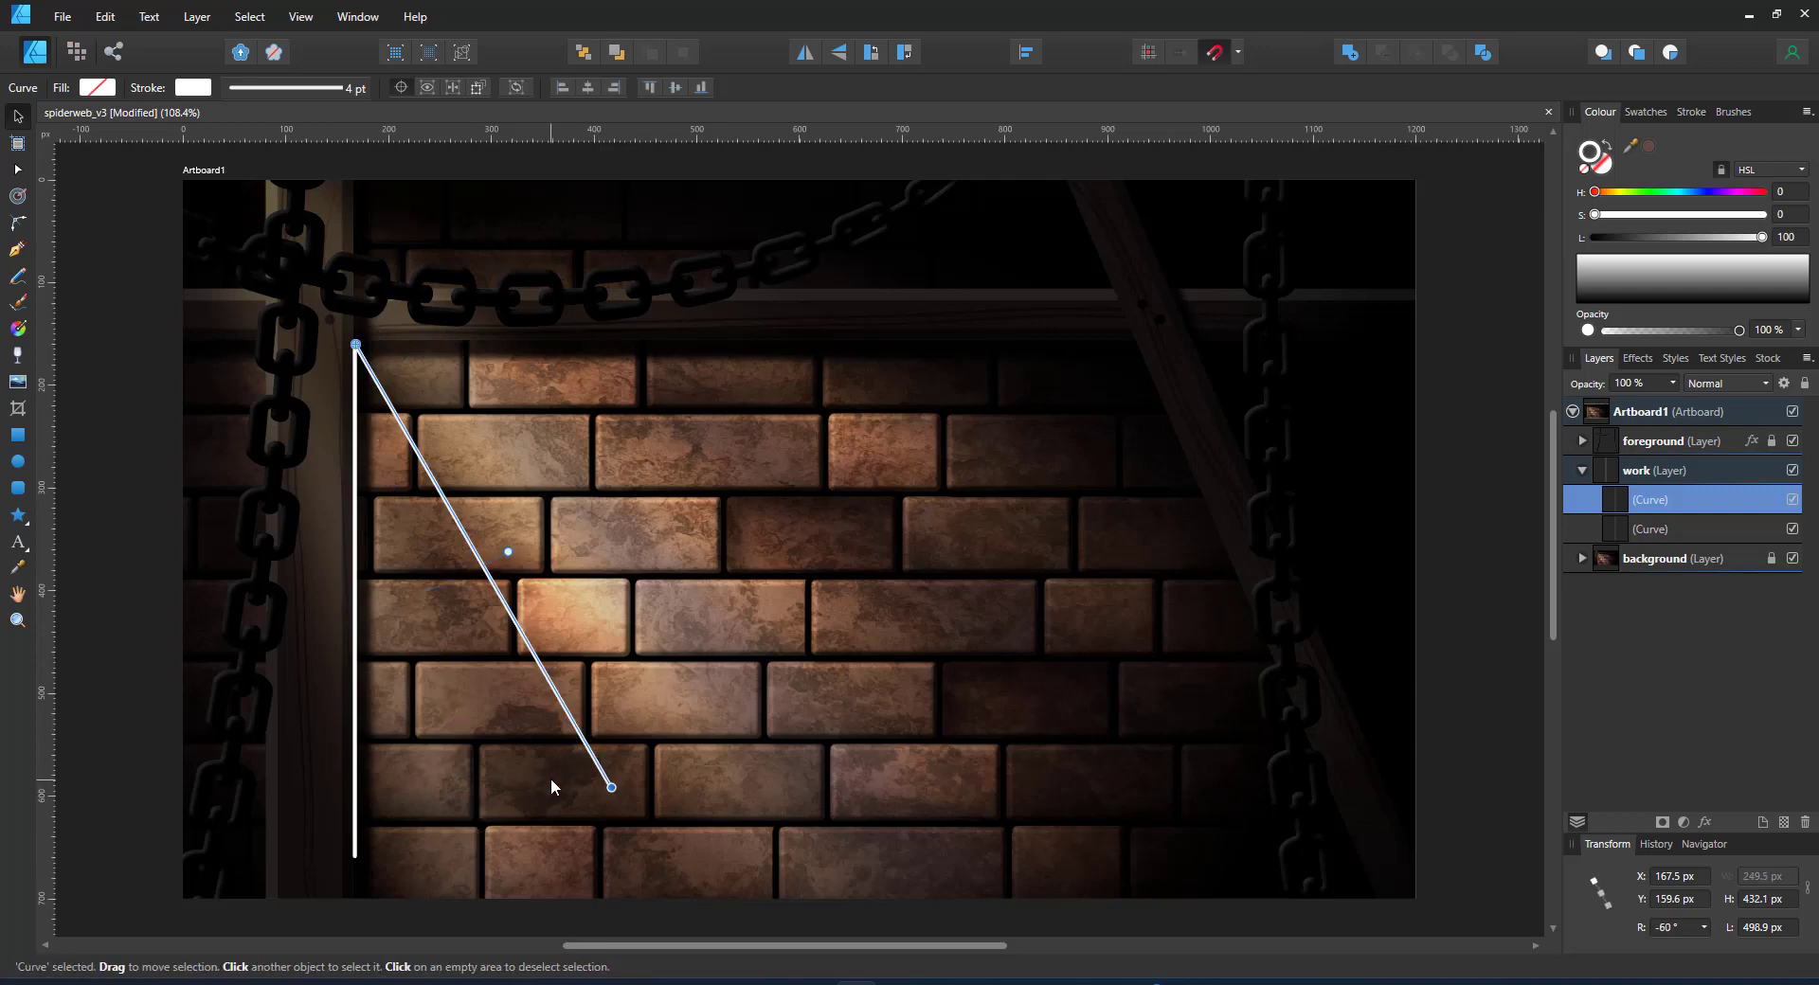
# - Draw a short connecting line between the vertical and diagonal lines near their apex and bend it upward into an arc
pyautogui.click(17, 249)
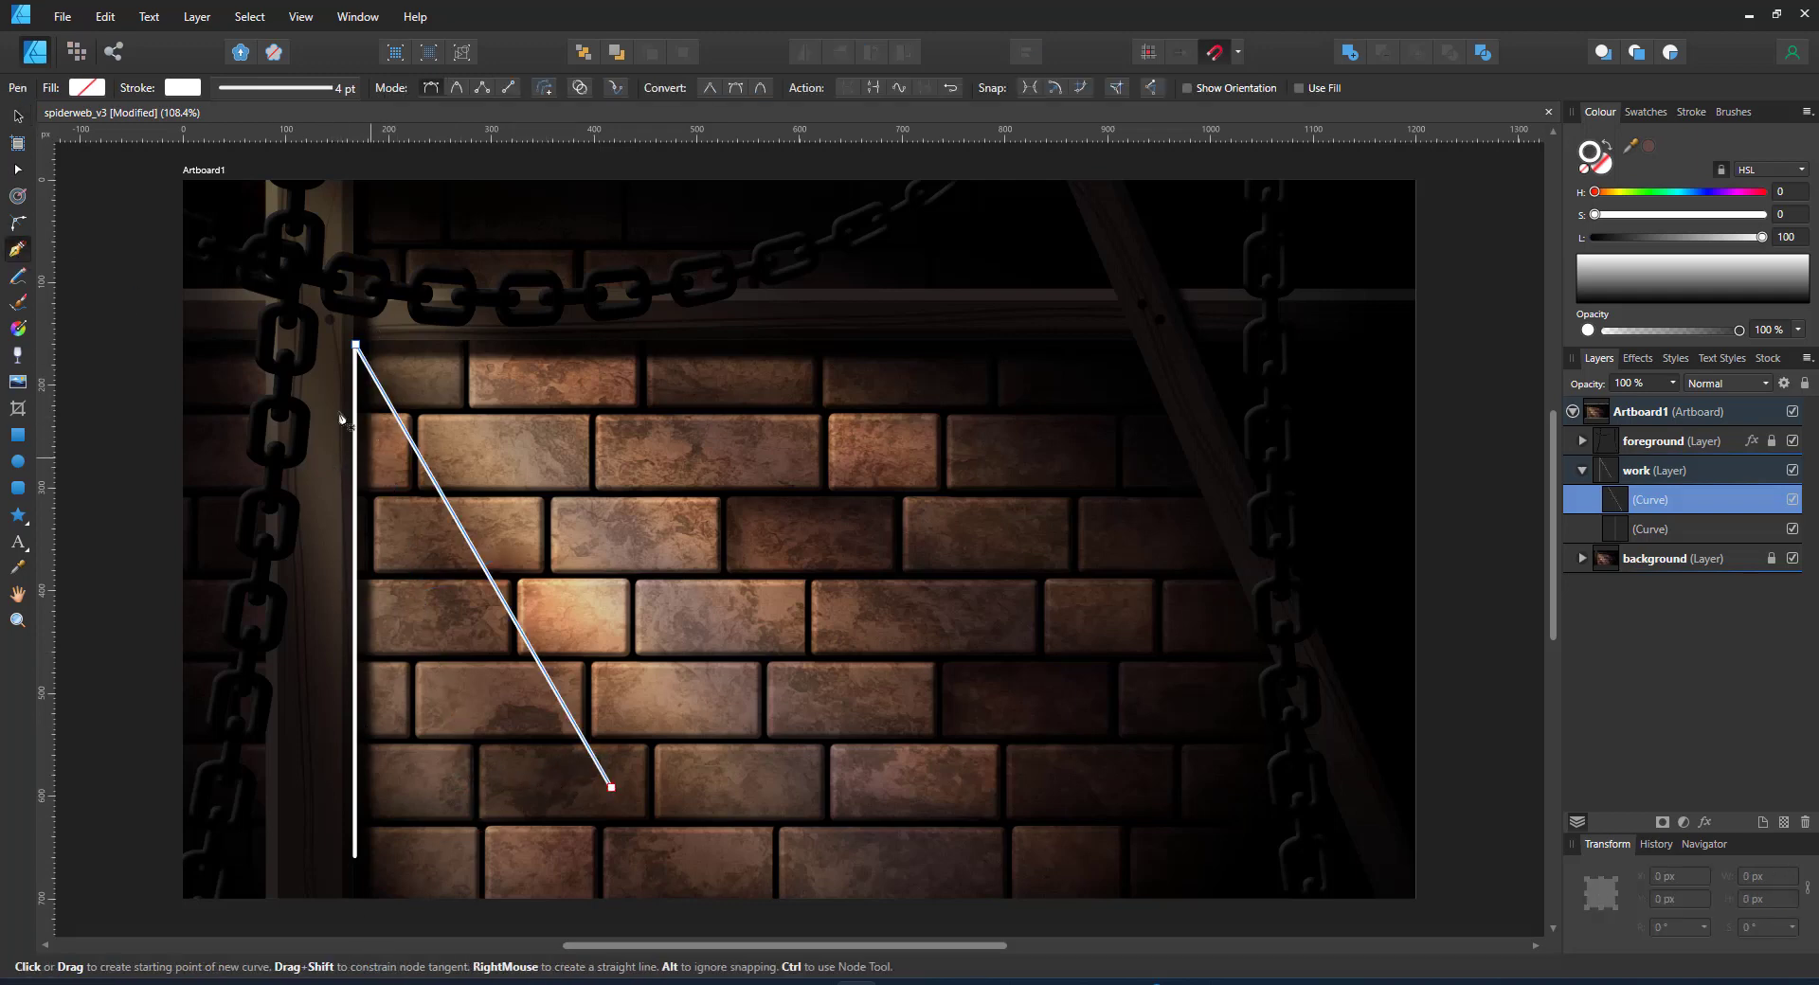
pyautogui.click(390, 405)
pyautogui.press('a')
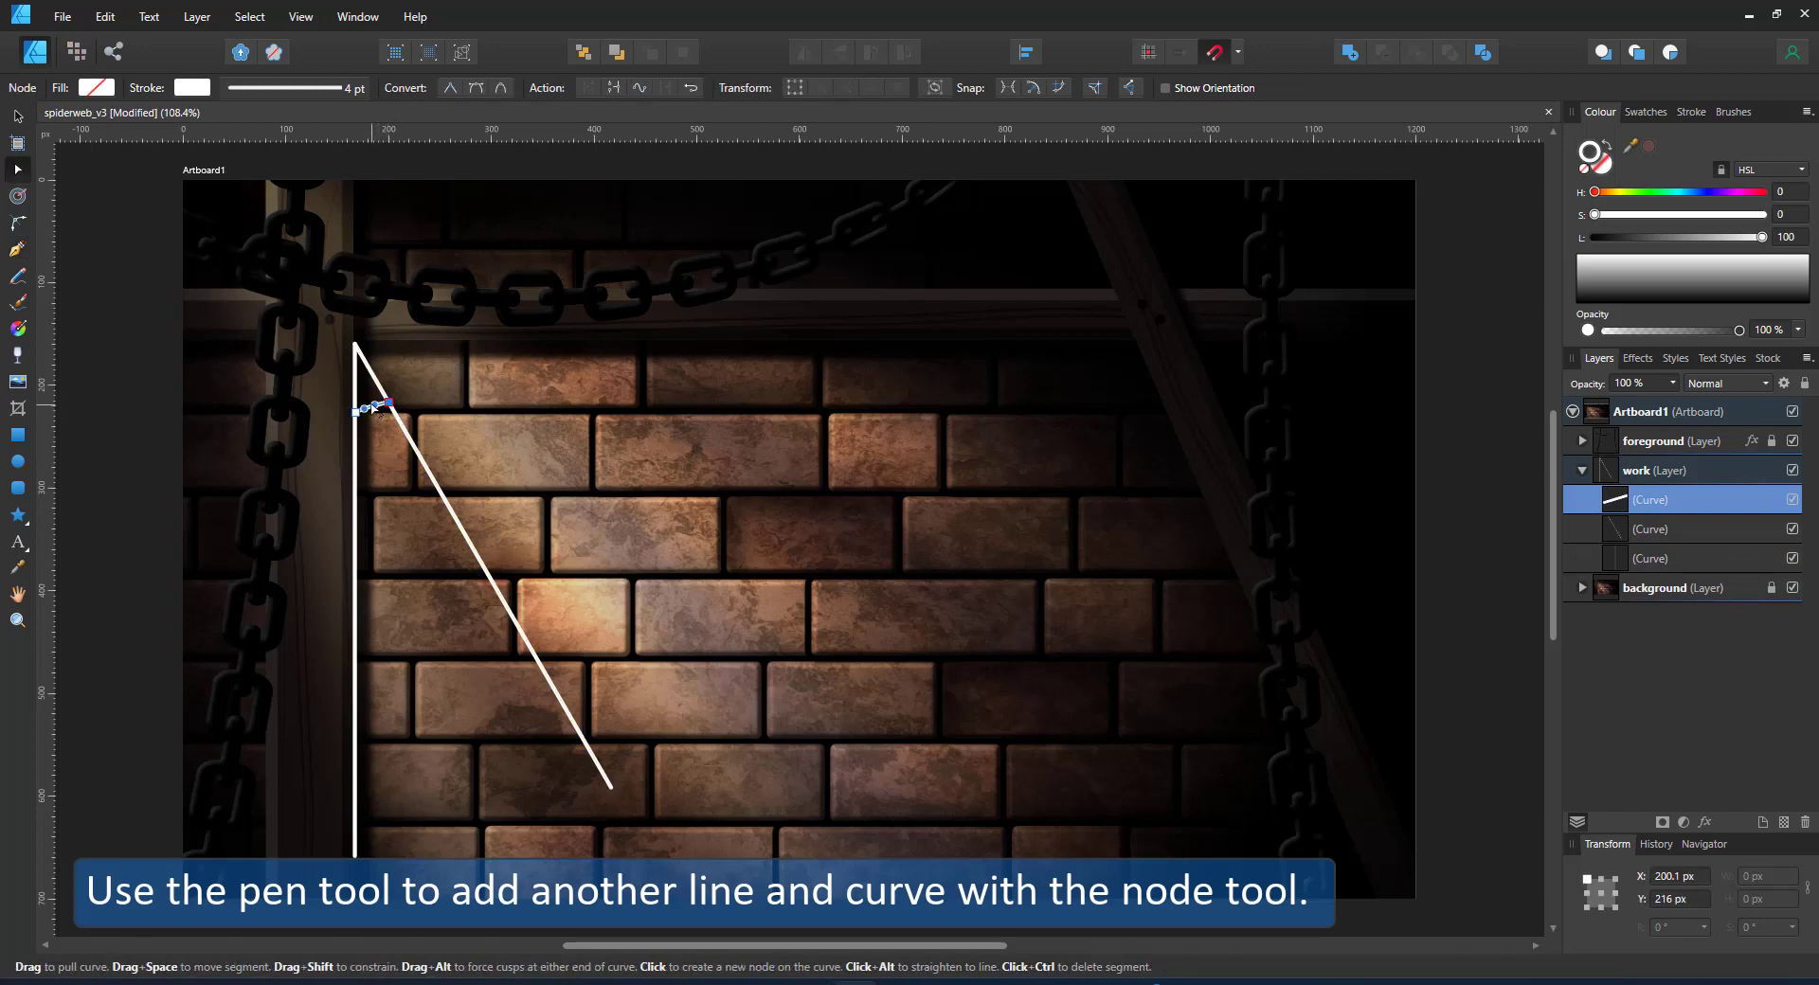
pyautogui.moveTo(377, 402); pyautogui.dragTo(372, 377)
# - Turn off stroke scaling with the object for the short arc and delete the redundant copy of it
pyautogui.hotkey('ctrl', 'j')
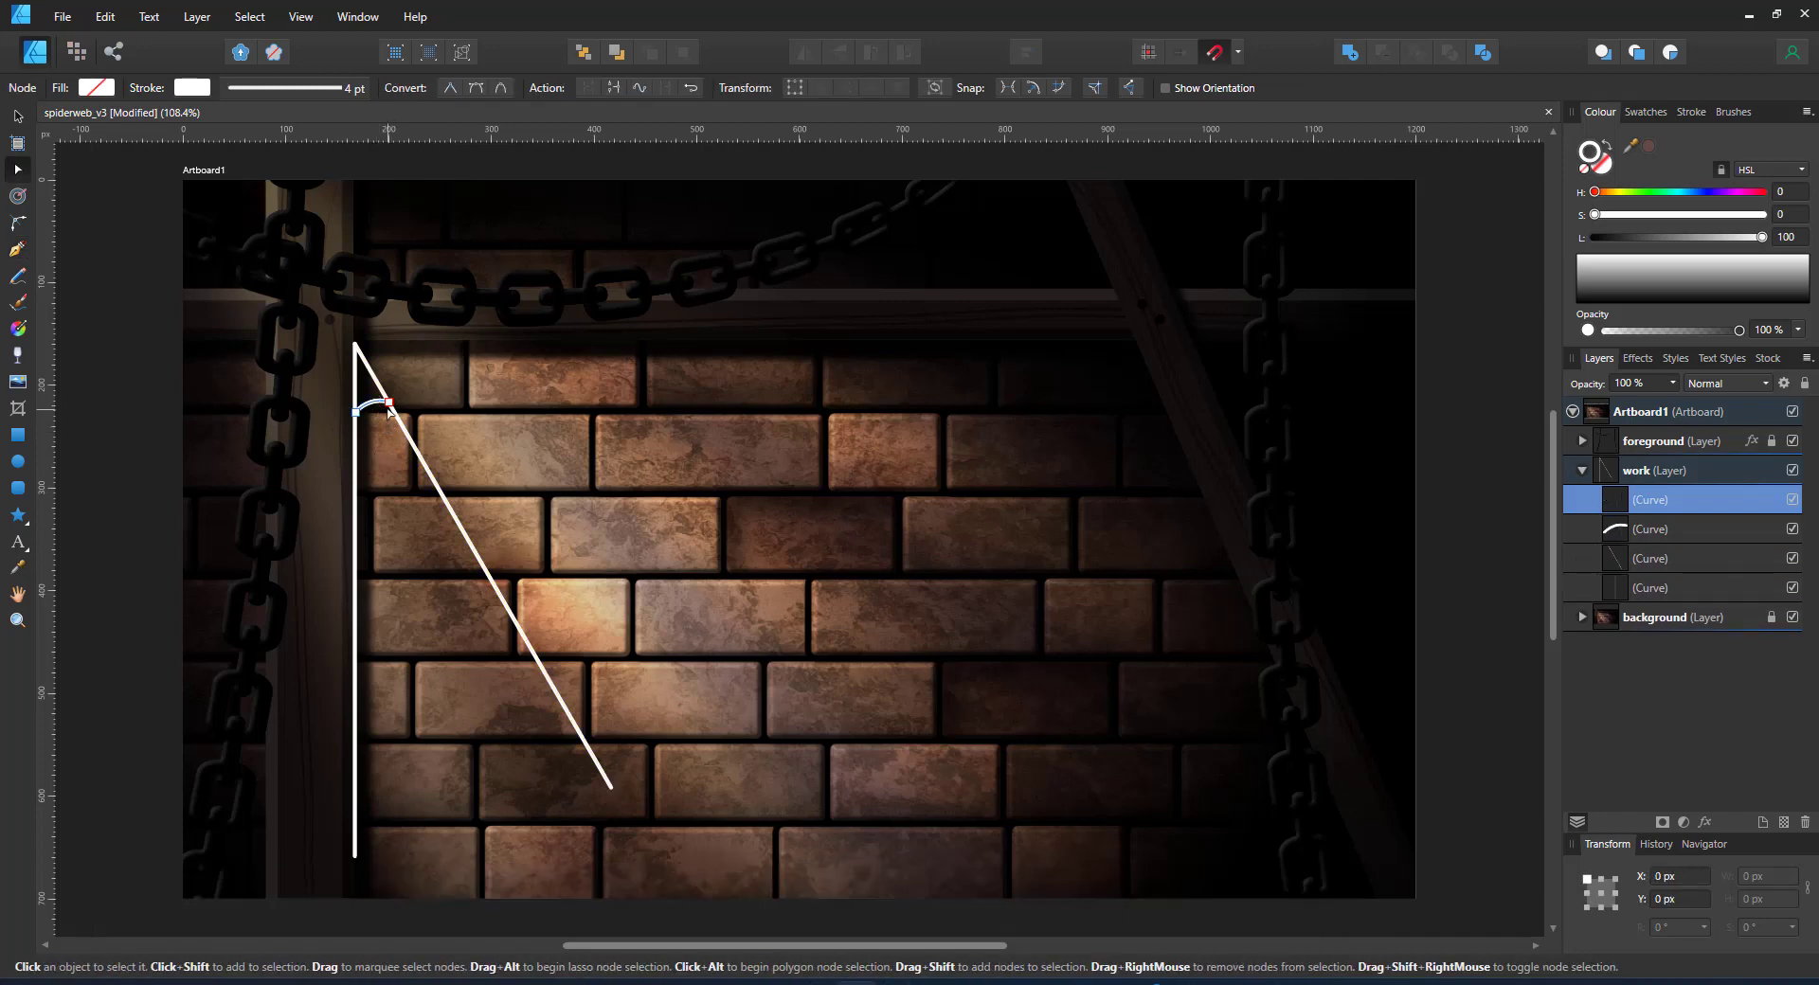
pyautogui.press('v')
pyautogui.click(305, 88)
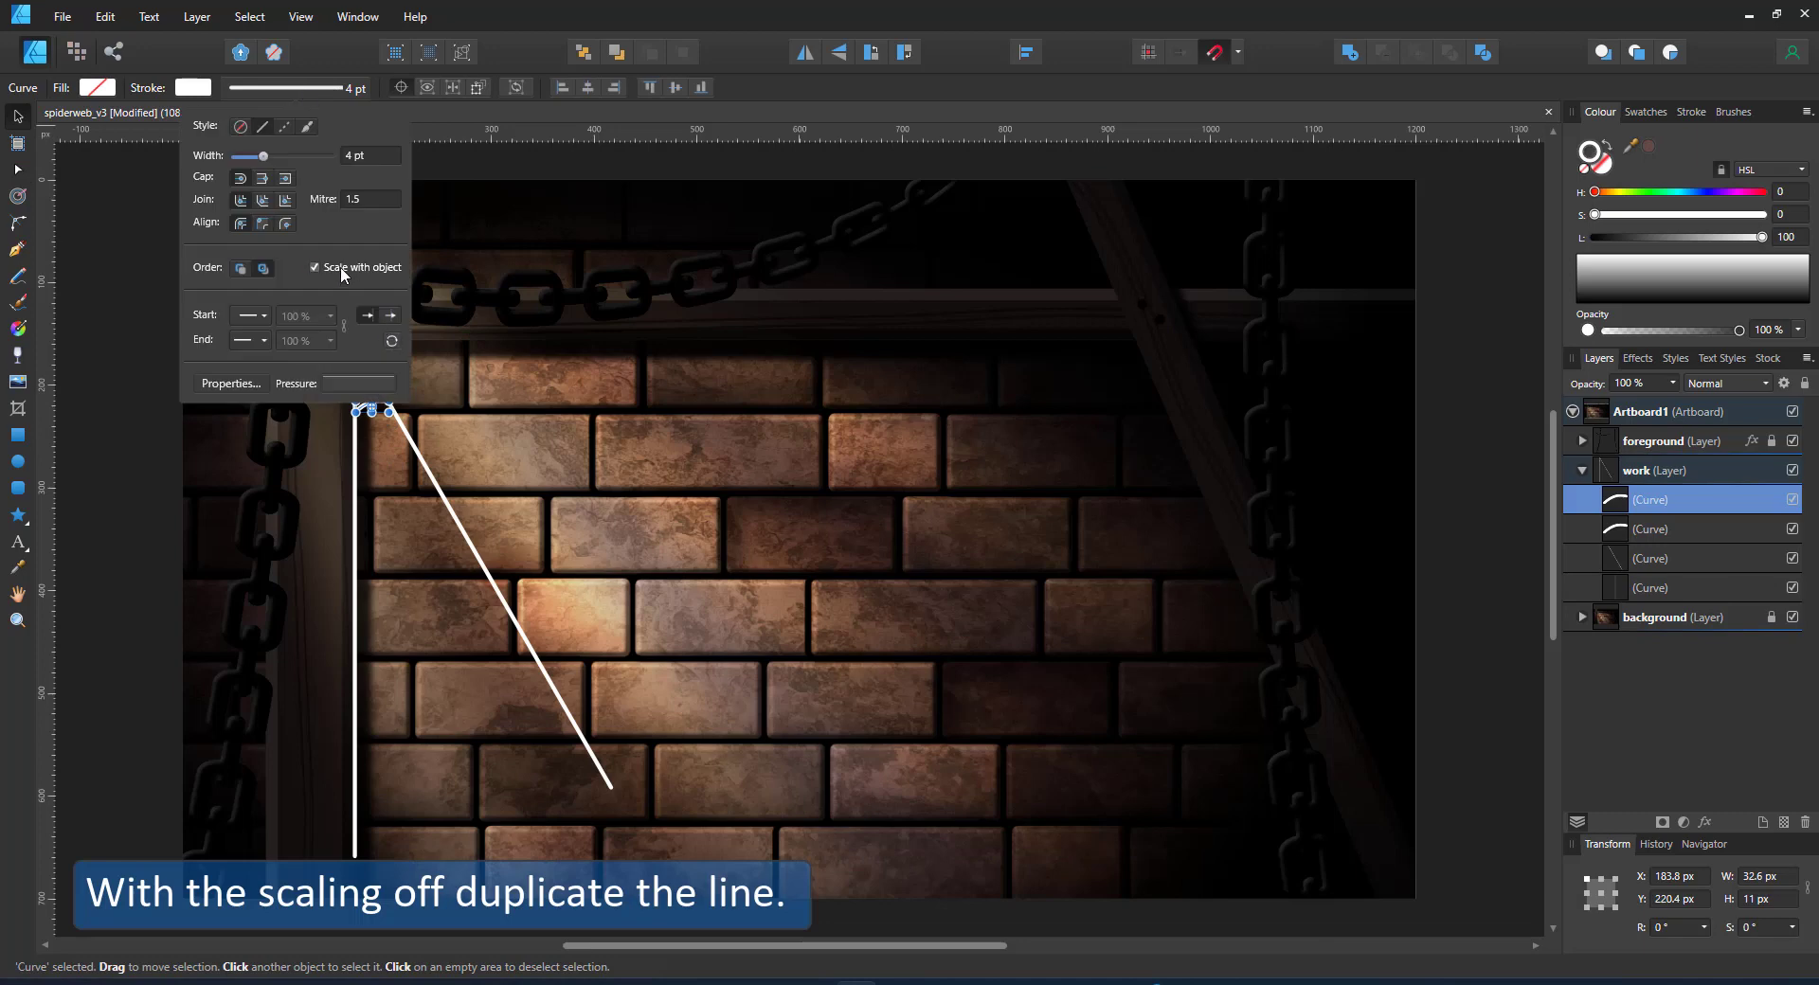
pyautogui.click(1651, 539)
pyautogui.press('Delete')
# - Duplicate the arc repeatedly, moving each copy further down and widening it to span the two lines, for seven arcs in total
pyautogui.click(1646, 509)
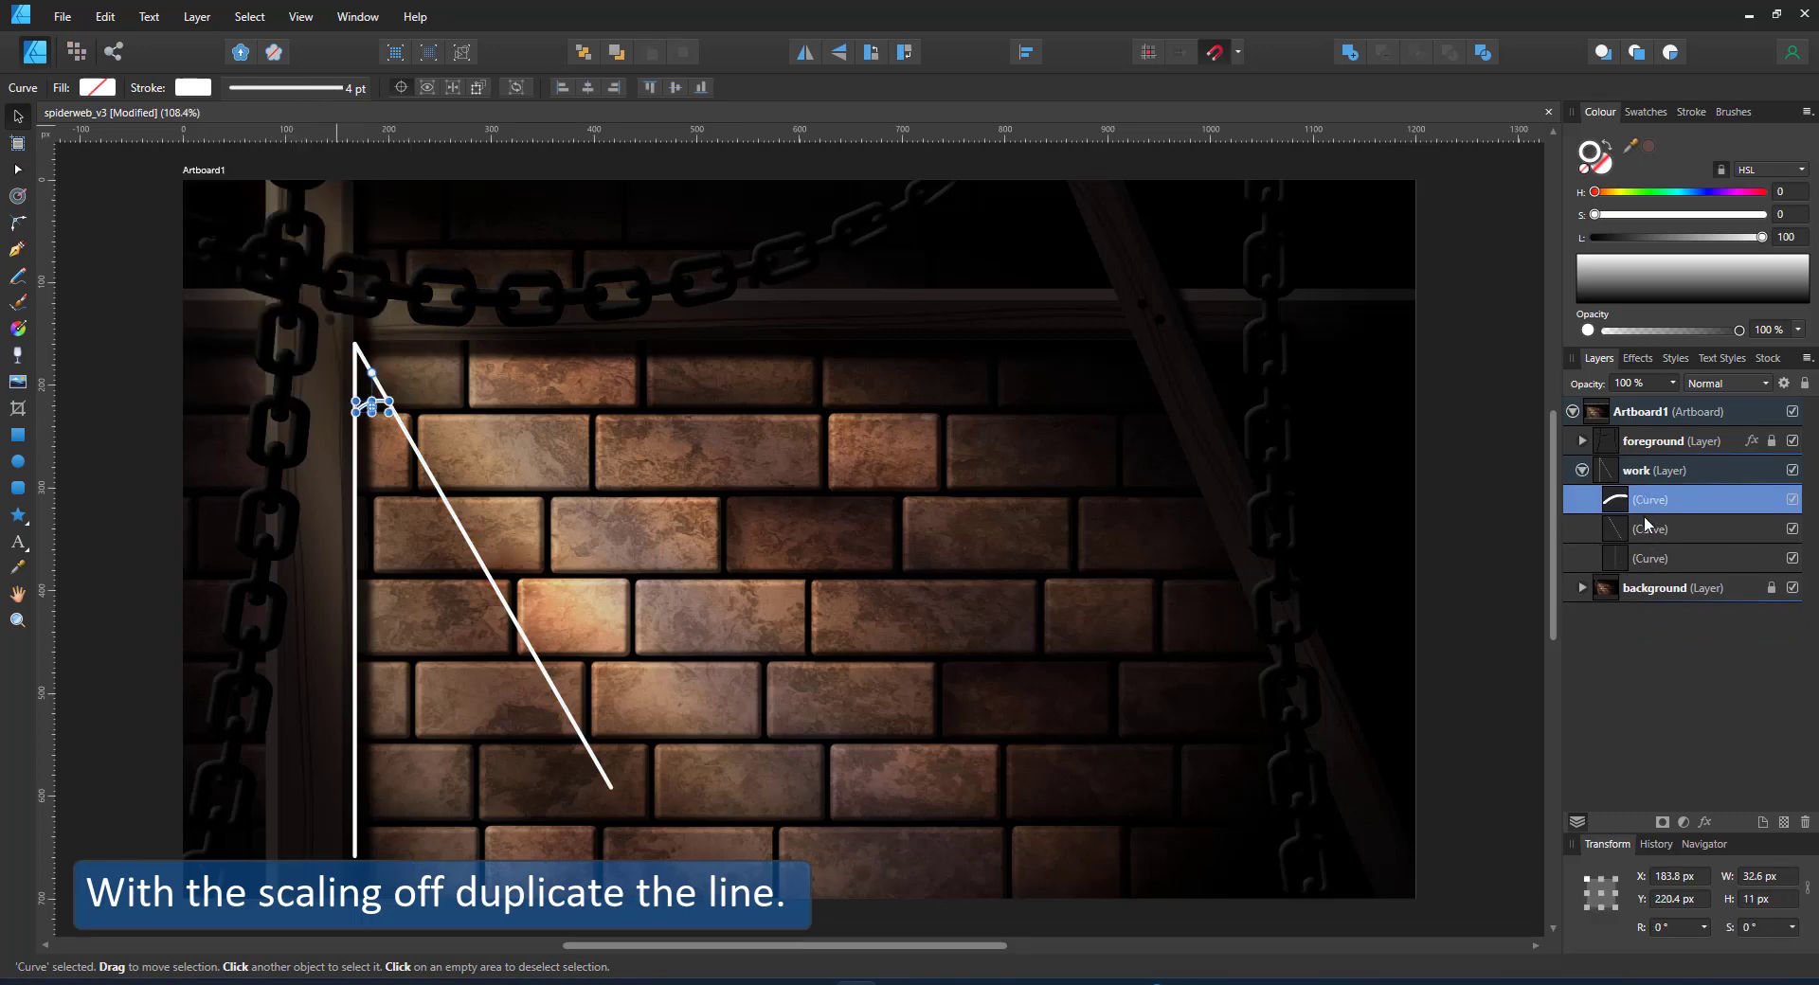
pyautogui.hotkey('ctrl', 'j')
pyautogui.scroll(6, 364, 404)
pyautogui.moveTo(368, 405); pyautogui.dragTo(438, 186)
pyautogui.hotkey('ctrl', 'j')
pyautogui.moveTo(597, 328); pyautogui.dragTo(577, 328)
pyautogui.hotkey('ctrl', 'j')
pyautogui.moveTo(708, 536); pyautogui.dragTo(691, 535)
pyautogui.hotkey('ctrl', 'j')
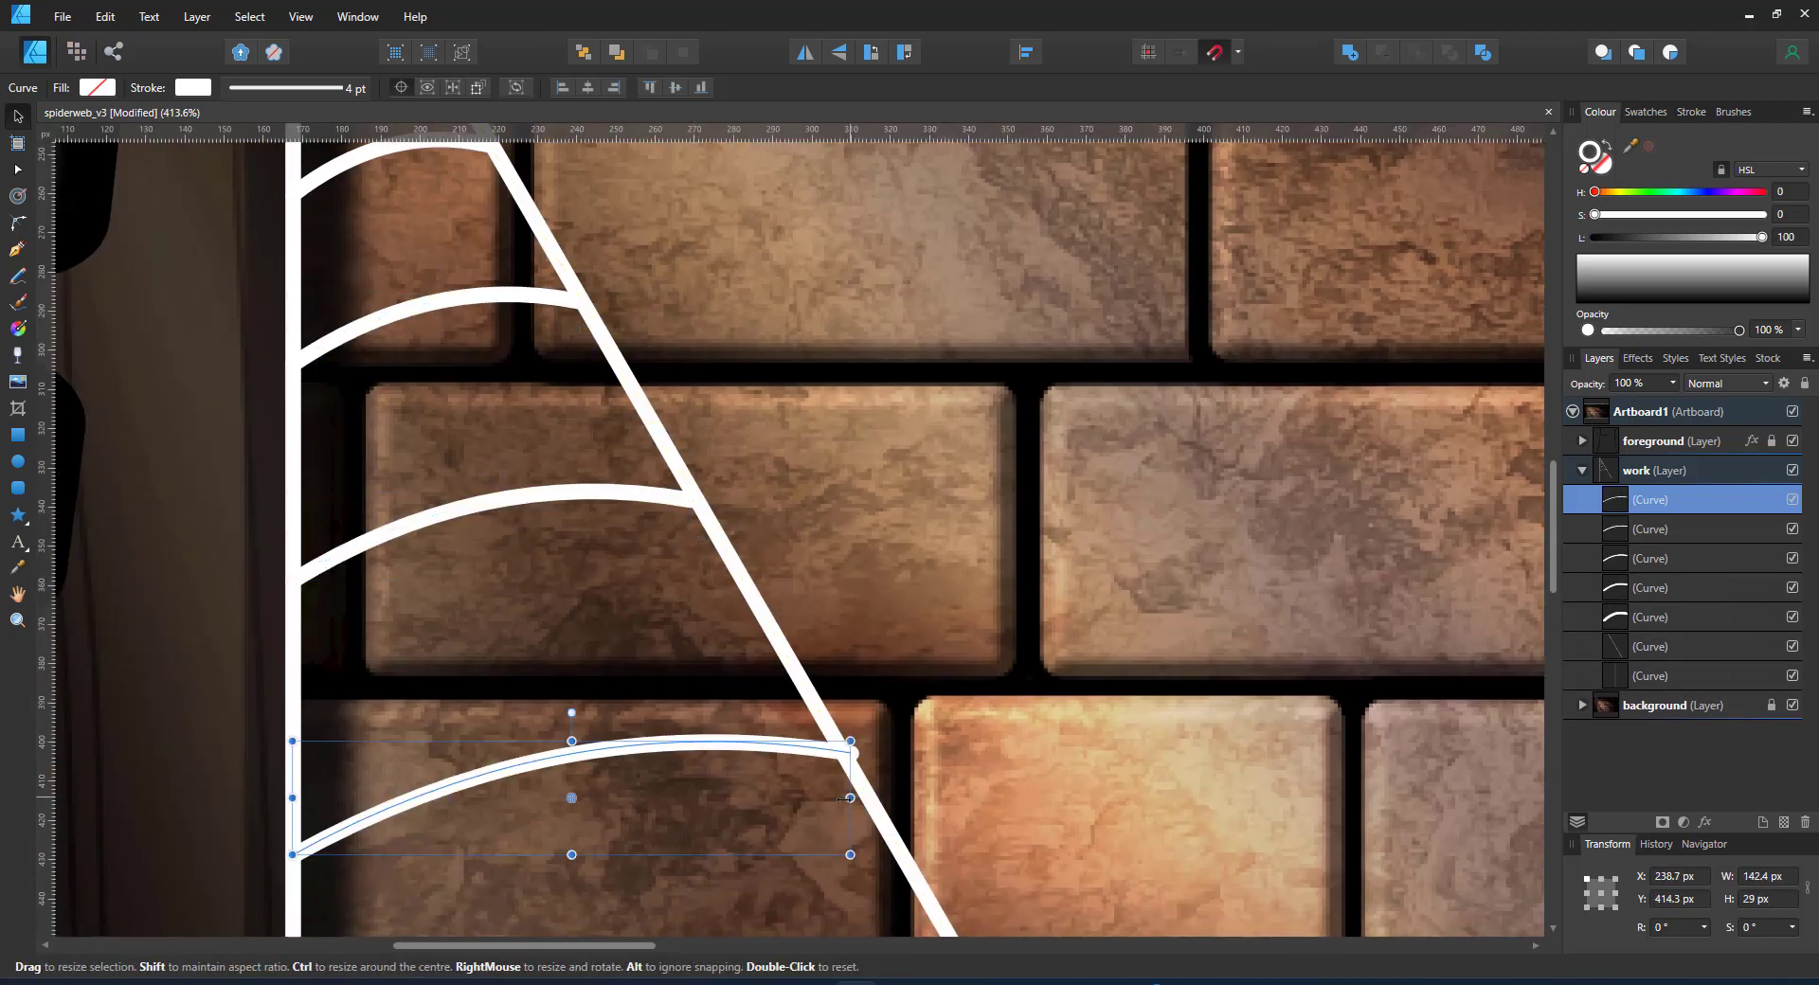
pyautogui.hotkey('ctrl', 'j')
pyautogui.moveTo(854, 800); pyautogui.dragTo(739, 576)
pyautogui.scroll(-5, 796, 547)
pyautogui.hotkey('ctrl', 'j')
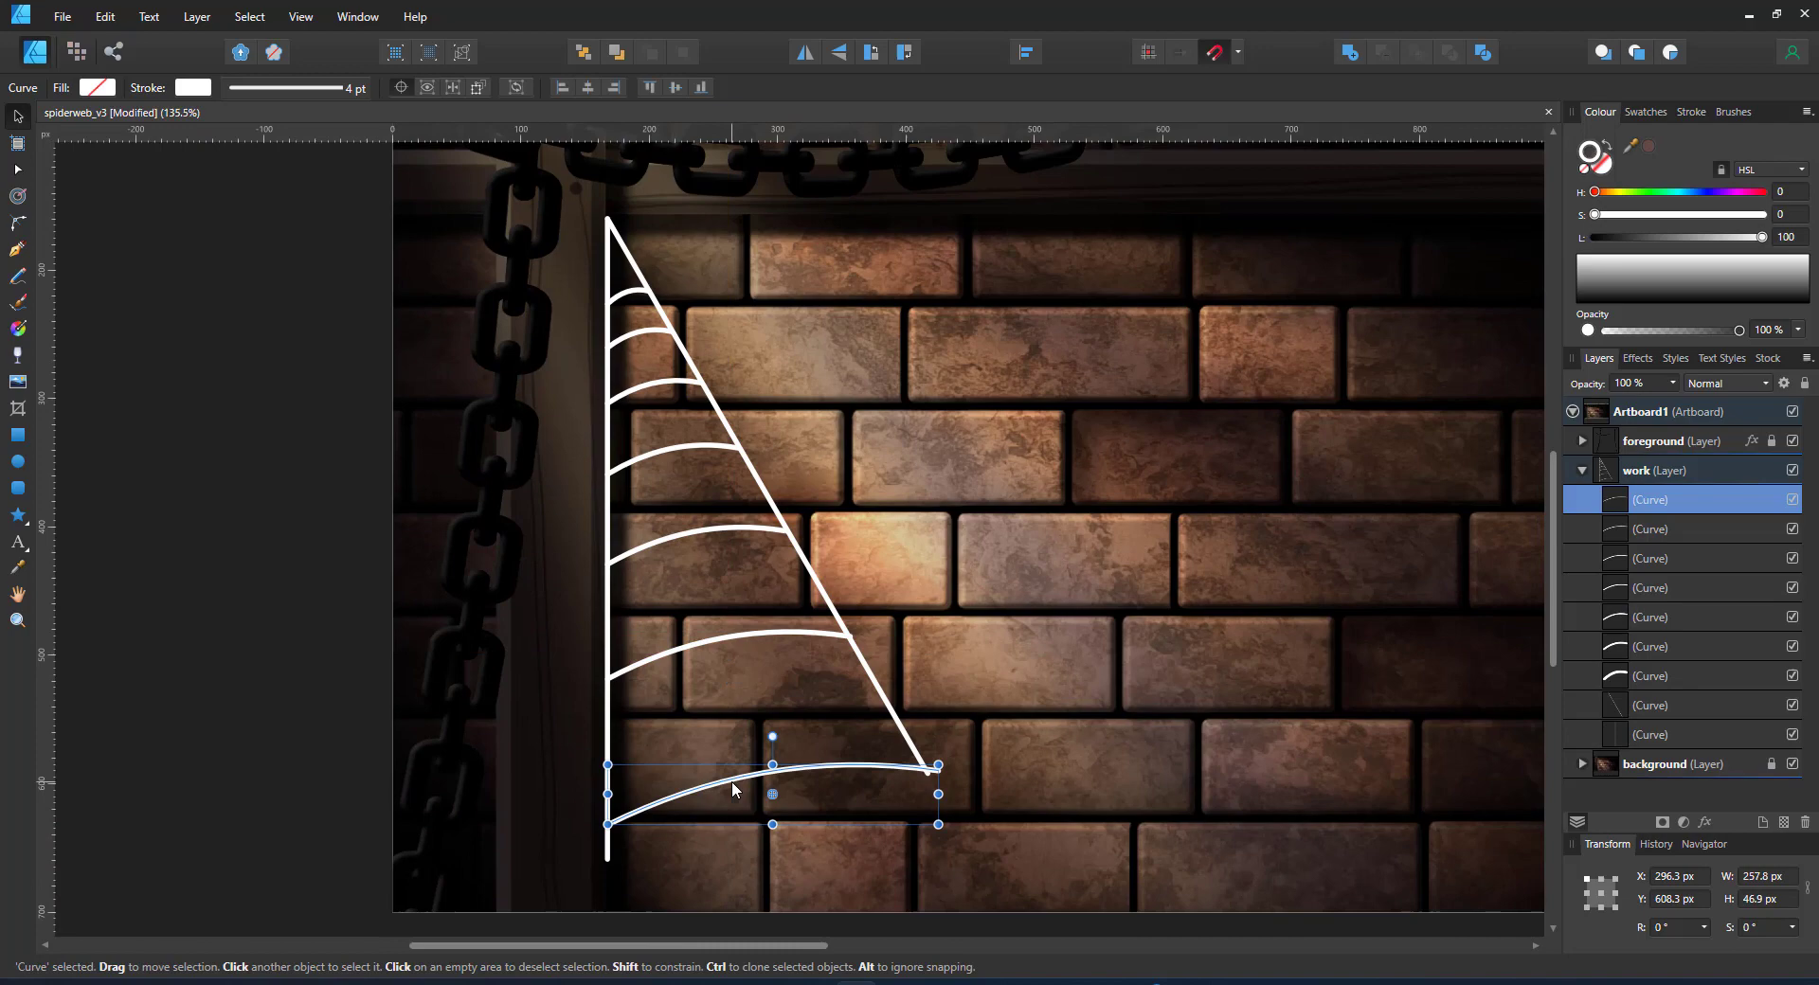
# - Move the two lowest arcs upward and narrow them to end on the diagonal, making the upper one about 177 px wide
pyautogui.moveTo(732, 785); pyautogui.dragTo(735, 730)
pyautogui.moveTo(712, 641); pyautogui.dragTo(711, 621)
pyautogui.moveTo(850, 636); pyautogui.dragTo(837, 636)
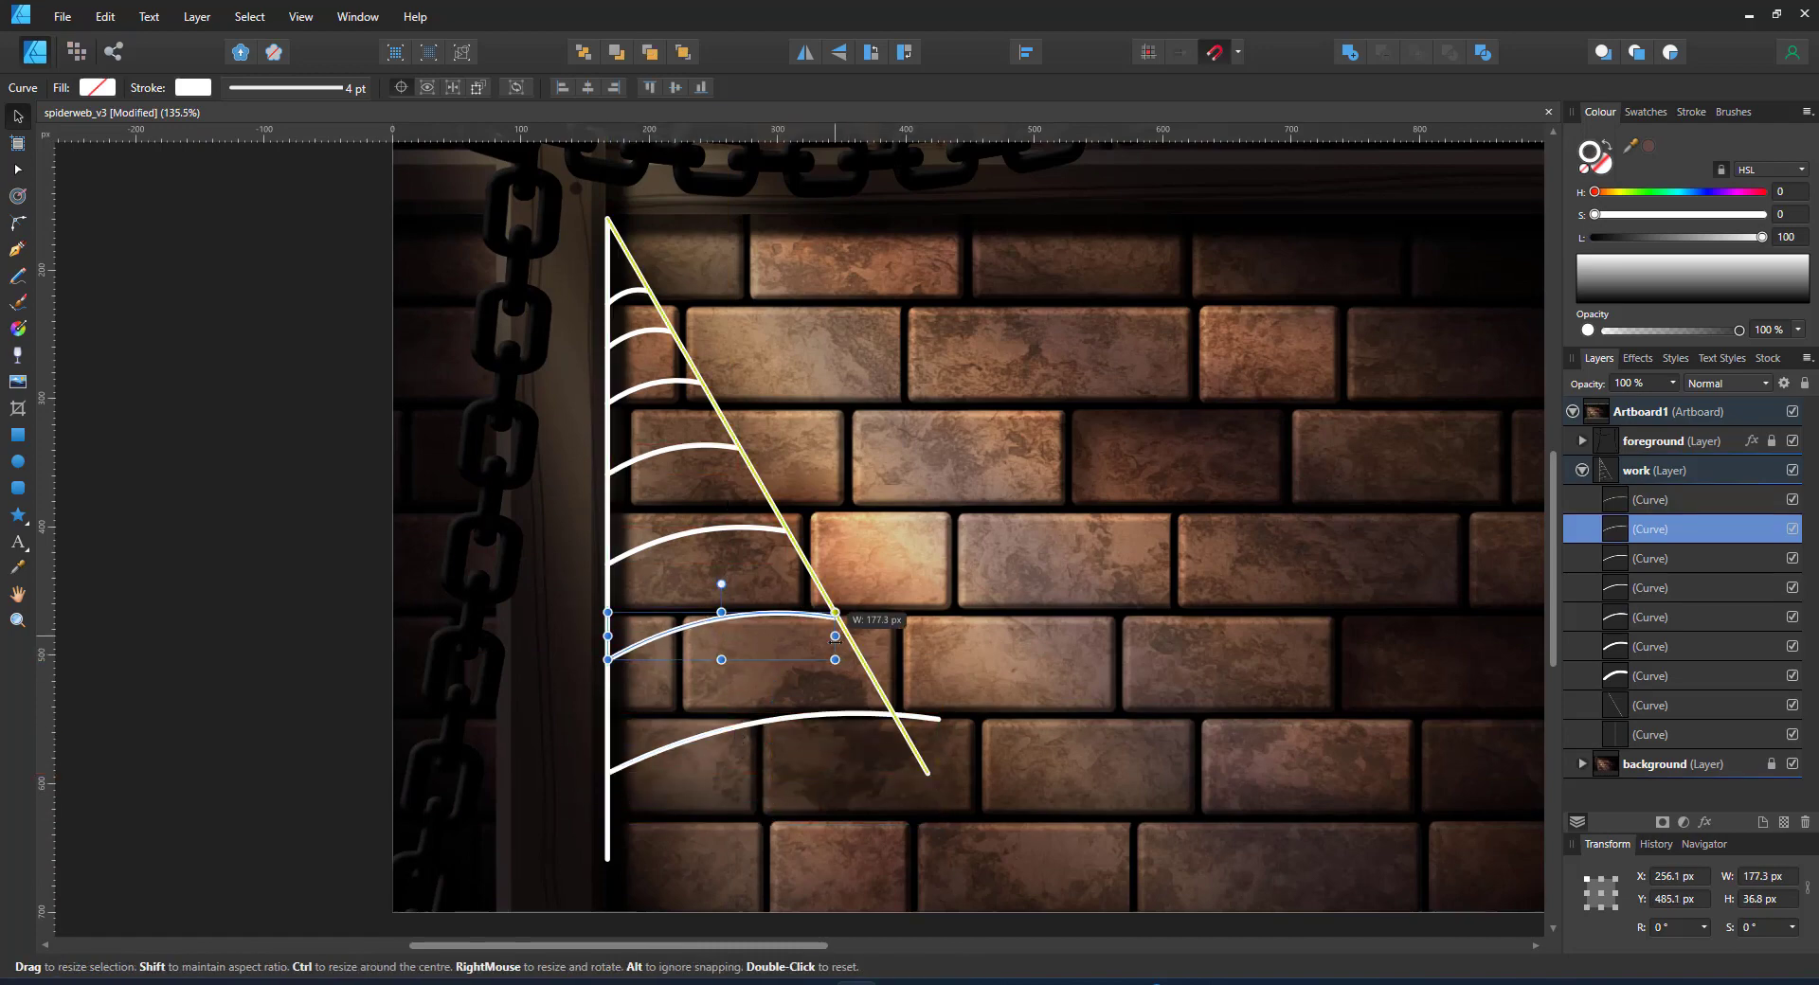
pyautogui.click(872, 714)
pyautogui.moveTo(938, 743); pyautogui.dragTo(891, 742)
# - Reshape the five lowest arcs with the Node tool, giving them a stronger bulge and ends on the diagonal
pyautogui.press('a')
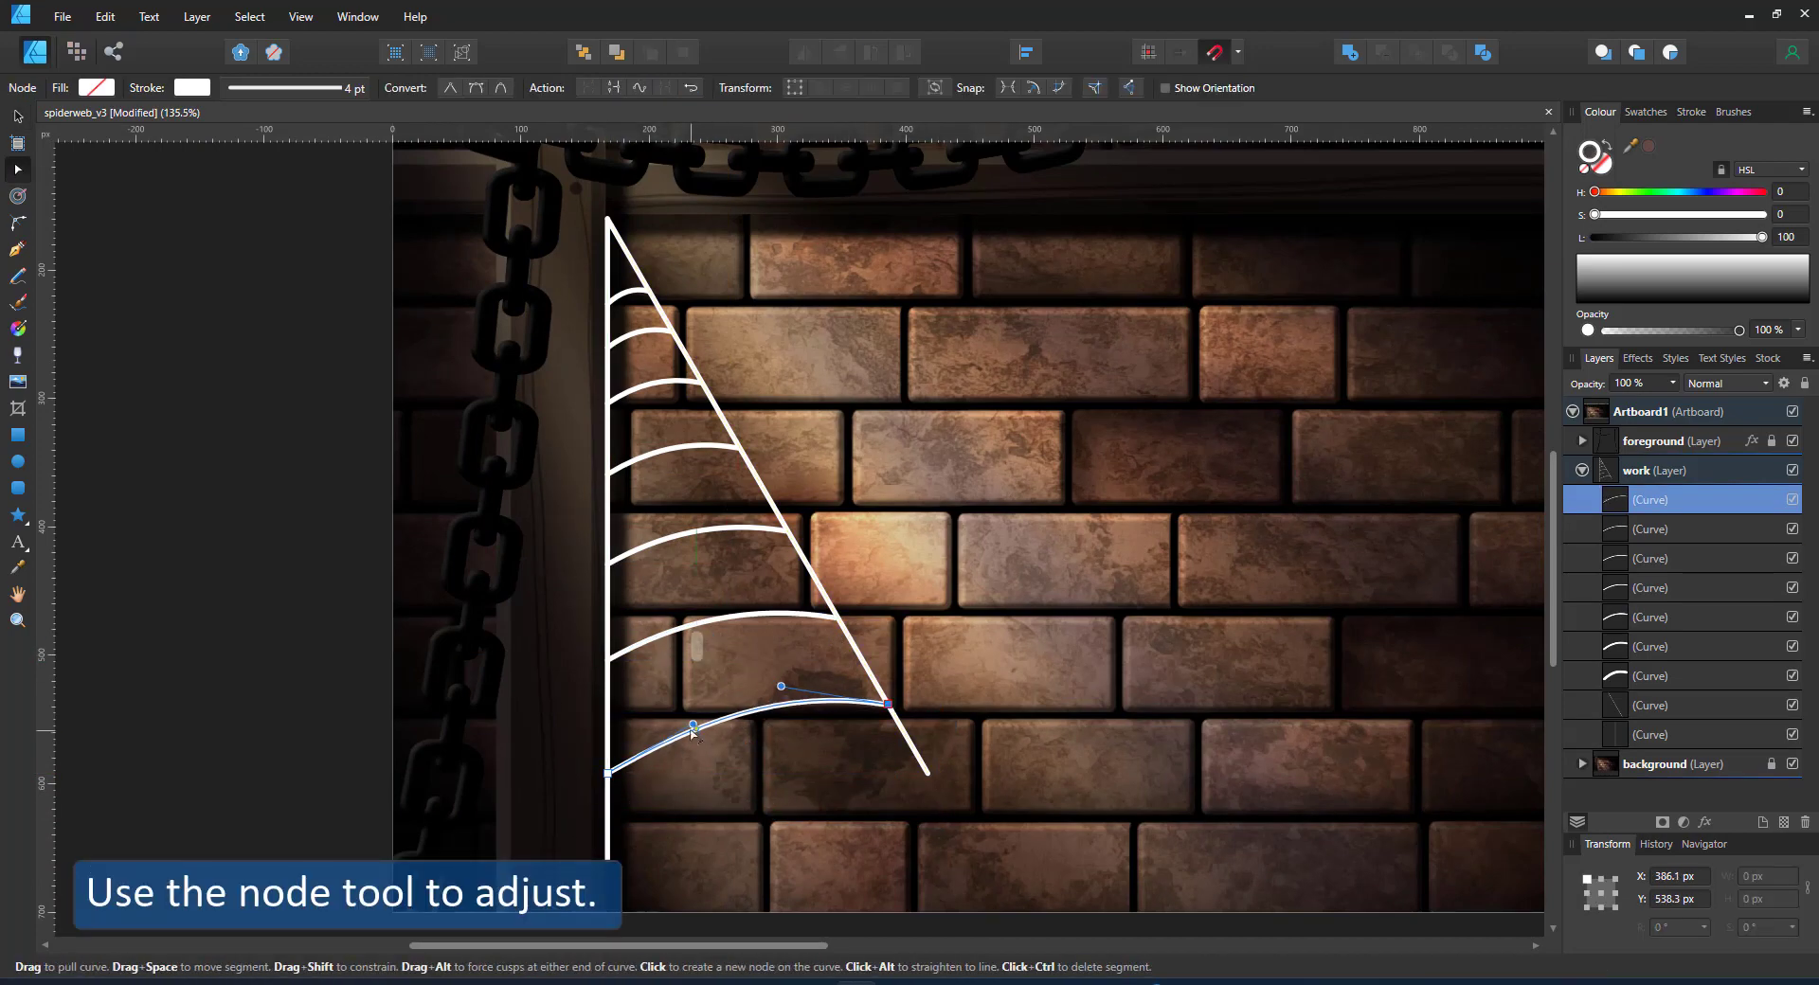
pyautogui.click(835, 613)
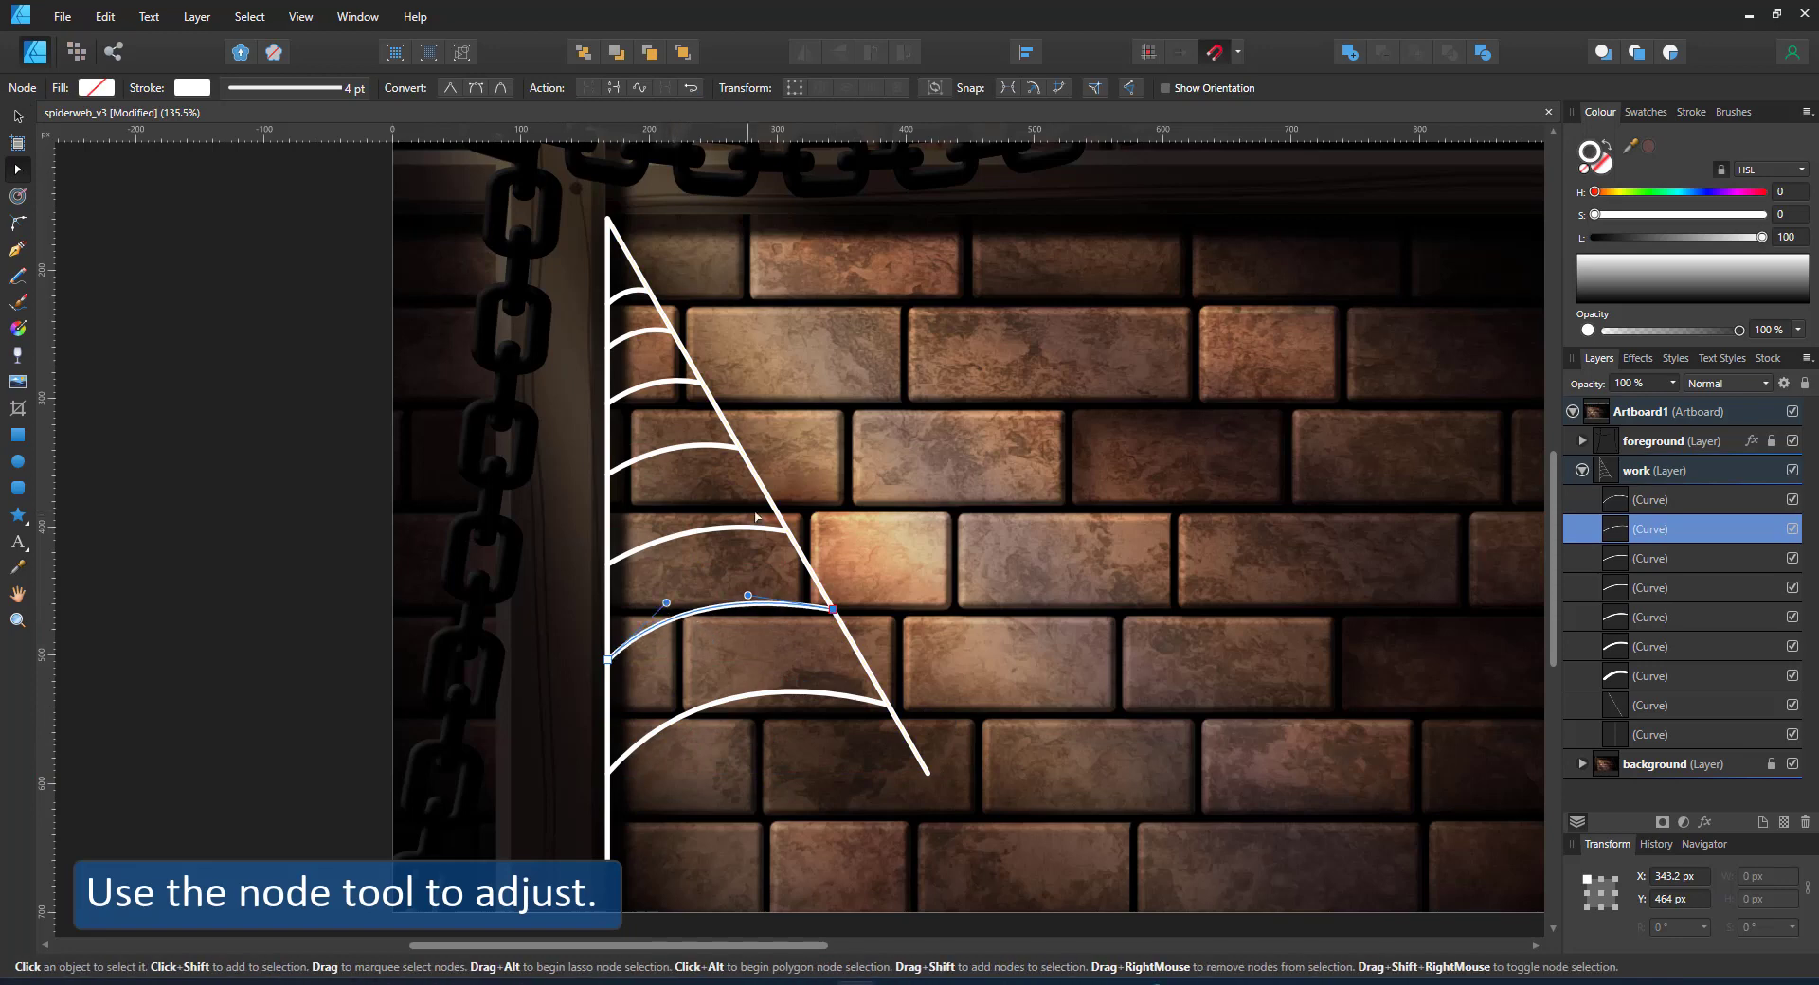
pyautogui.click(661, 537)
pyautogui.click(667, 450)
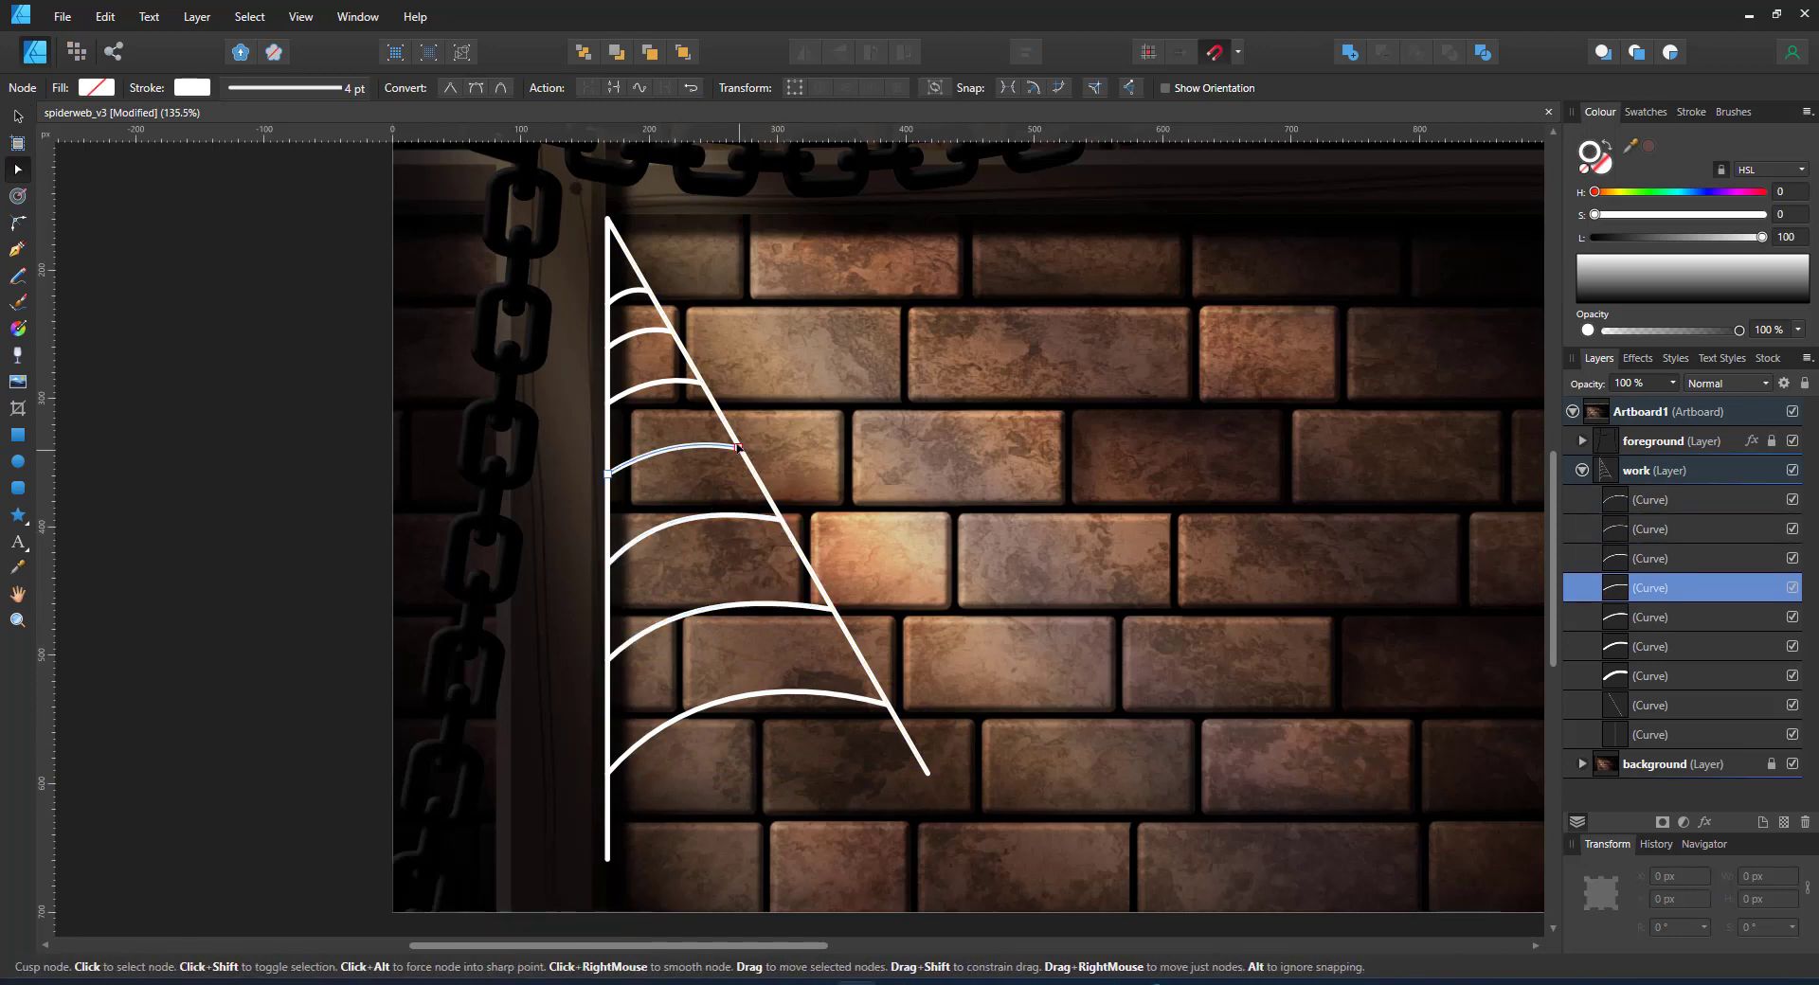
pyautogui.click(664, 383)
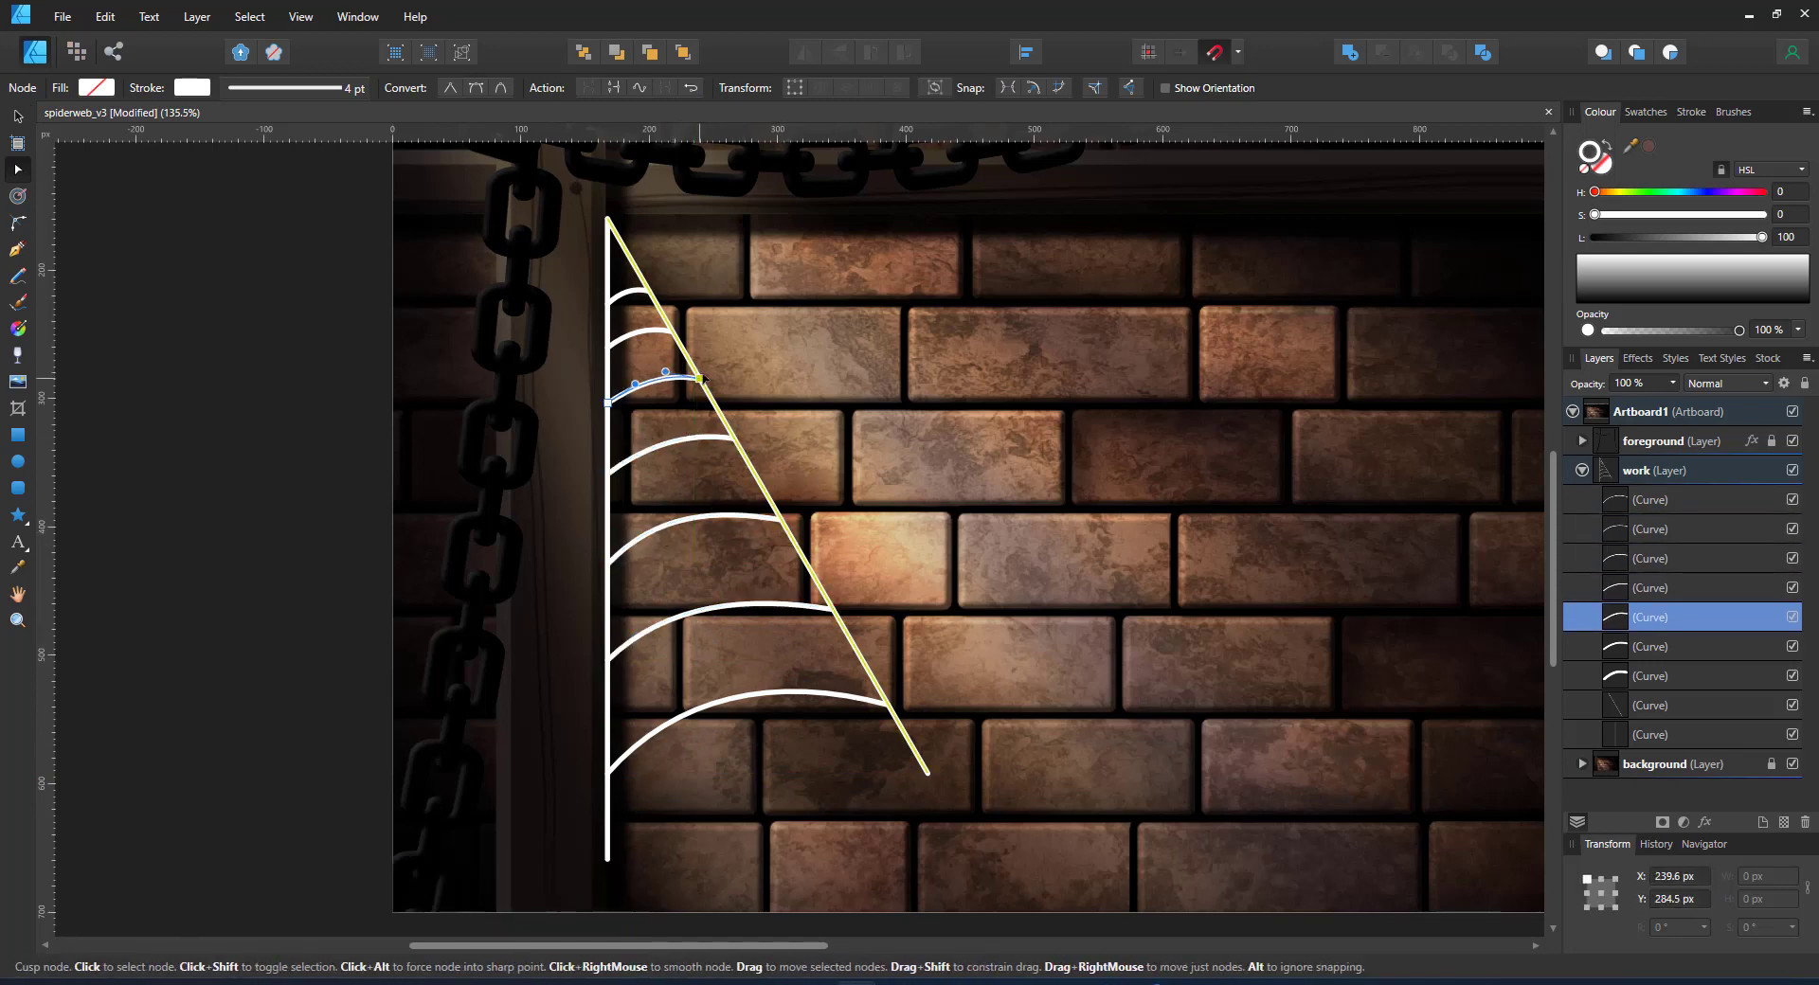
# - Select the seven arcs and the vertical line without the diagonal, and show the Symbols studio
pyautogui.scroll(-2, 877, 643)
pyautogui.press('v')
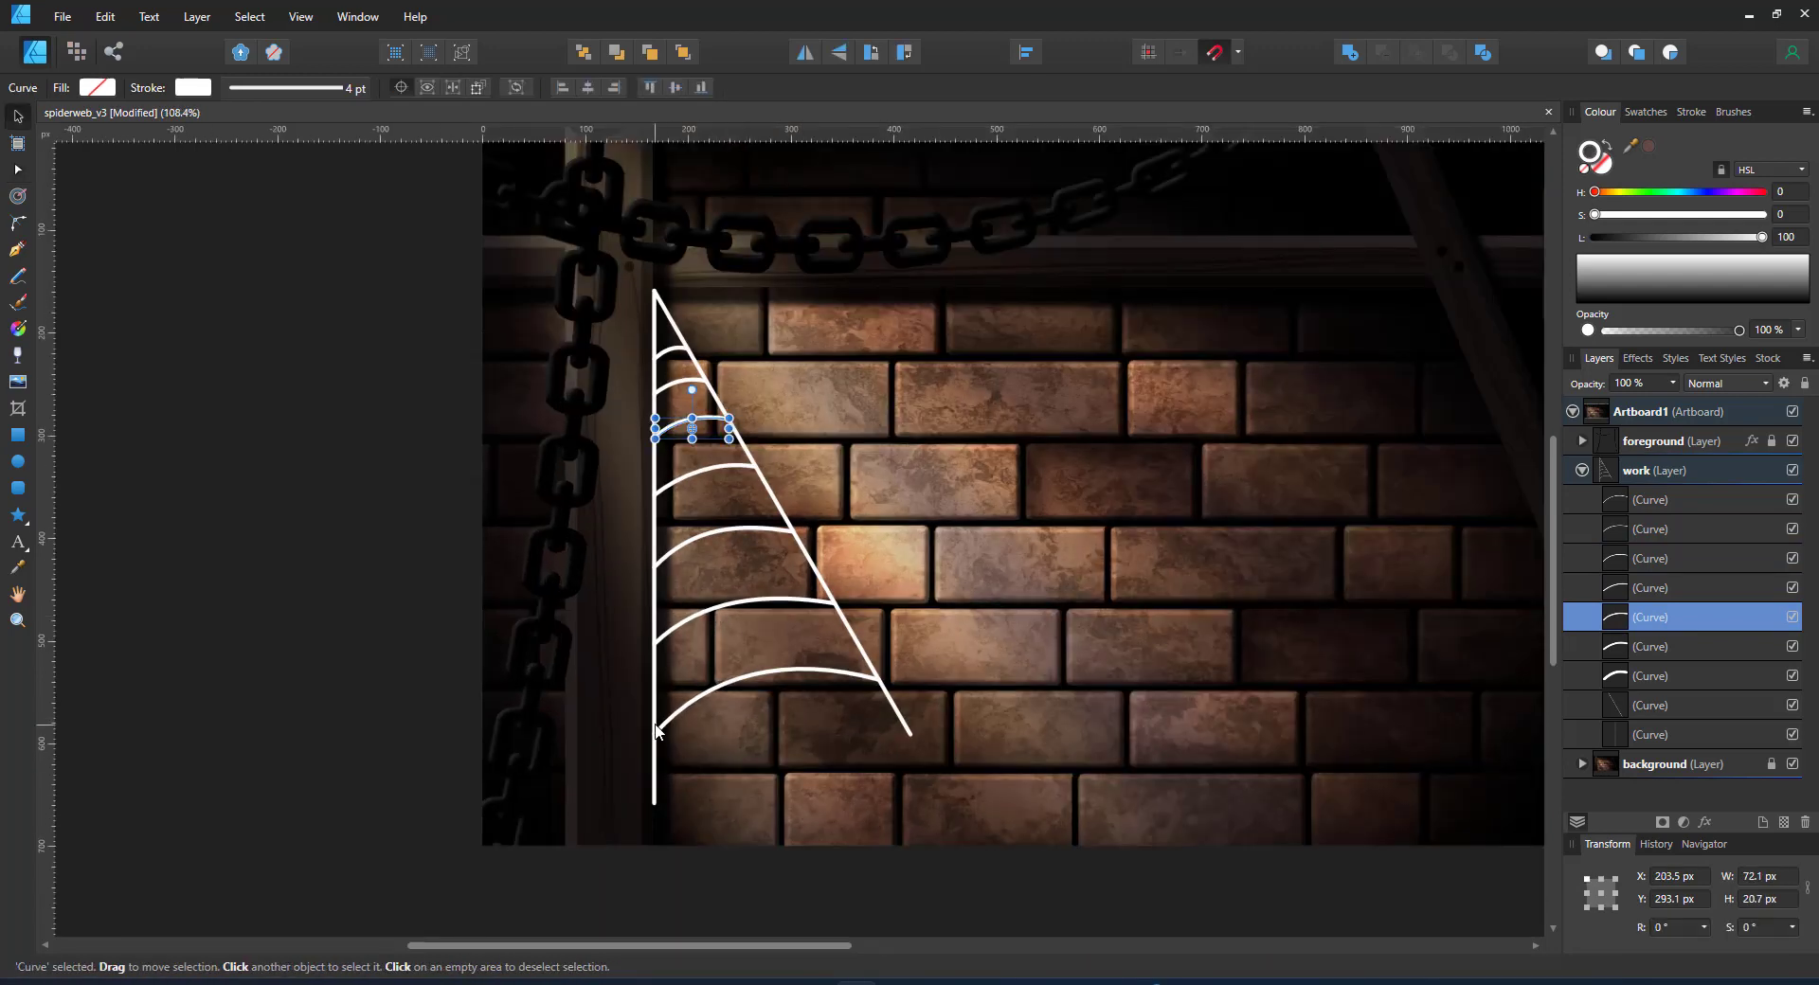
pyautogui.click(1657, 499)
pyautogui.keyDown('shift'); pyautogui.click(1677, 707); pyautogui.keyUp('shift')
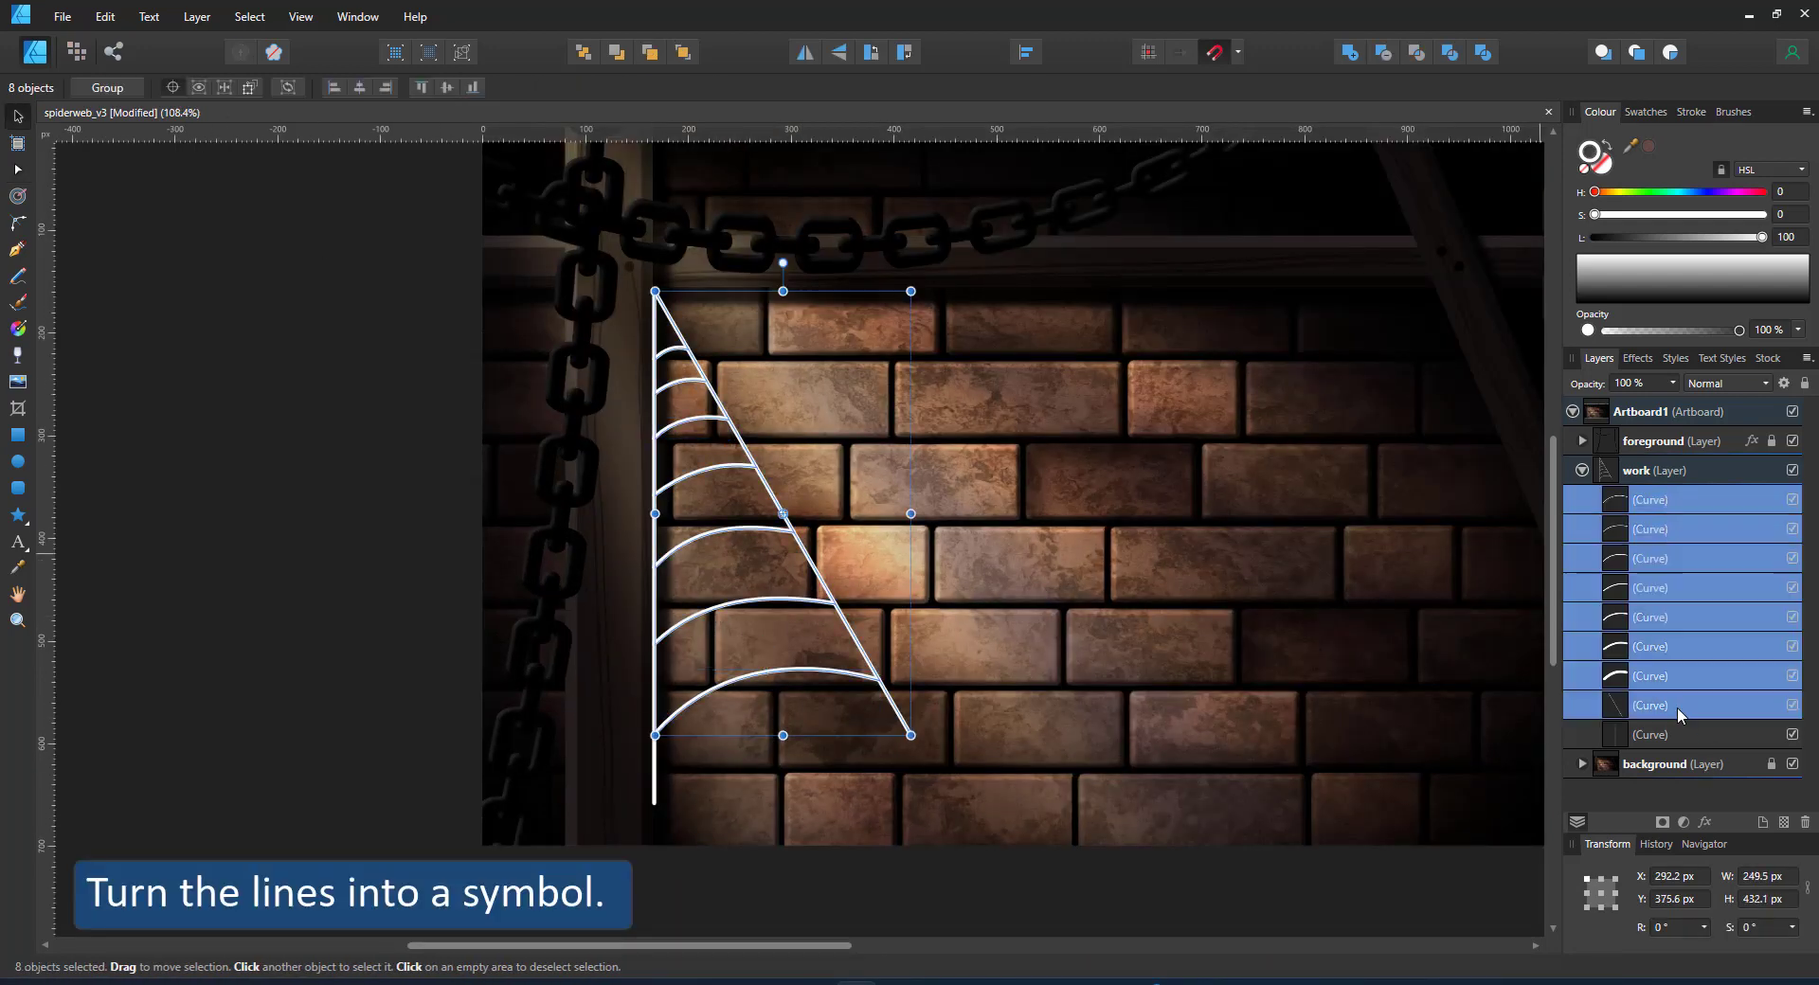
pyautogui.keyDown('ctrl'); pyautogui.click(1678, 735); pyautogui.keyUp('ctrl')
pyautogui.keyDown('ctrl'); pyautogui.click(1677, 705); pyautogui.keyUp('ctrl')
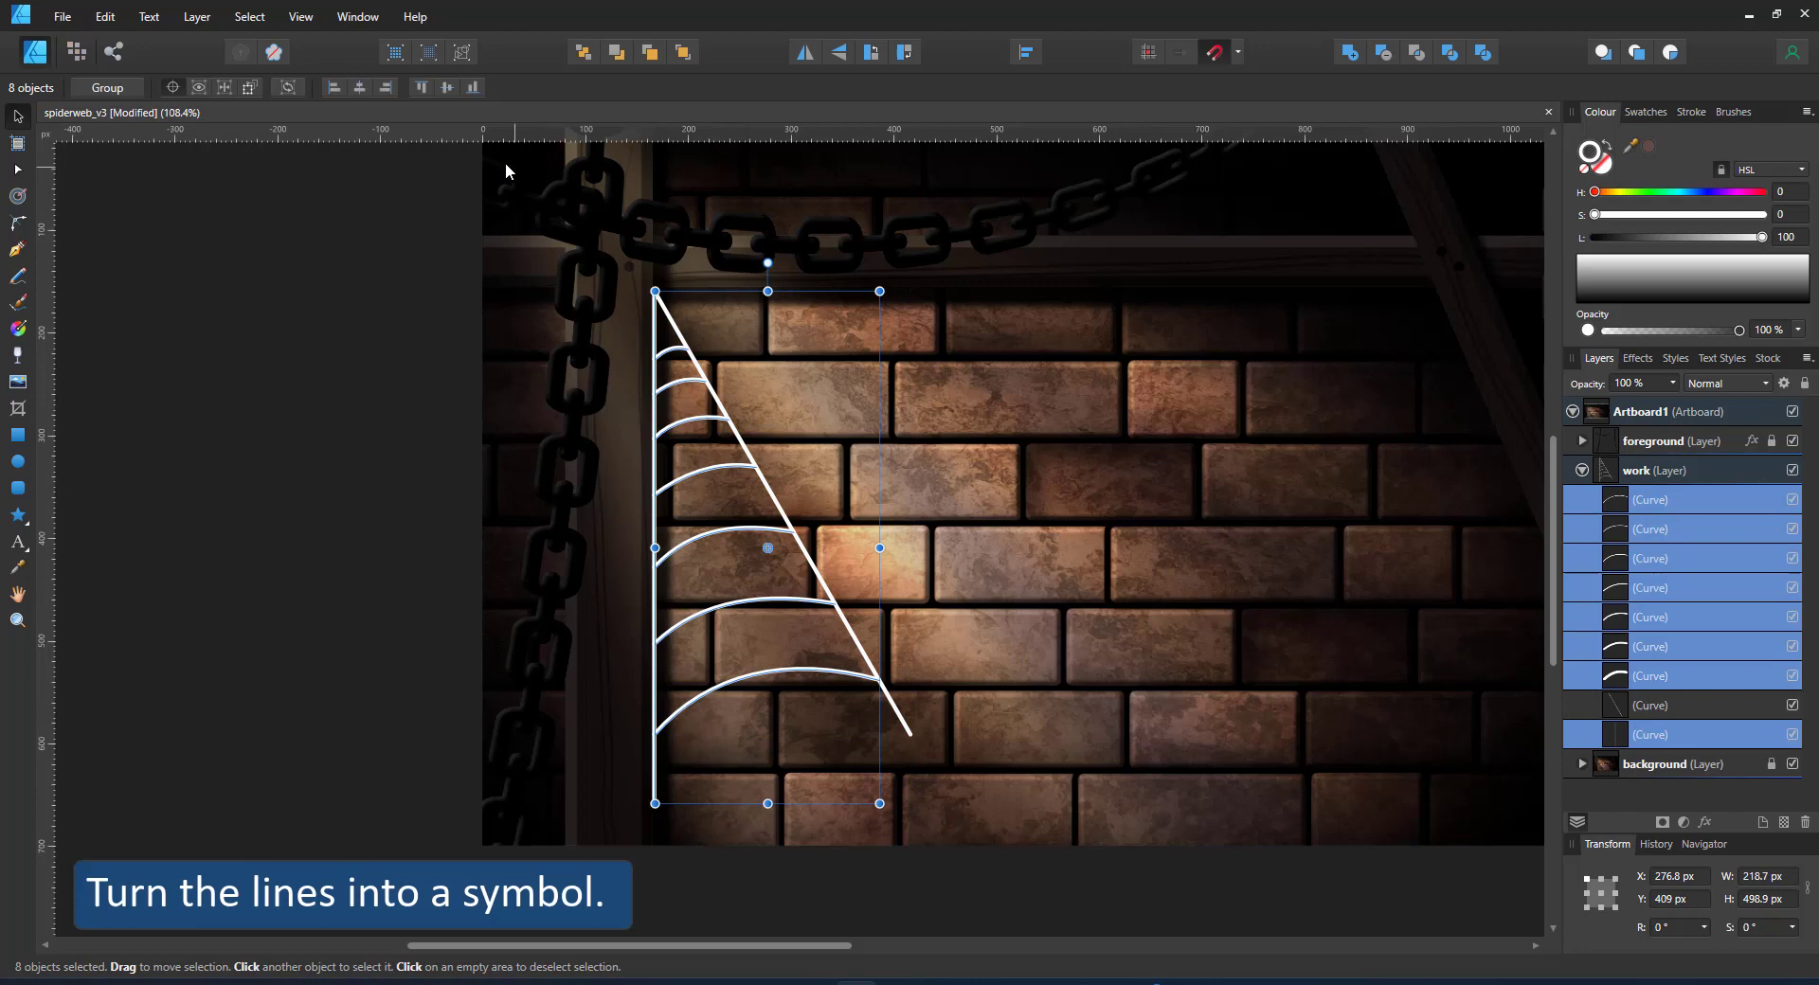
pyautogui.click(301, 16)
pyautogui.moveTo(133, 334)
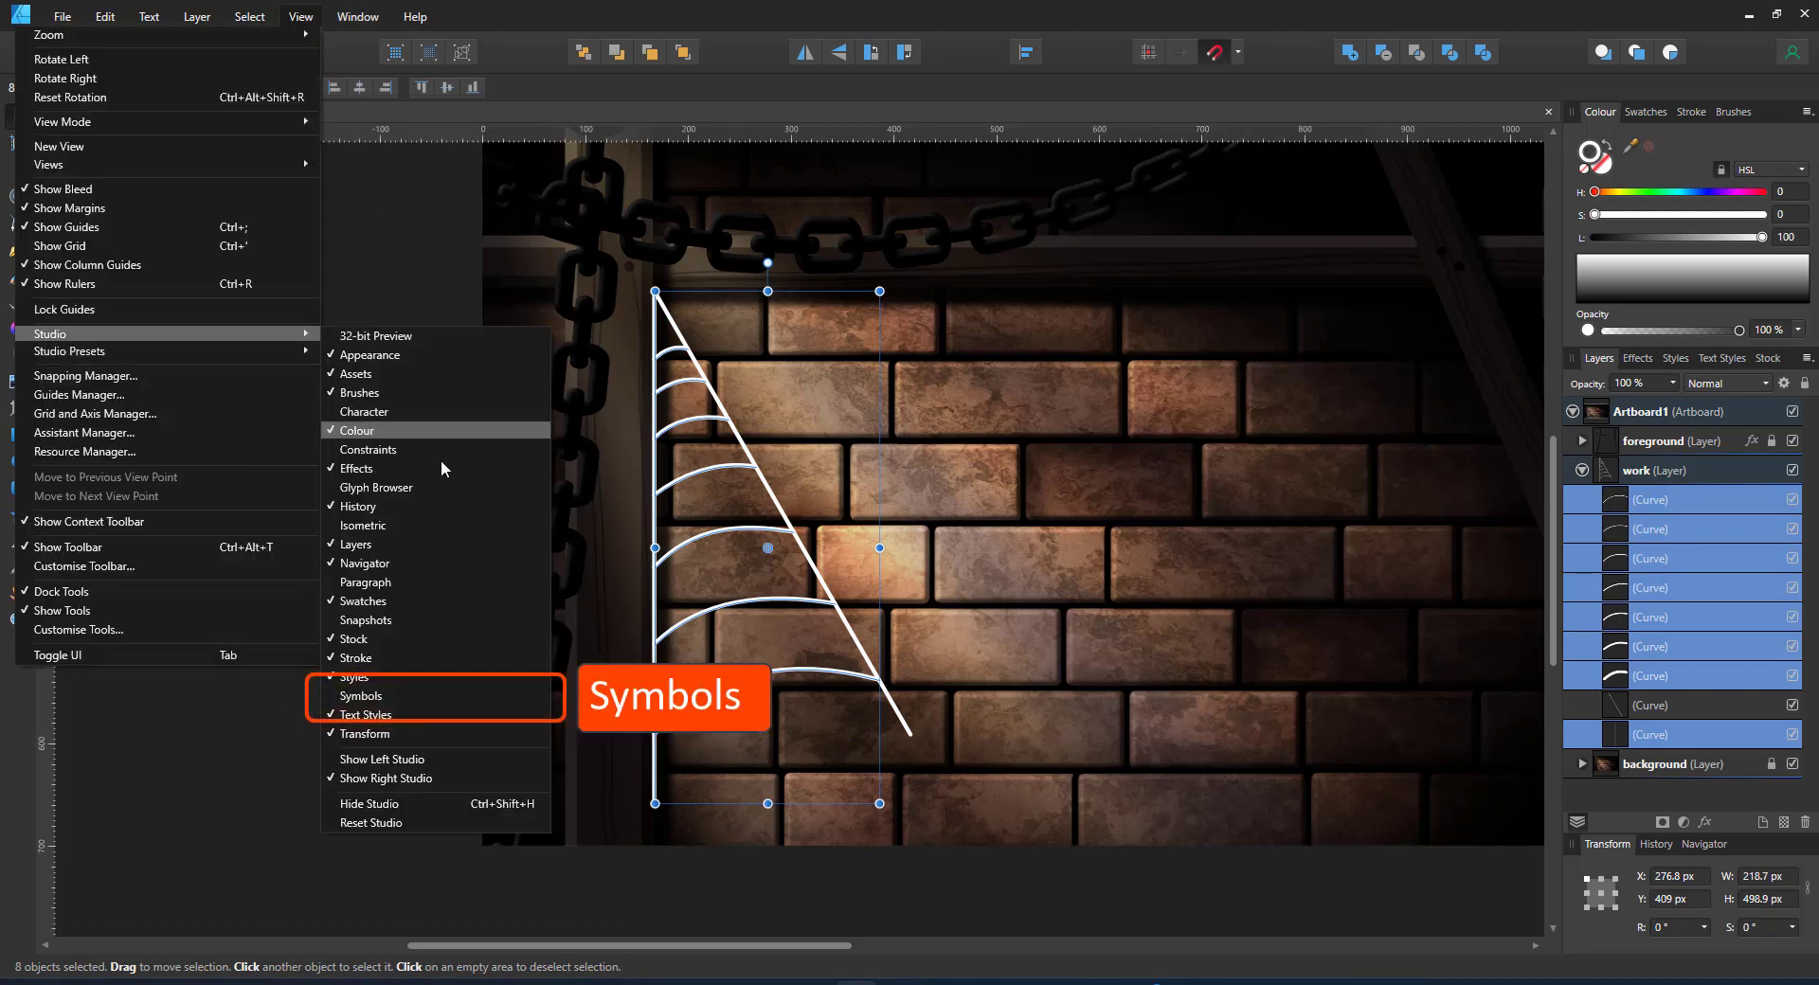
pyautogui.click(373, 699)
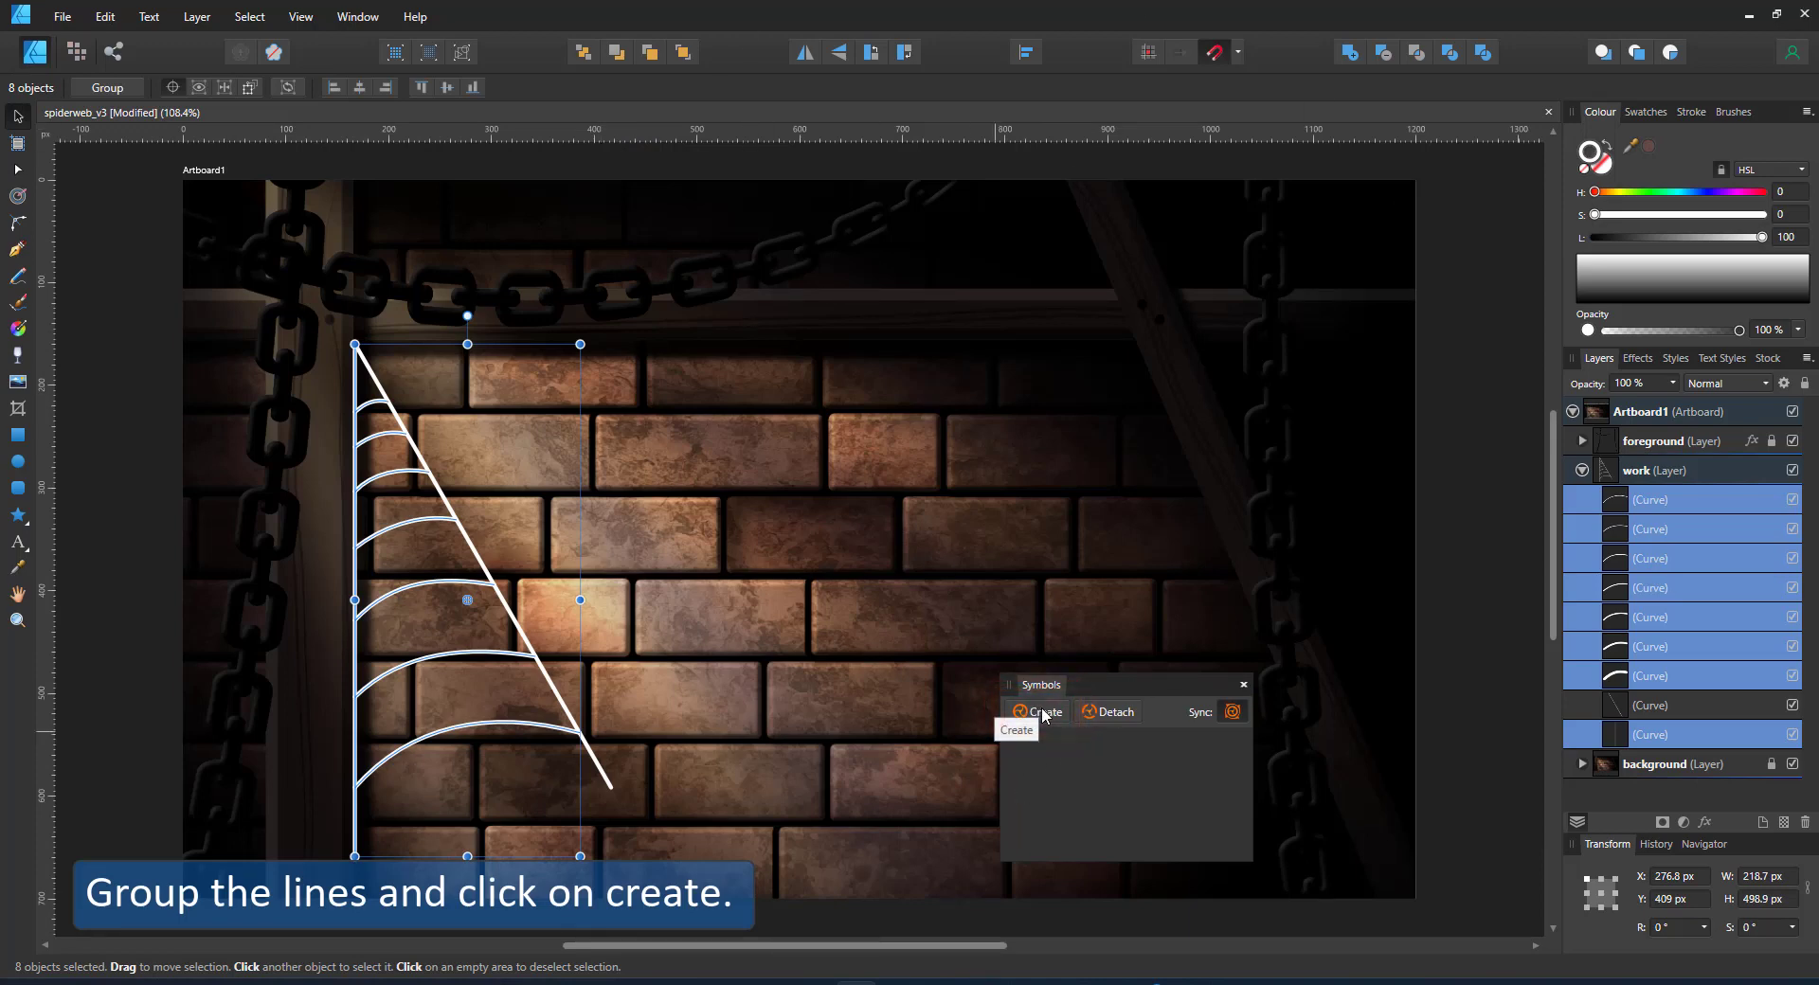
# - Group the selected curves and move the group's transform origin to the upper end of the vertical line
pyautogui.click(1044, 716)
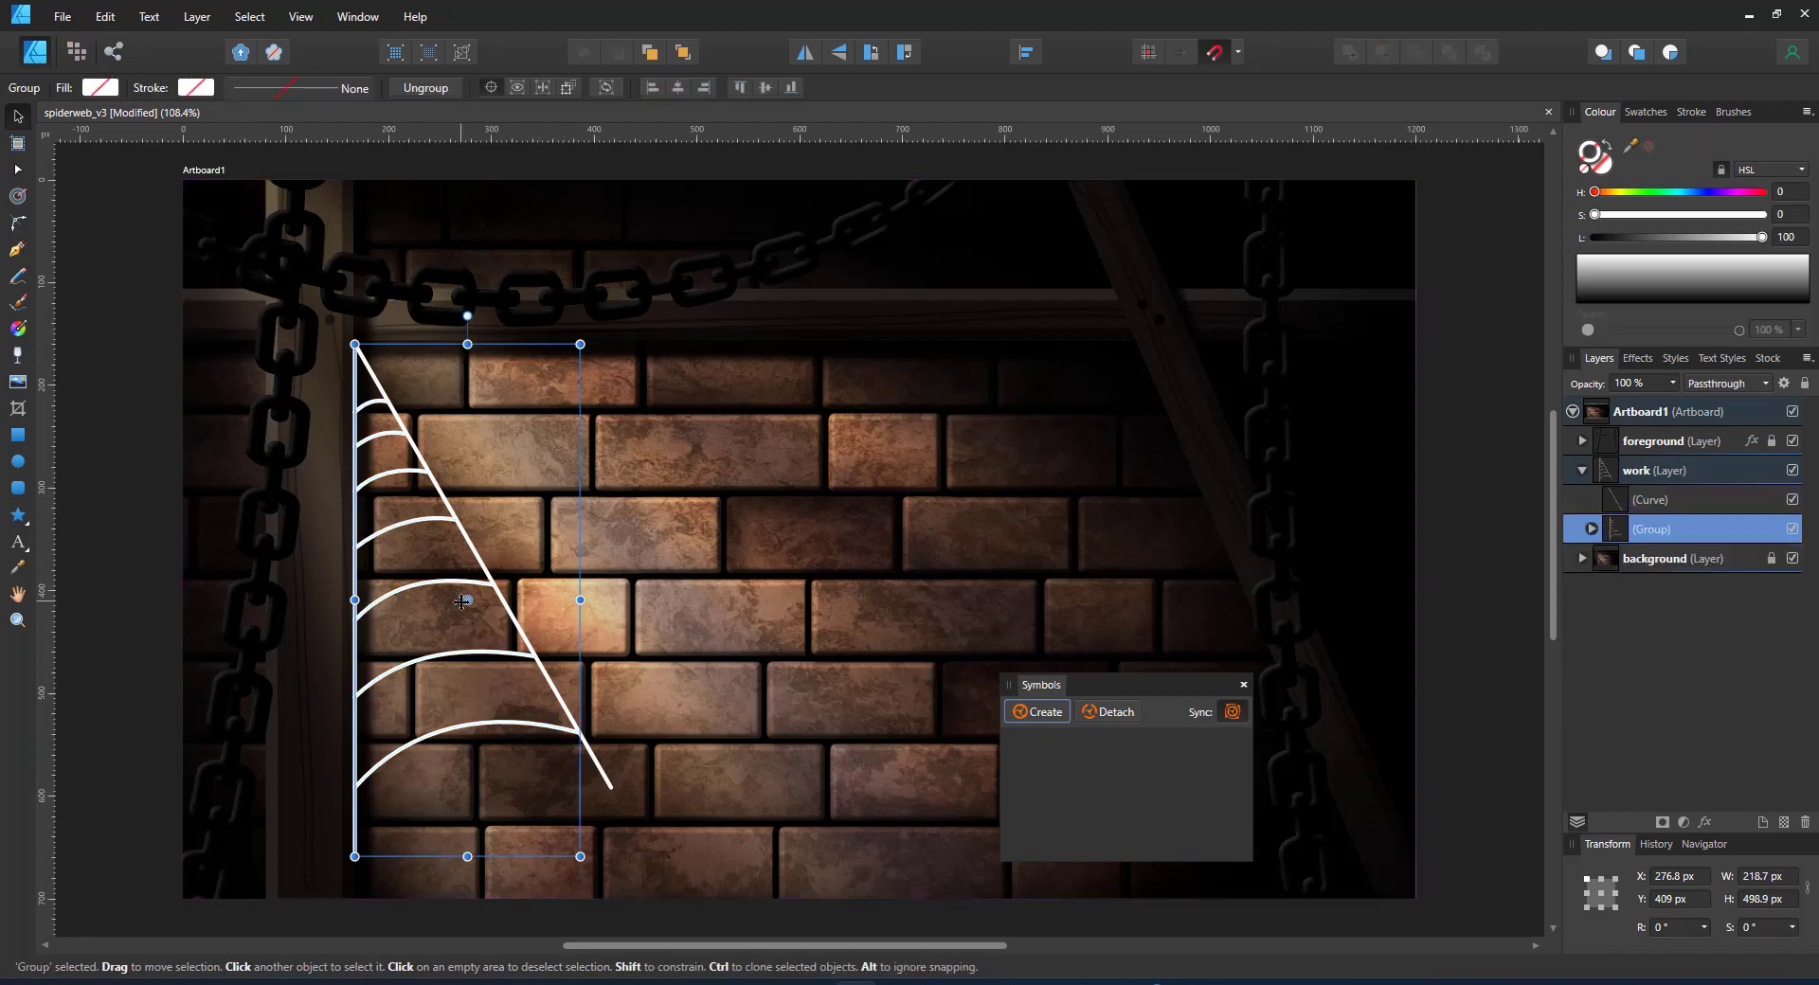
pyautogui.moveTo(462, 603); pyautogui.dragTo(393, 461)
pyautogui.moveTo(347, 340); pyautogui.dragTo(355, 344)
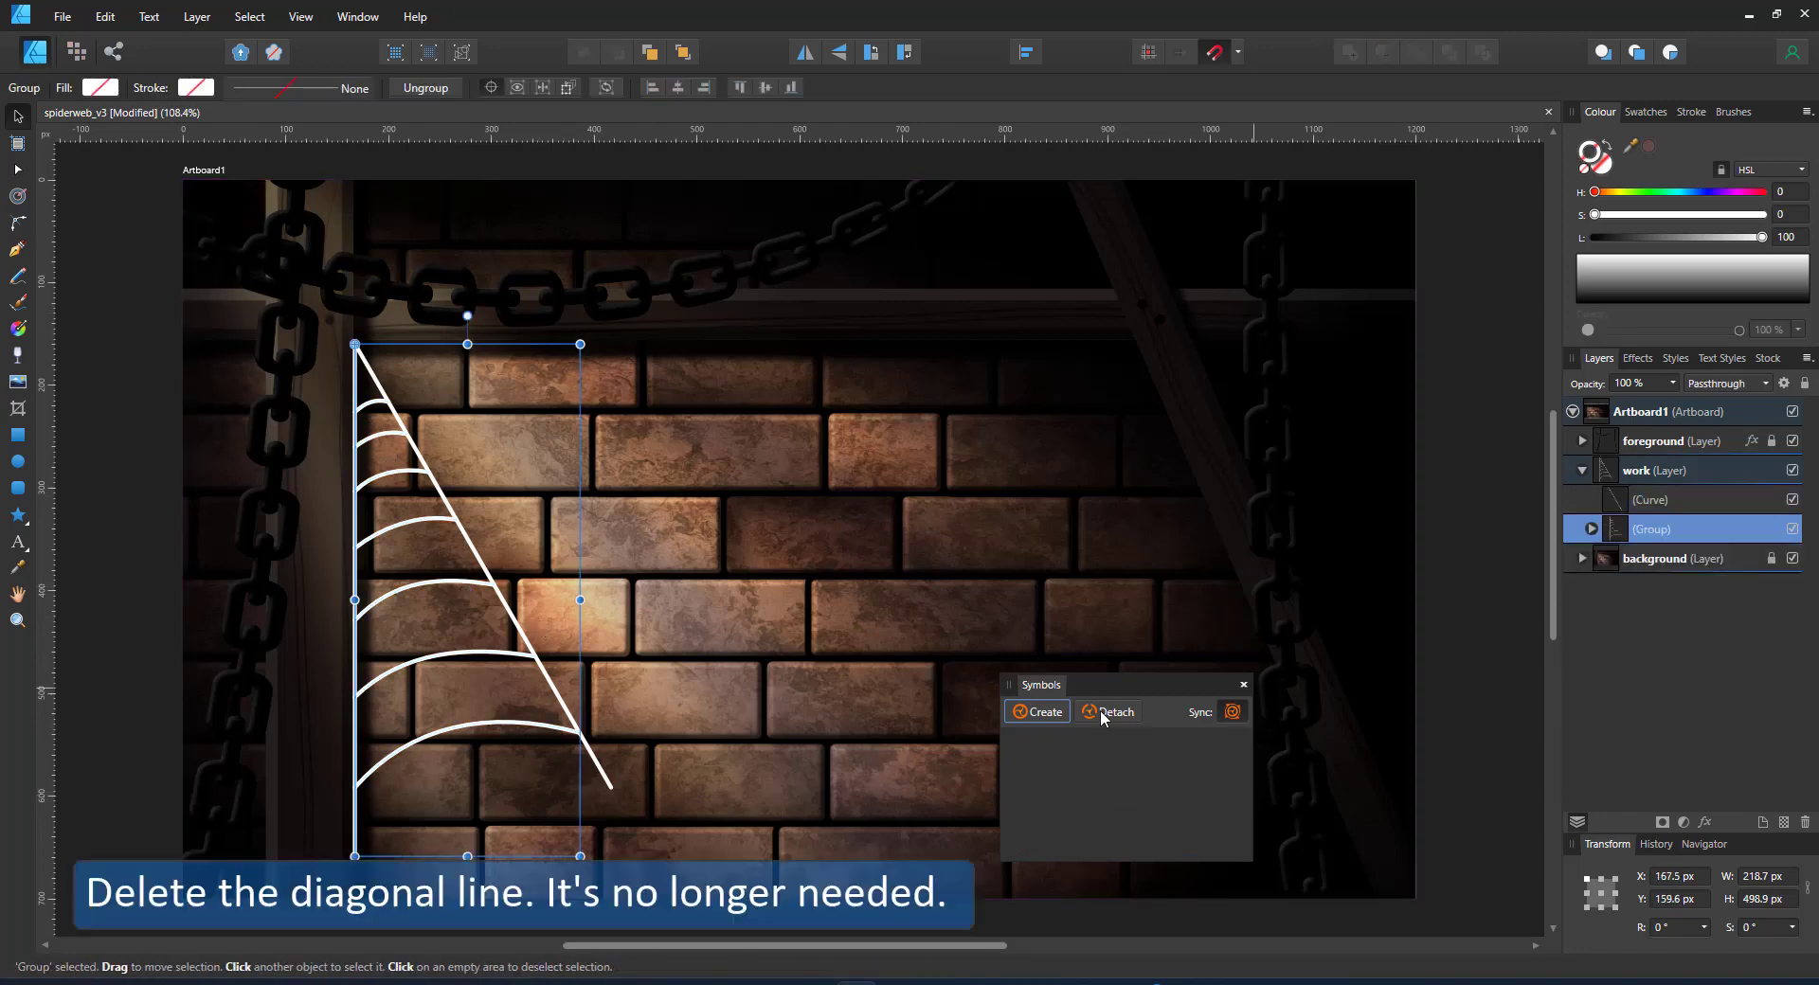
# - Create a symbol from the group and delete the leftover diagonal line
pyautogui.click(1034, 715)
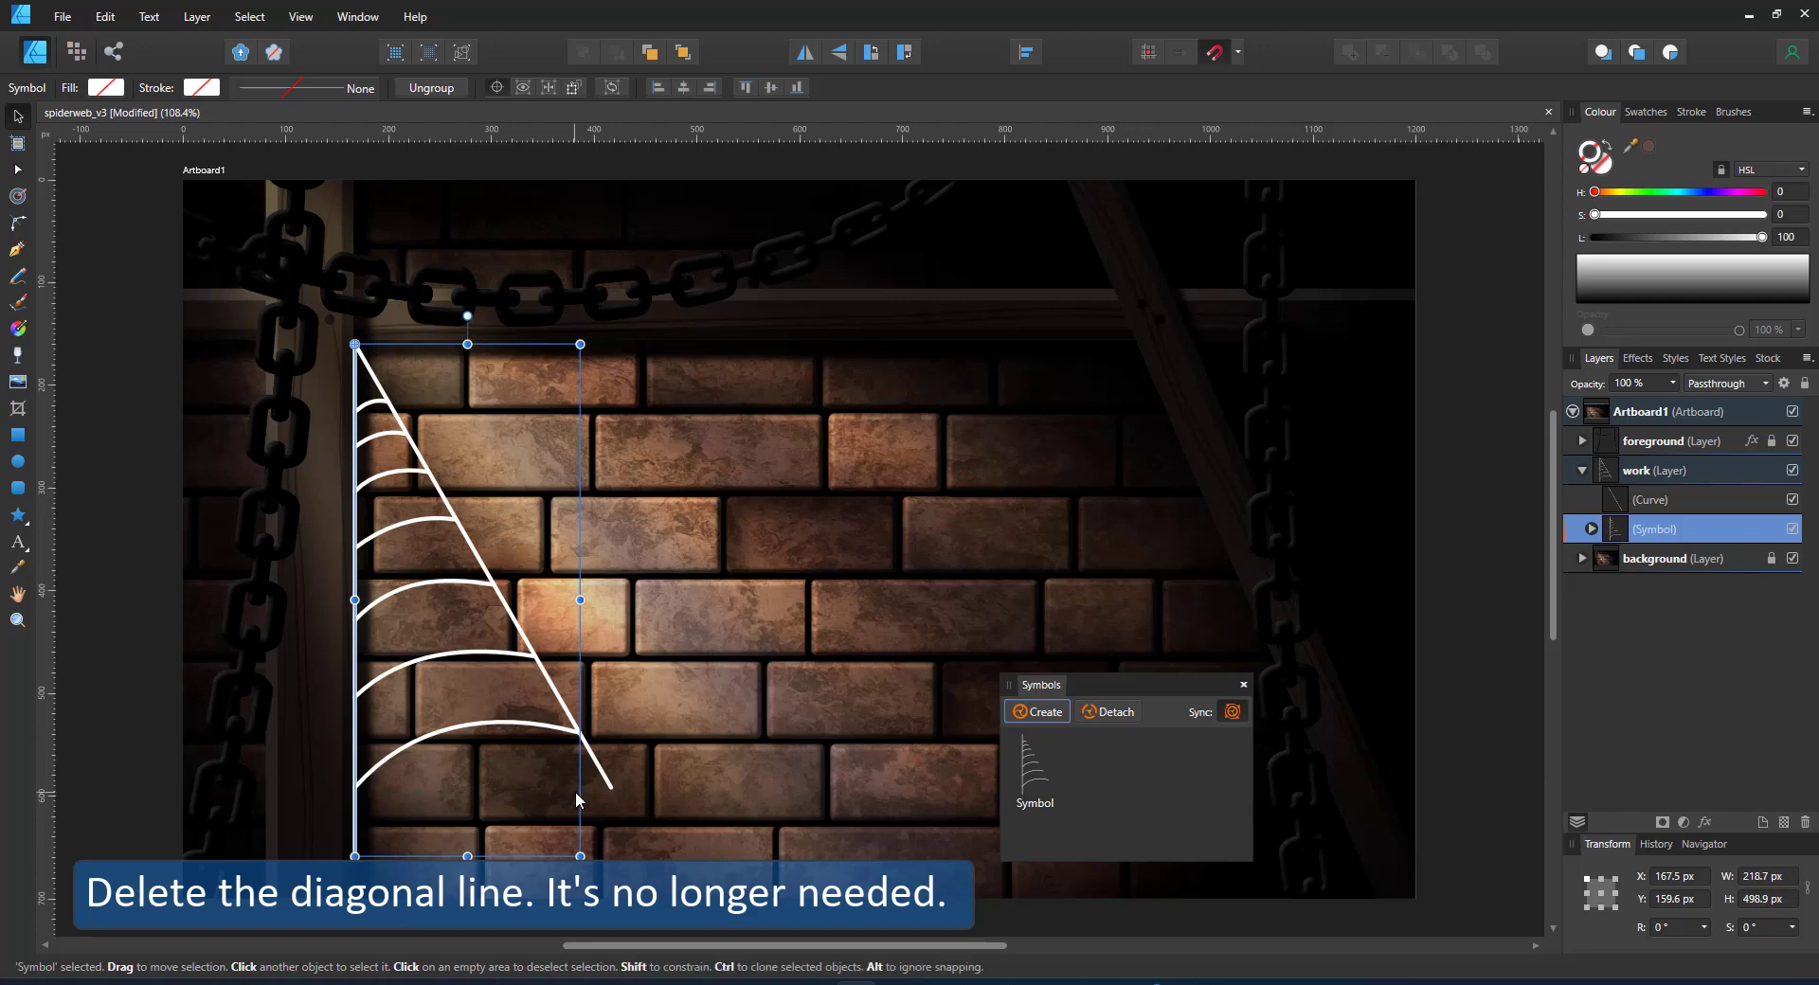
pyautogui.click(607, 783)
pyautogui.press('Delete')
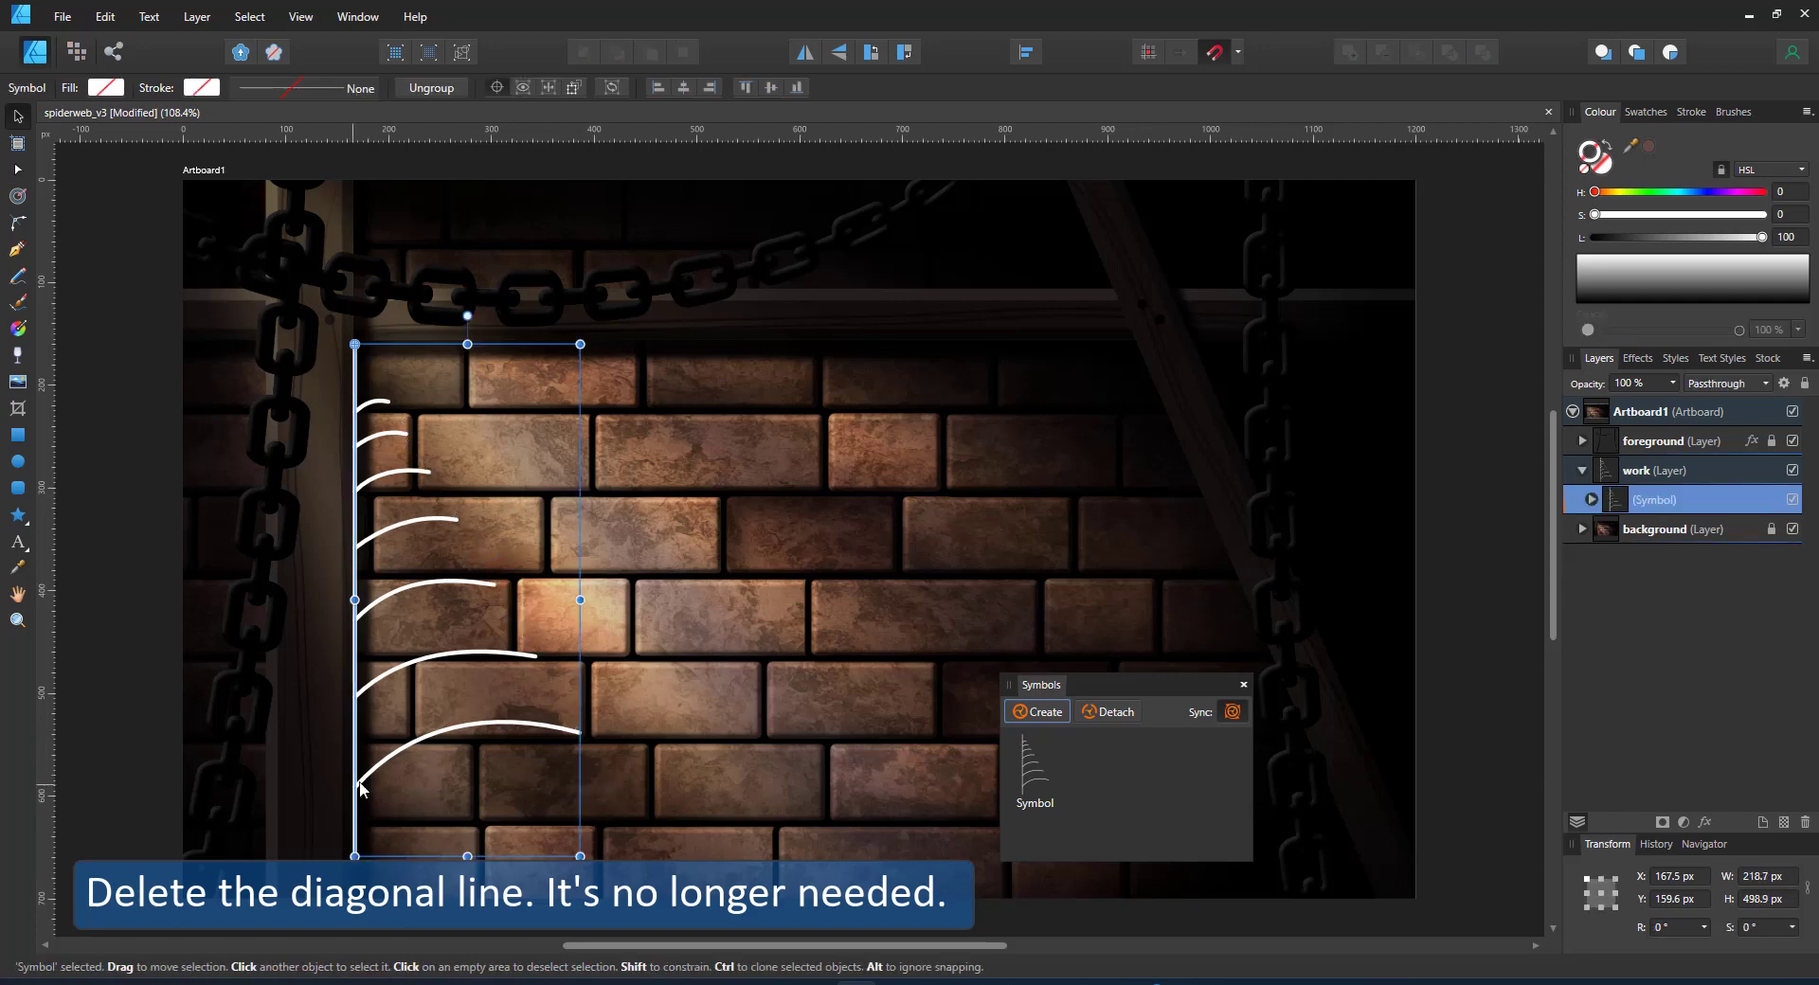
# - Apply a linear transparency gradient to all curves inside the symbol, fading out downward at the vertical line's lower end
pyautogui.click(17, 354)
pyautogui.click(1593, 499)
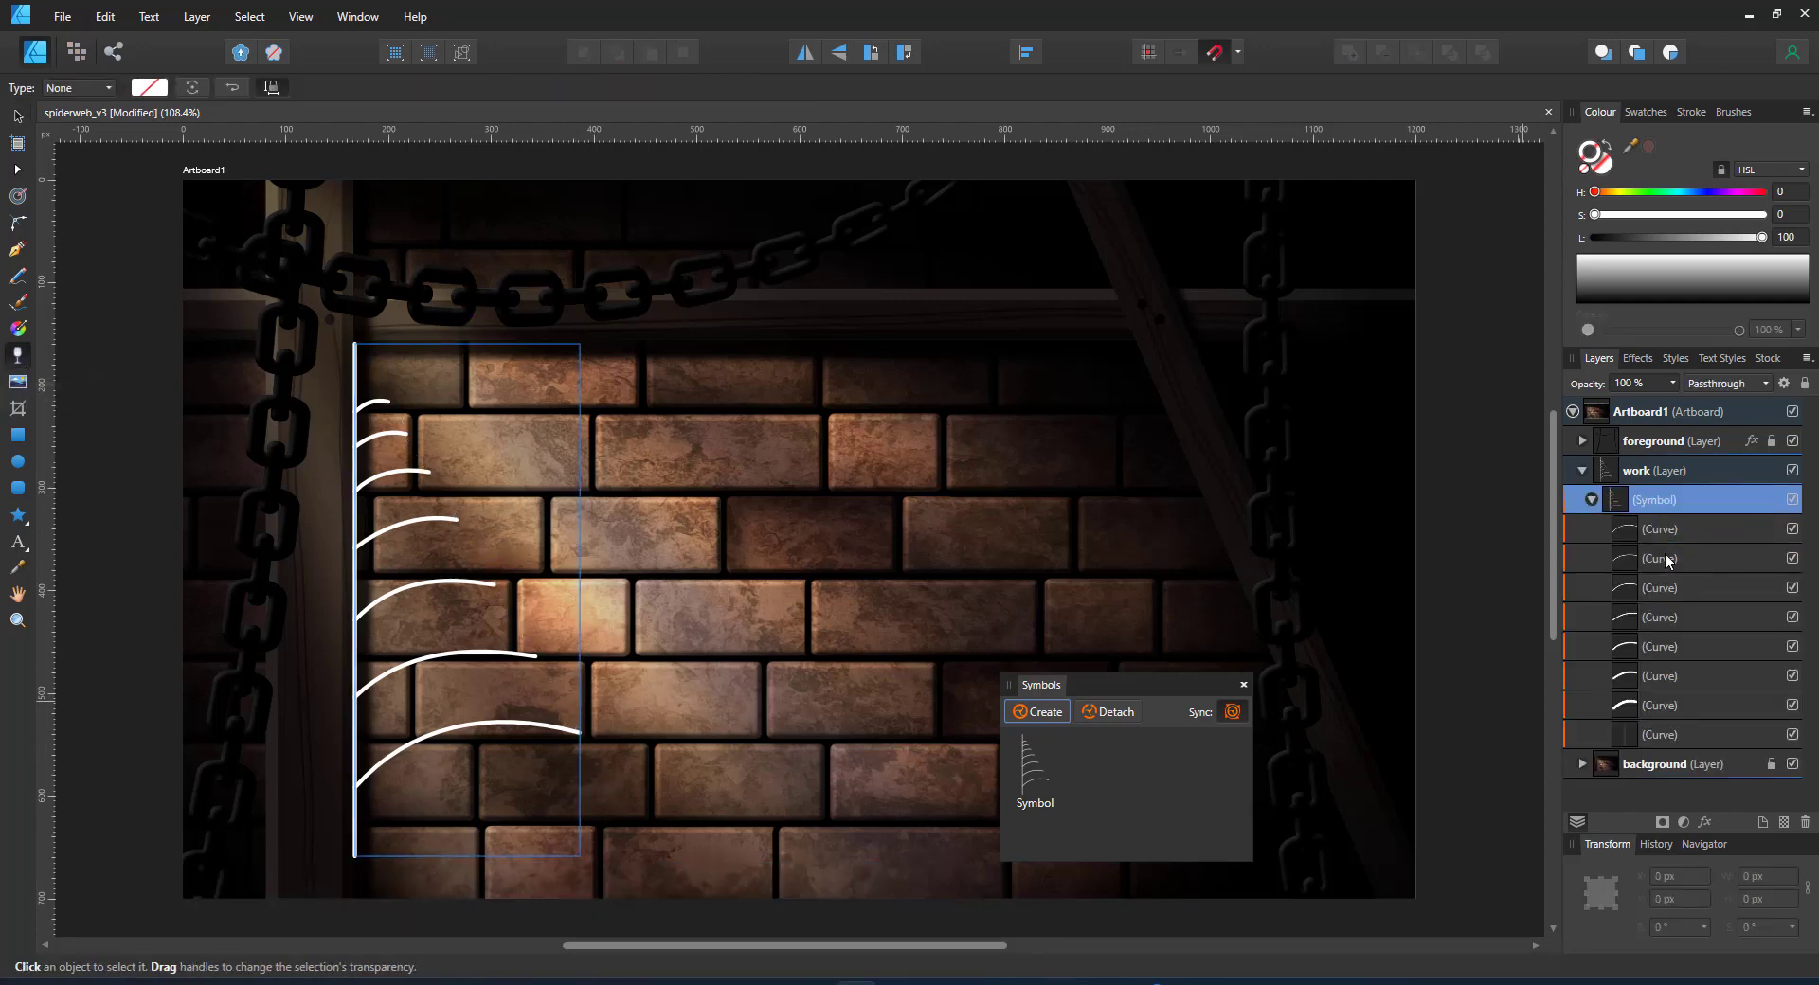
pyautogui.click(1652, 540)
pyautogui.keyDown('shift'); pyautogui.click(1652, 720); pyautogui.keyUp('shift')
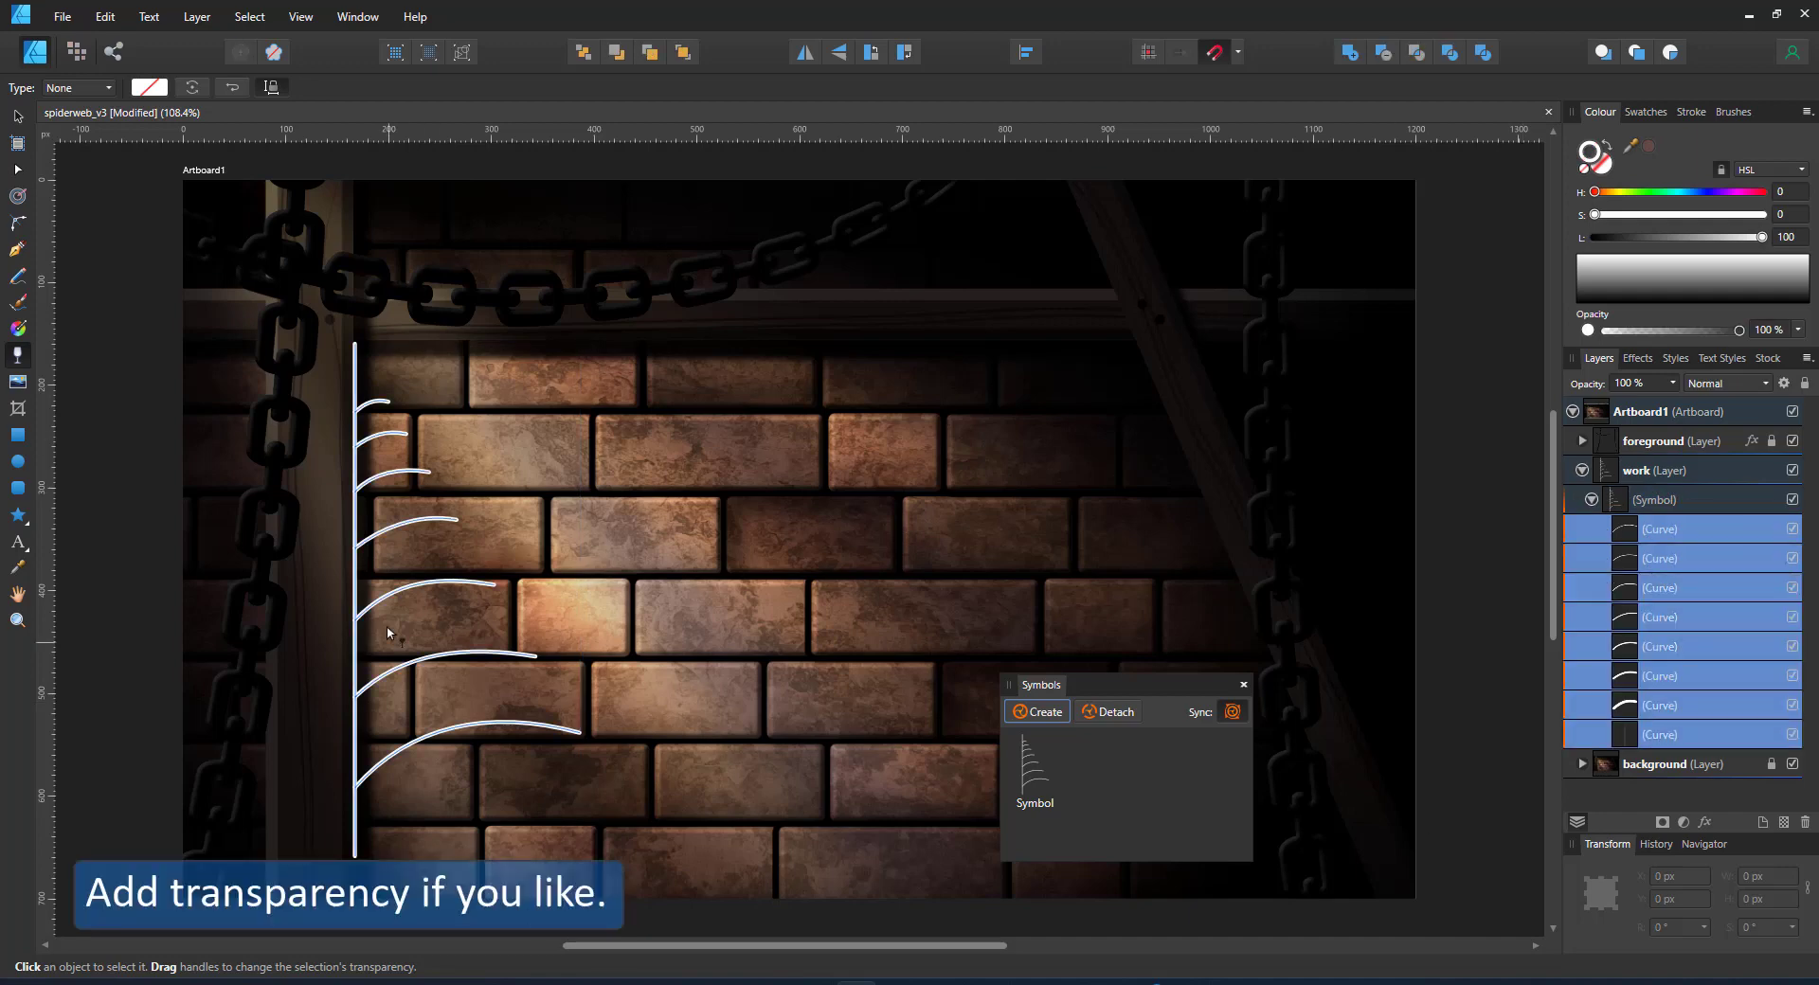
pyautogui.moveTo(383, 609); pyautogui.dragTo(383, 856)
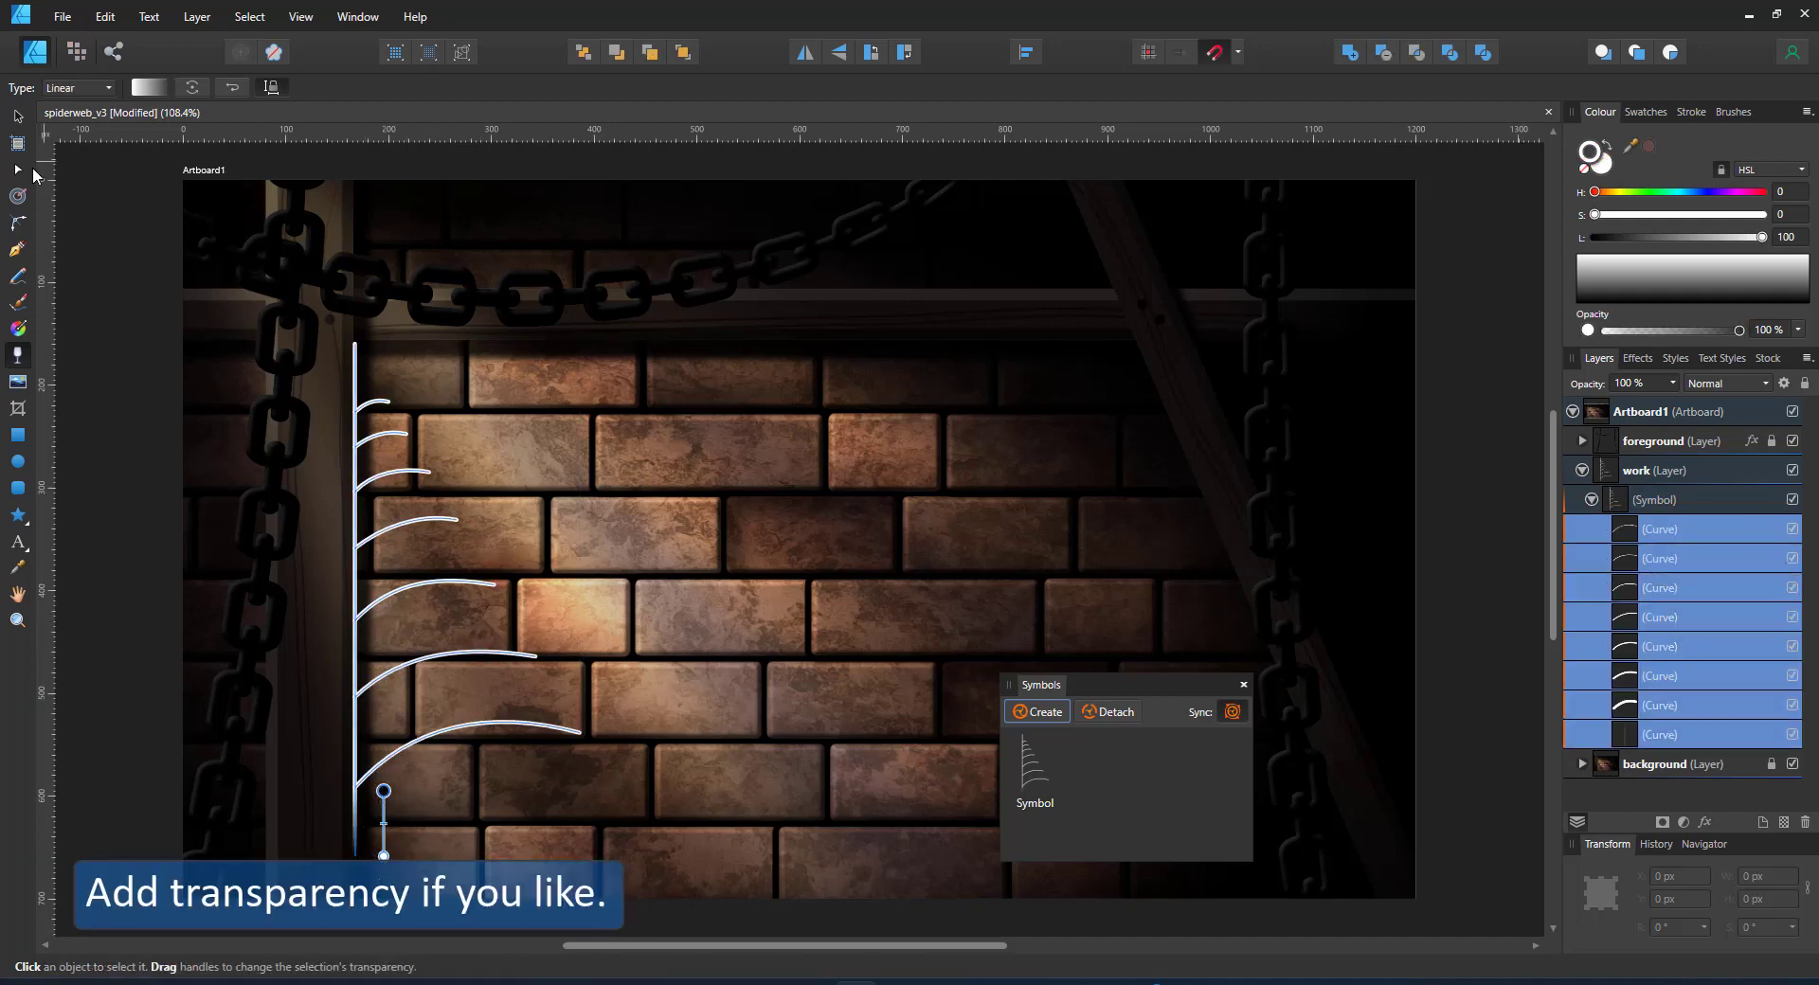
# - Extend the vertical line's lower end to Y 700 px and stretch the transparency gradient down to the artboard's lower edge
pyautogui.press('v')
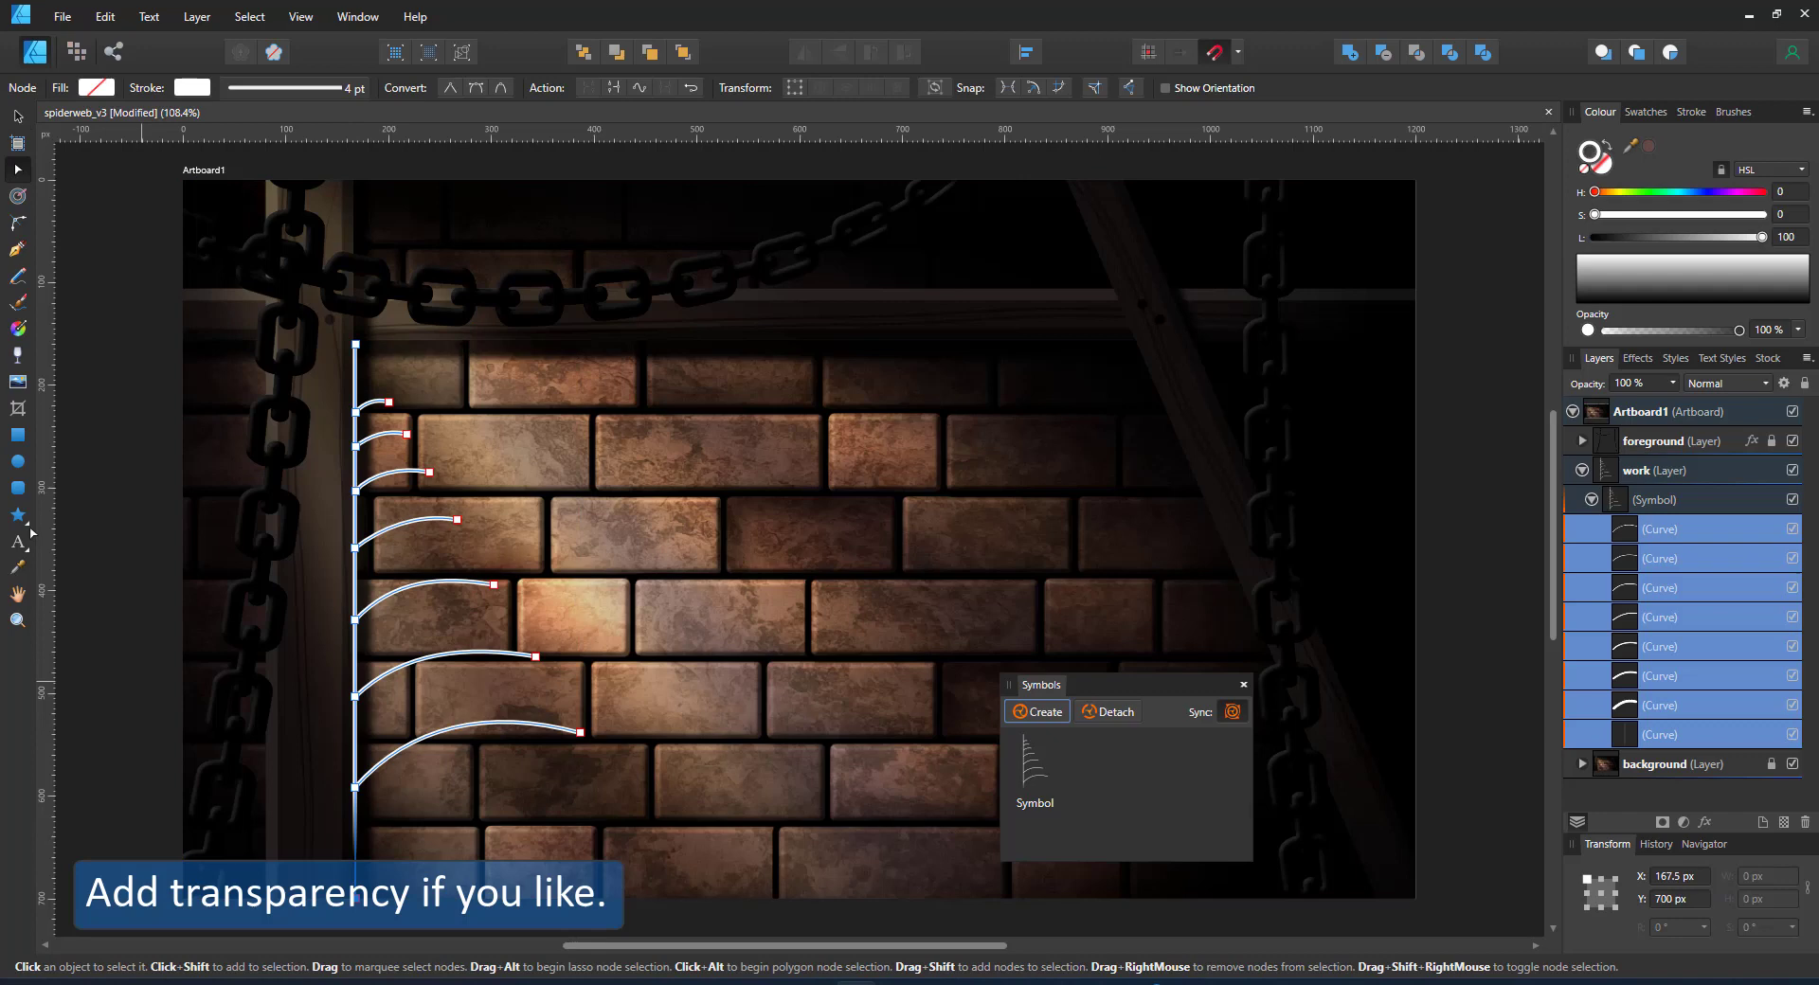
pyautogui.press('y')
pyautogui.moveTo(383, 791); pyautogui.dragTo(383, 899)
pyautogui.press('a')
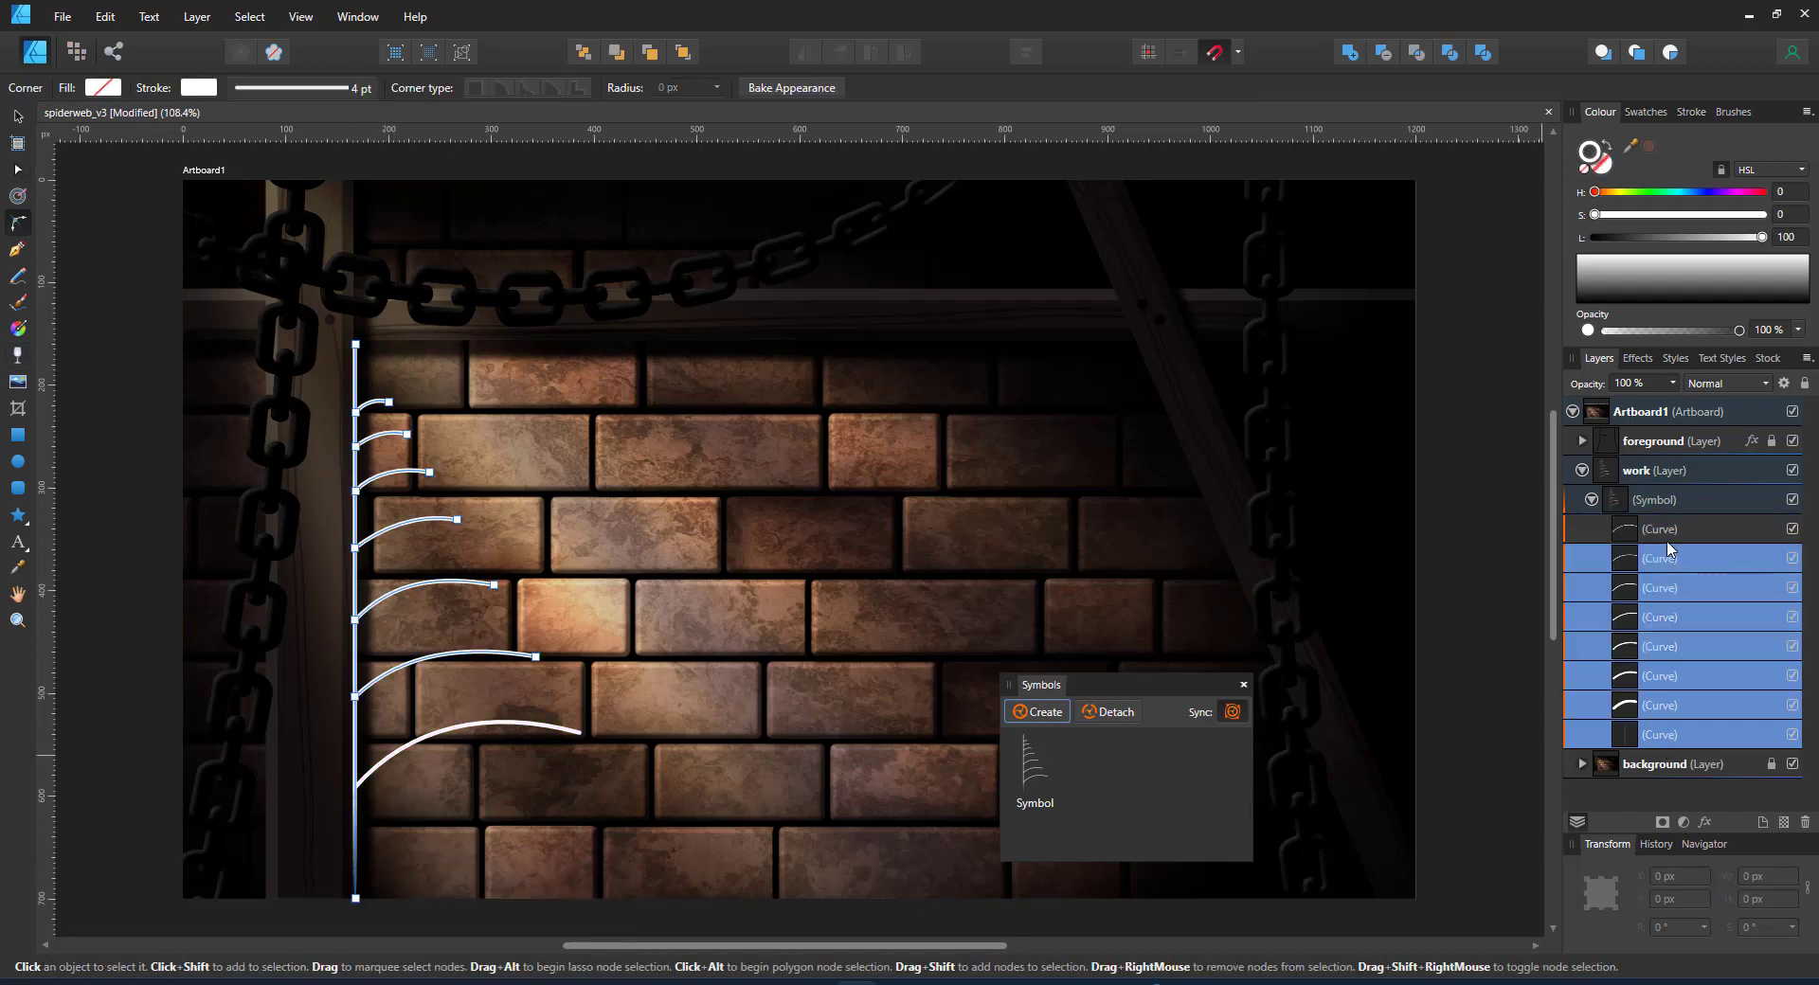
# - Turn off stroke scaling with the object for all curves in the symbol and shrink them to about 164 × 463 px
pyautogui.click(331, 90)
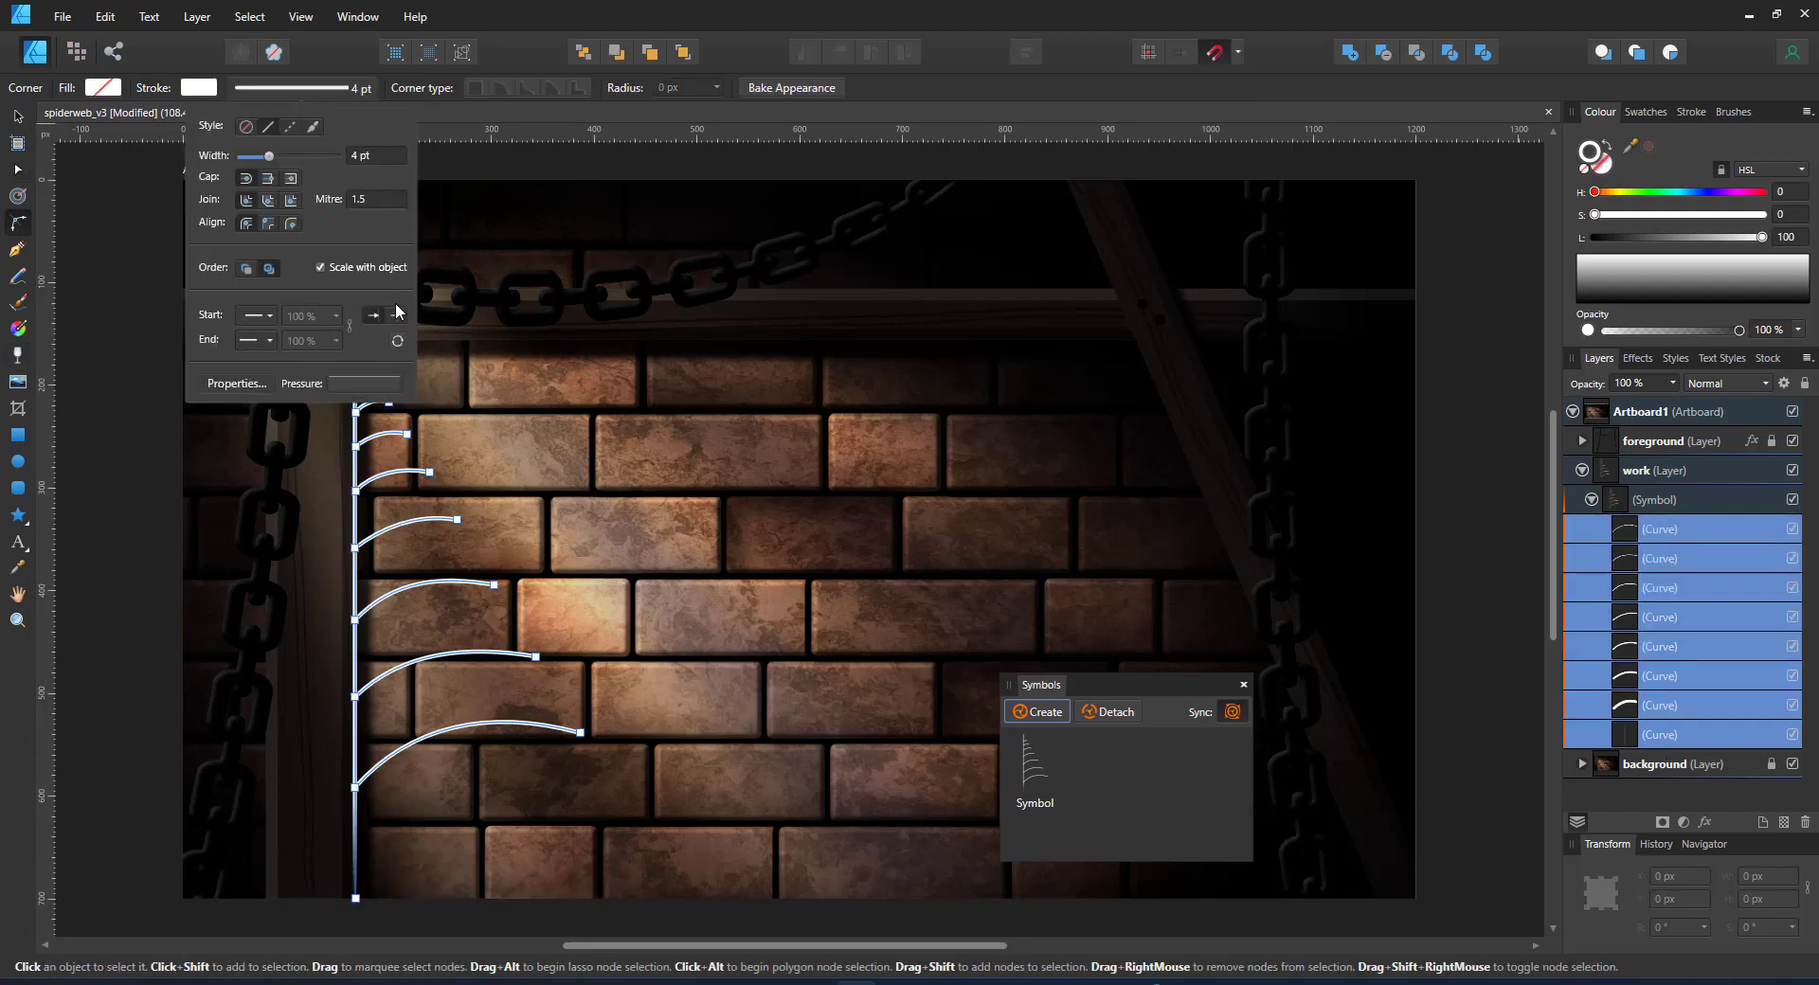
pyautogui.click(319, 268)
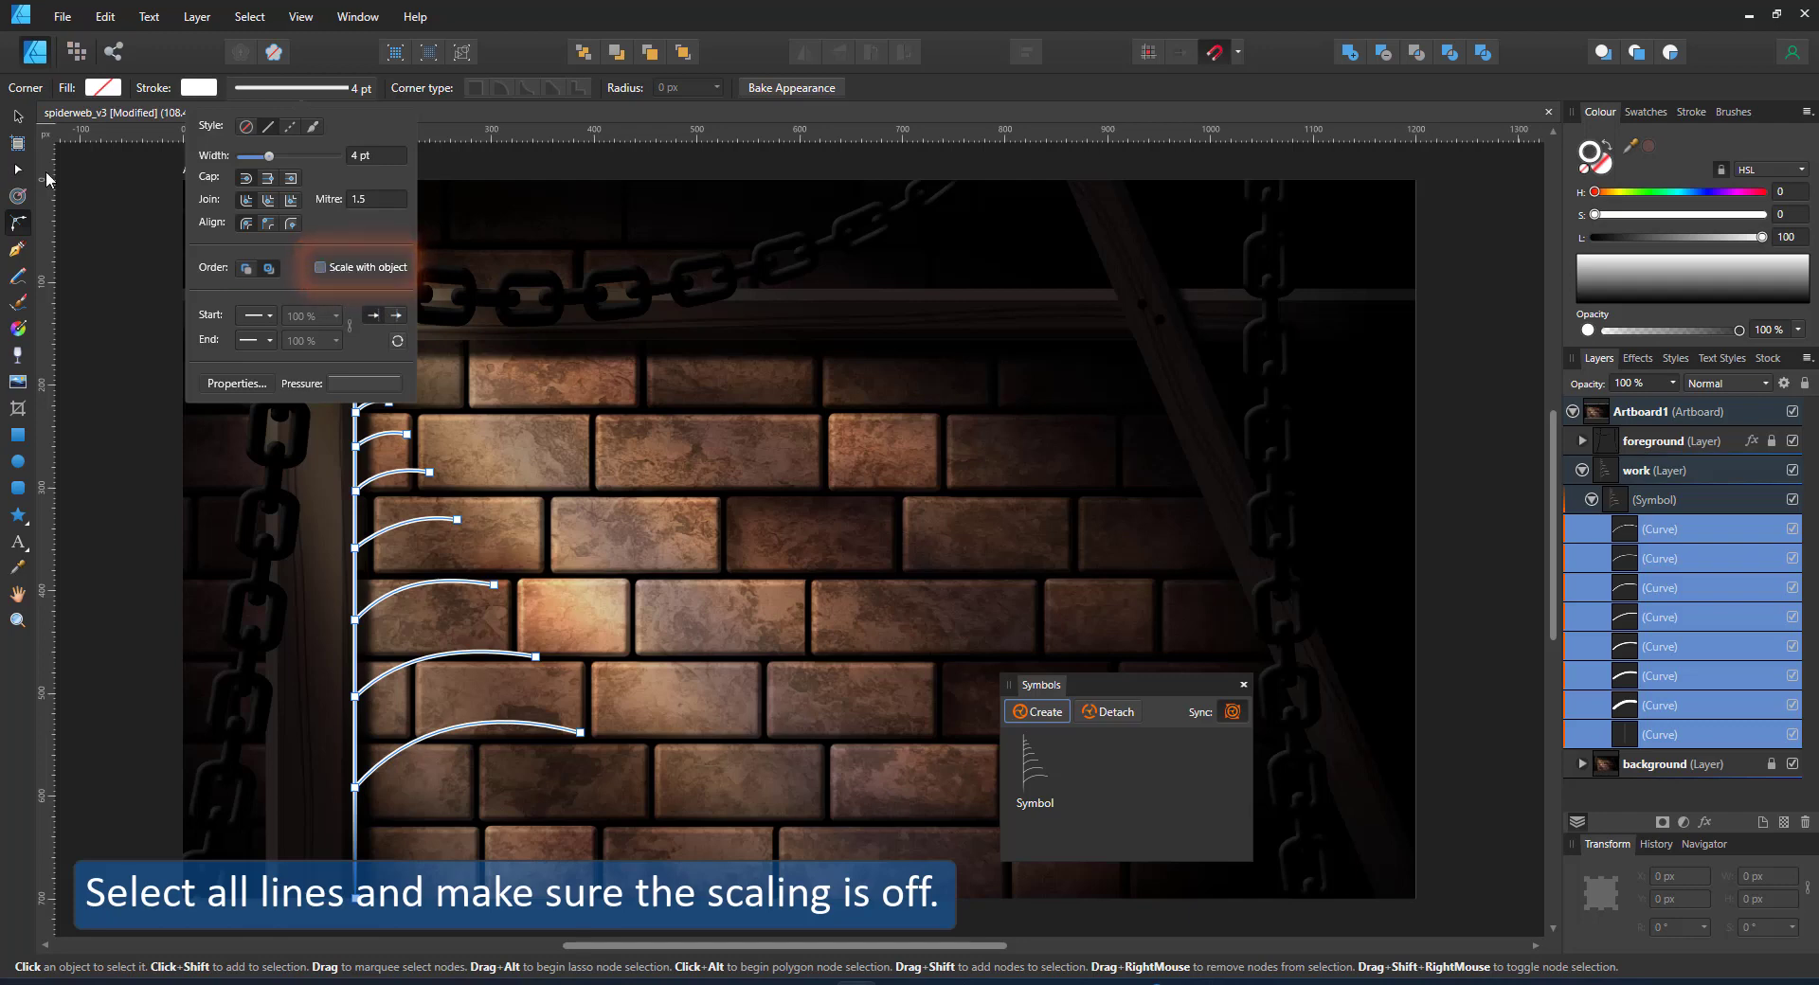
pyautogui.click(19, 118)
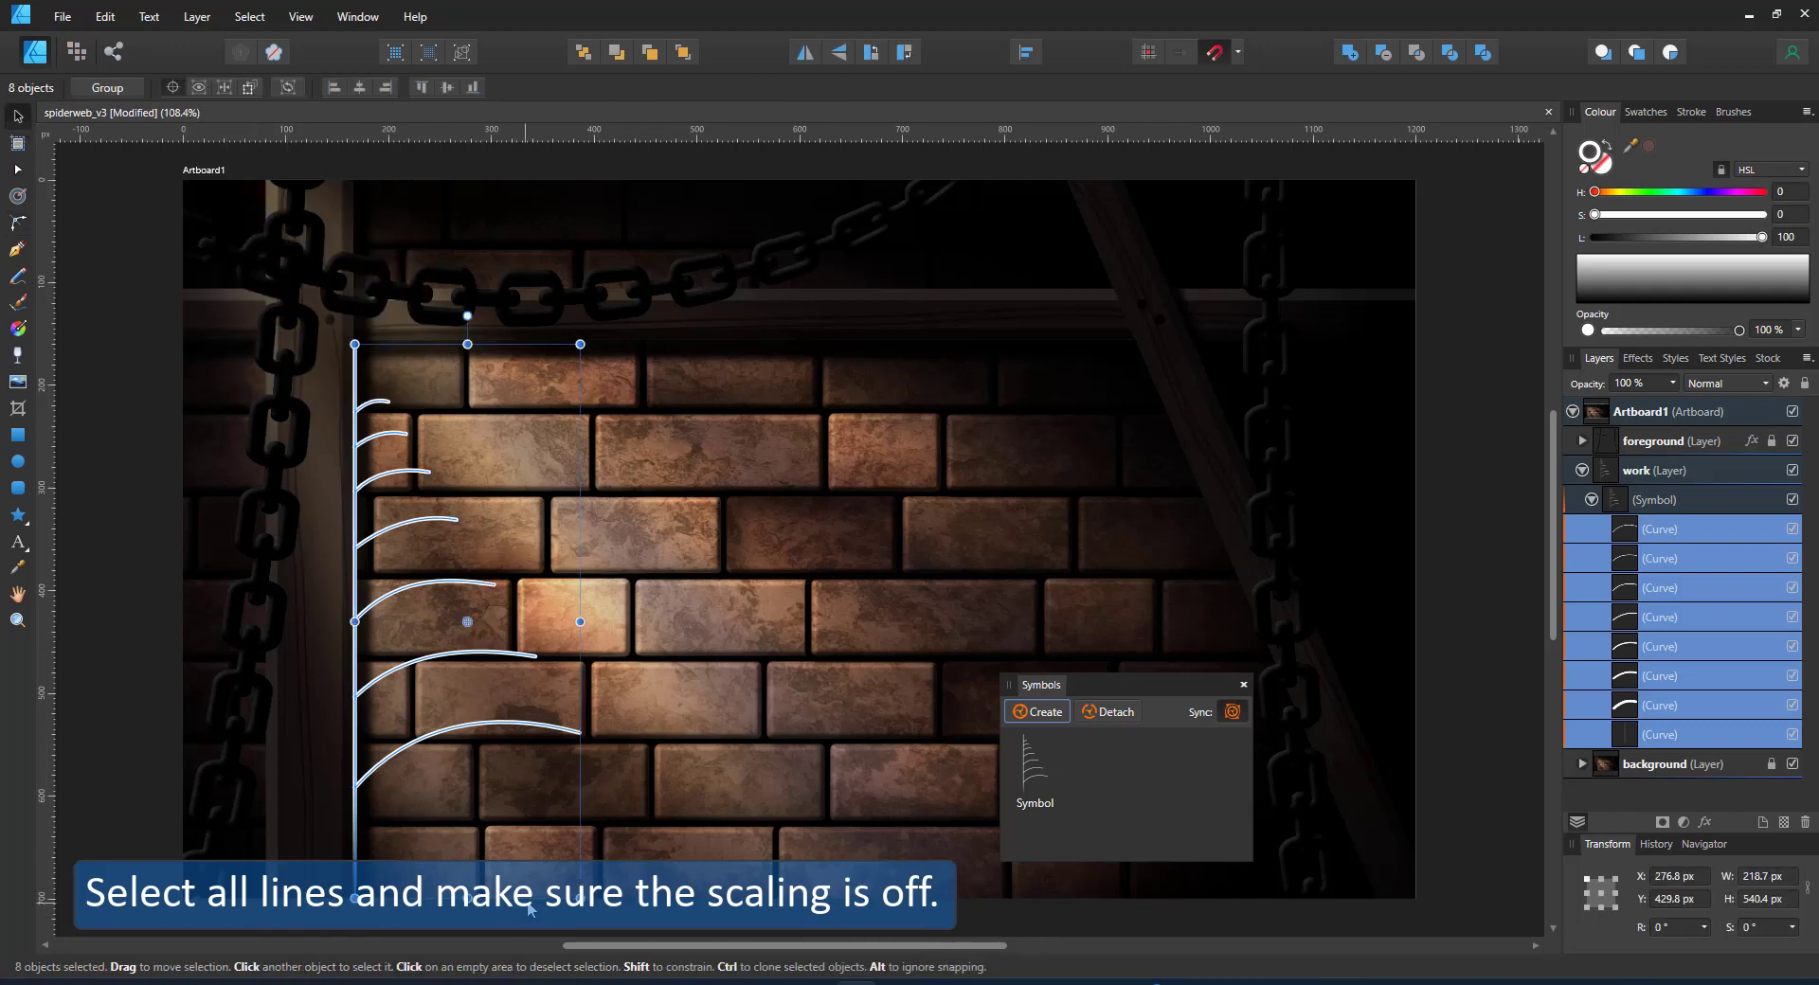
pyautogui.moveTo(580, 898); pyautogui.dragTo(524, 819)
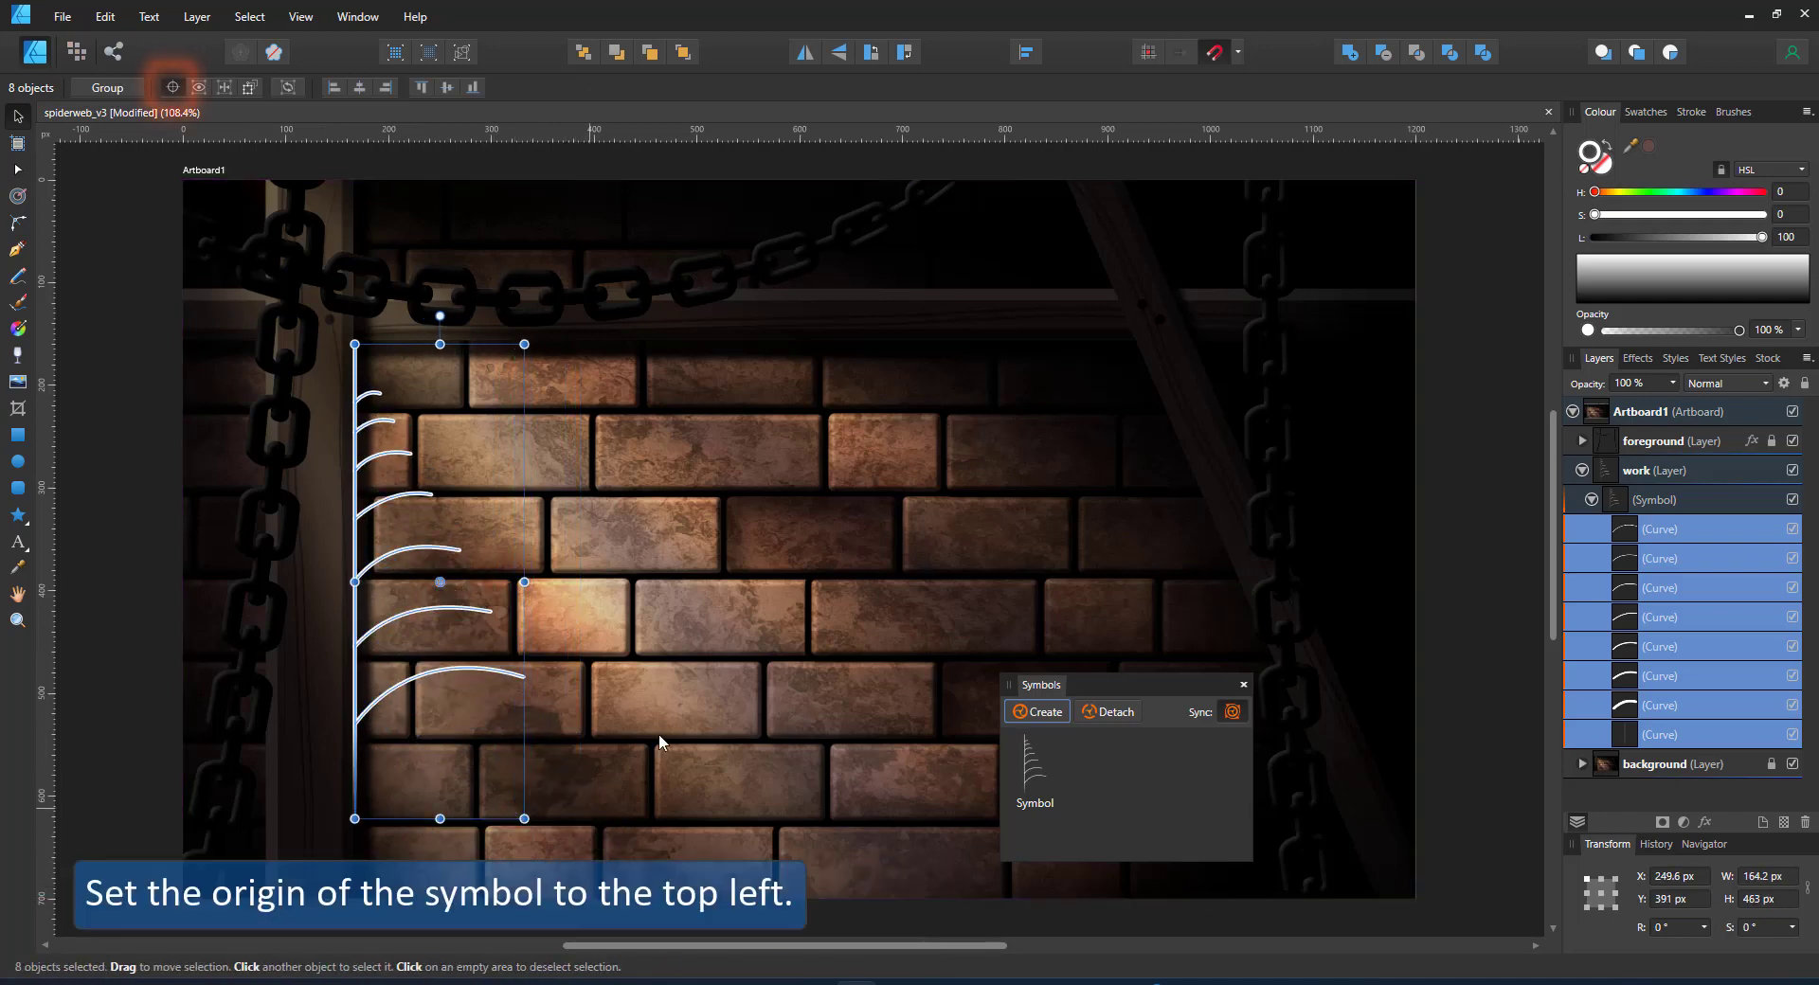
# - Duplicate the symbol, rotate the copy about 27° around the web's corner and narrow it to about 92 px
pyautogui.click(1676, 507)
pyautogui.click(1665, 740)
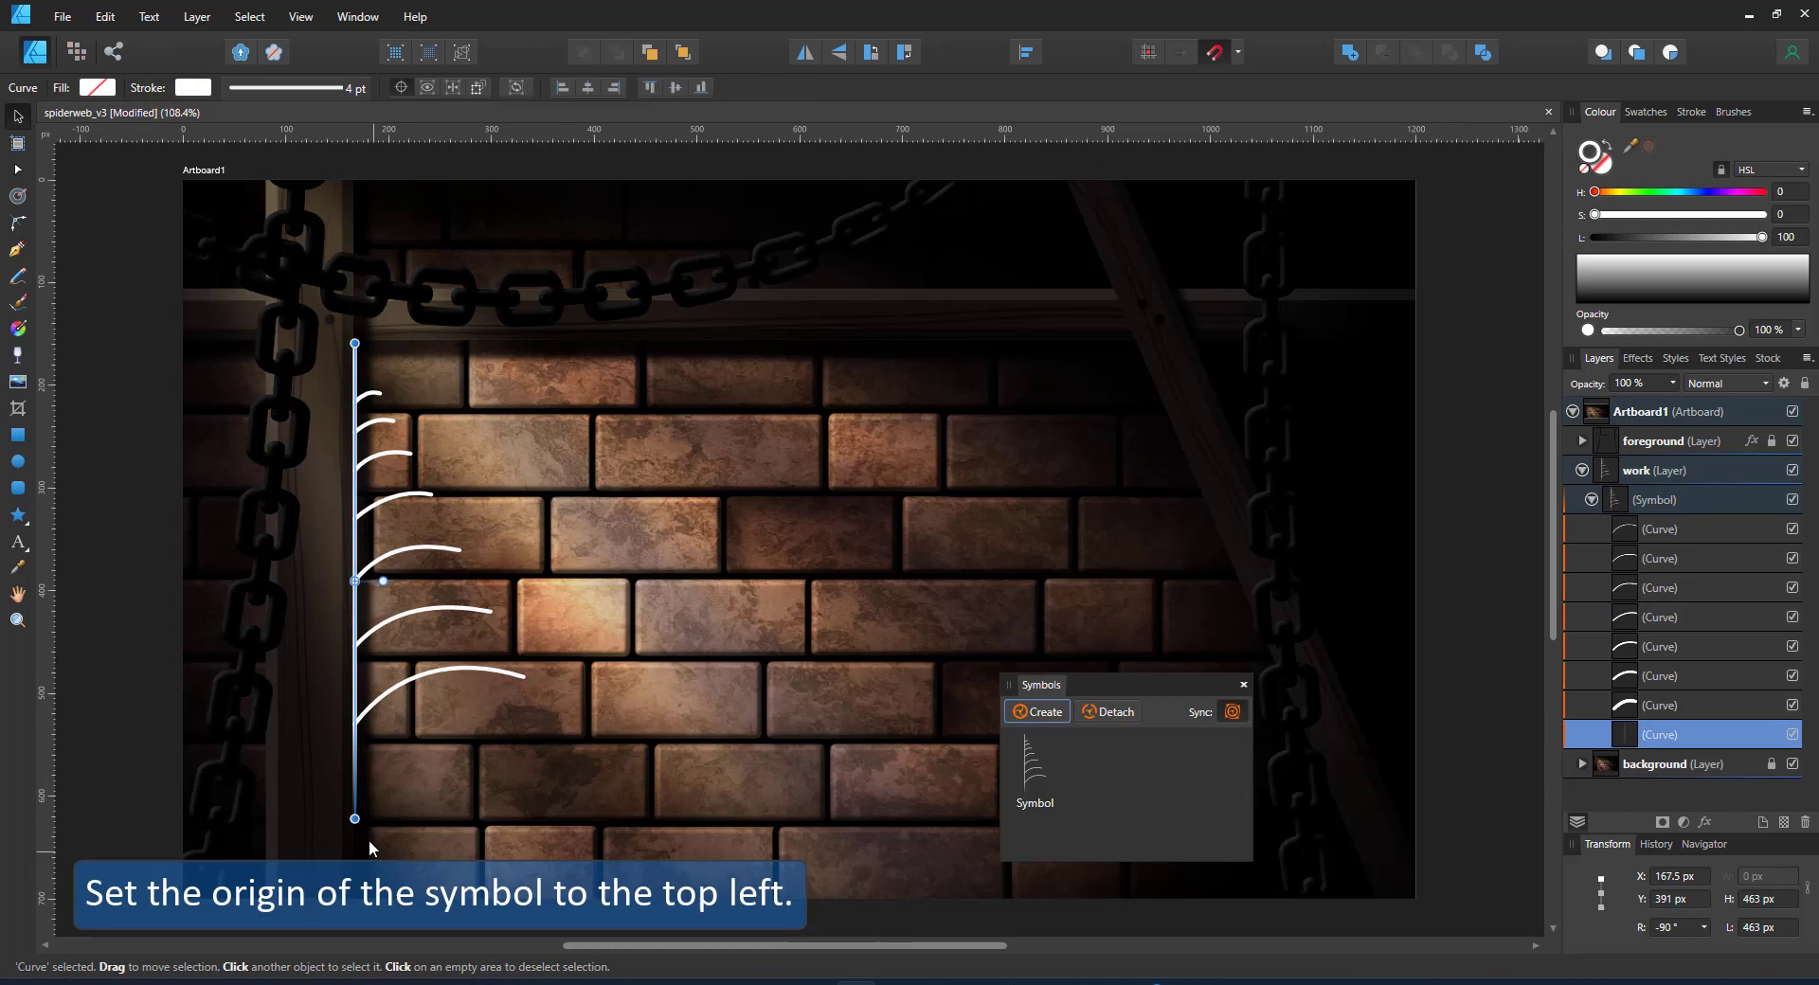
pyautogui.click(1691, 499)
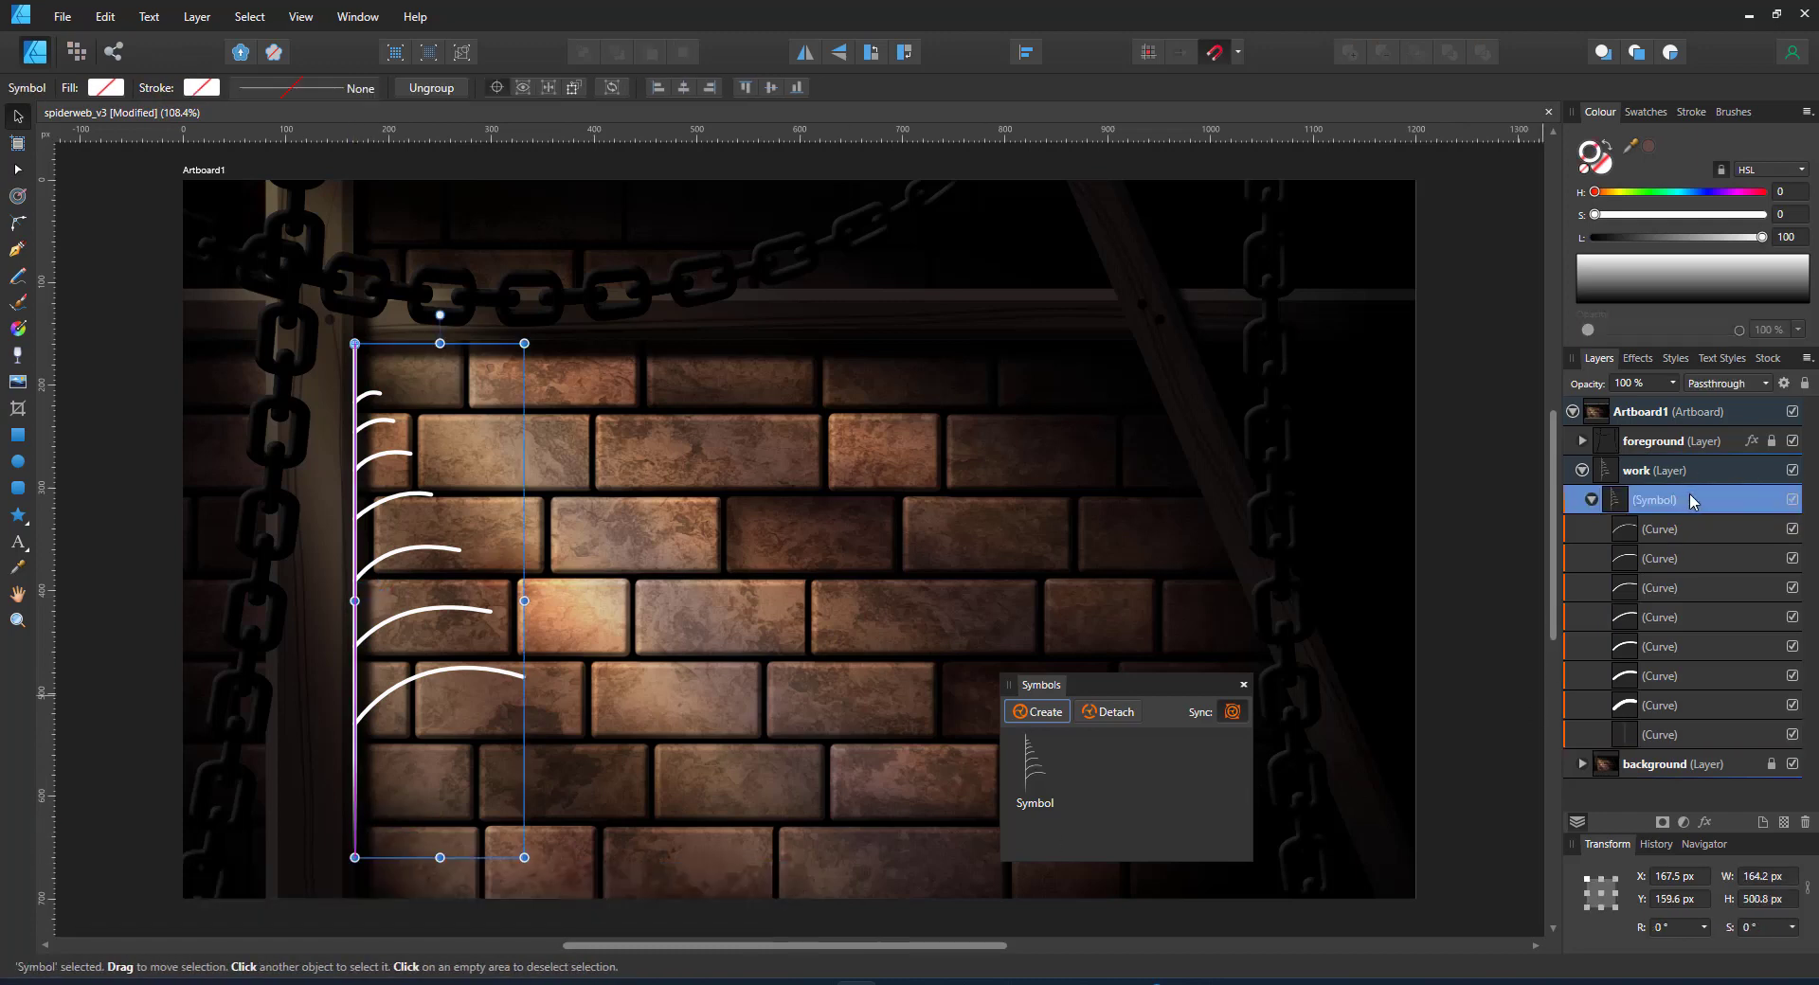
pyautogui.hotkey('ctrl', 'j')
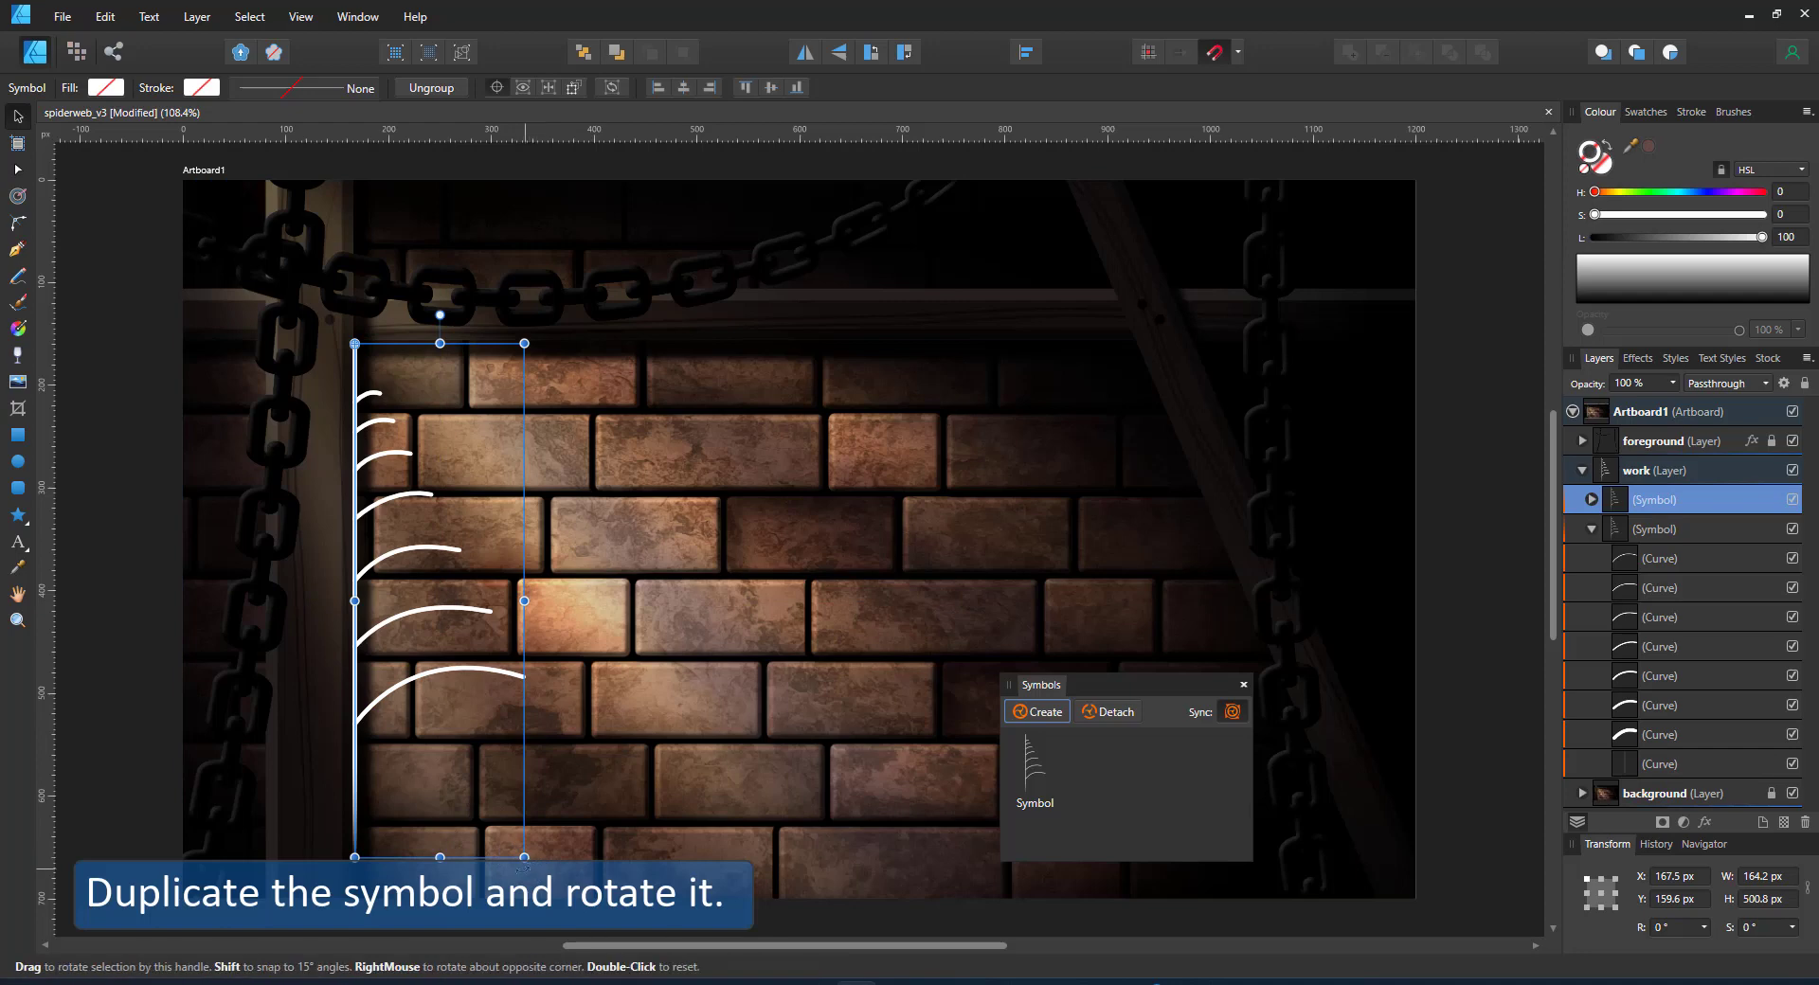
pyautogui.moveTo(531, 867); pyautogui.dragTo(698, 687)
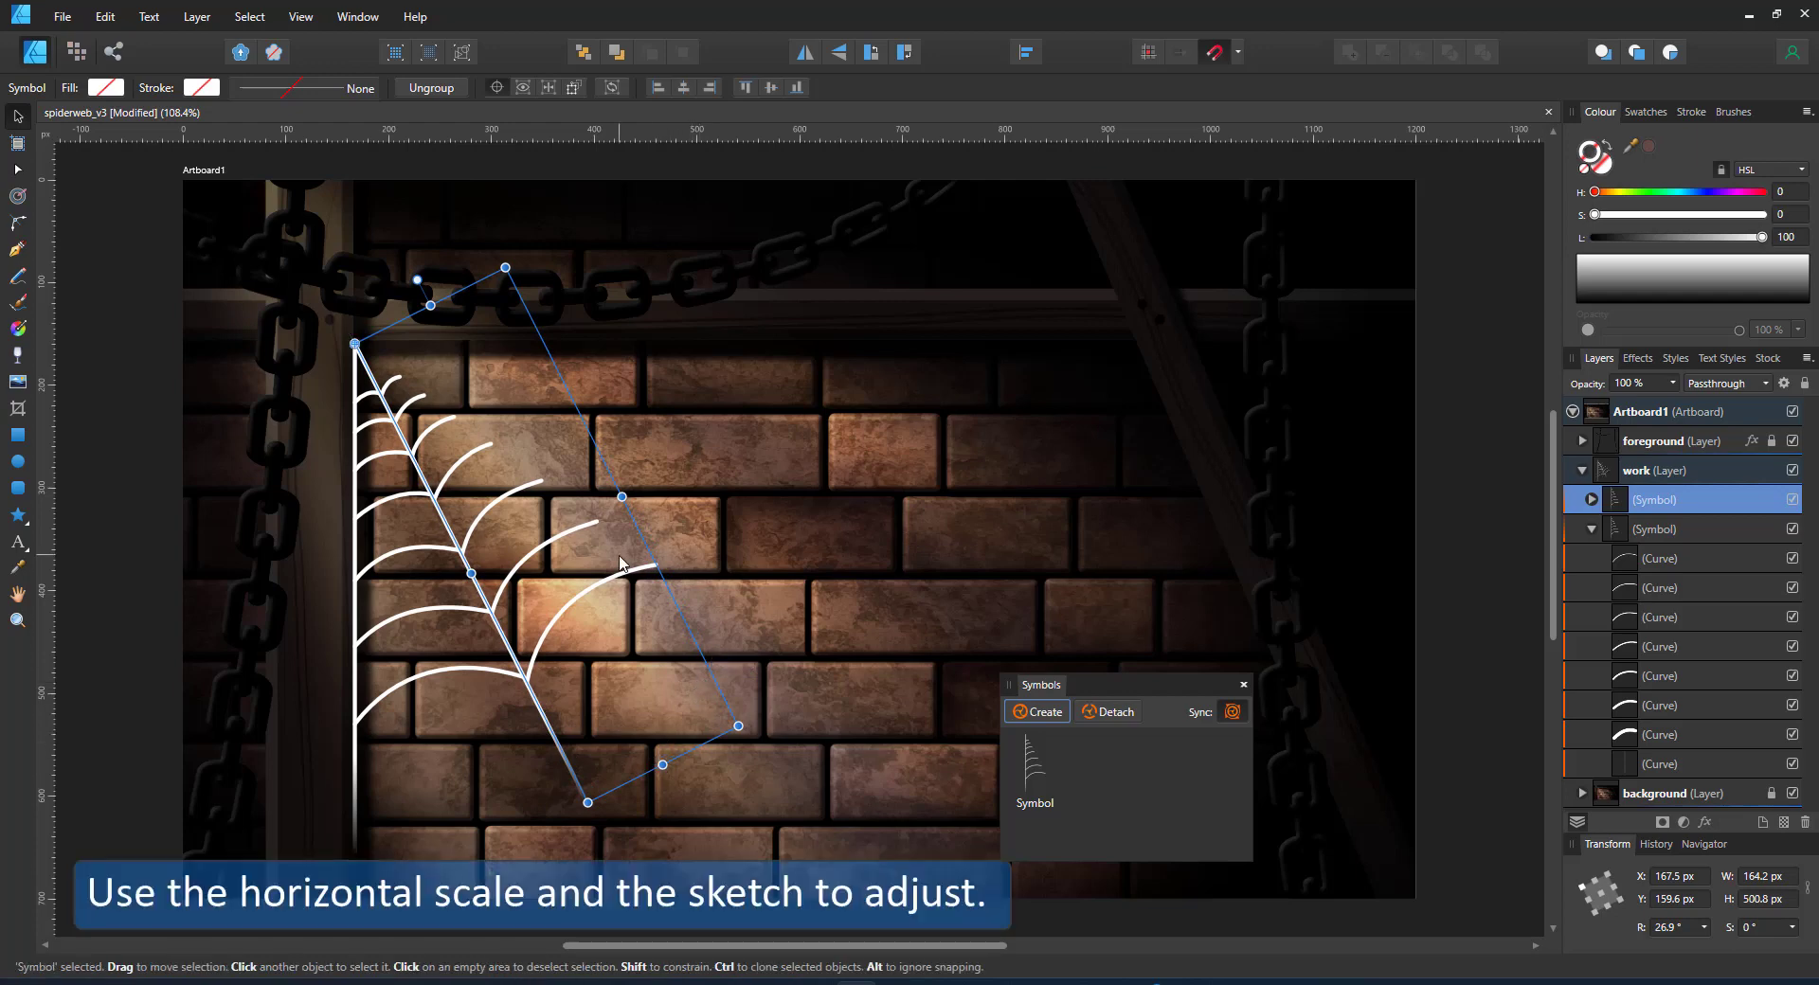
pyautogui.moveTo(621, 497); pyautogui.dragTo(558, 530)
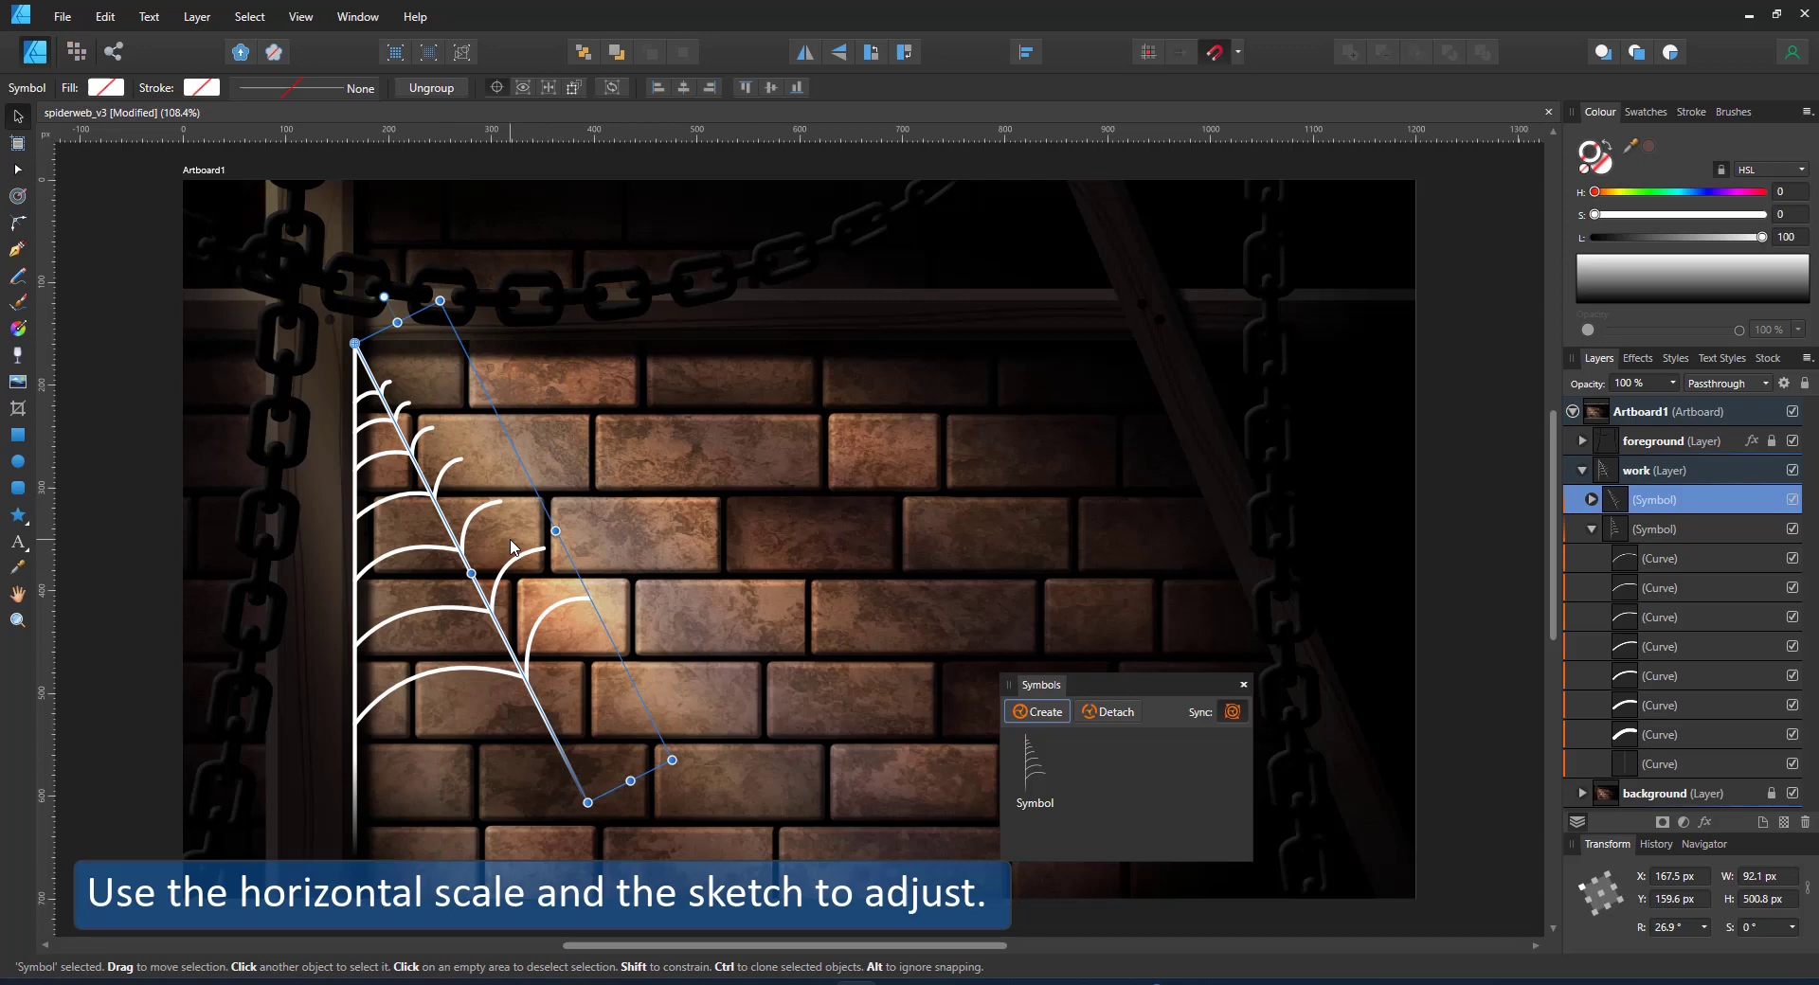
# - Add three more symbol copies fanning out from the same corner, each with a different rotation, width and skew
pyautogui.hotkey('ctrl', 'j')
pyautogui.moveTo(550, 454); pyautogui.dragTo(597, 411)
pyautogui.hotkey('ctrl', 'j')
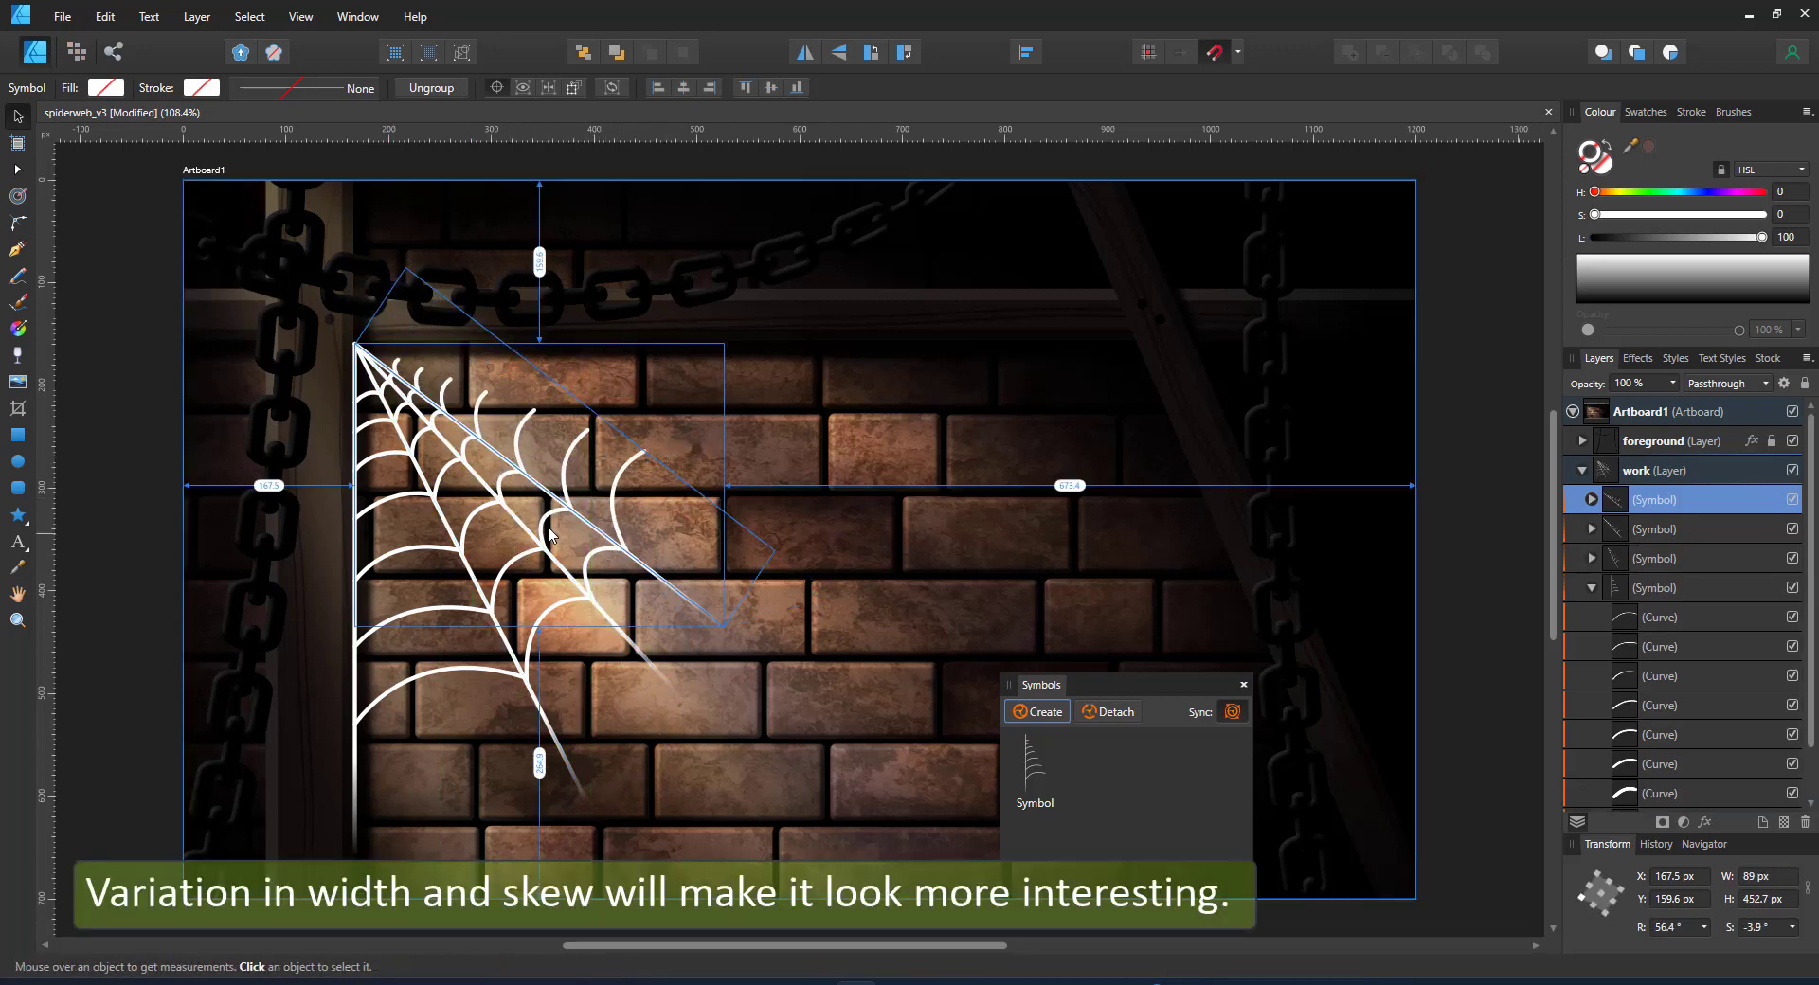
pyautogui.hotkey('ctrl', 'j')
pyautogui.moveTo(588, 266); pyautogui.dragTo(576, 312)
# - Draw a horizontal line about 448 px long from the web's corner and fade its far end with a linear transparency gradient
pyautogui.press('p')
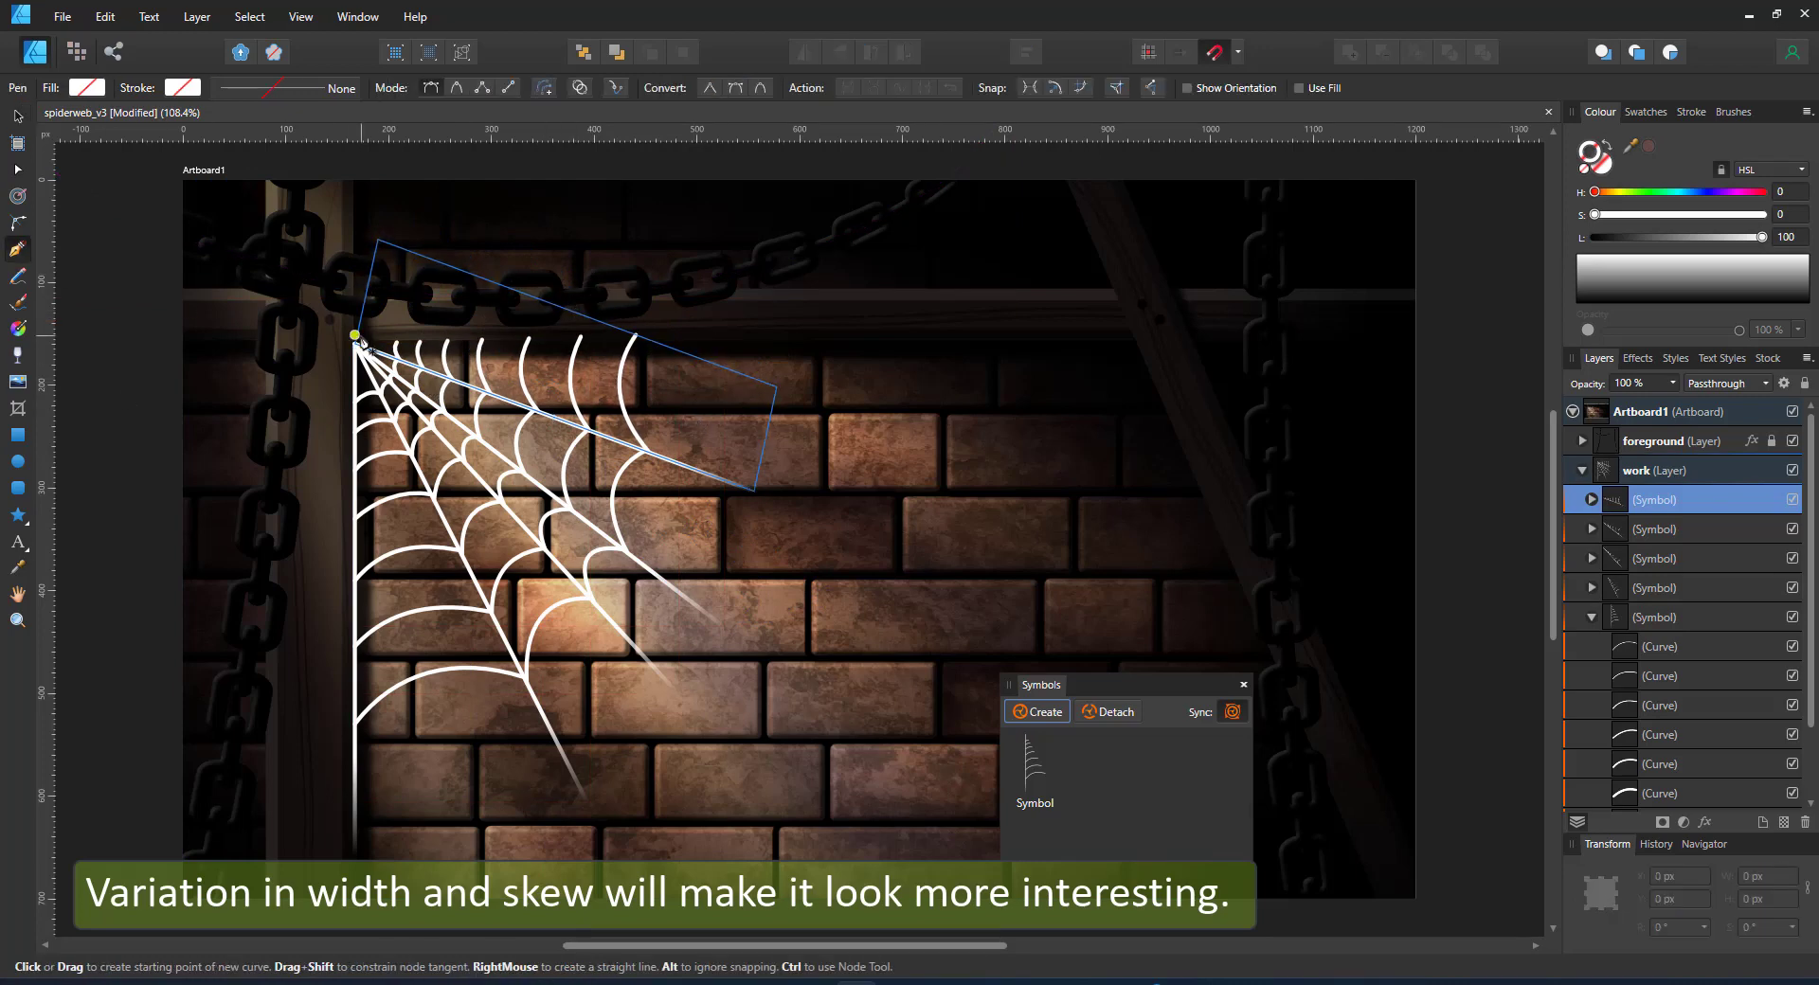
pyautogui.click(354, 344)
pyautogui.keyDown('shift'); pyautogui.click(817, 344); pyautogui.keyUp('shift')
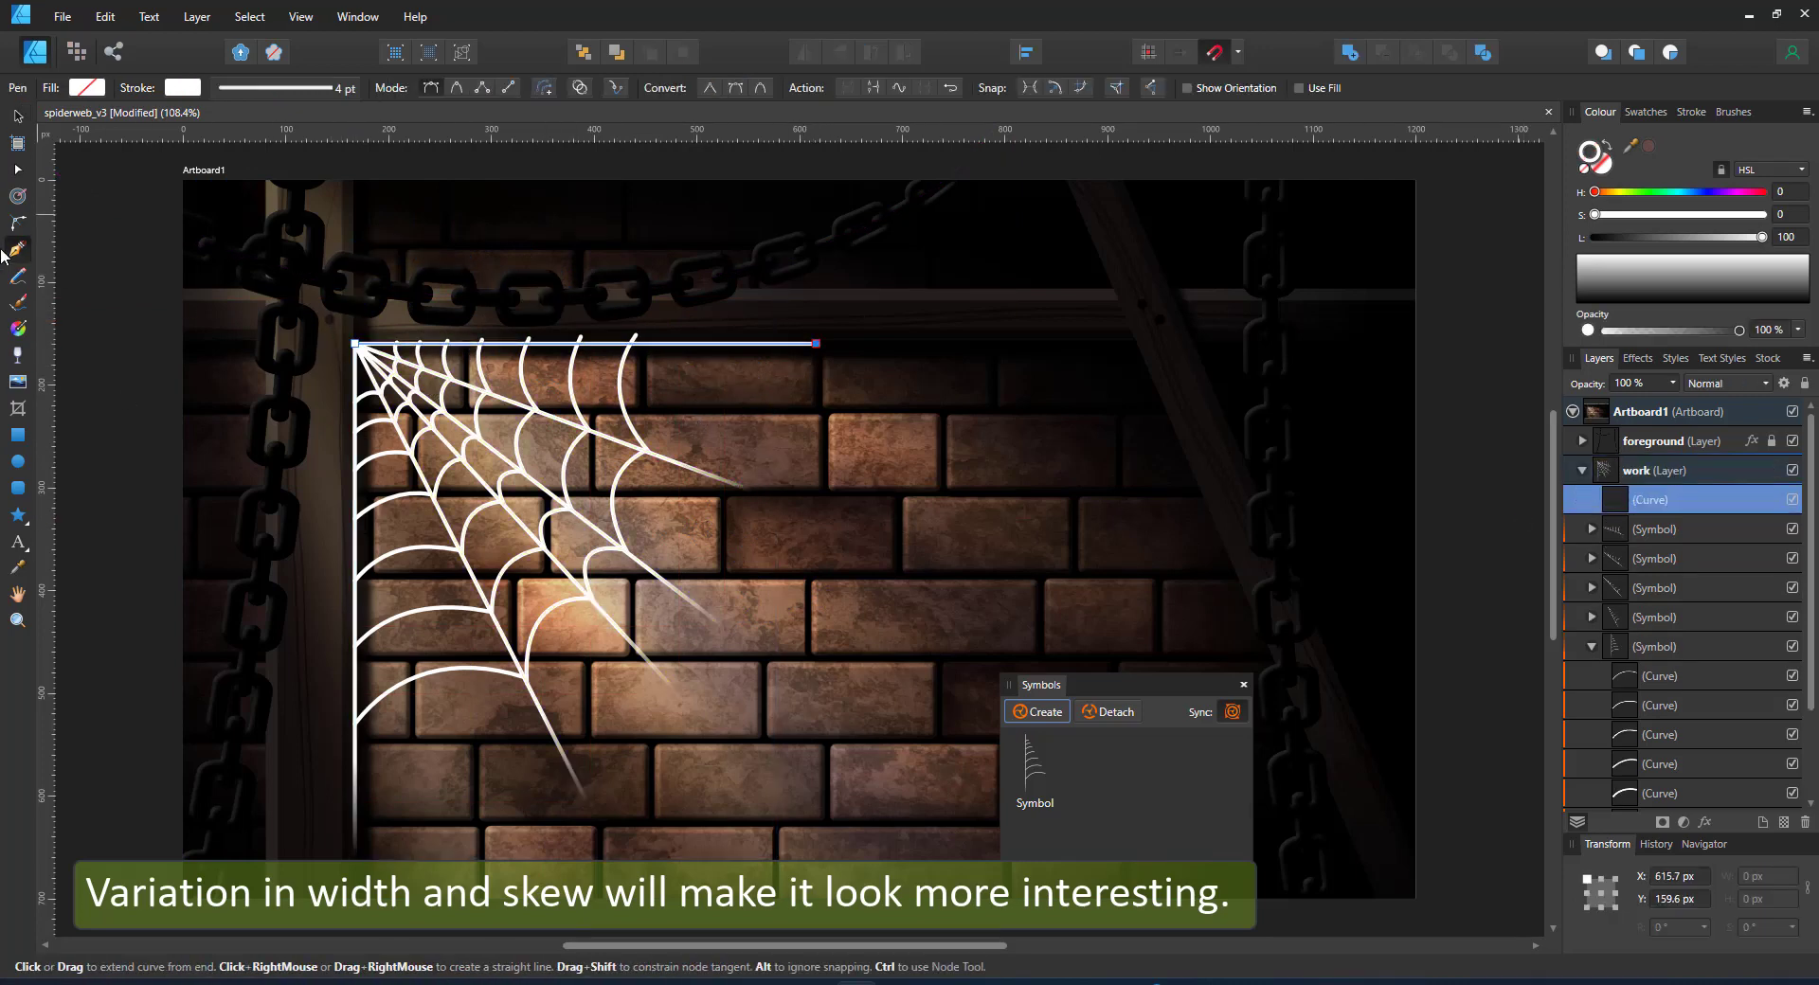
pyautogui.press('y')
pyautogui.moveTo(627, 344); pyautogui.dragTo(816, 344)
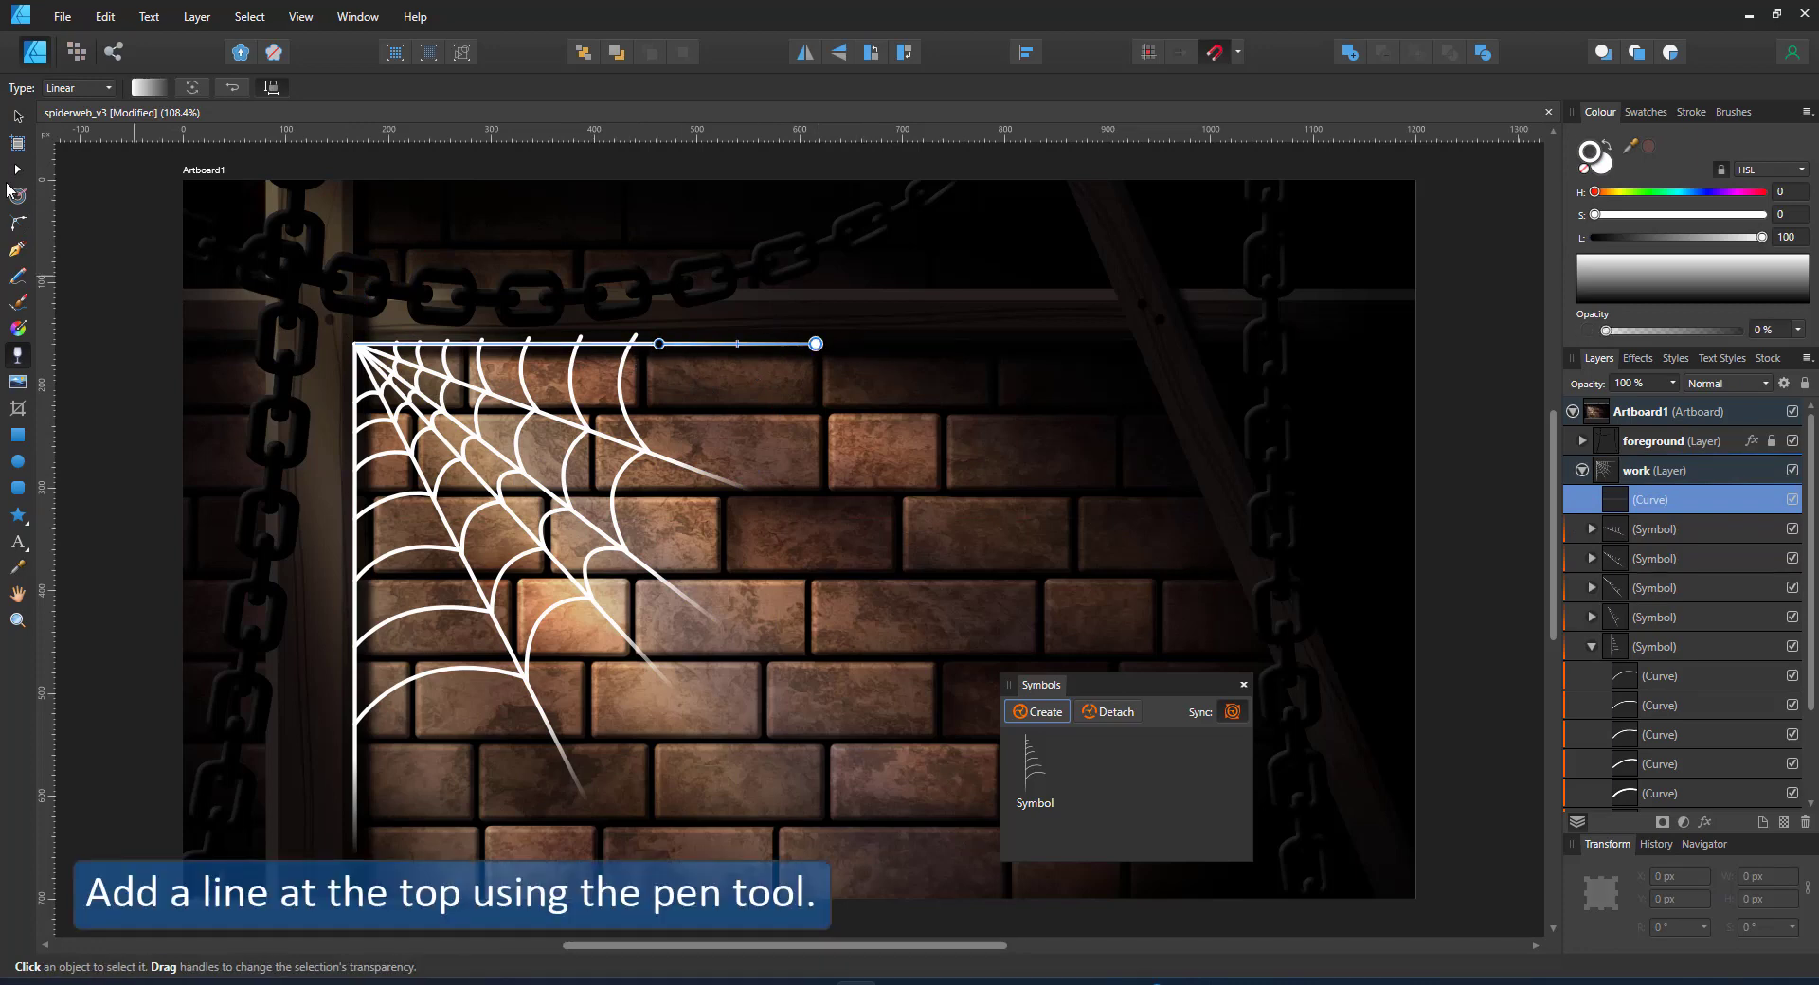
# - Adjust the uppermost web segment so the ends of its arcs meet the horizontal line
pyautogui.click(603, 388)
pyautogui.press('v')
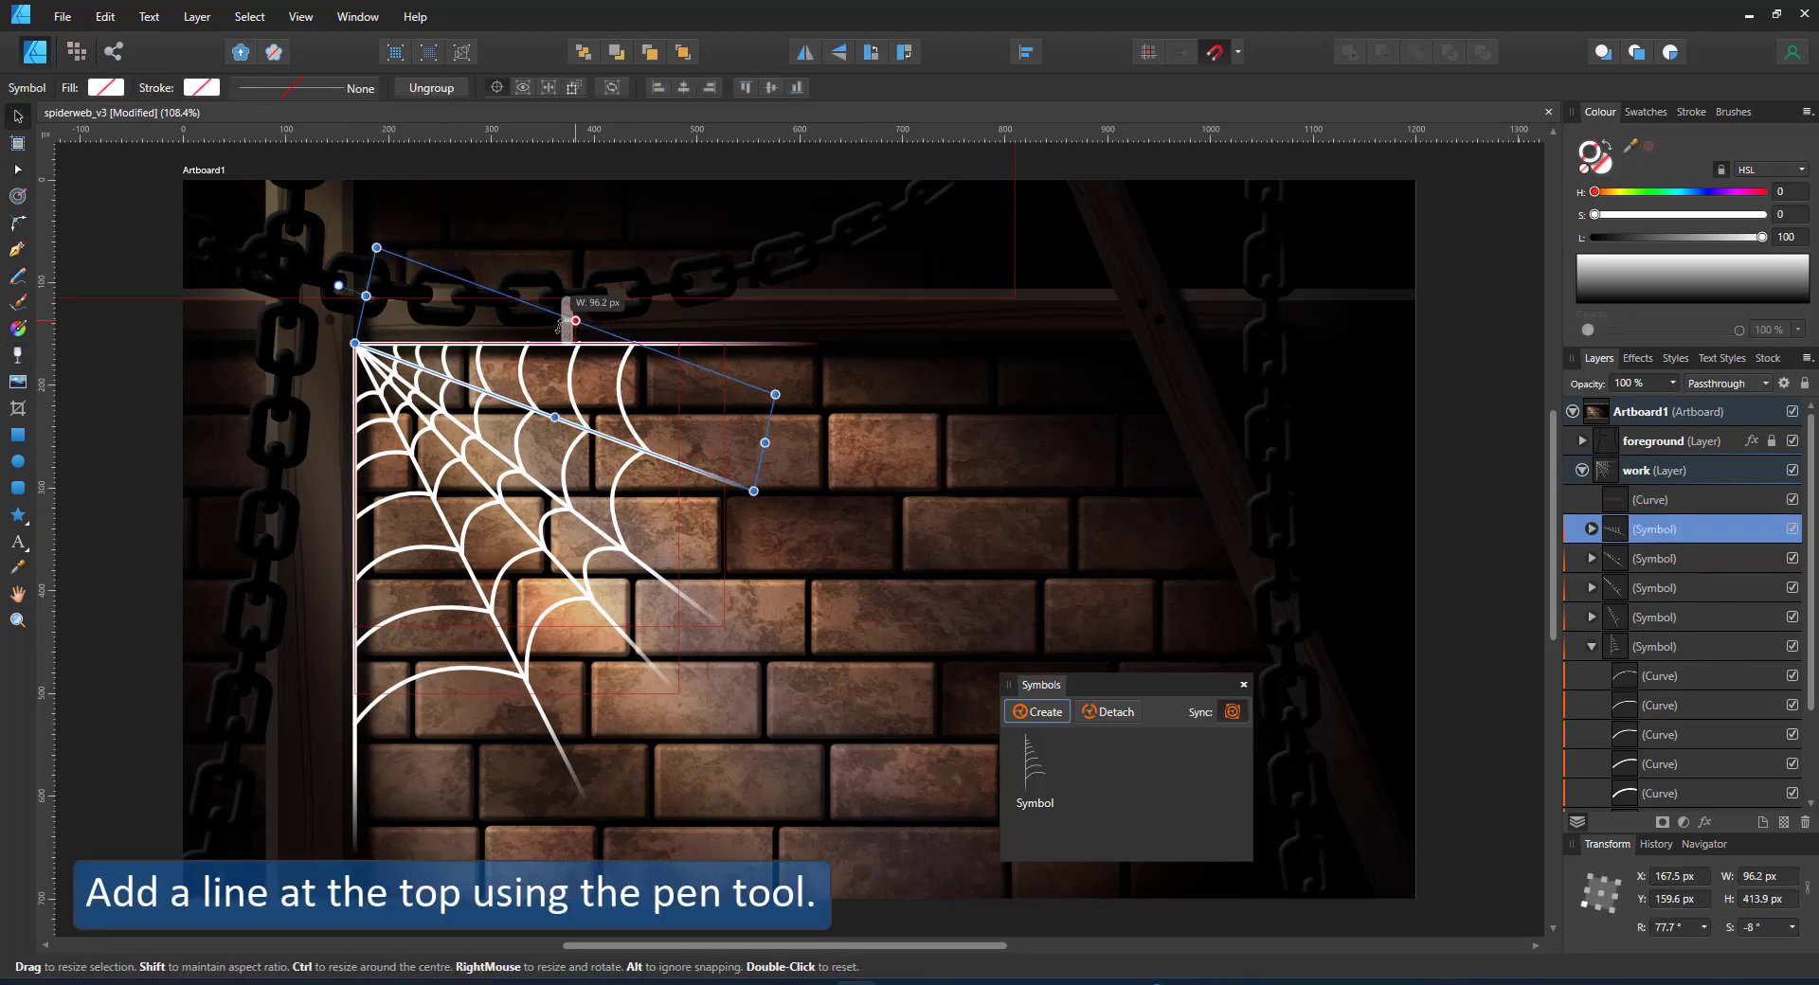
pyautogui.moveTo(582, 314); pyautogui.dragTo(593, 318)
pyautogui.click(179, 497)
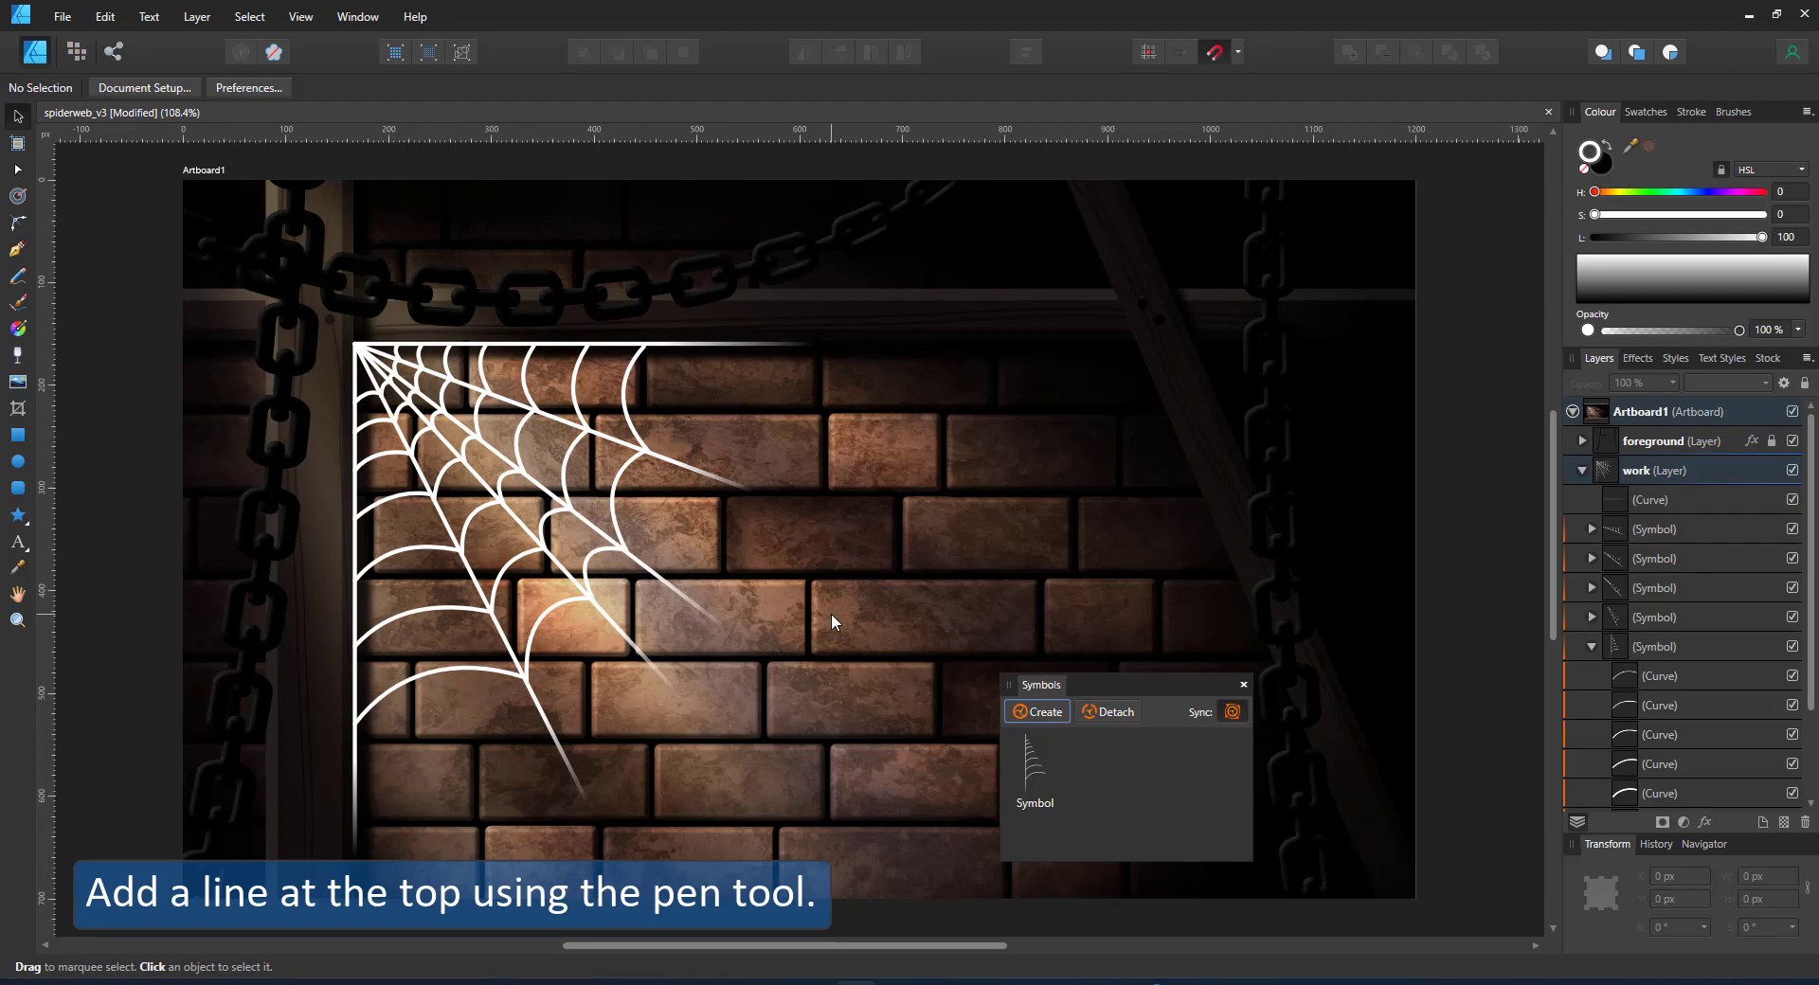
# - Mirror a copy of the vertical web segment horizontally and place it at the right diagonal beam, clearing the Symbols panel out of the way
pyautogui.click(422, 693)
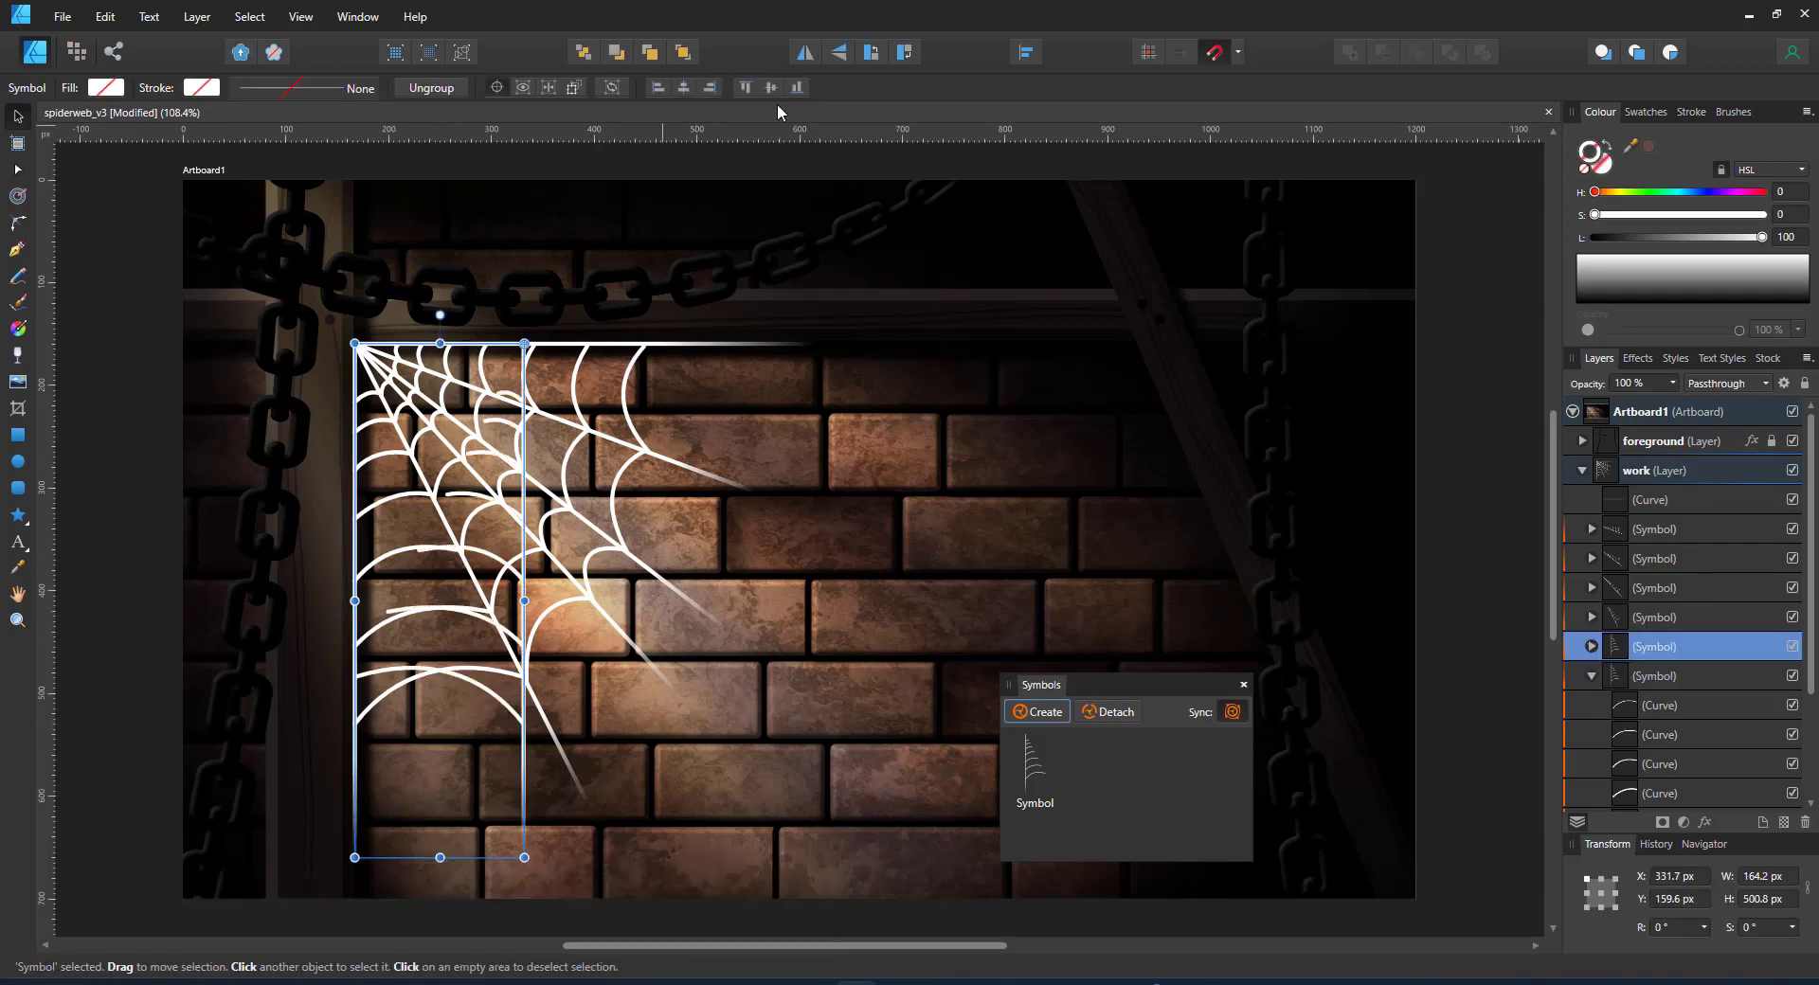
pyautogui.moveTo(527, 428); pyautogui.dragTo(1139, 420)
pyautogui.moveTo(1169, 686); pyautogui.dragTo(276, 706)
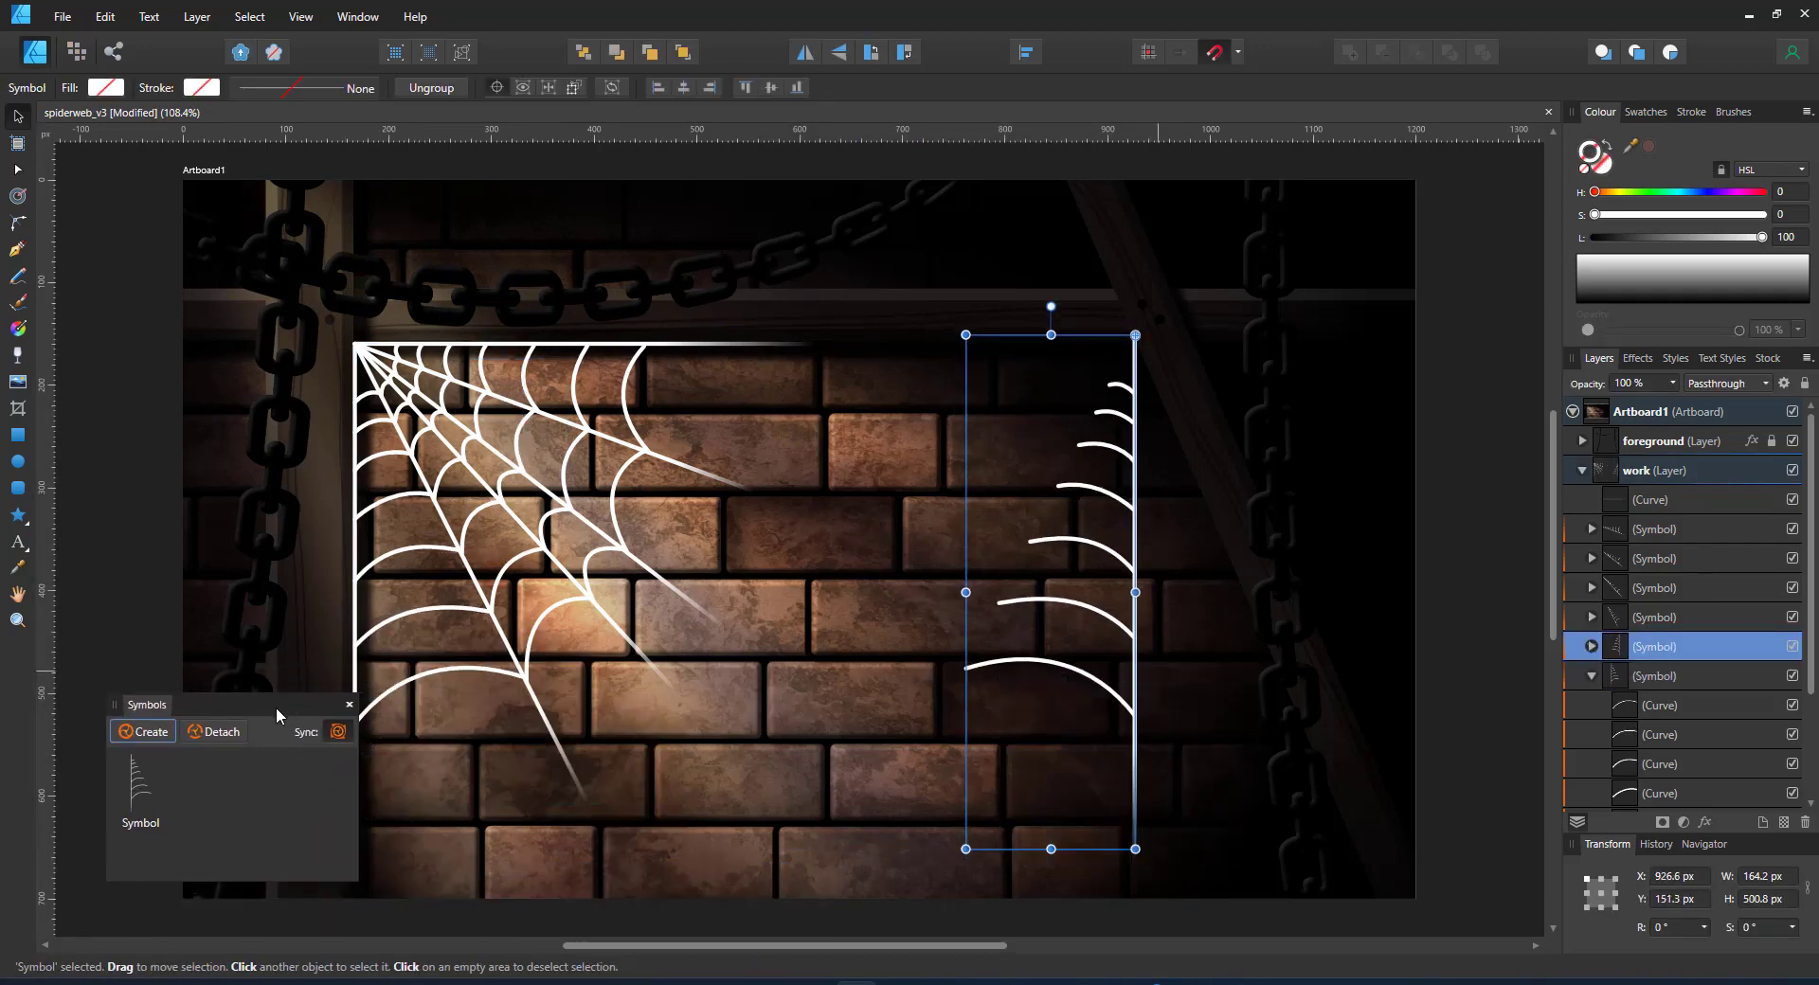
# - Rotate the mirrored segment about 22.6° along the diagonal beam and resize it to about 72 × 417 px
pyautogui.moveTo(1161, 864); pyautogui.dragTo(1346, 763)
pyautogui.moveTo(1151, 387); pyautogui.dragTo(1160, 395)
pyautogui.moveTo(1343, 819); pyautogui.dragTo(1225, 775)
pyautogui.moveTo(1175, 652); pyautogui.dragTo(1243, 635)
pyautogui.hotkey('ctrl', 'j')
pyautogui.hotkey('ctrl', 'z')
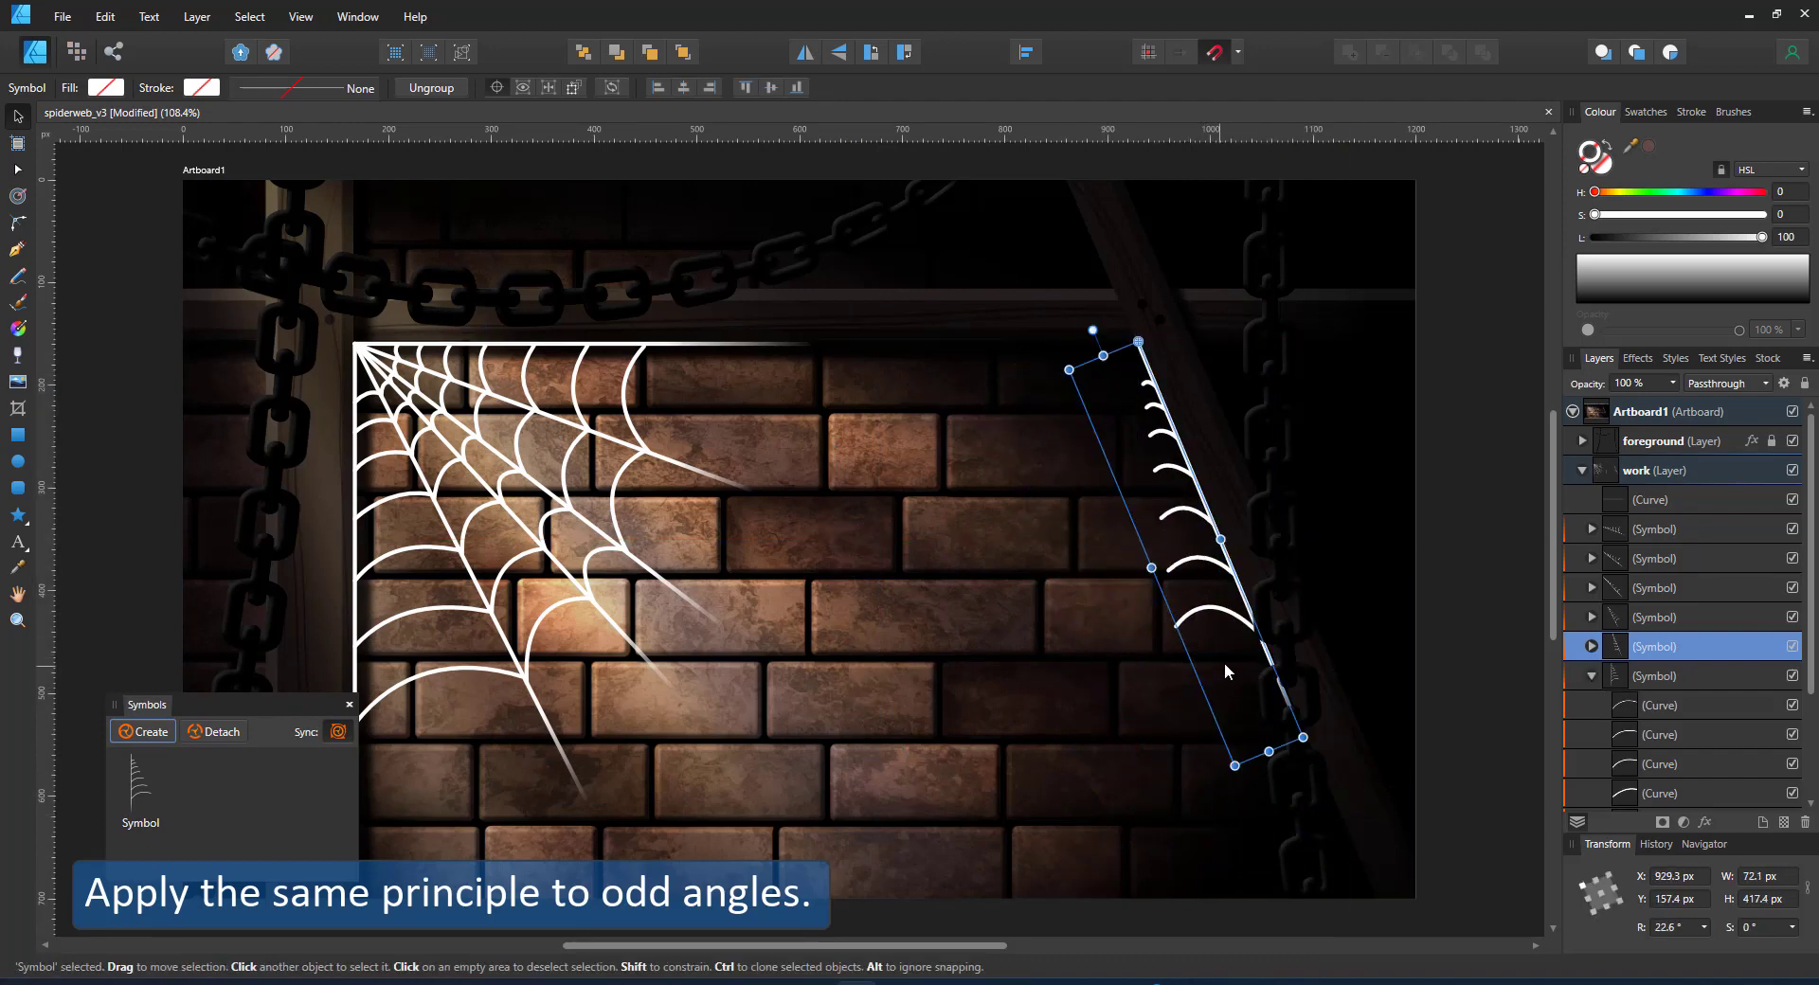
# - Build the right web from six more copies of the segment, rotated and resized to fan out from the beam corner
pyautogui.hotkey('ctrl', 'c')
pyautogui.hotkey('ctrl', 'v')
pyautogui.moveTo(1272, 761); pyautogui.dragTo(932, 477)
pyautogui.click(1013, 656)
pyautogui.hotkey('ctrl', 'z')
pyautogui.hotkey('ctrl', 'z')
pyautogui.moveTo(1018, 333); pyautogui.dragTo(915, 344)
pyautogui.hotkey('ctrl', 'j')
# - Duplicate the left web's horizontal line, mirror it horizontally and move it to the right web's corner
pyautogui.click(766, 345)
pyautogui.hotkey('ctrl', 'j')
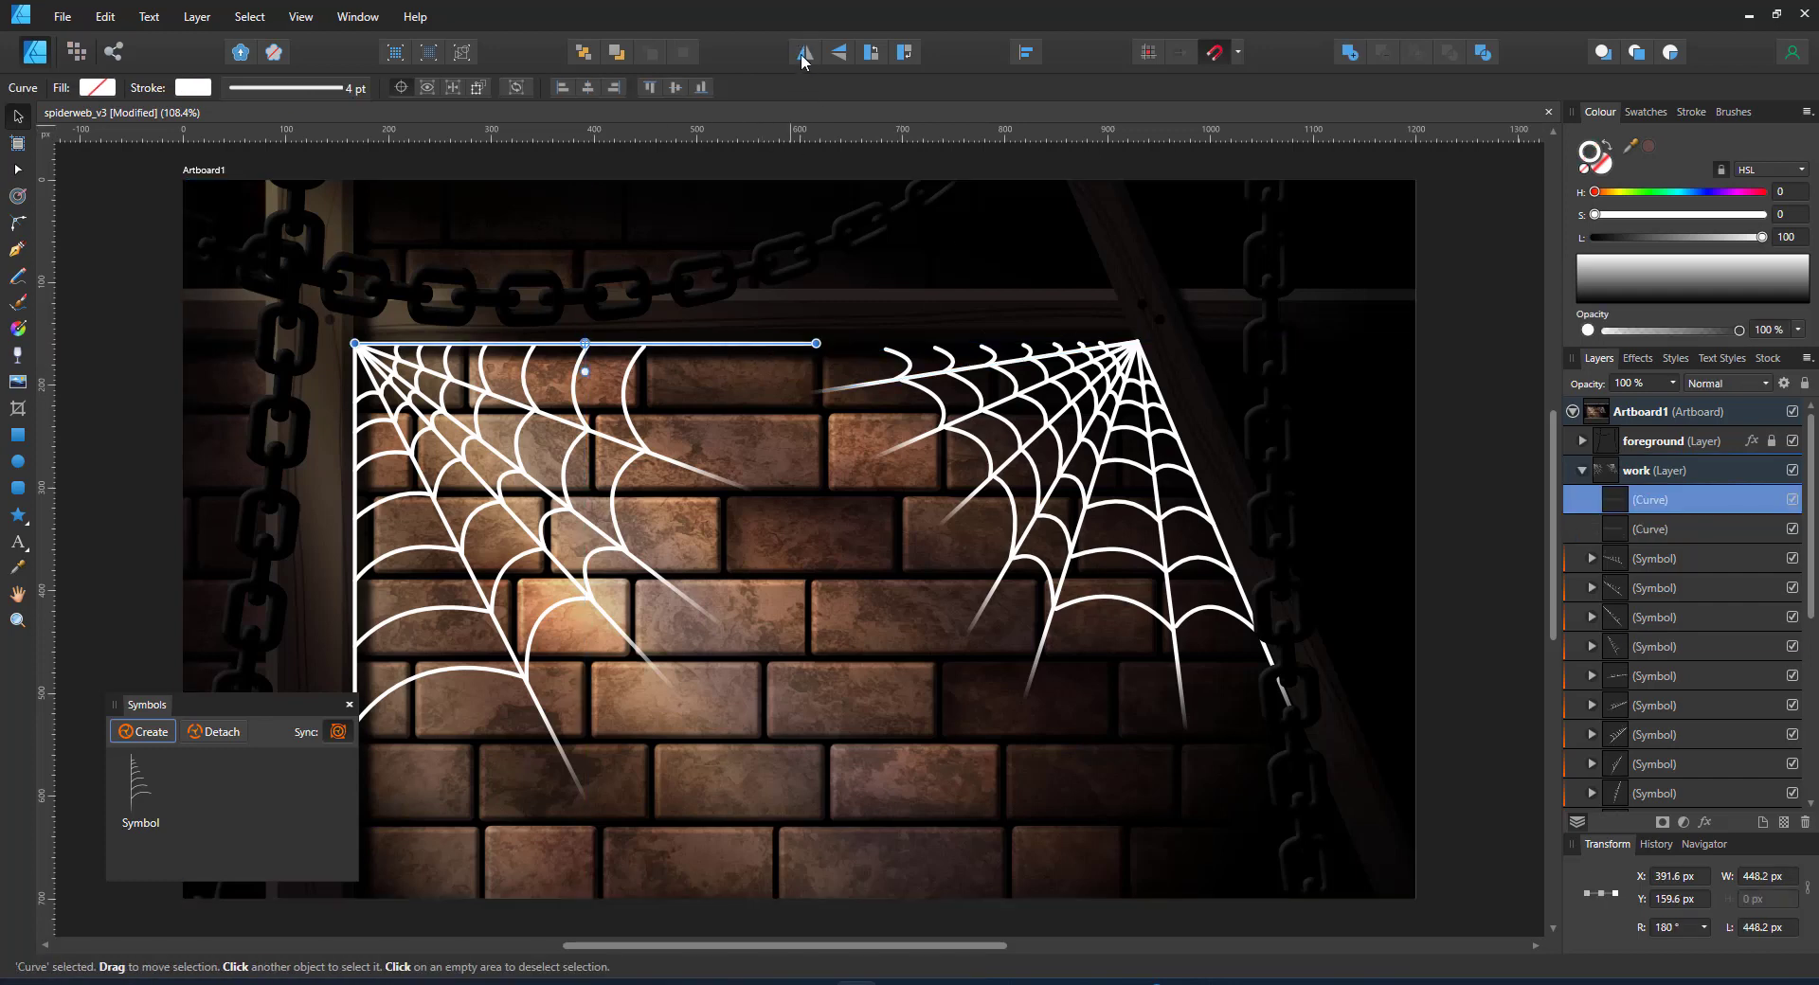
pyautogui.press('y')
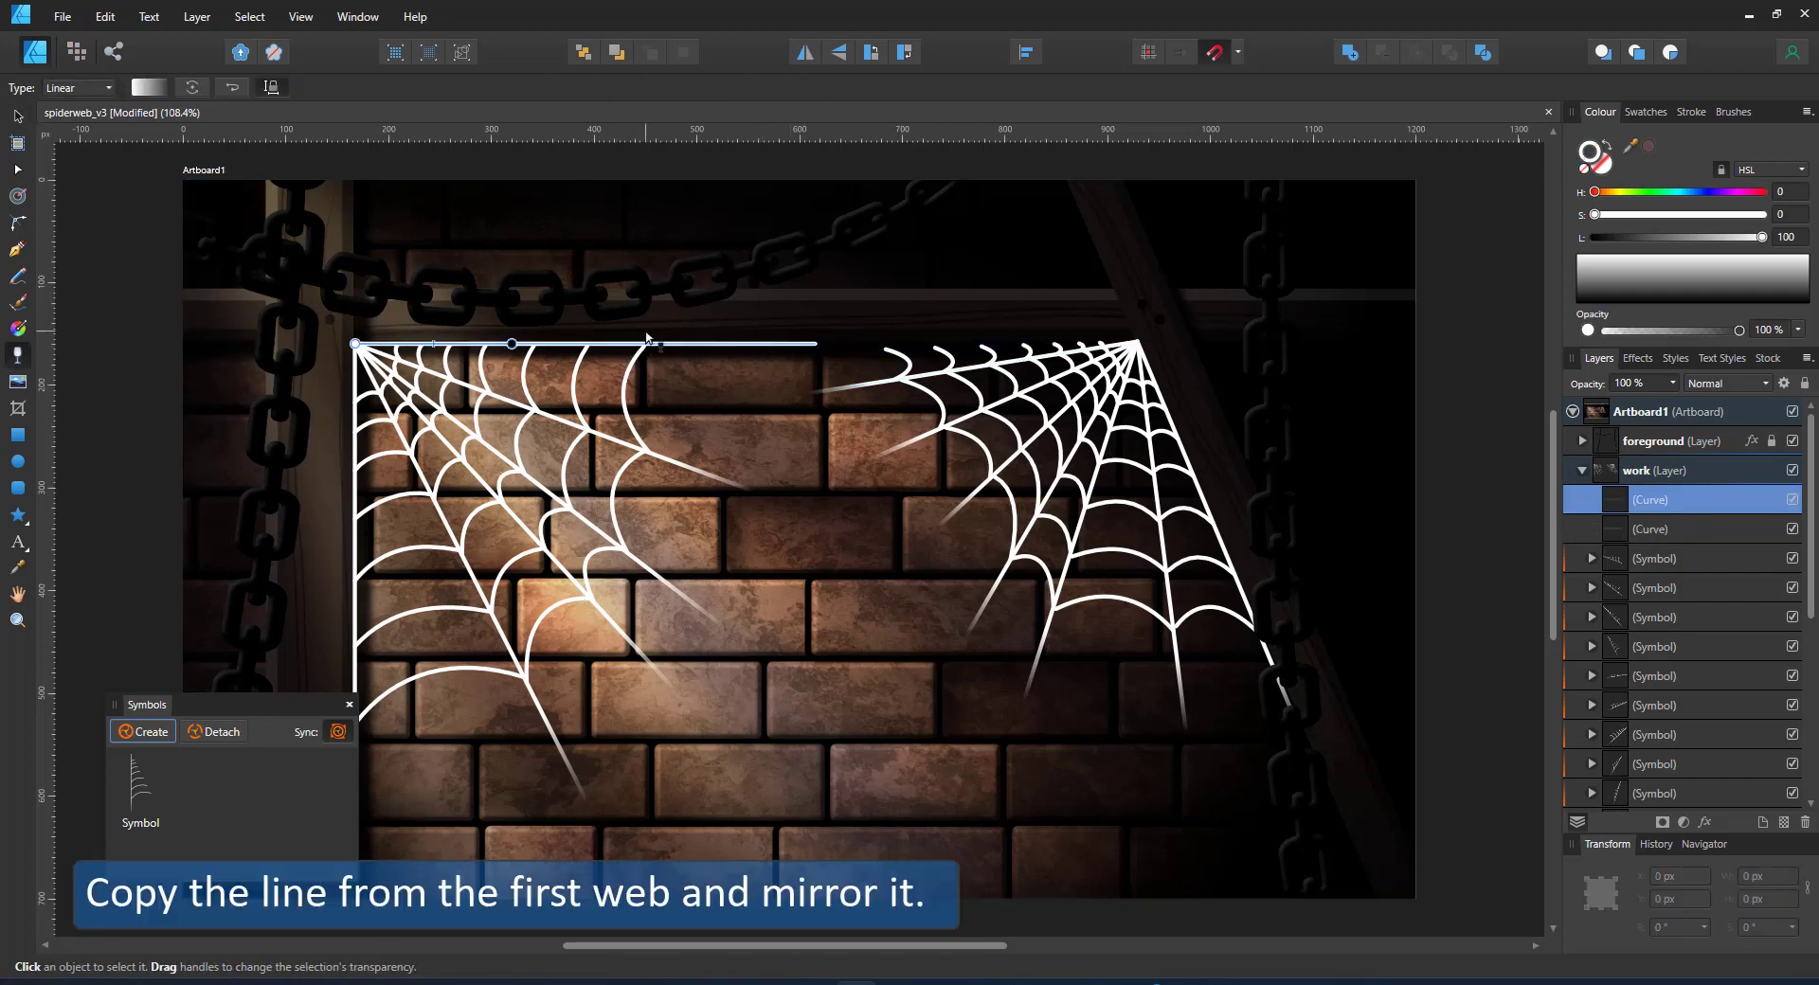
pyautogui.press('v')
pyautogui.moveTo(684, 344); pyautogui.dragTo(901, 335)
# - Adjust the right web's uppermost segment so its arcs meet the horizontal line, and close the Symbols panel
pyautogui.click(933, 371)
pyautogui.click(929, 292)
pyautogui.click(350, 704)
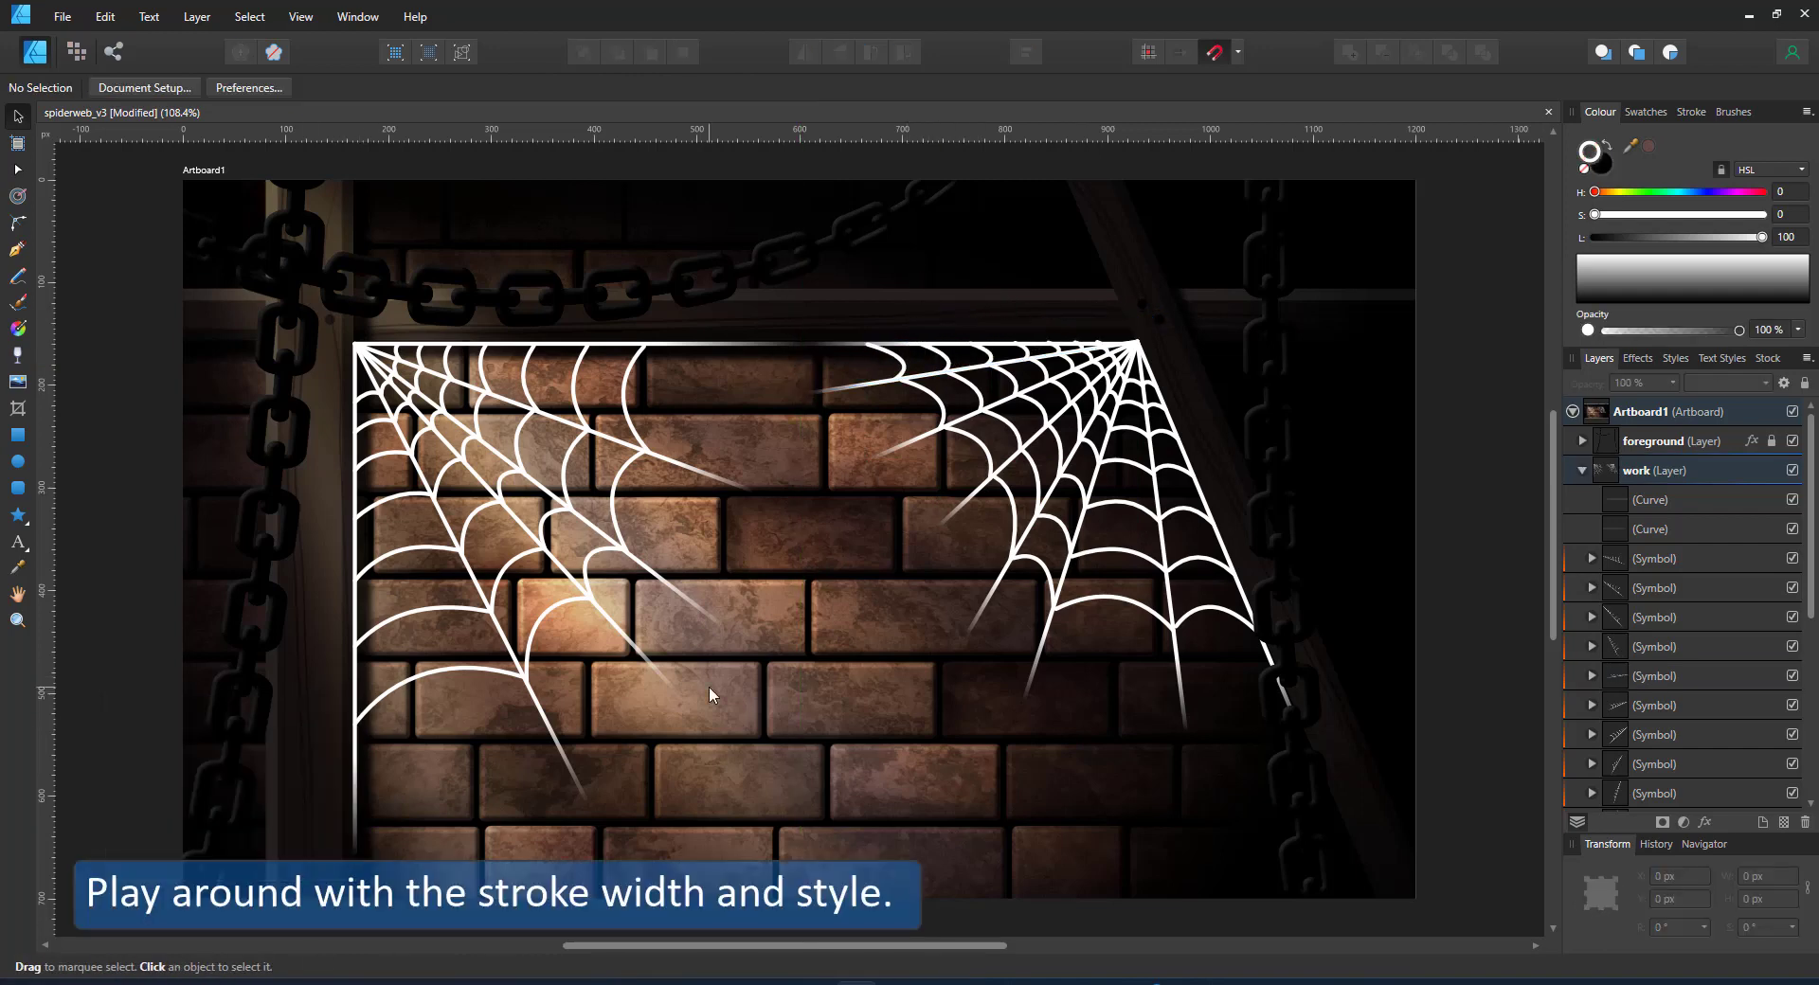
# - Select all curves inside one of the web symbols and set their stroke width to 2 pt
pyautogui.click(1644, 561)
pyautogui.click(1590, 558)
pyautogui.click(1654, 588)
pyautogui.scroll(-2, 1655, 631)
pyautogui.keyDown('shift'); pyautogui.click(1649, 611); pyautogui.keyUp('shift')
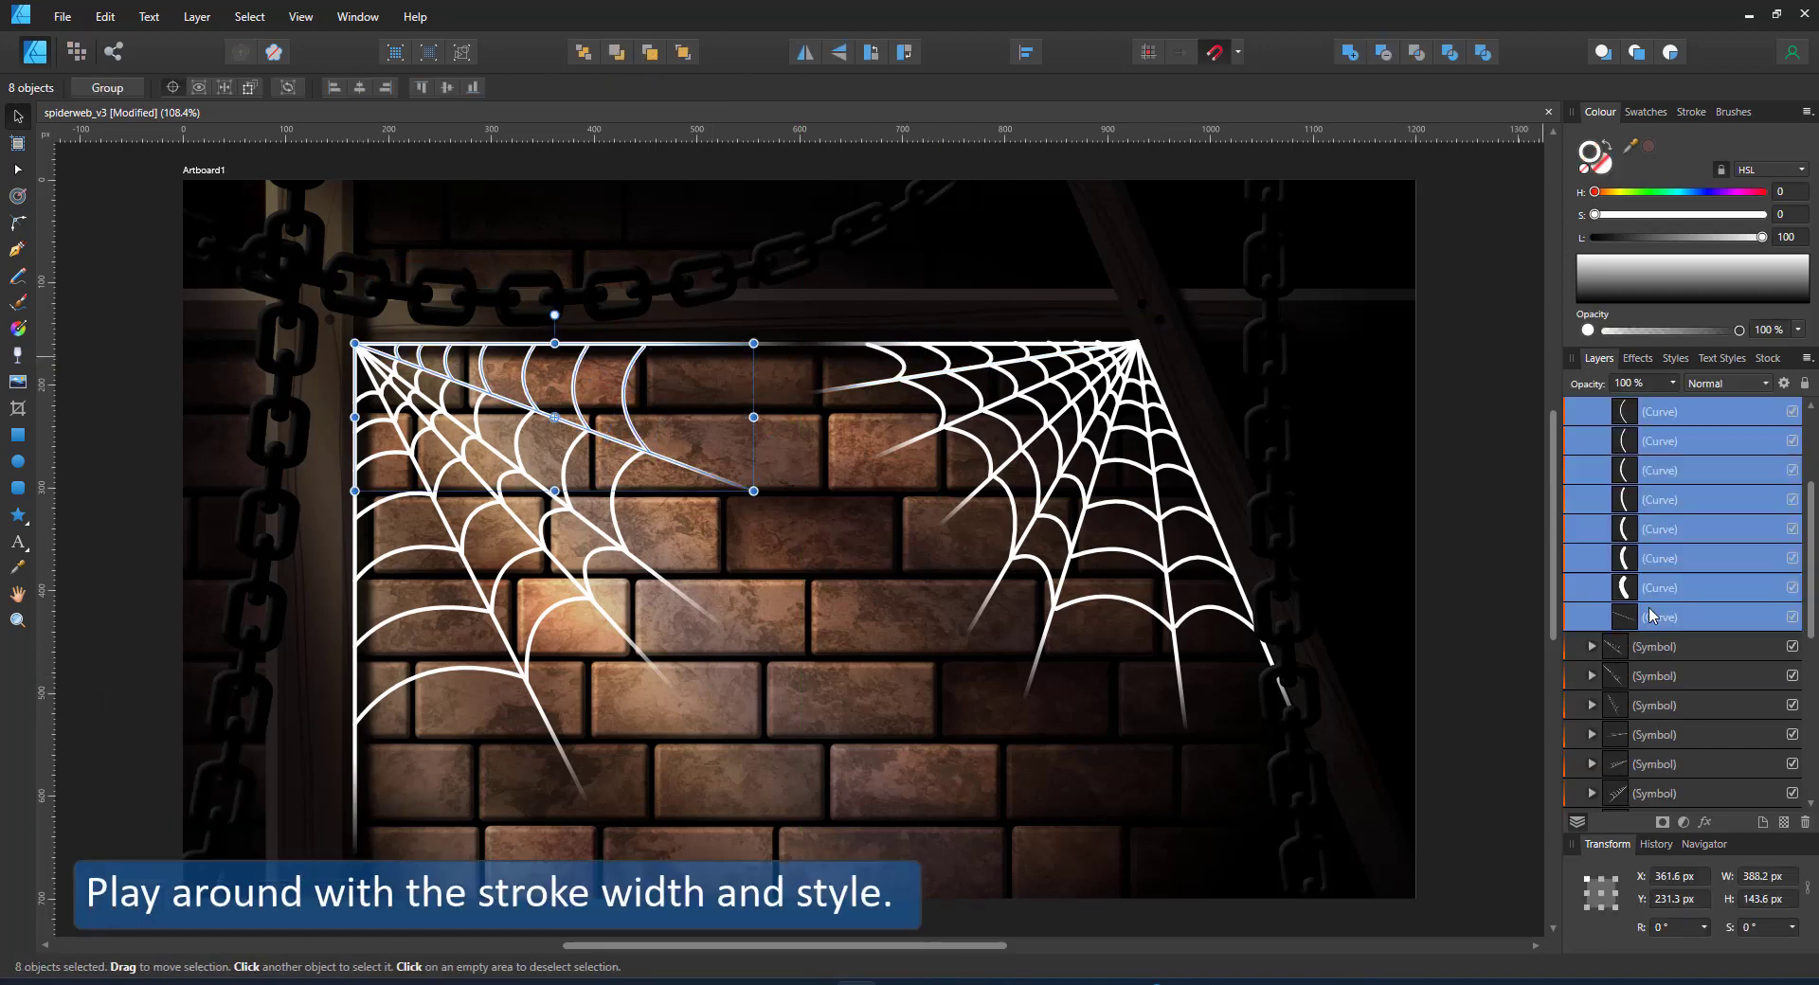
pyautogui.click(19, 250)
pyautogui.click(275, 87)
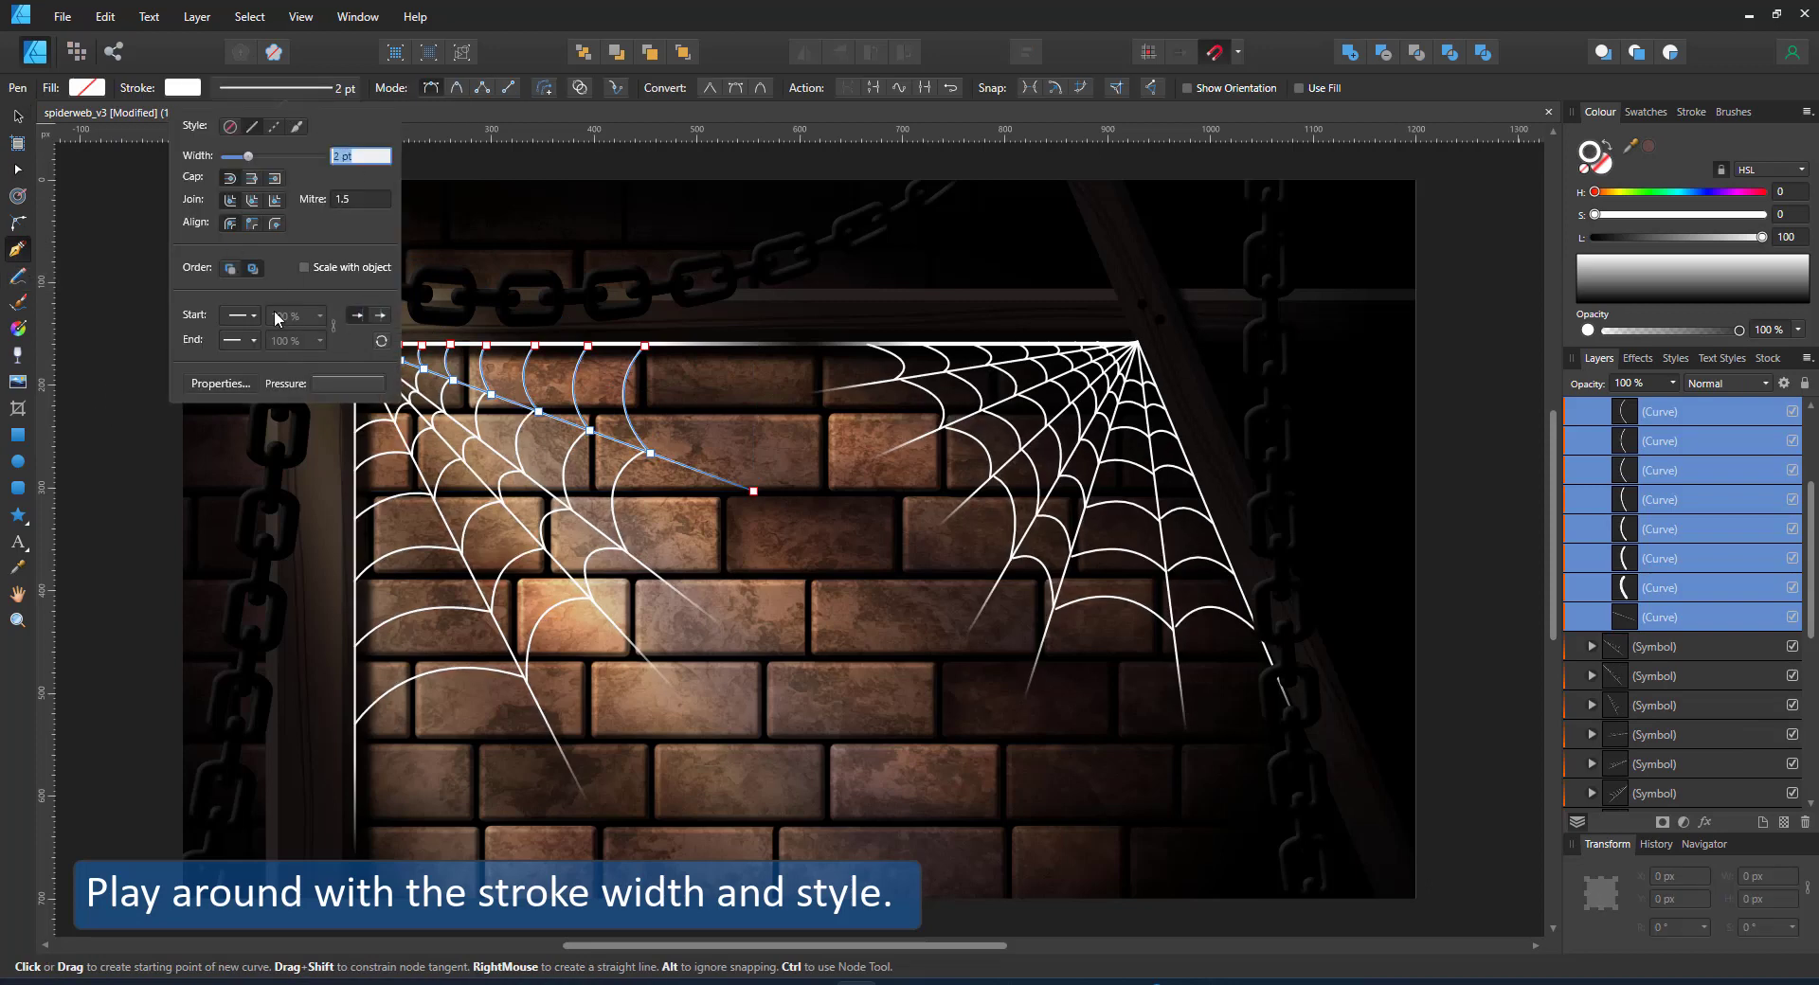
pyautogui.press('v')
# - Give the symbol's curves a dashed line style with a dash of 0.2 and a gap of 2
pyautogui.click(17, 249)
pyautogui.click(284, 87)
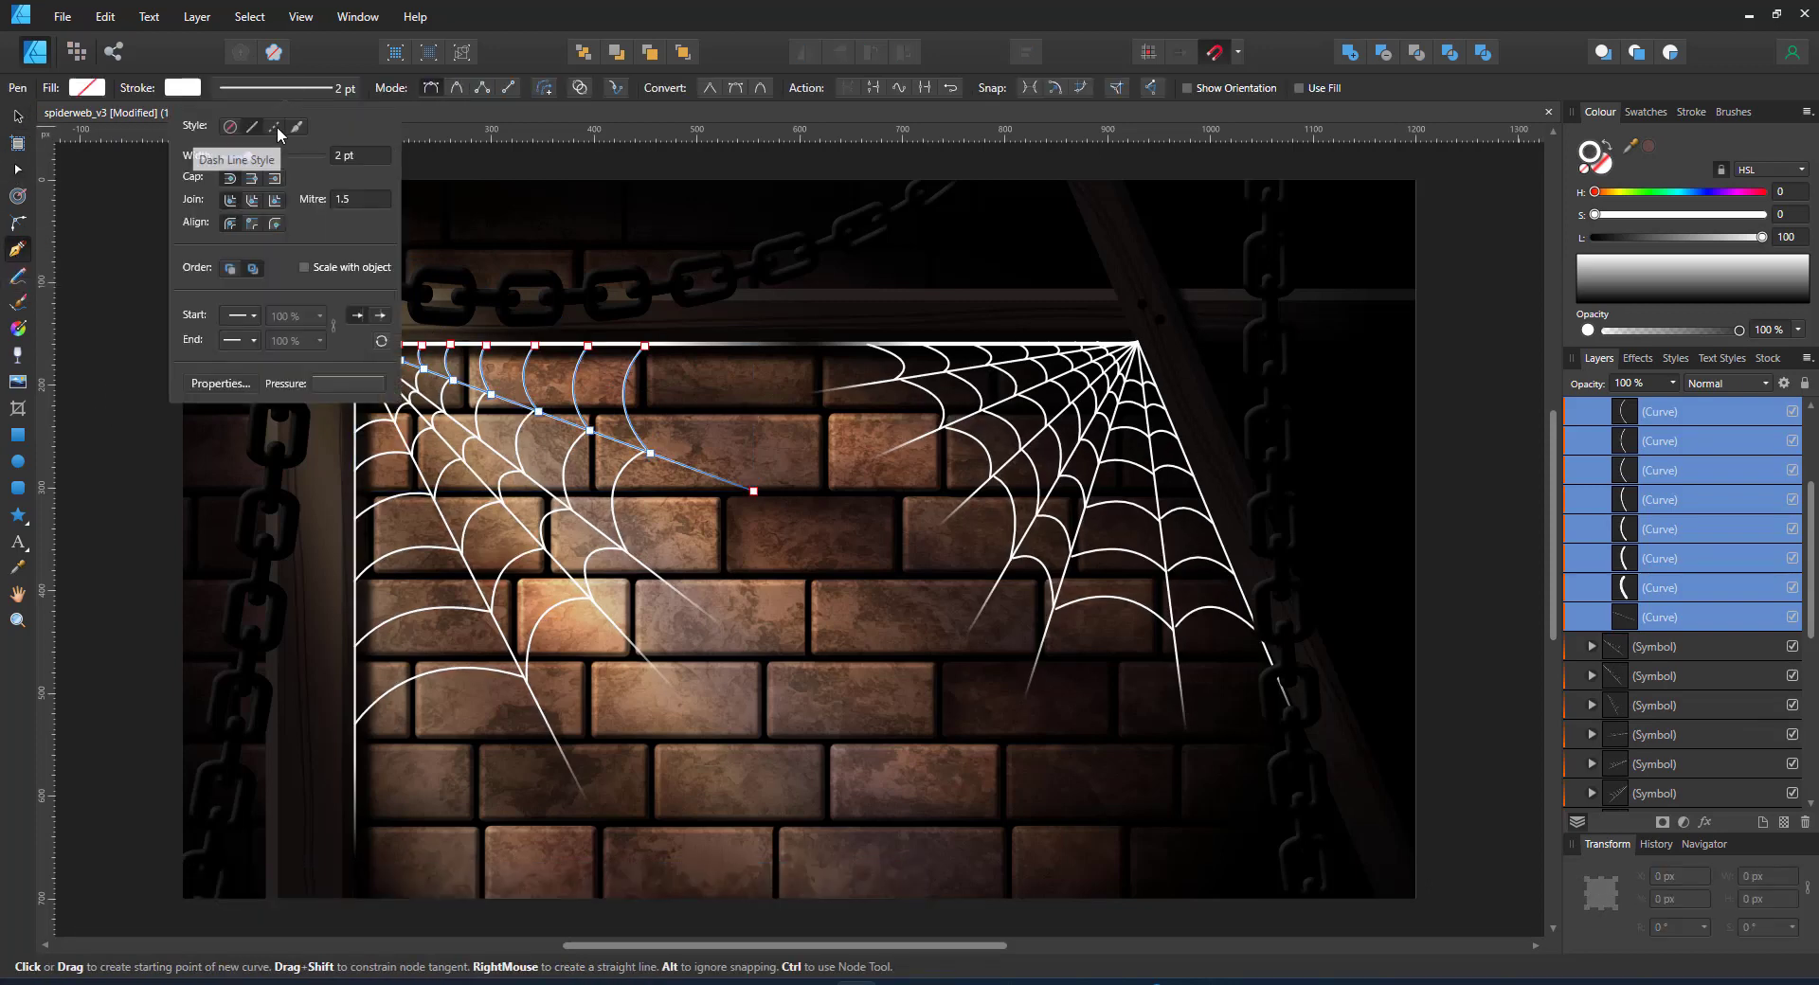
pyautogui.click(269, 126)
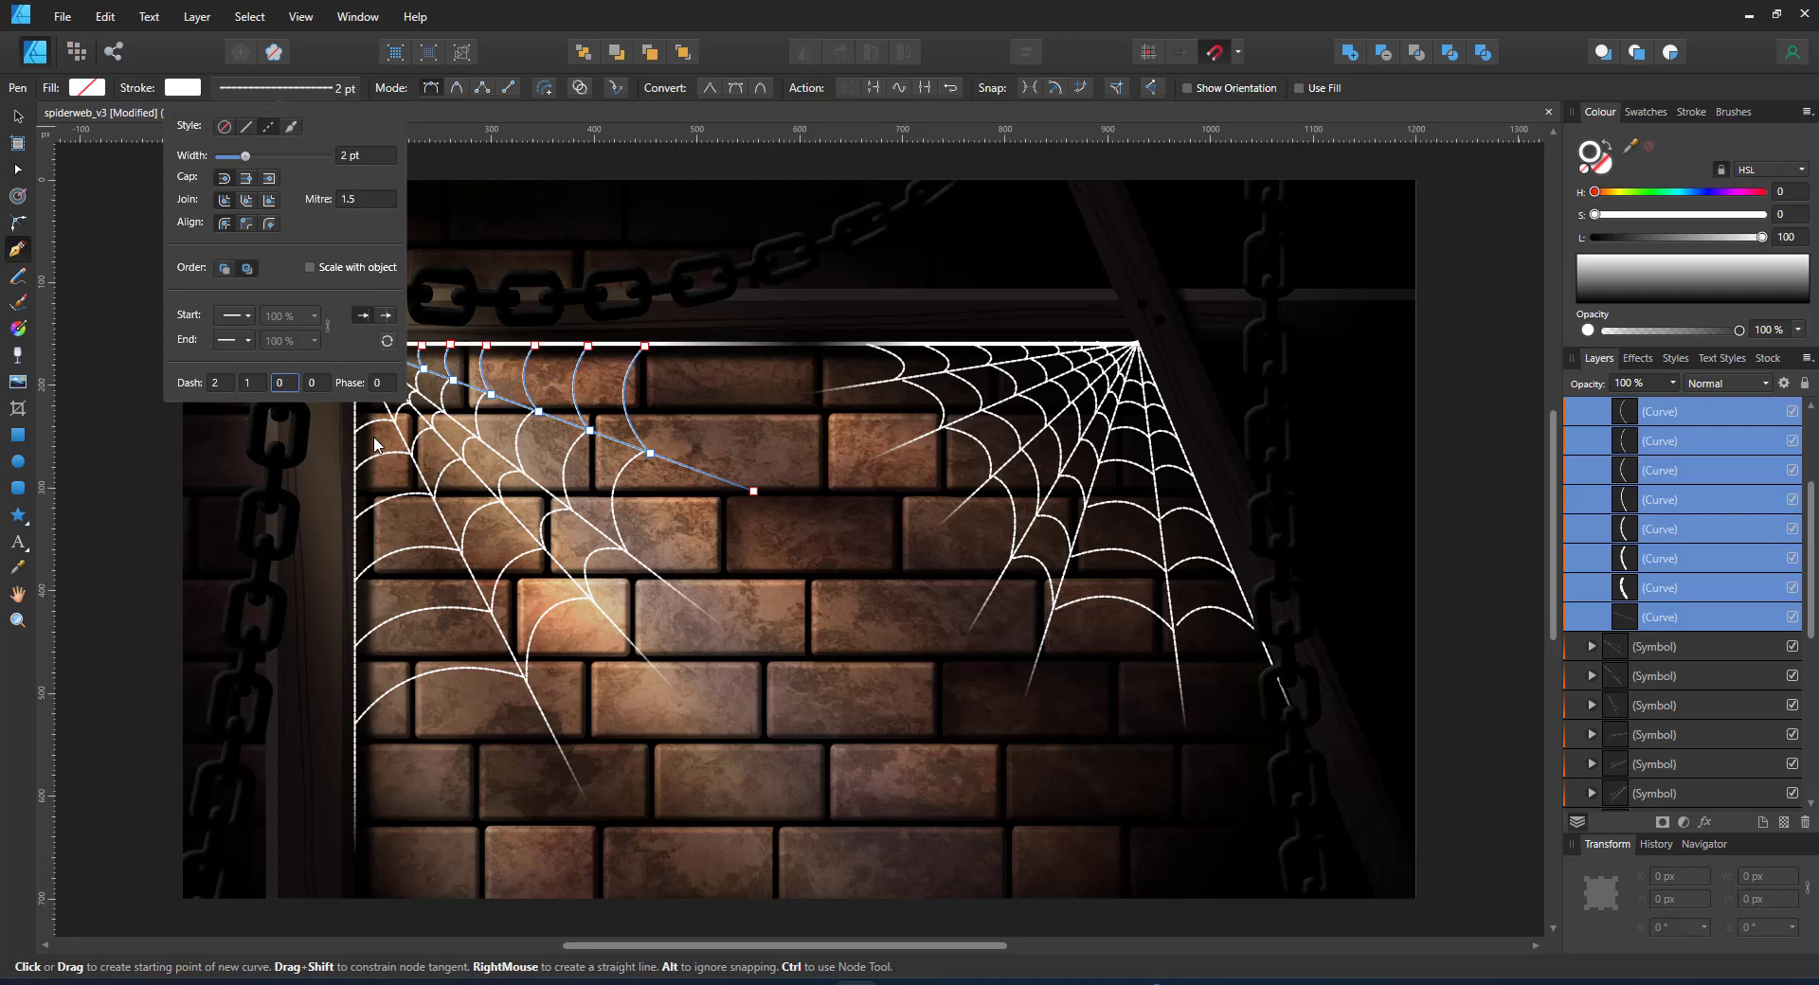
pyautogui.write('2')
pyautogui.press('Return')
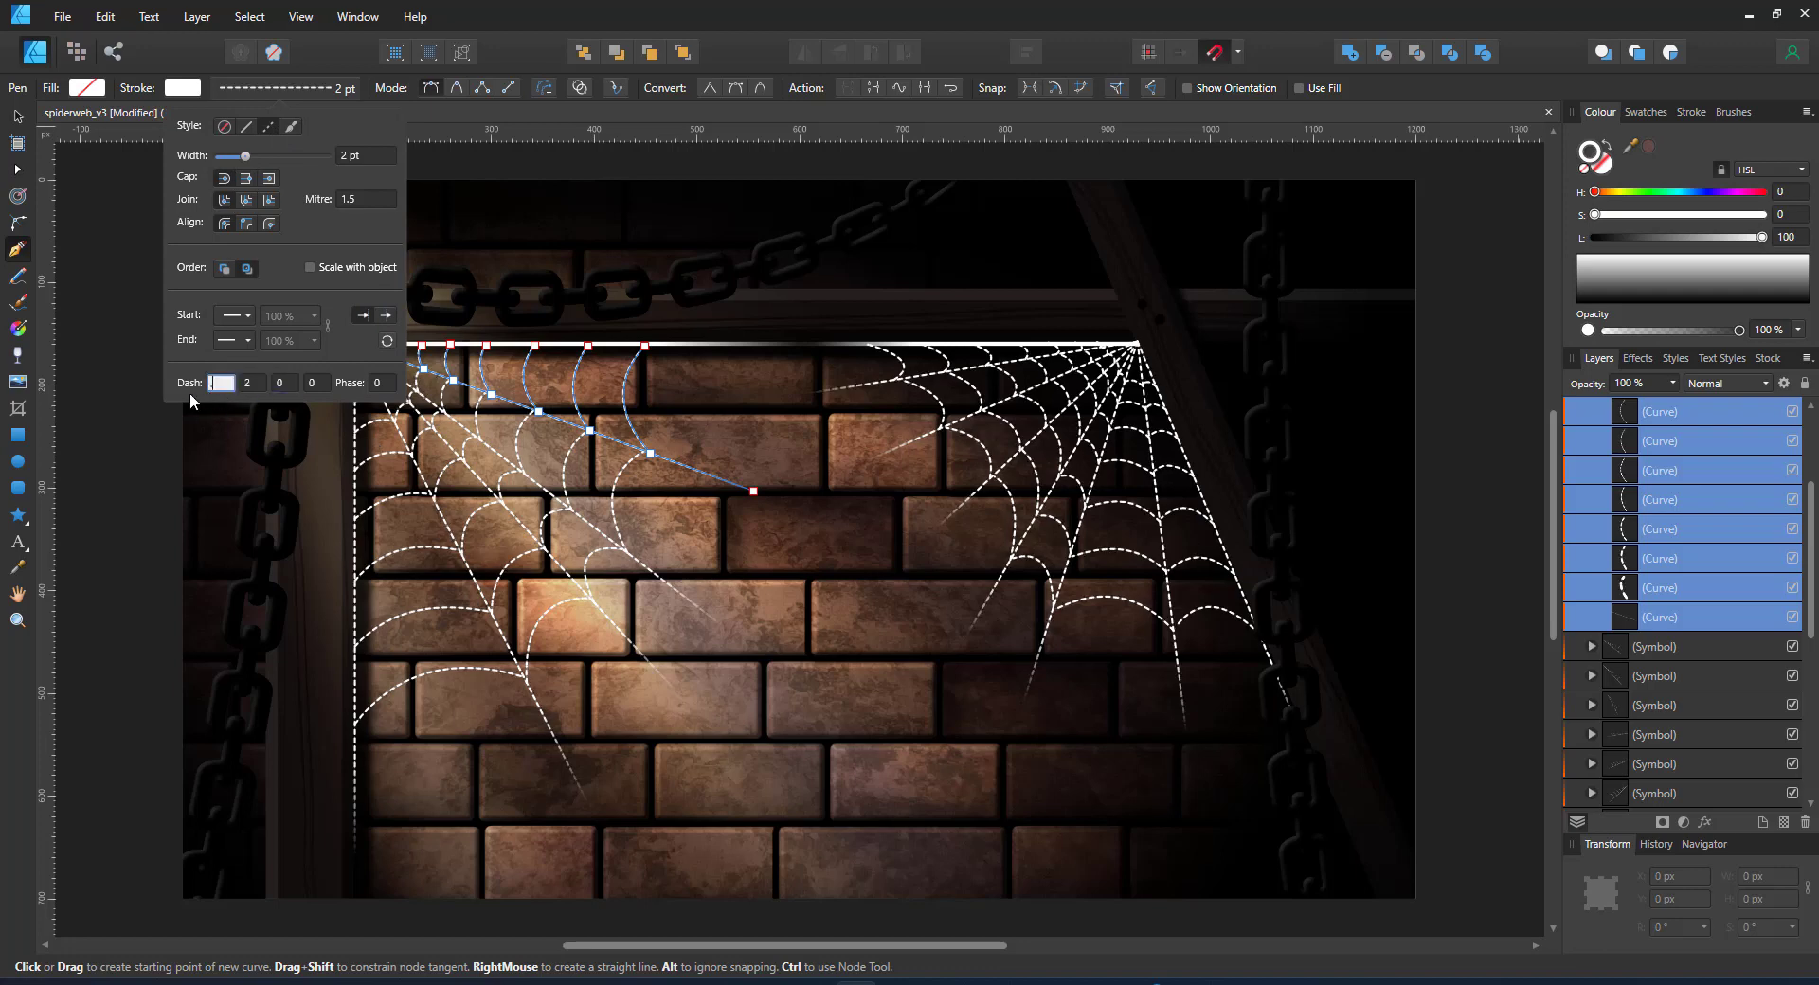
pyautogui.write('0.2')
pyautogui.press('Return')
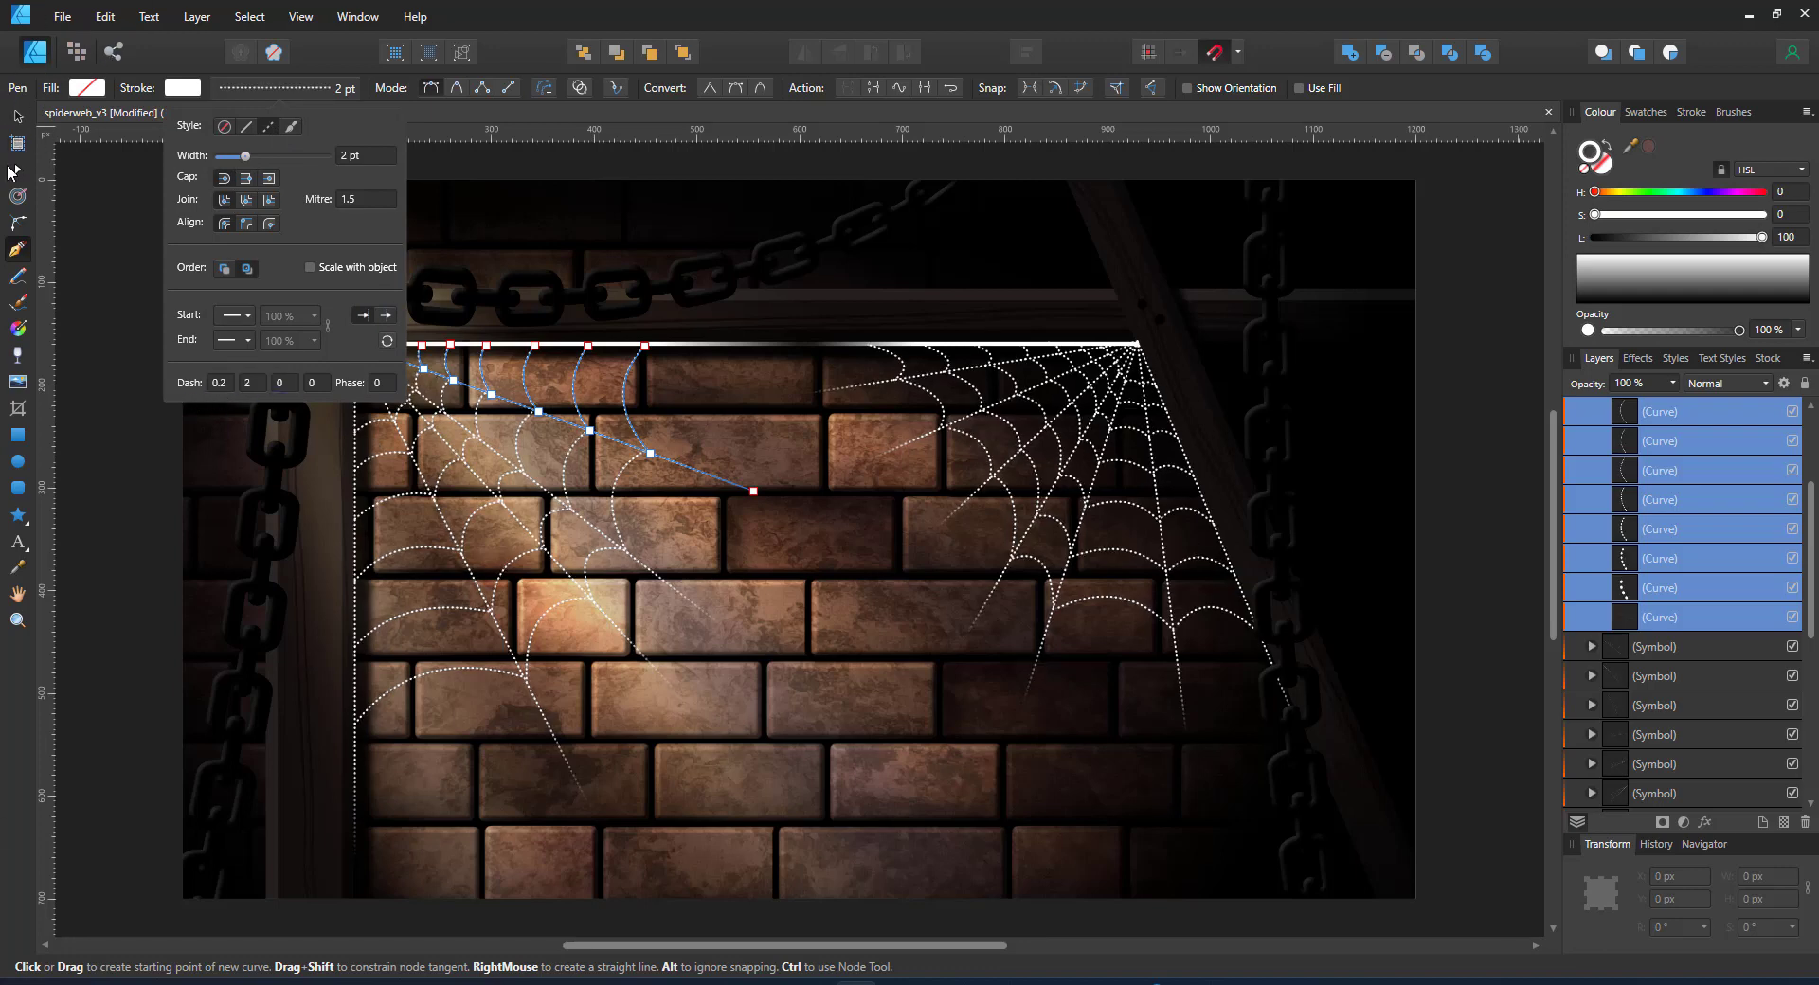
# - Give both horizontal lines a 2 pt dashed stroke with a dash of 0.2 and a gap of 2
pyautogui.click(17, 117)
pyautogui.click(1673, 589)
pyautogui.click(741, 344)
pyautogui.keyDown('shift'); pyautogui.click(907, 344); pyautogui.keyUp('shift')
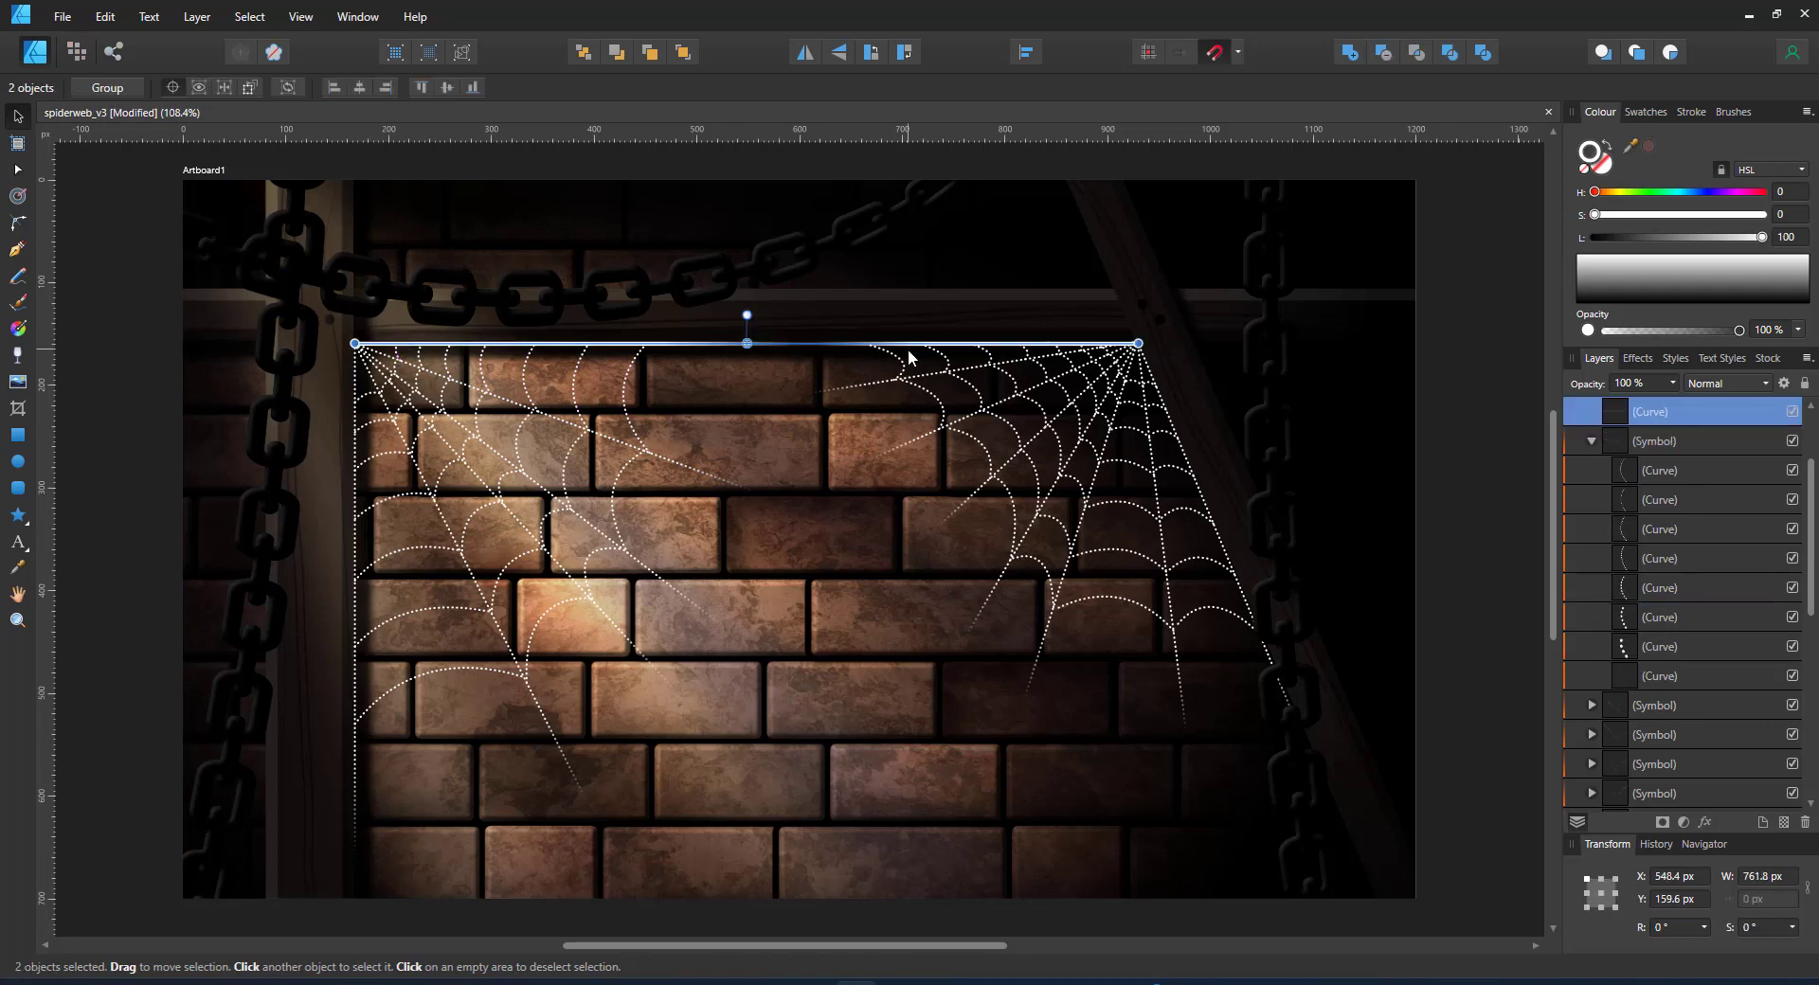
pyautogui.click(1478, 433)
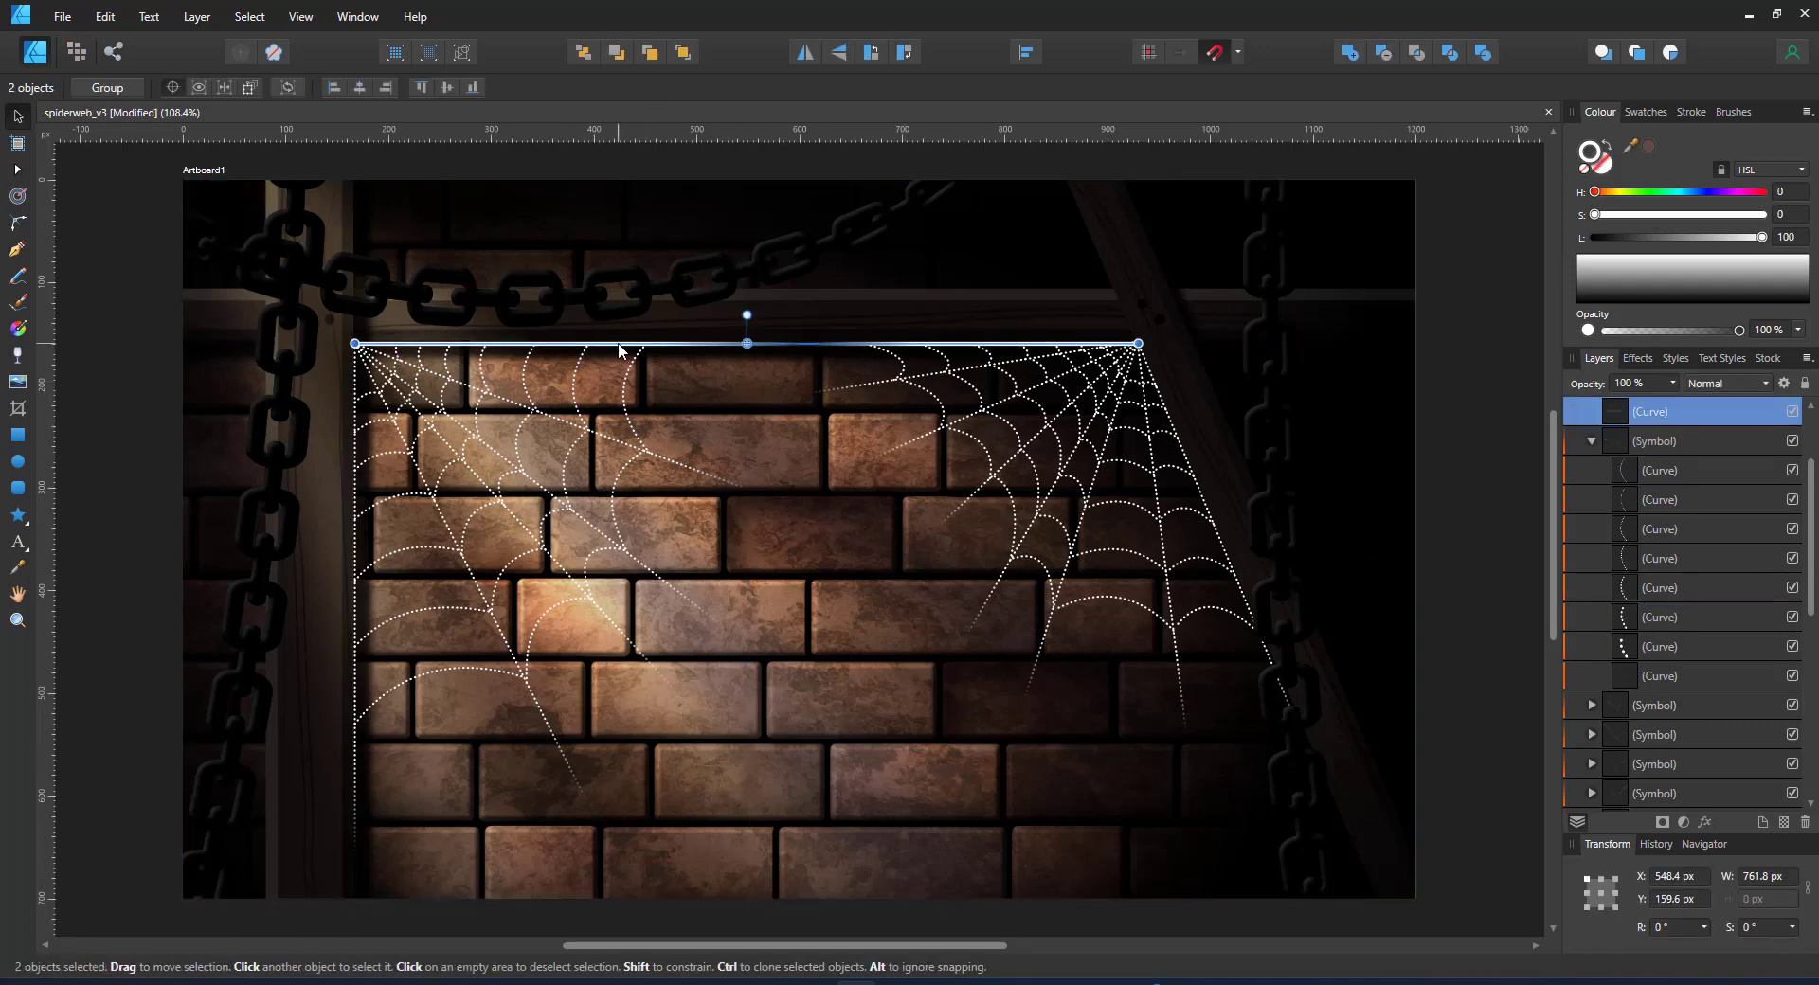
pyautogui.click(17, 248)
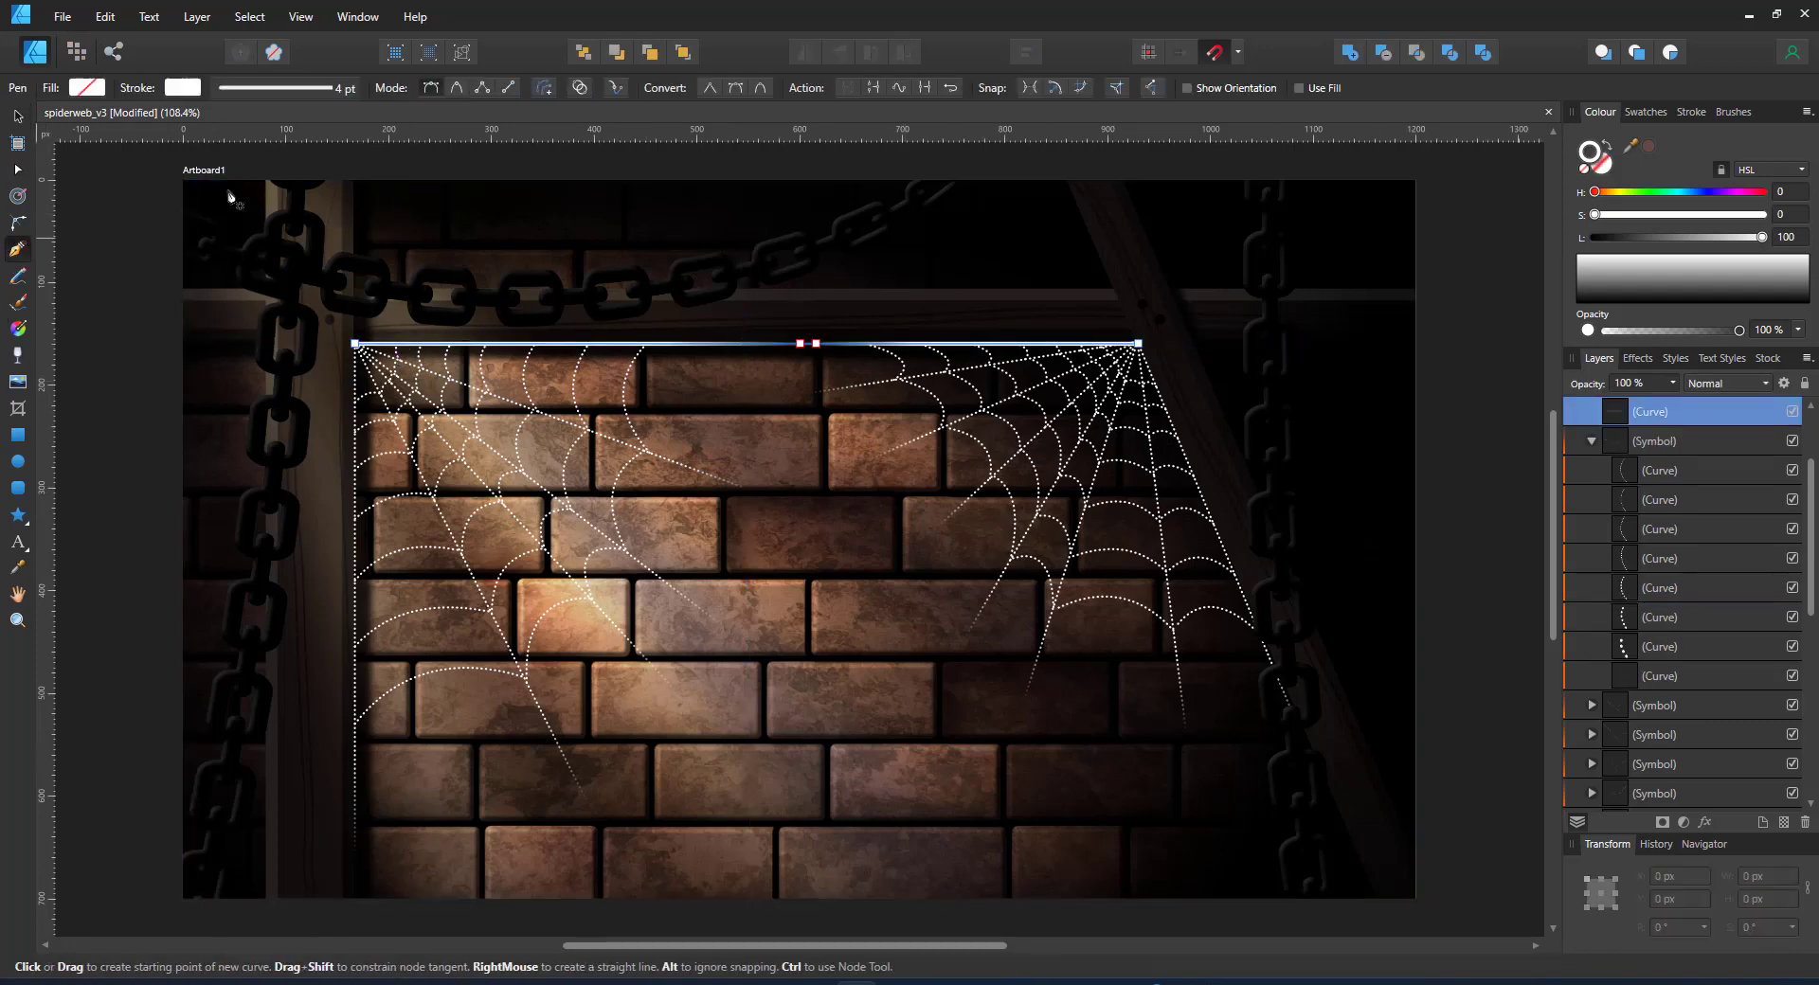
pyautogui.click(233, 88)
pyautogui.write('0.2')
pyautogui.press('Tab')
pyautogui.write('2')
pyautogui.press('Tab')
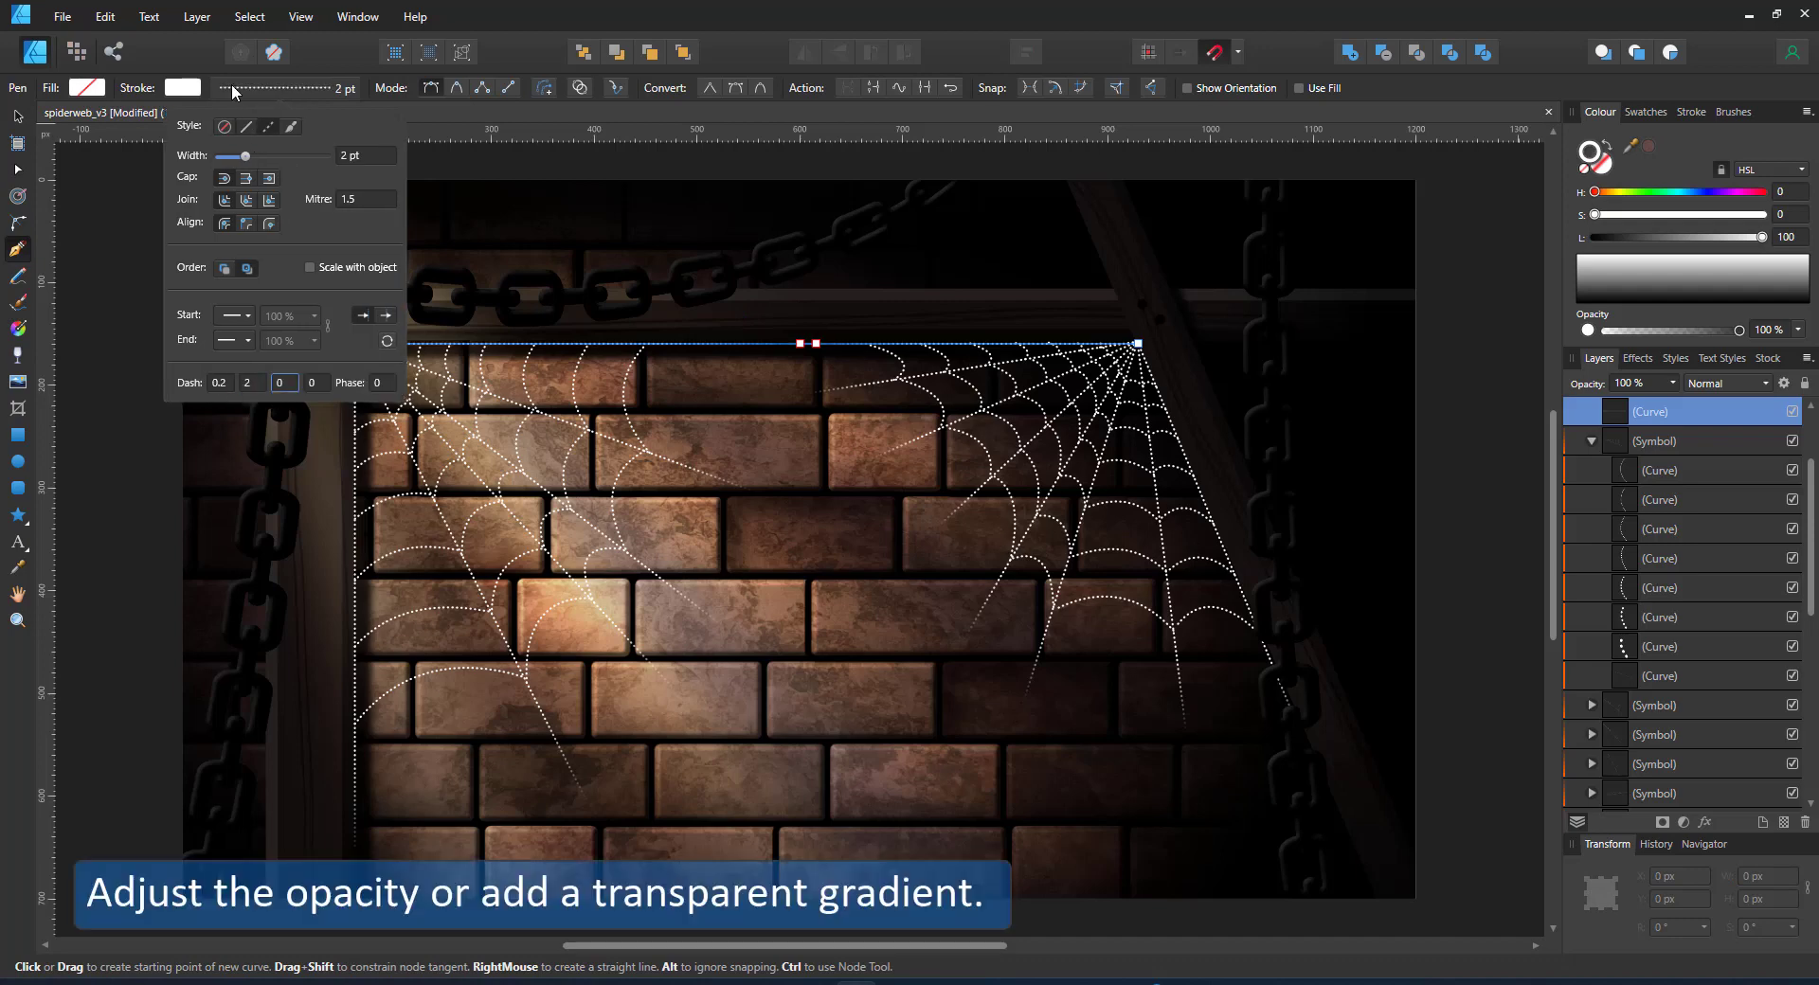
pyautogui.click(1431, 406)
pyautogui.scroll(2, 1661, 464)
pyautogui.moveTo(1433, 259); pyautogui.dragTo(1443, 247)
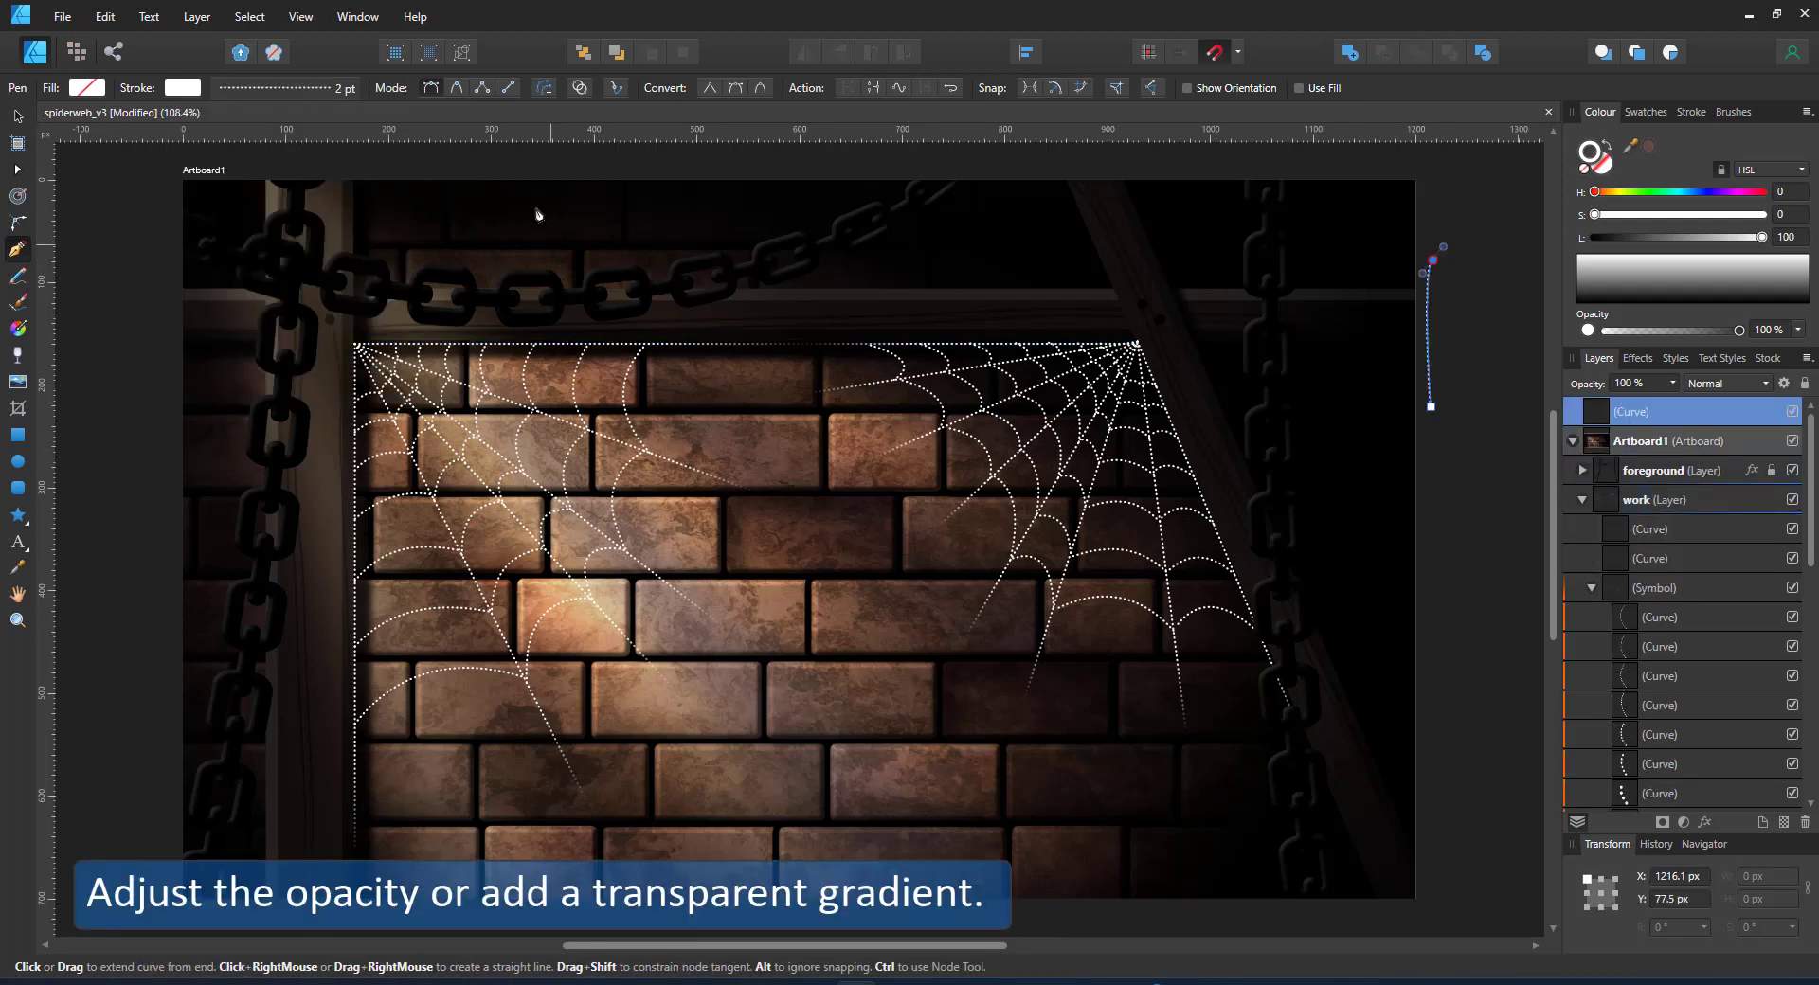
# - Group the parts of the right web and of the left web separately, setting each group's opacity to 50%
pyautogui.click(18, 117)
pyautogui.moveTo(1467, 247); pyautogui.dragTo(655, 792)
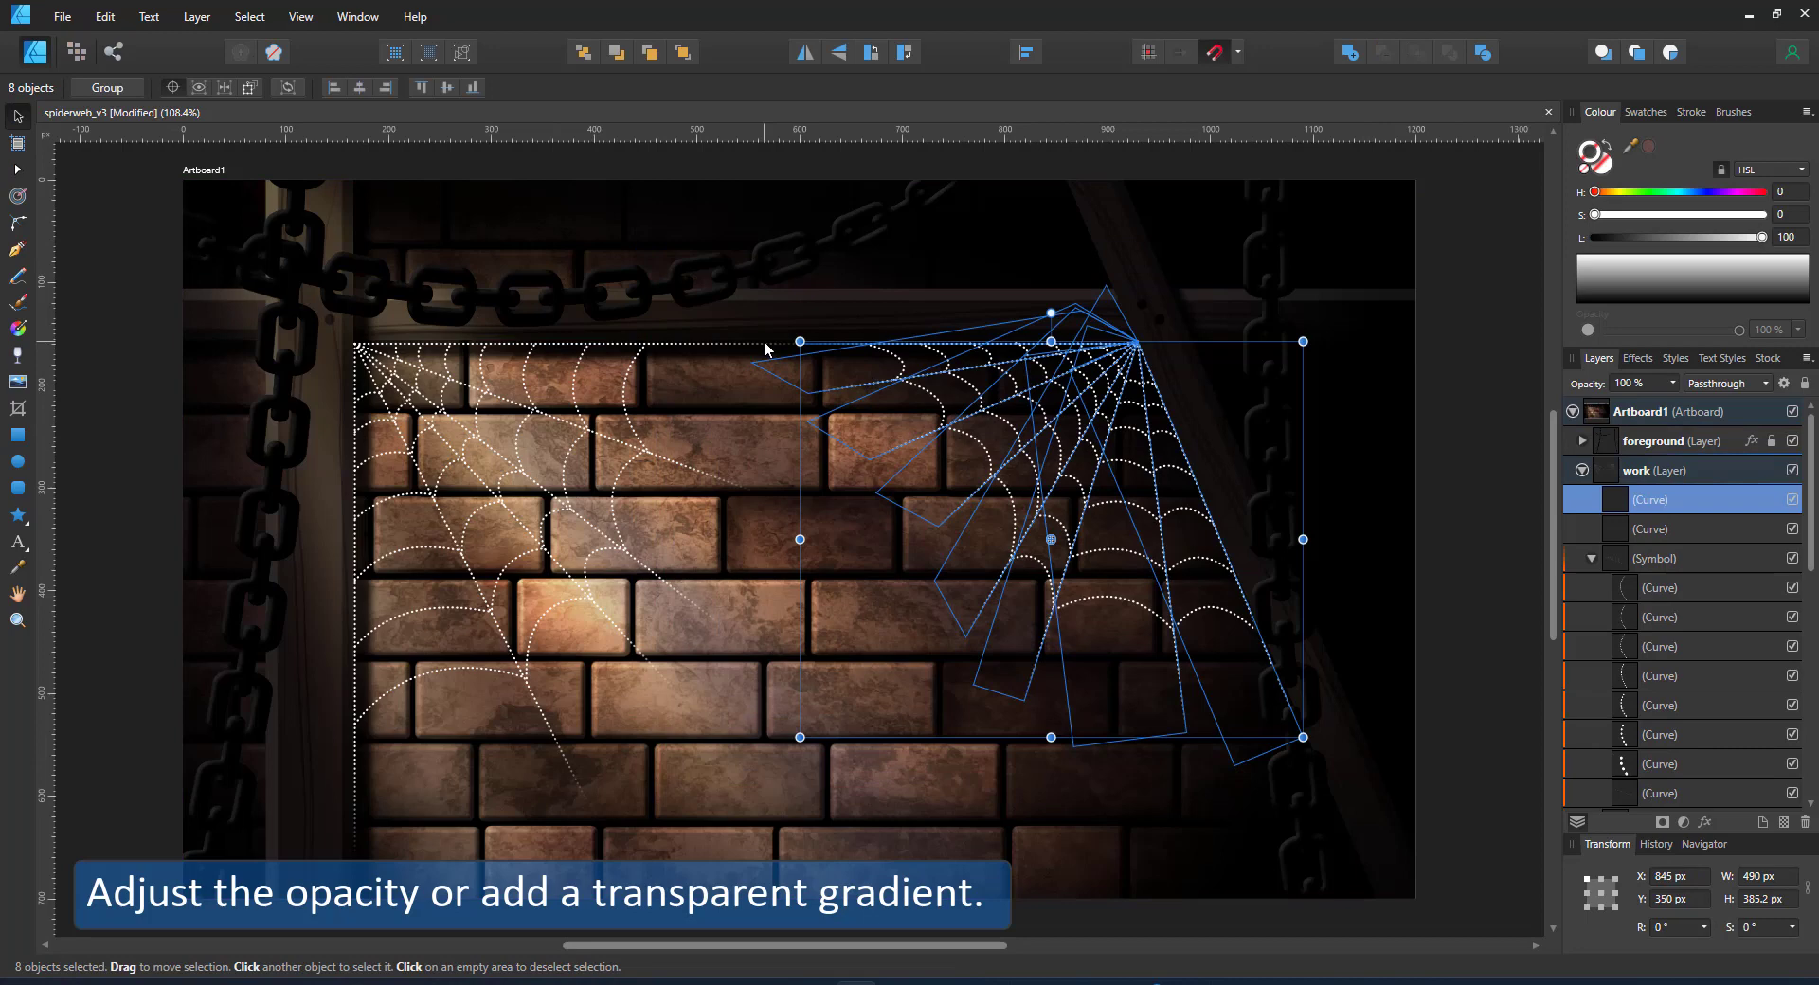
pyautogui.moveTo(81, 244); pyautogui.dragTo(765, 830)
pyautogui.hotkey('ctrl', 'g')
pyautogui.press('5')
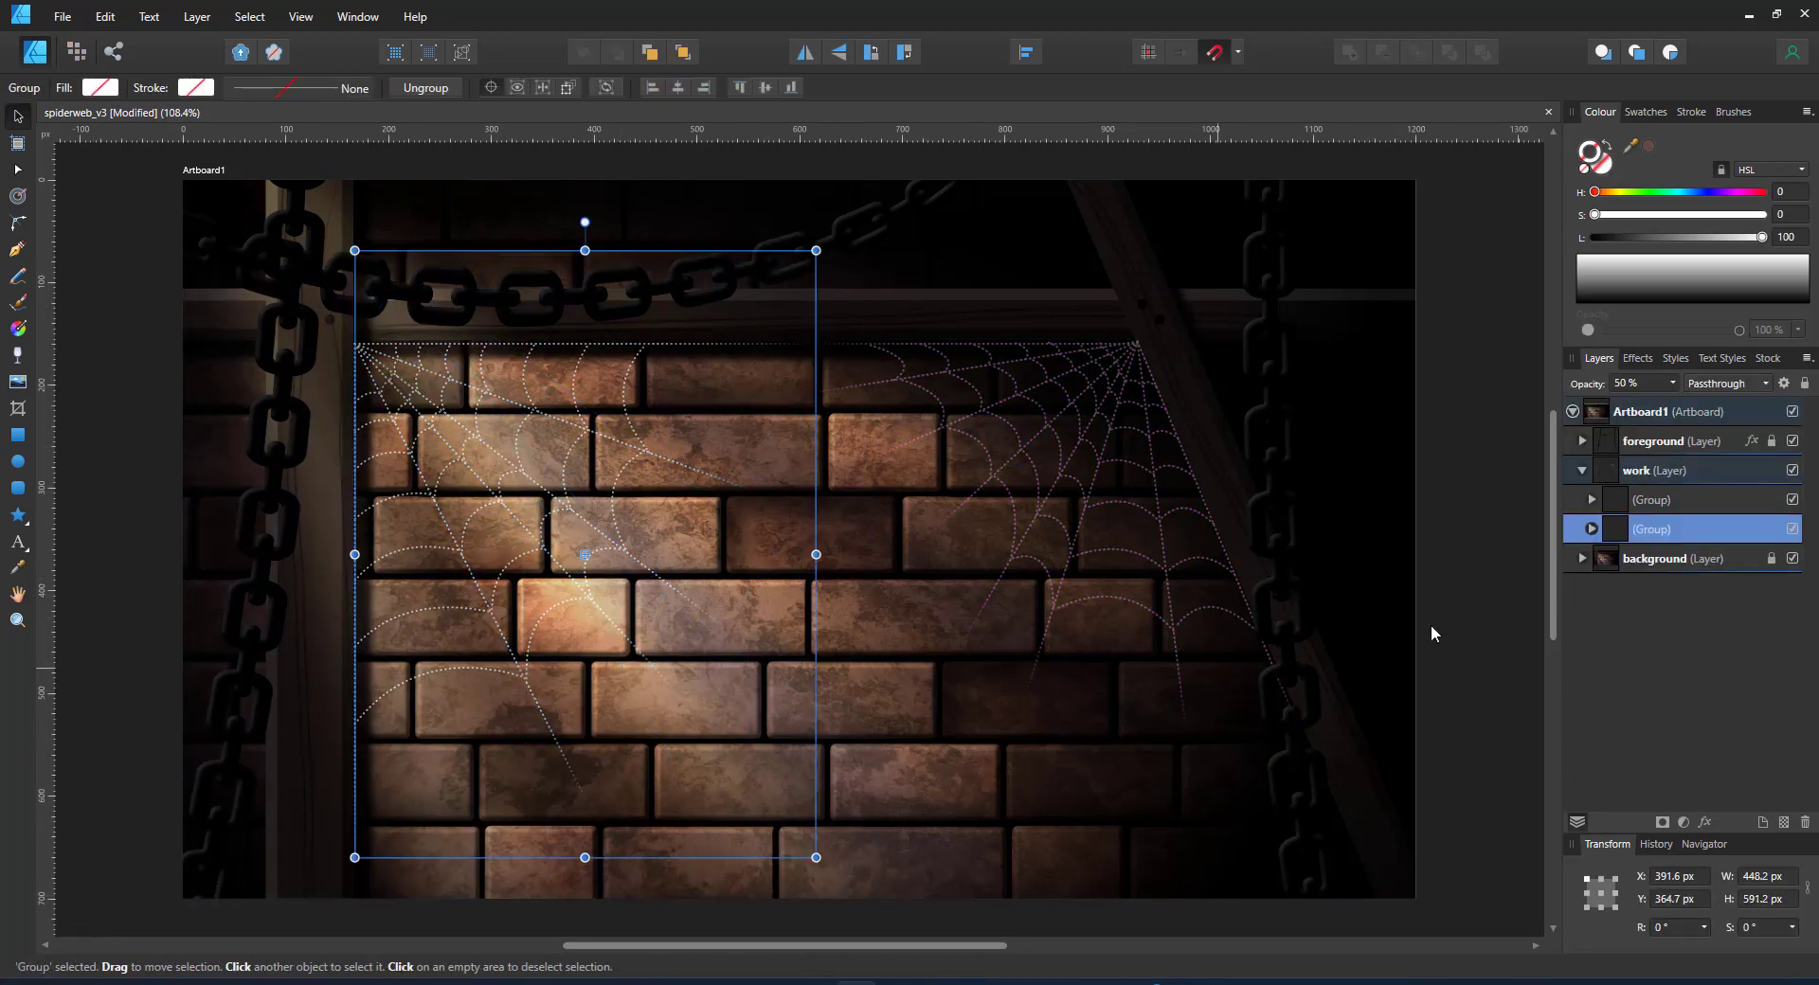
# - Set the left web group's opacity to 100%
pyautogui.click(1431, 623)
pyautogui.click(618, 452)
pyautogui.press('0')
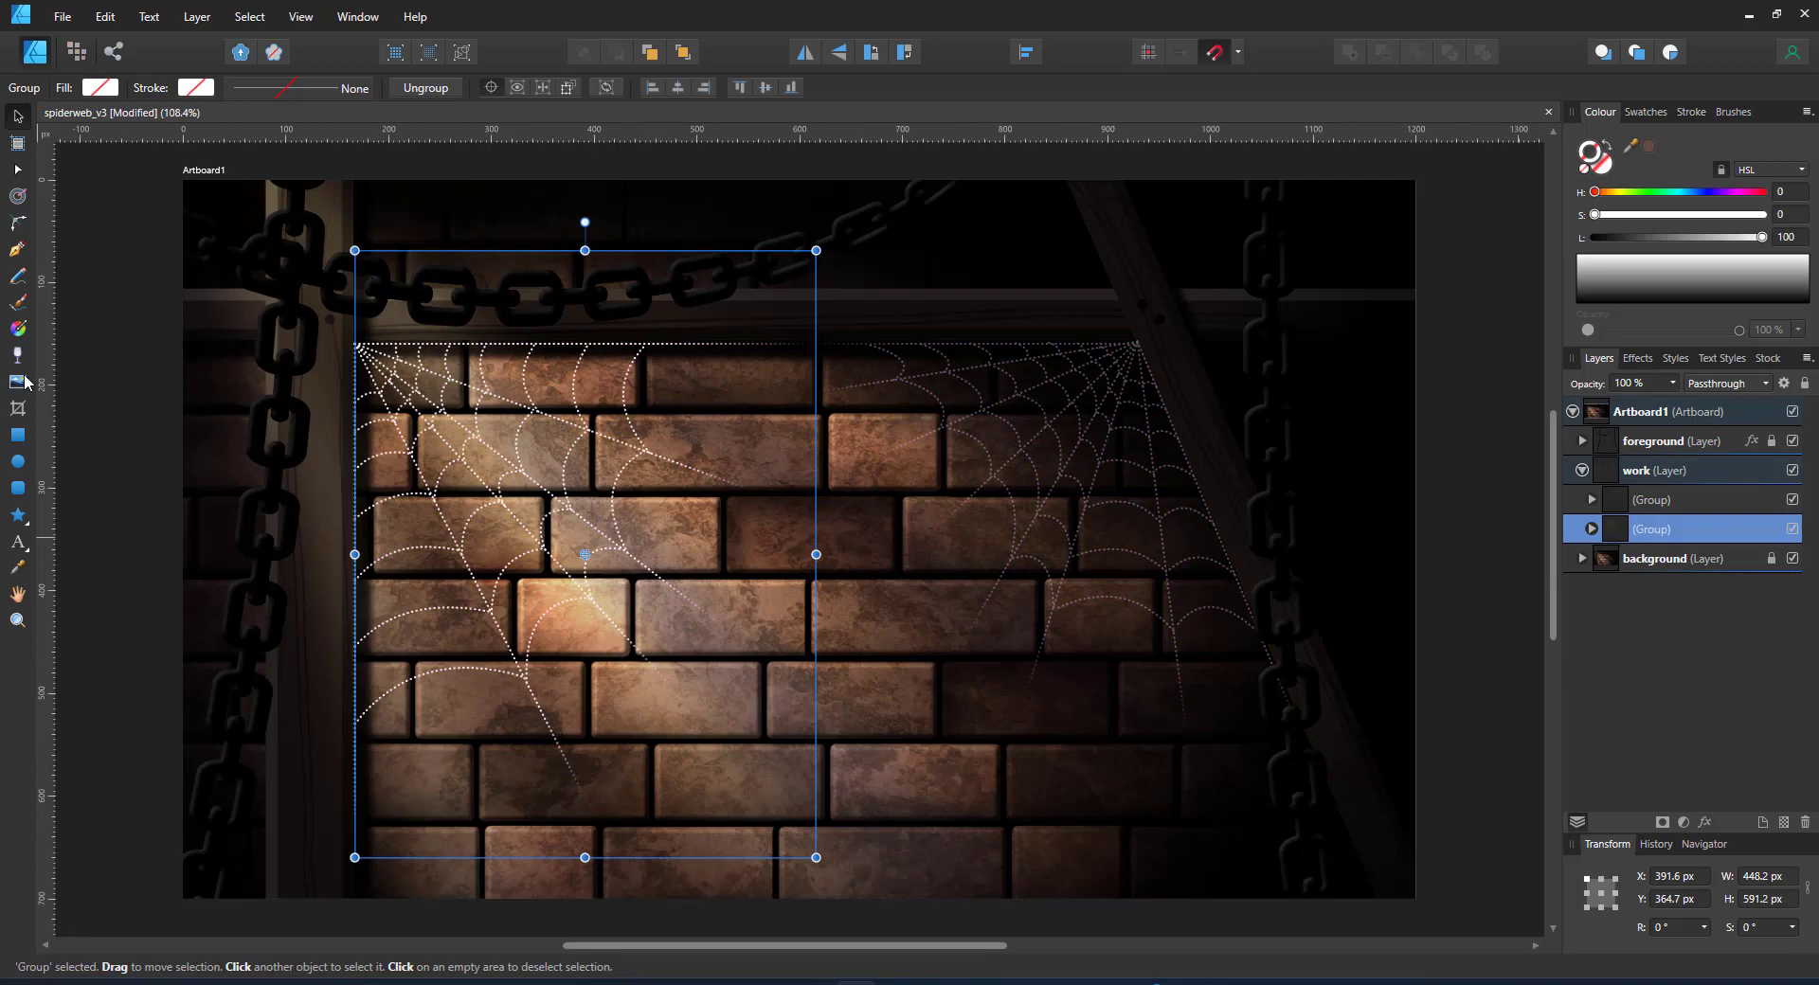
# - Apply linear transparency gradients to both web groups, fading the left web toward its lower right and the right web toward its lower left
pyautogui.press('y')
pyautogui.moveTo(455, 439); pyautogui.dragTo(708, 700)
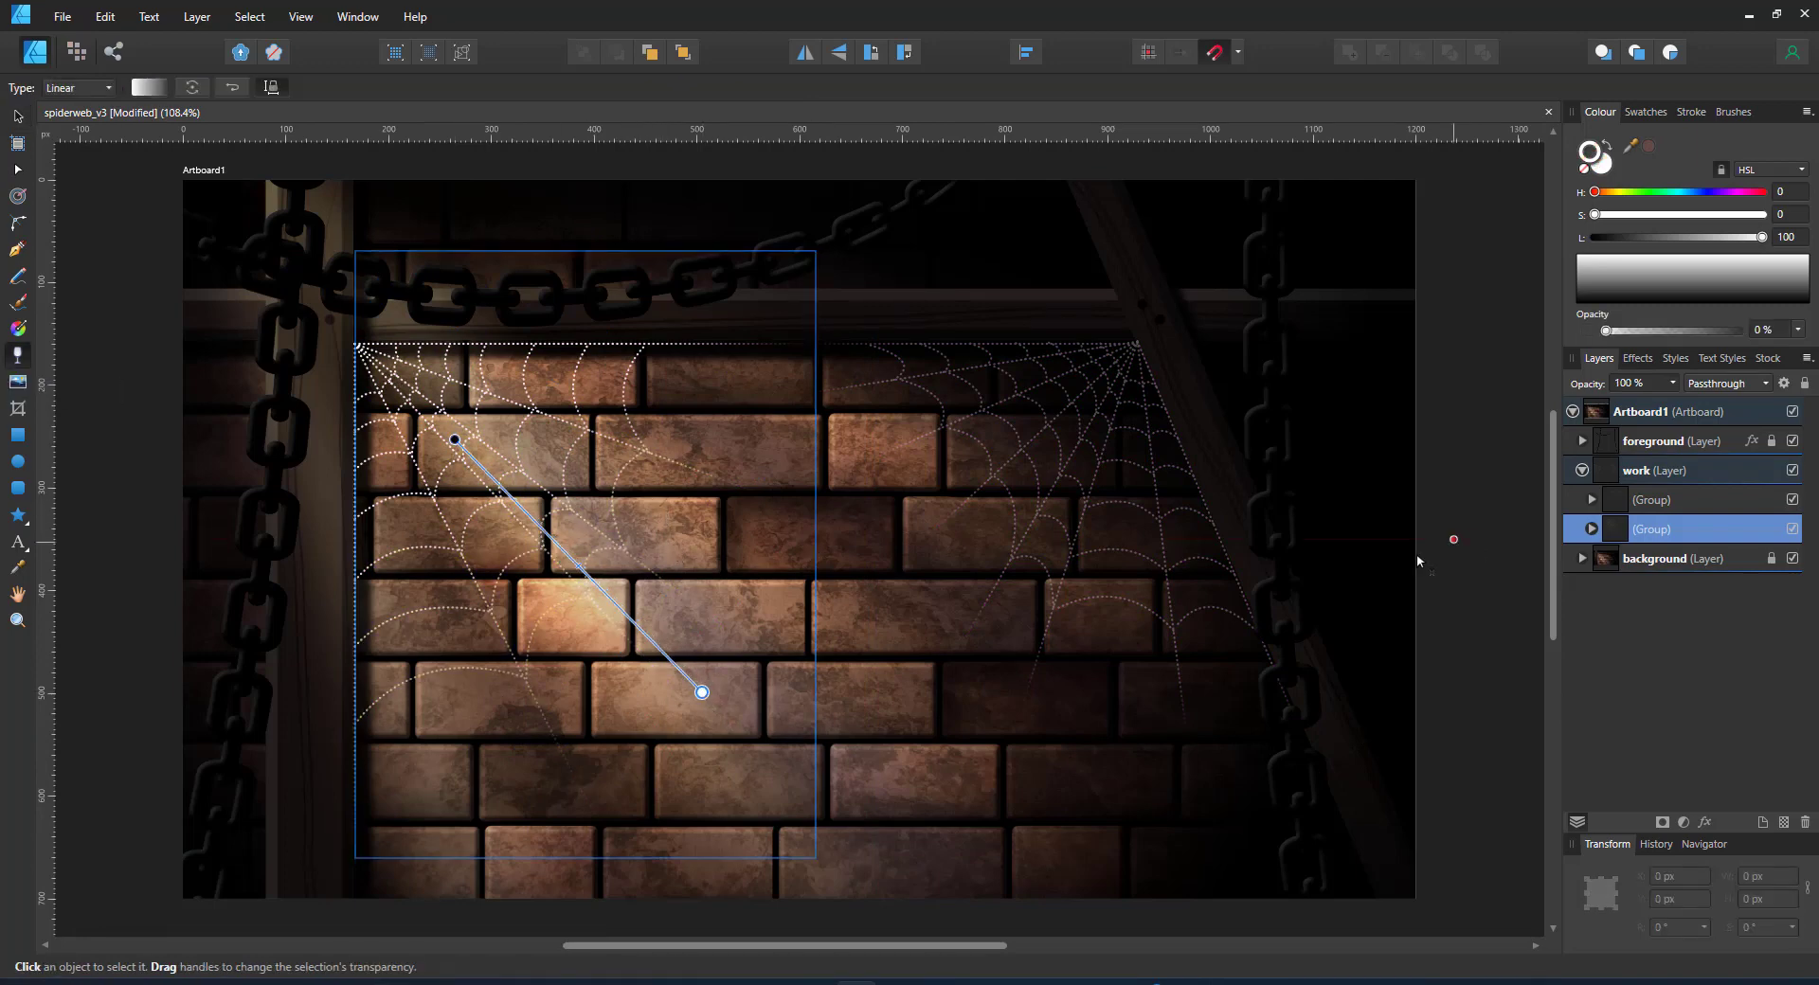
pyautogui.click(1649, 499)
pyautogui.moveTo(1105, 372); pyautogui.dragTo(936, 670)
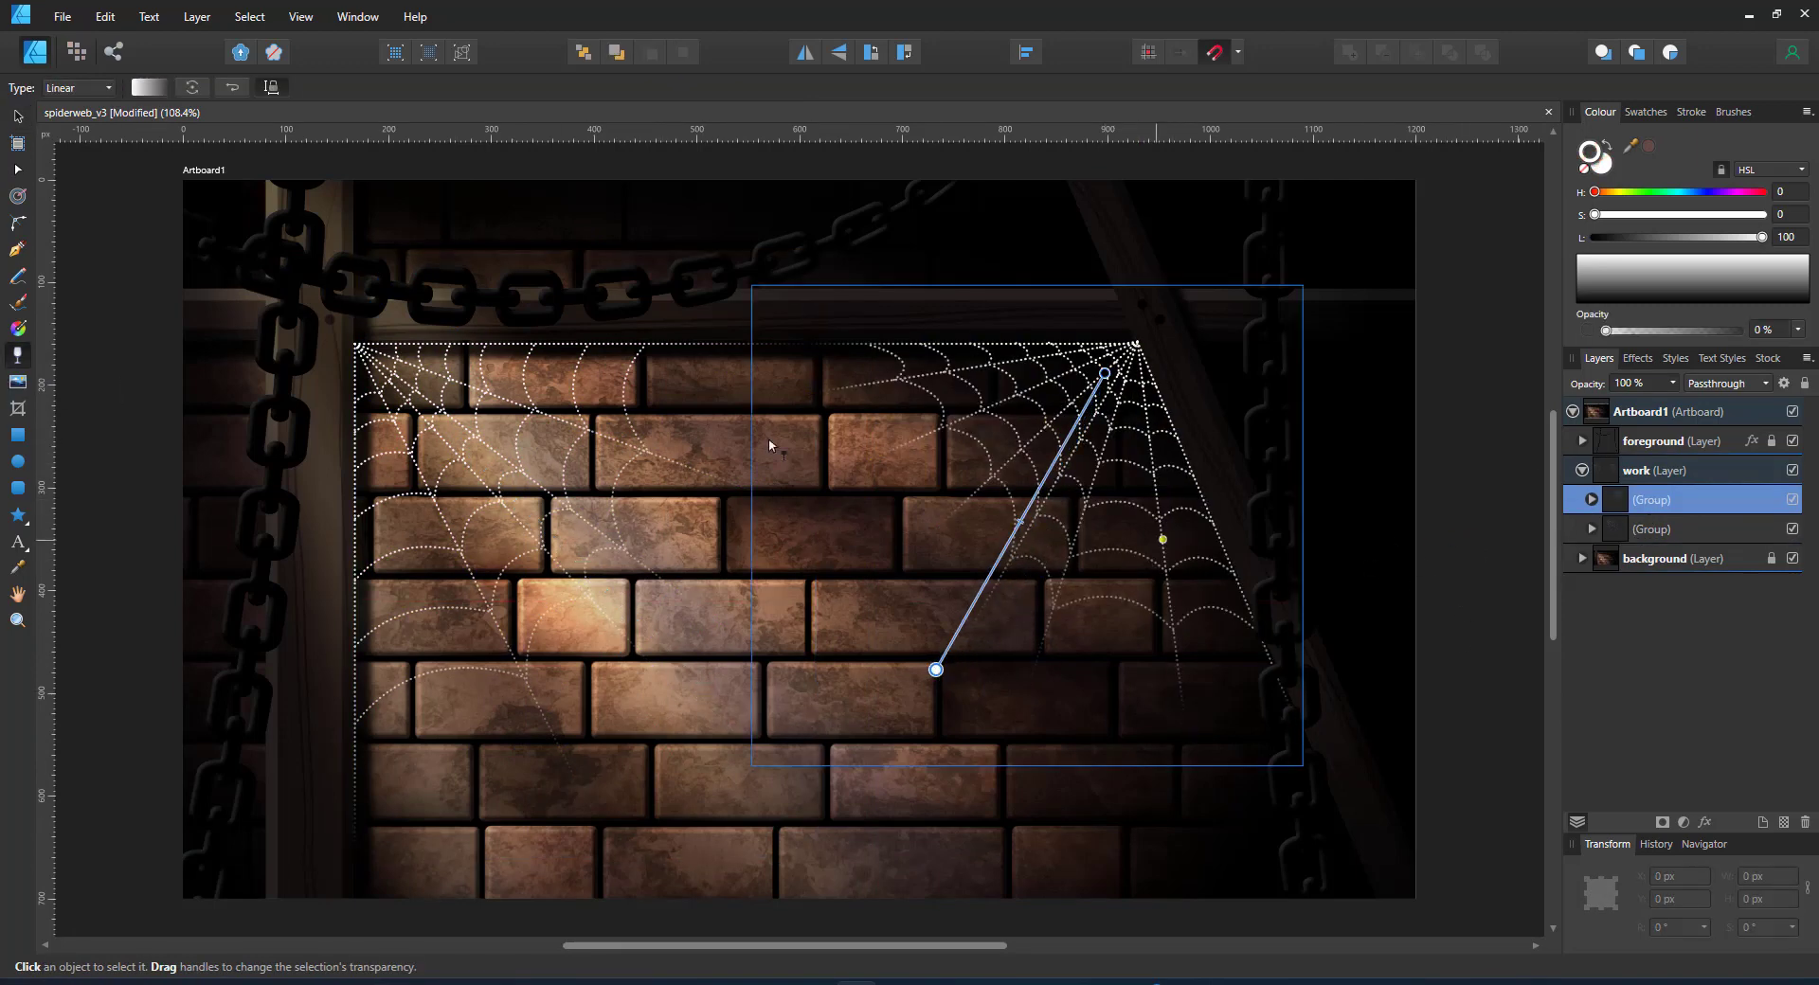
pyautogui.click(18, 117)
pyautogui.click(1516, 543)
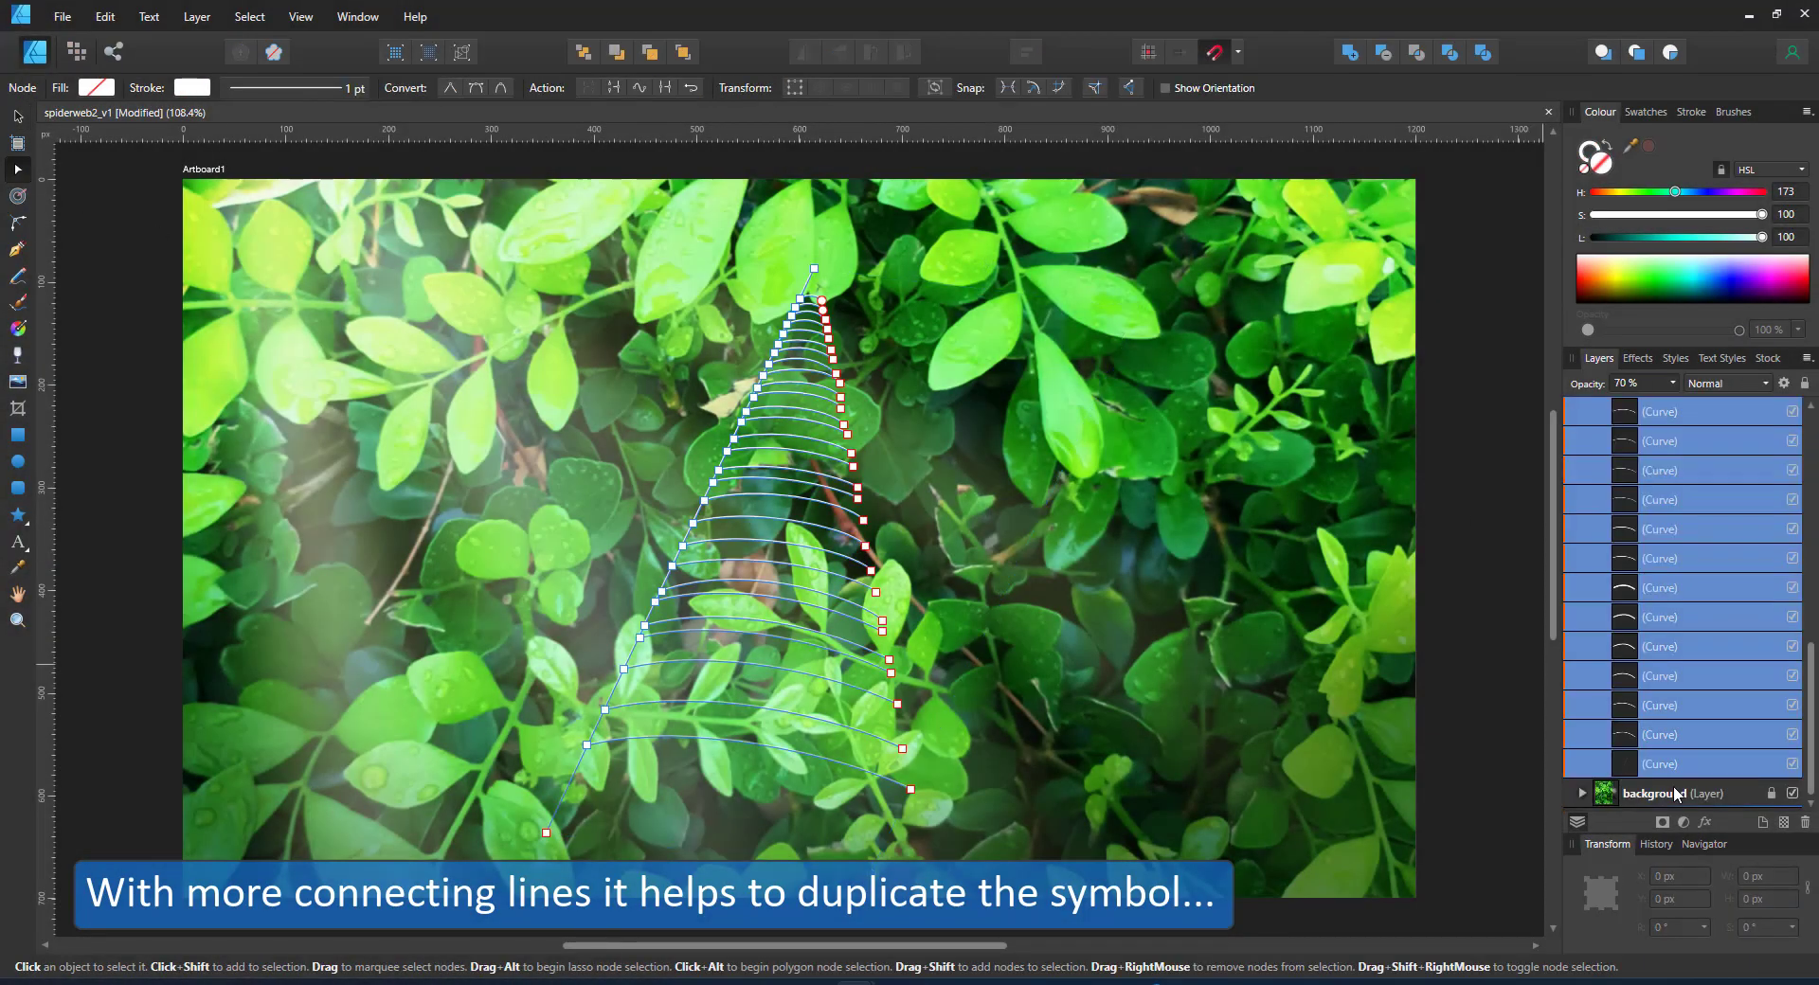
# - Duplicate the web segment symbol on the leaf scene and rotate the copy about the apex to 29.3° so it adjoins the original
pyautogui.click(17, 116)
pyautogui.scroll(8, 1663, 559)
pyautogui.click(1658, 529)
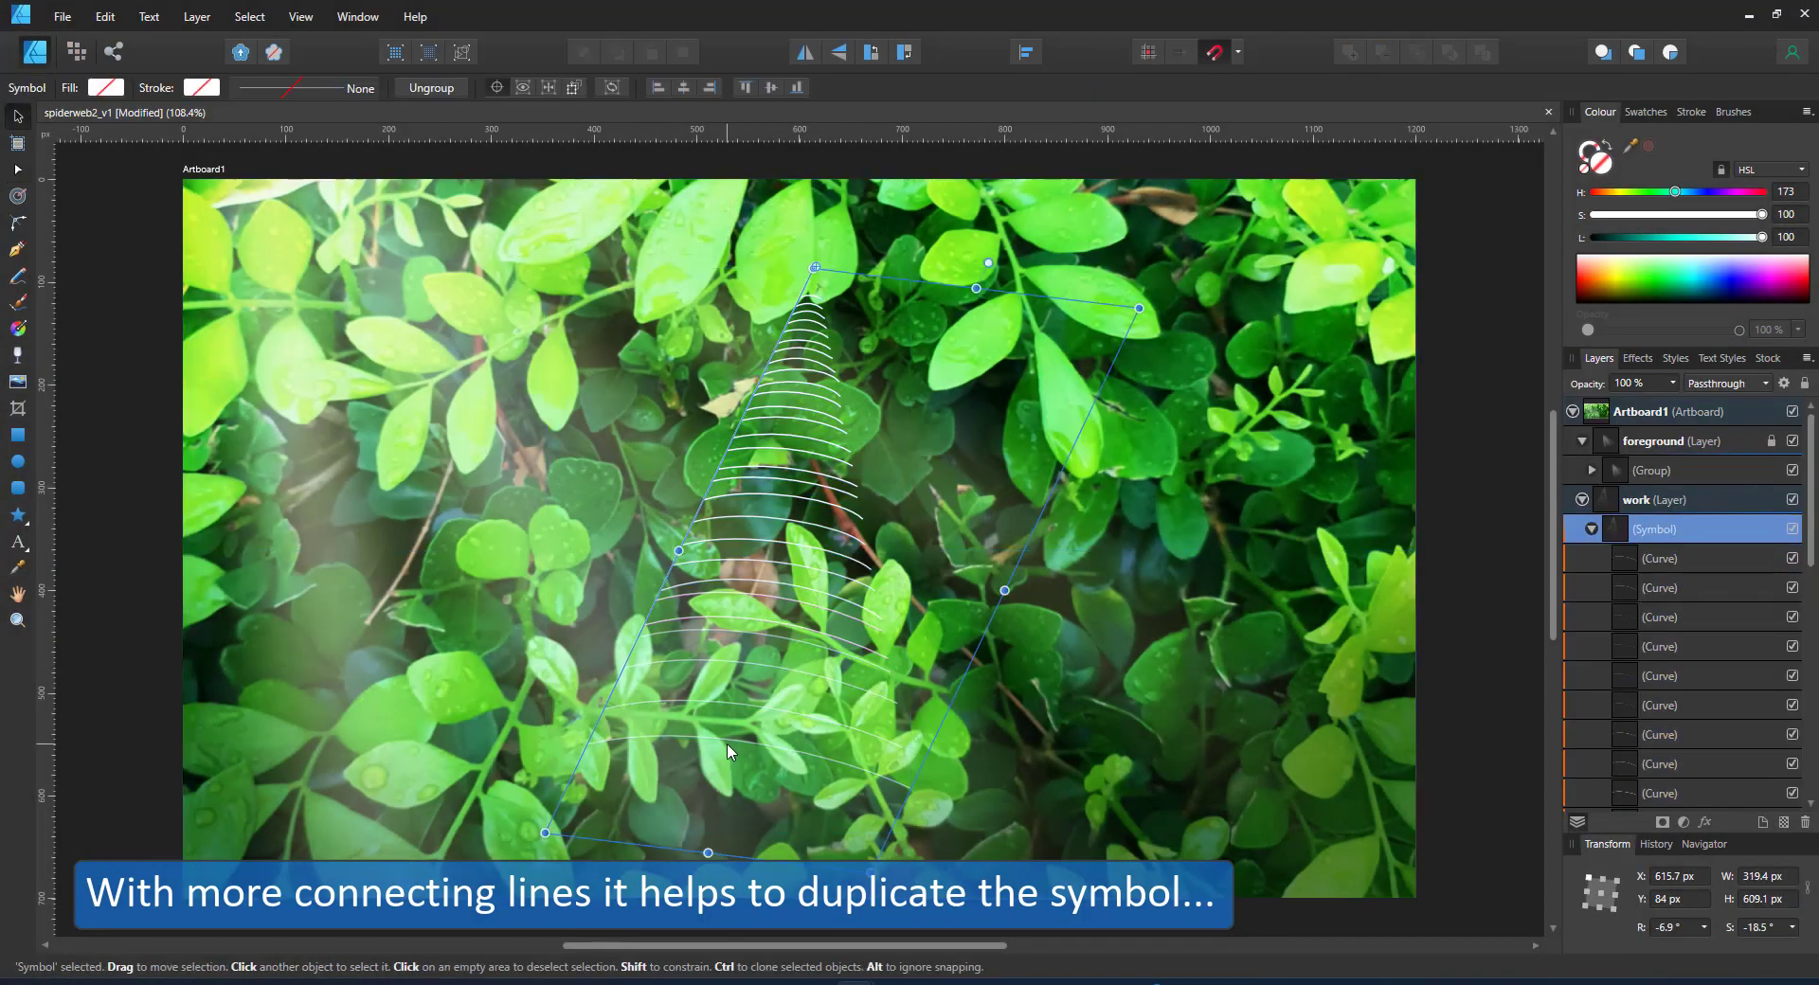
pyautogui.click(1592, 528)
pyautogui.hotkey('ctrl', 'j')
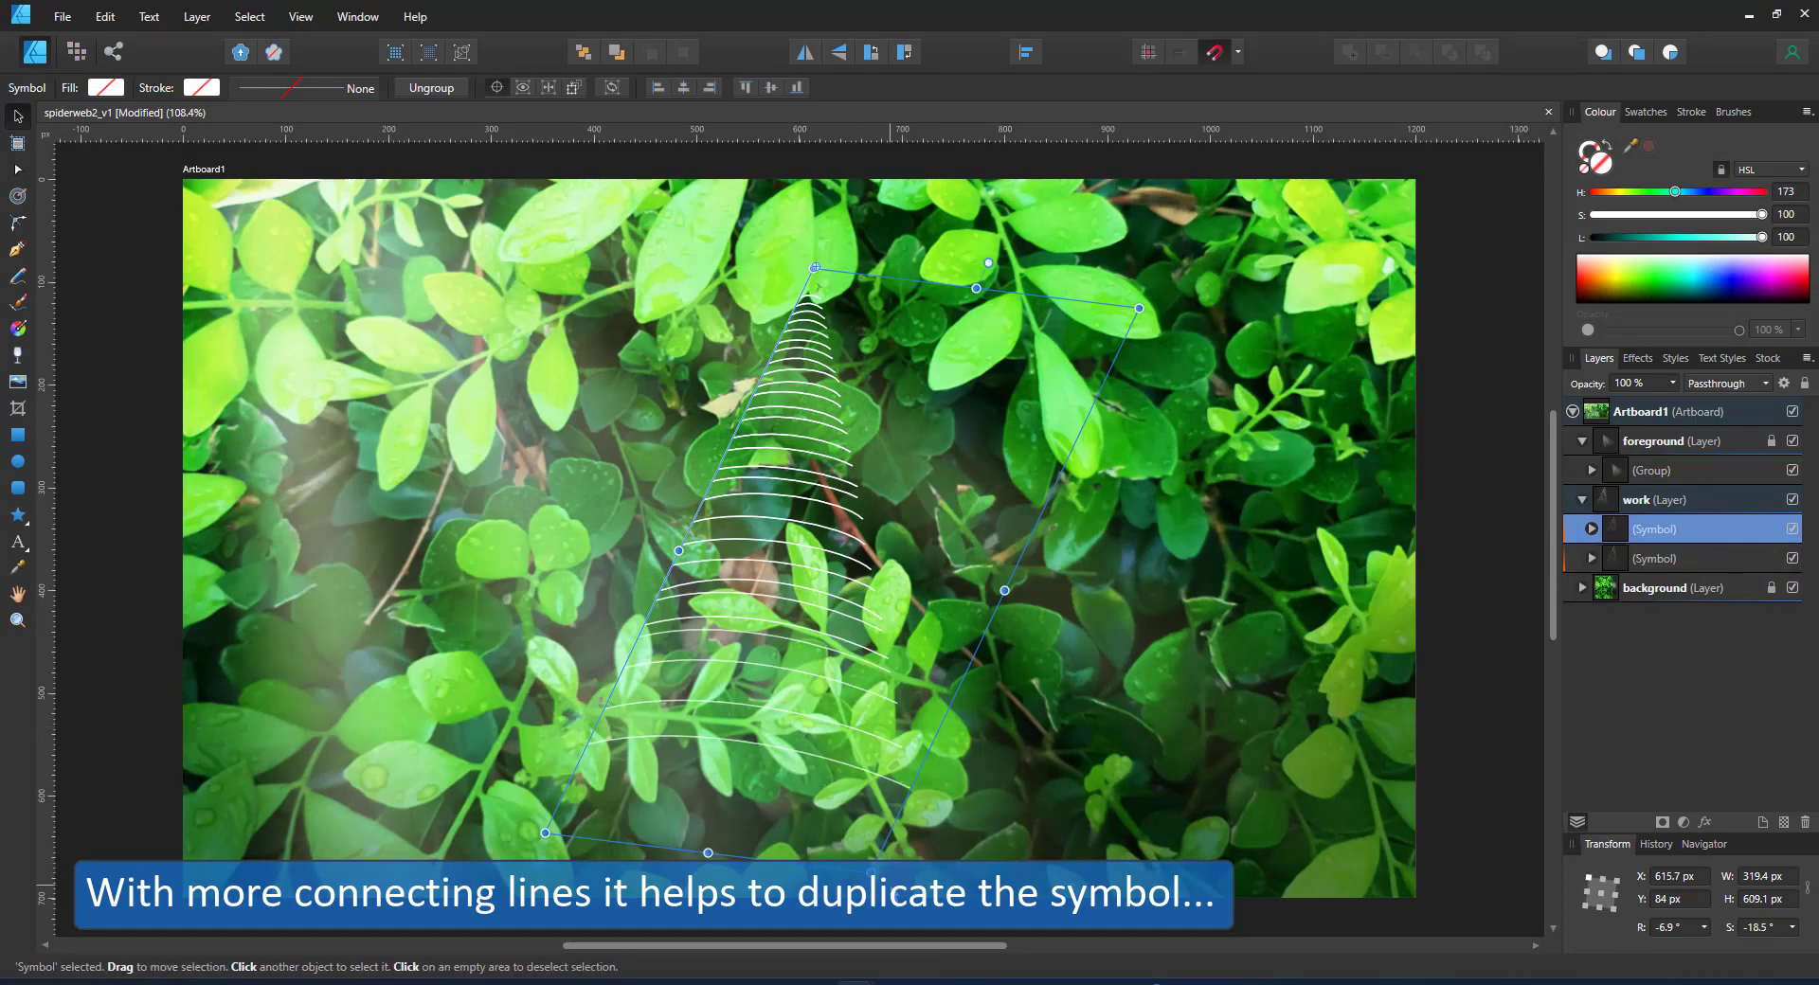
pyautogui.moveTo(879, 877); pyautogui.dragTo(1196, 686)
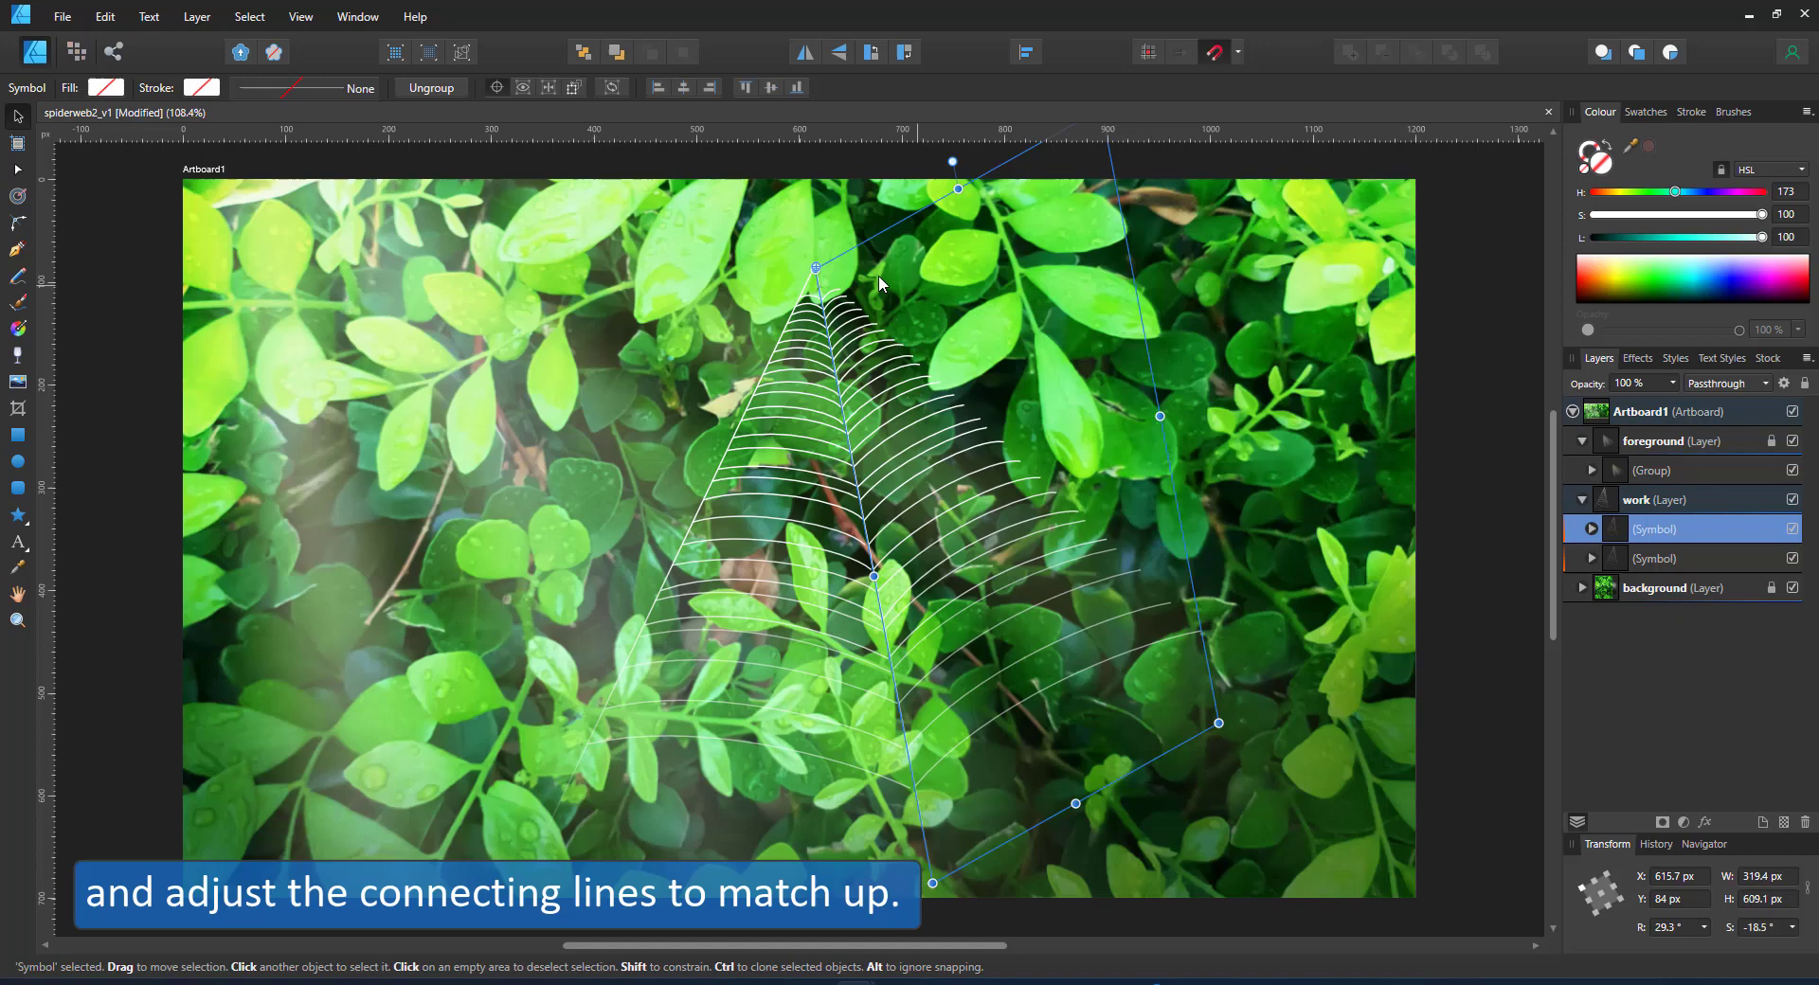
# - Move the end nodes of the upper connecting curves in the original symbol to meet the neighbouring segment's curve starts, and reshape the first curve
pyautogui.scroll(10, 881, 270)
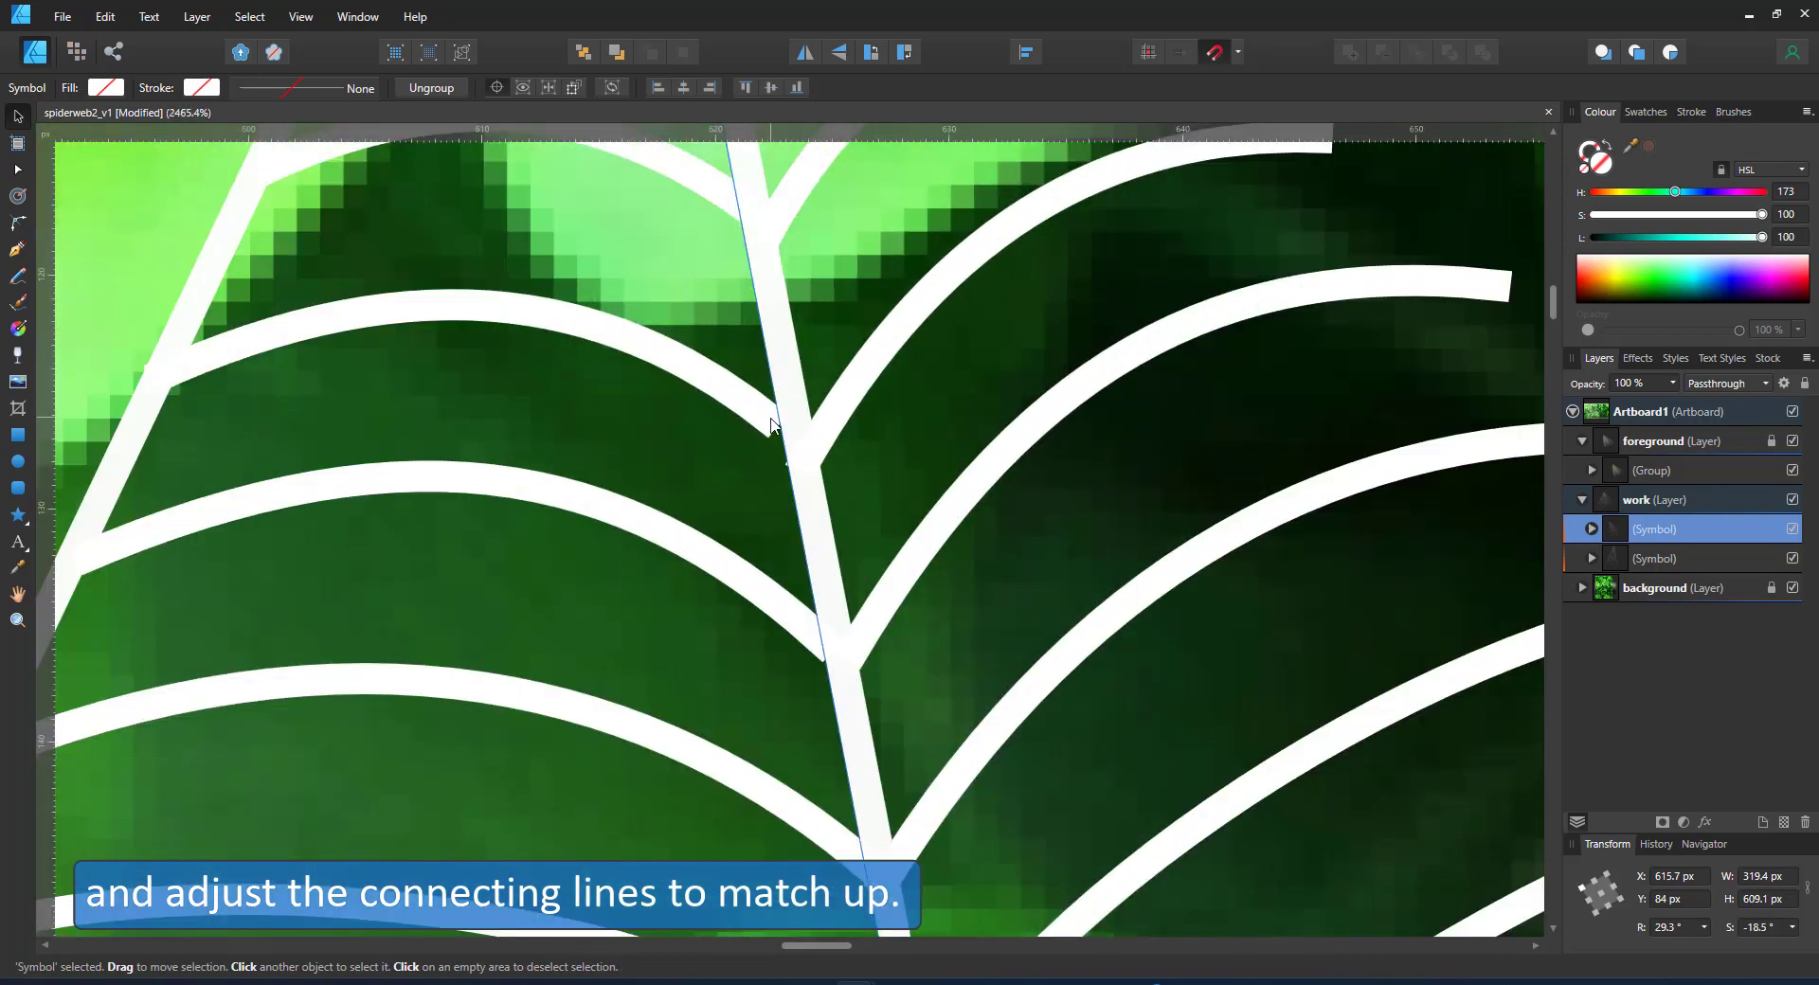
pyautogui.doubleClick(725, 409)
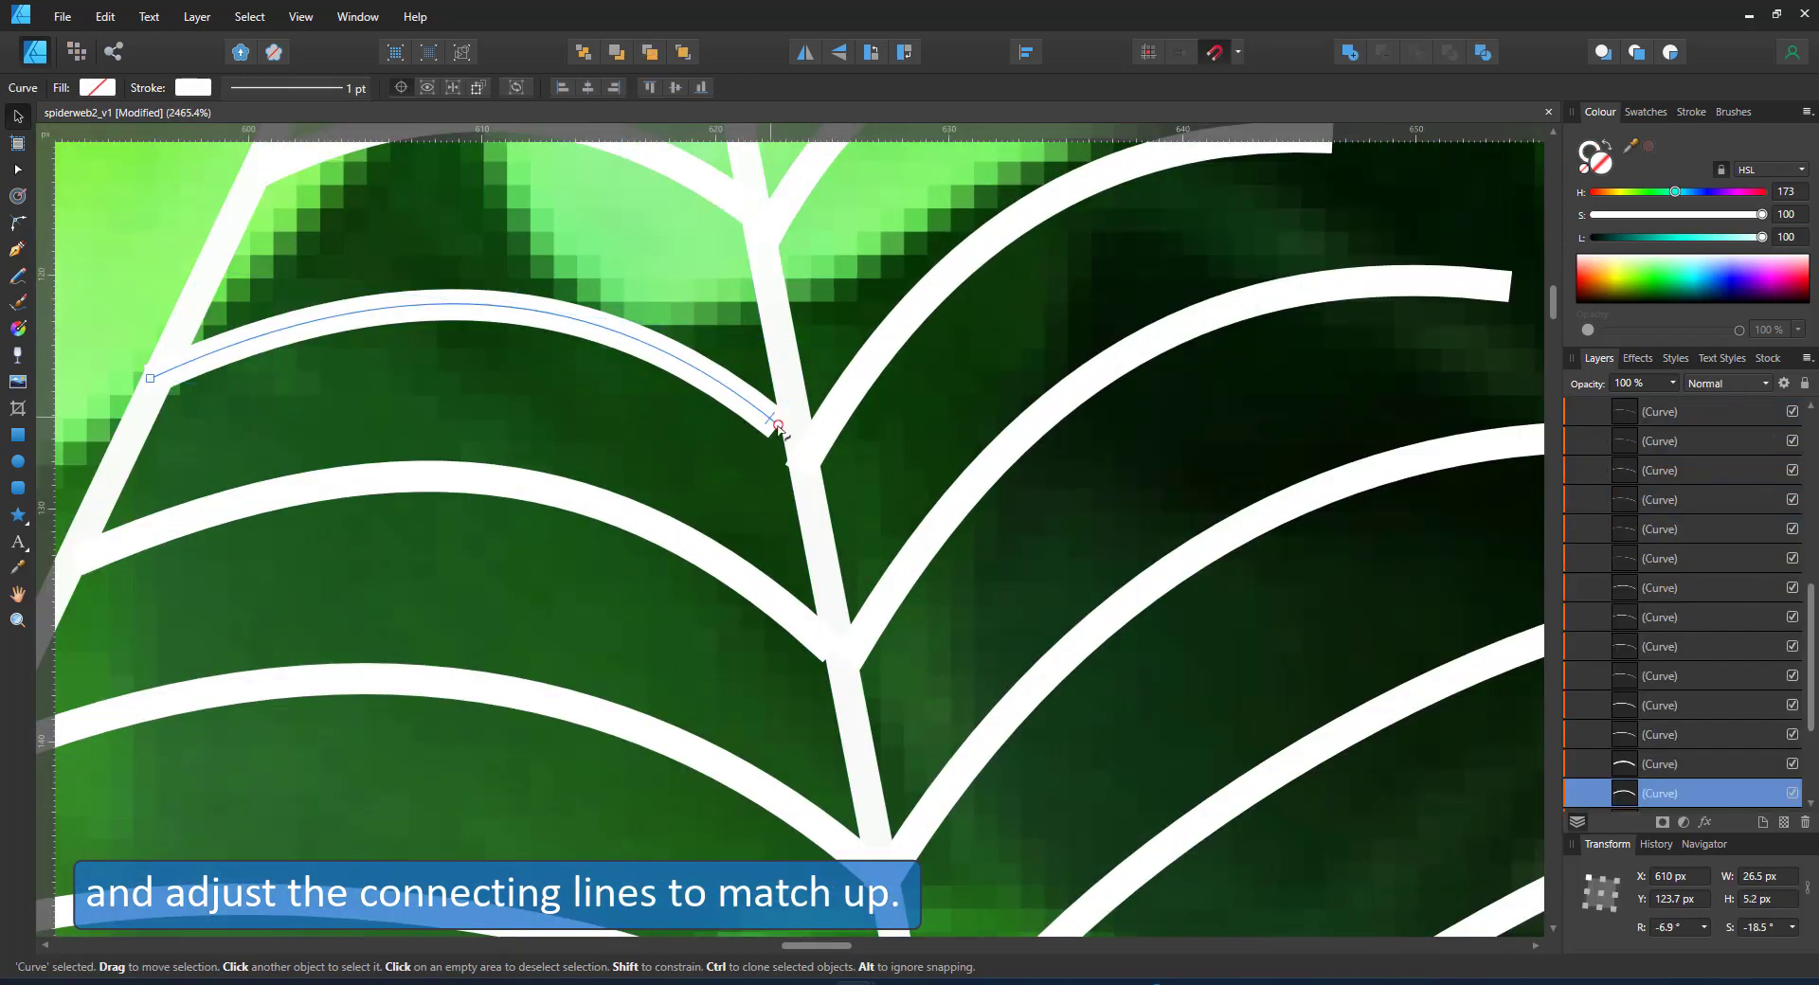
pyautogui.moveTo(778, 427); pyautogui.dragTo(803, 462)
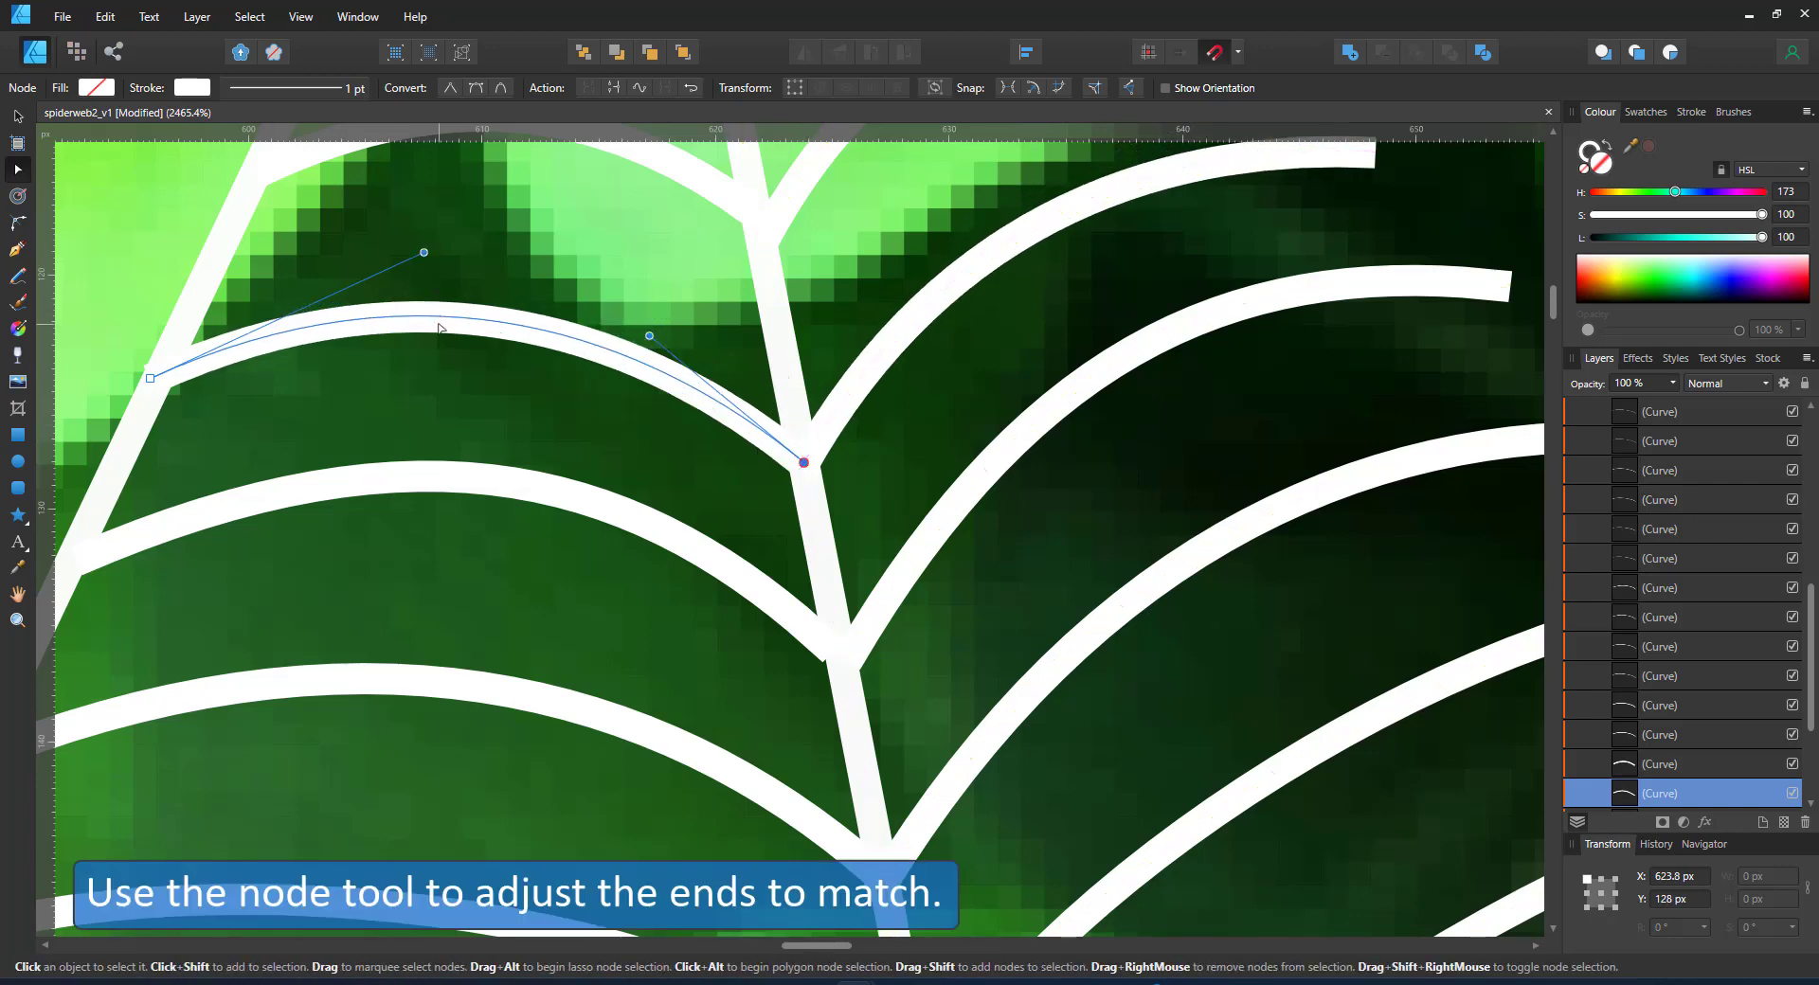
pyautogui.moveTo(439, 327); pyautogui.dragTo(527, 345)
pyautogui.click(832, 650)
pyautogui.moveTo(834, 650); pyautogui.dragTo(846, 660)
pyautogui.scroll(-5, 933, 805)
pyautogui.moveTo(951, 831); pyautogui.dragTo(860, 594)
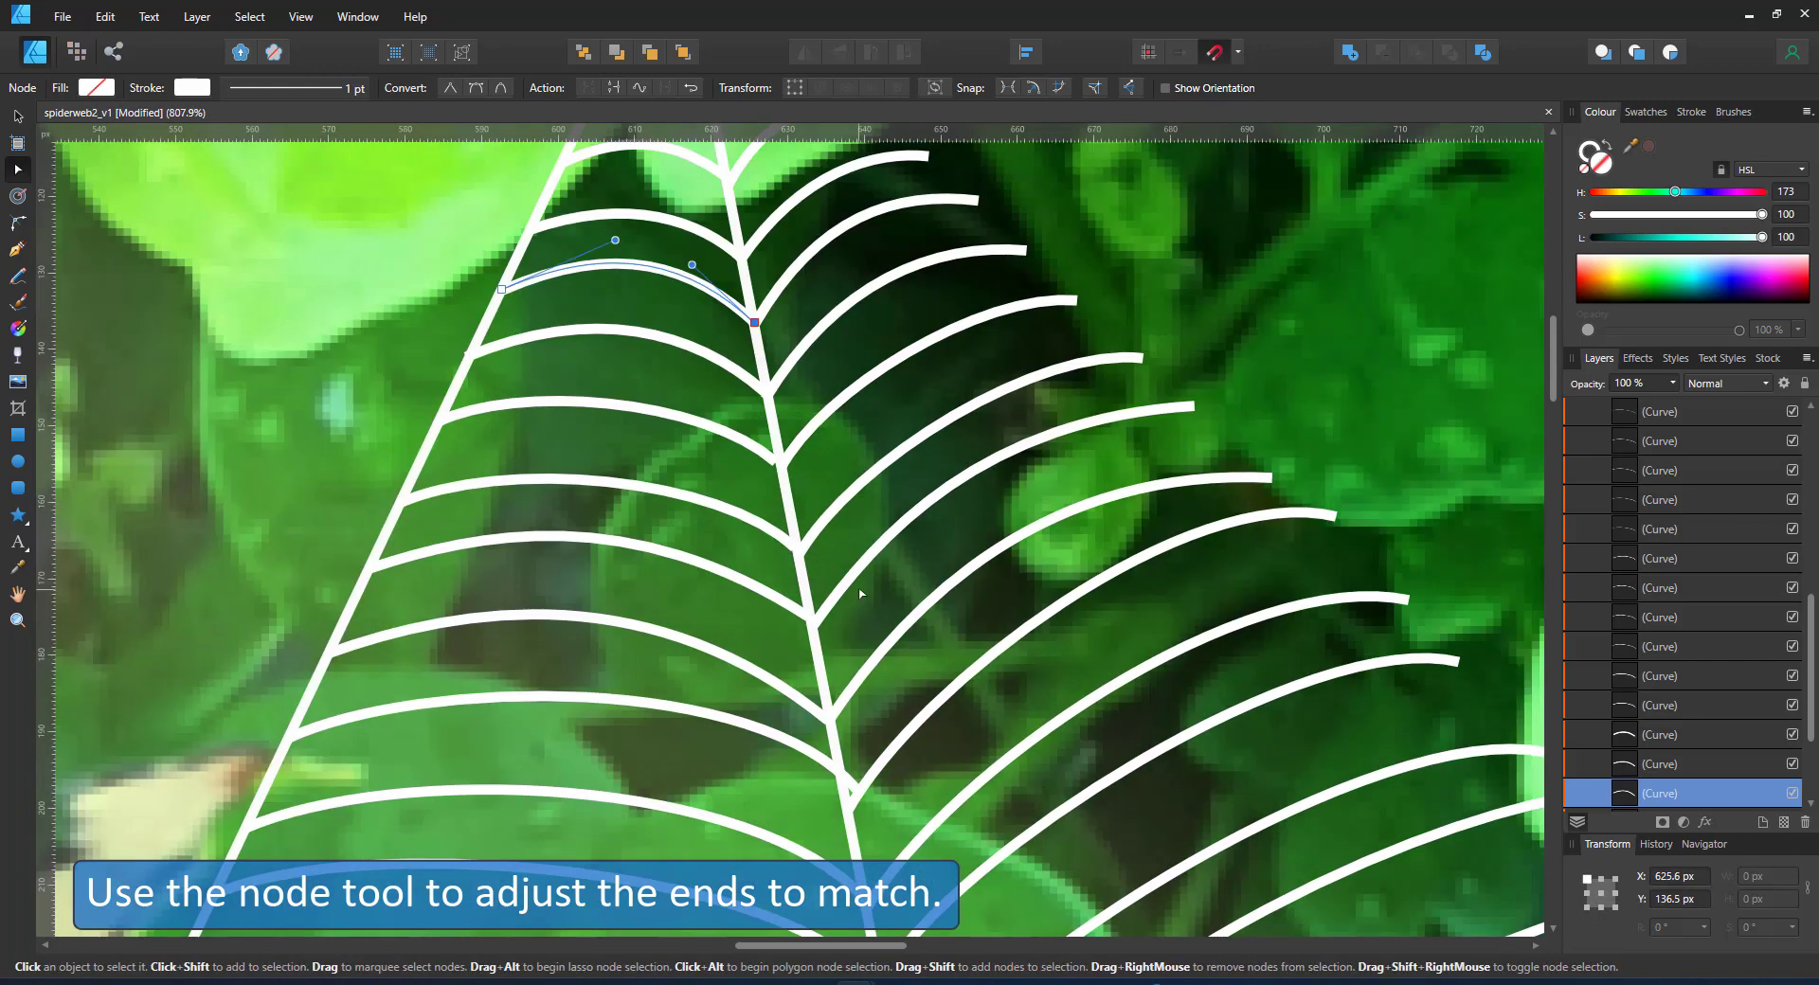
pyautogui.scroll(-8, 881, 668)
pyautogui.scroll(2, 955, 762)
# - Narrow the second symbol to about 168 px wide, and add a duplicate of it rotated about the apex to about 47.5°
pyautogui.click(17, 116)
pyautogui.moveTo(1275, 855); pyautogui.dragTo(1323, 631)
pyautogui.scroll(6, 1627, 565)
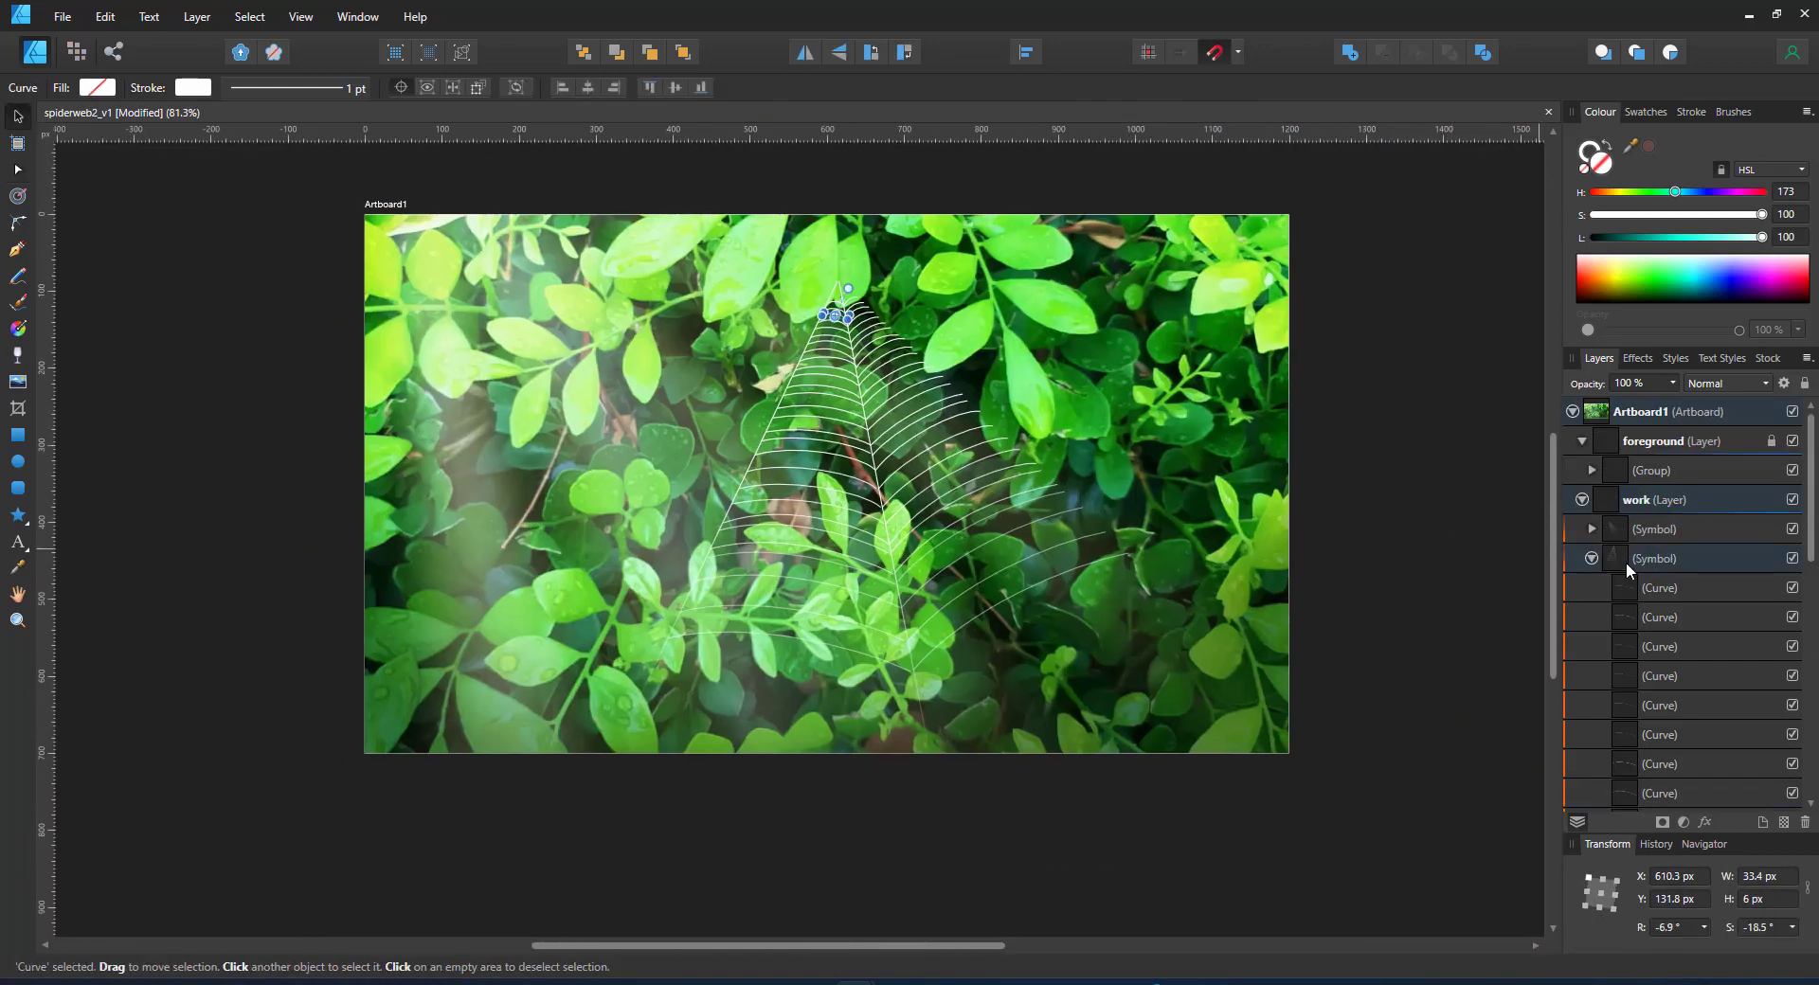
pyautogui.click(1651, 524)
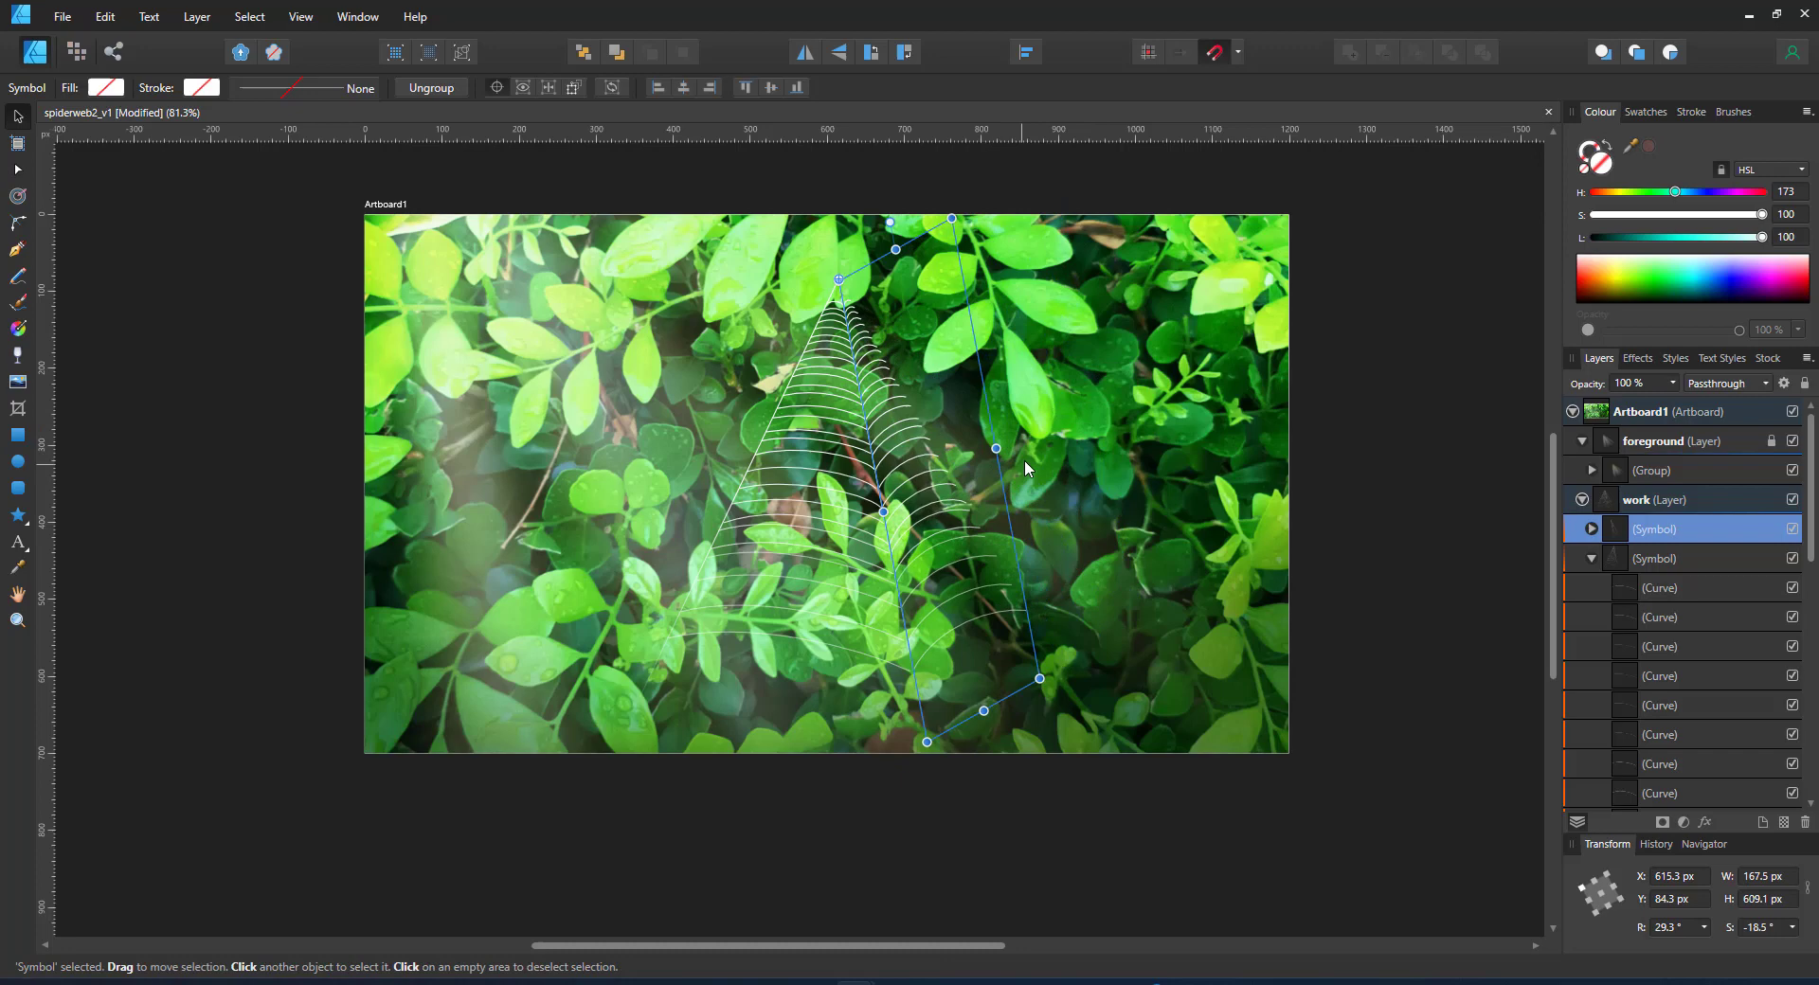
pyautogui.moveTo(1045, 683); pyautogui.dragTo(1047, 384)
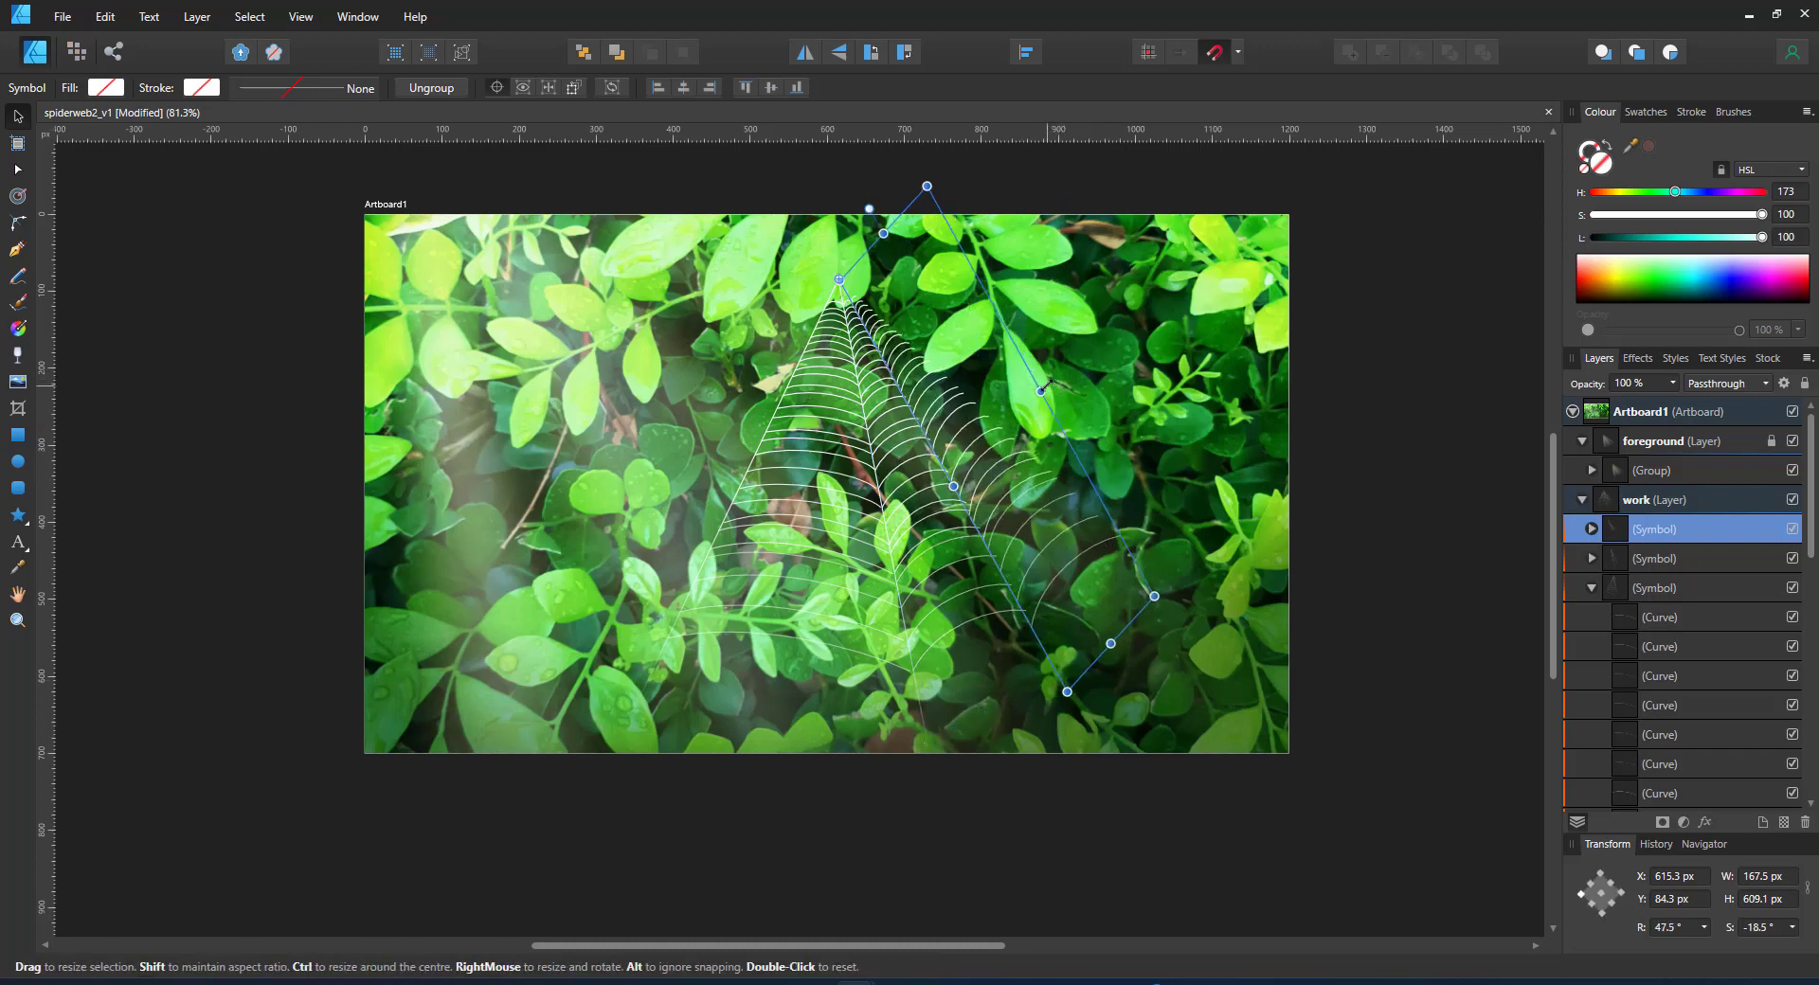
# - Add more symbol duplicates around the web's right side, scaling, rotating and skewing each so its curves meet the previous segment
pyautogui.moveTo(1111, 647); pyautogui.dragTo(1103, 626)
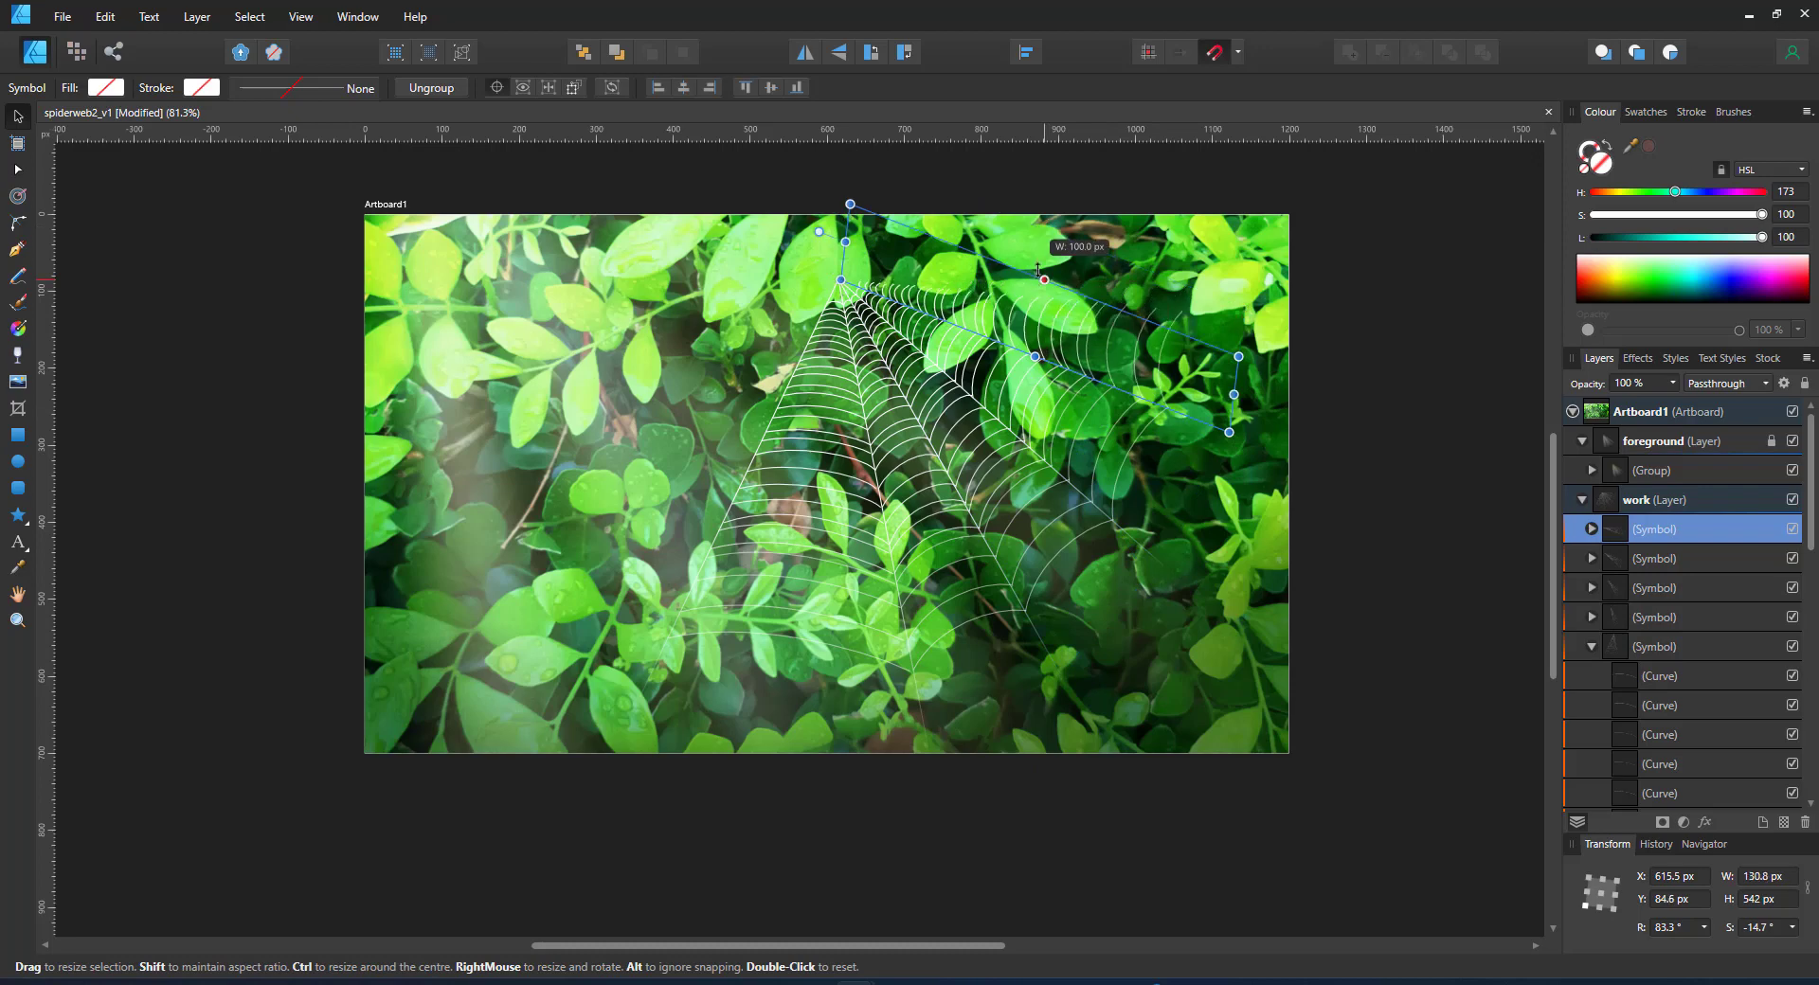
pyautogui.moveTo(1042, 294); pyautogui.dragTo(1040, 193)
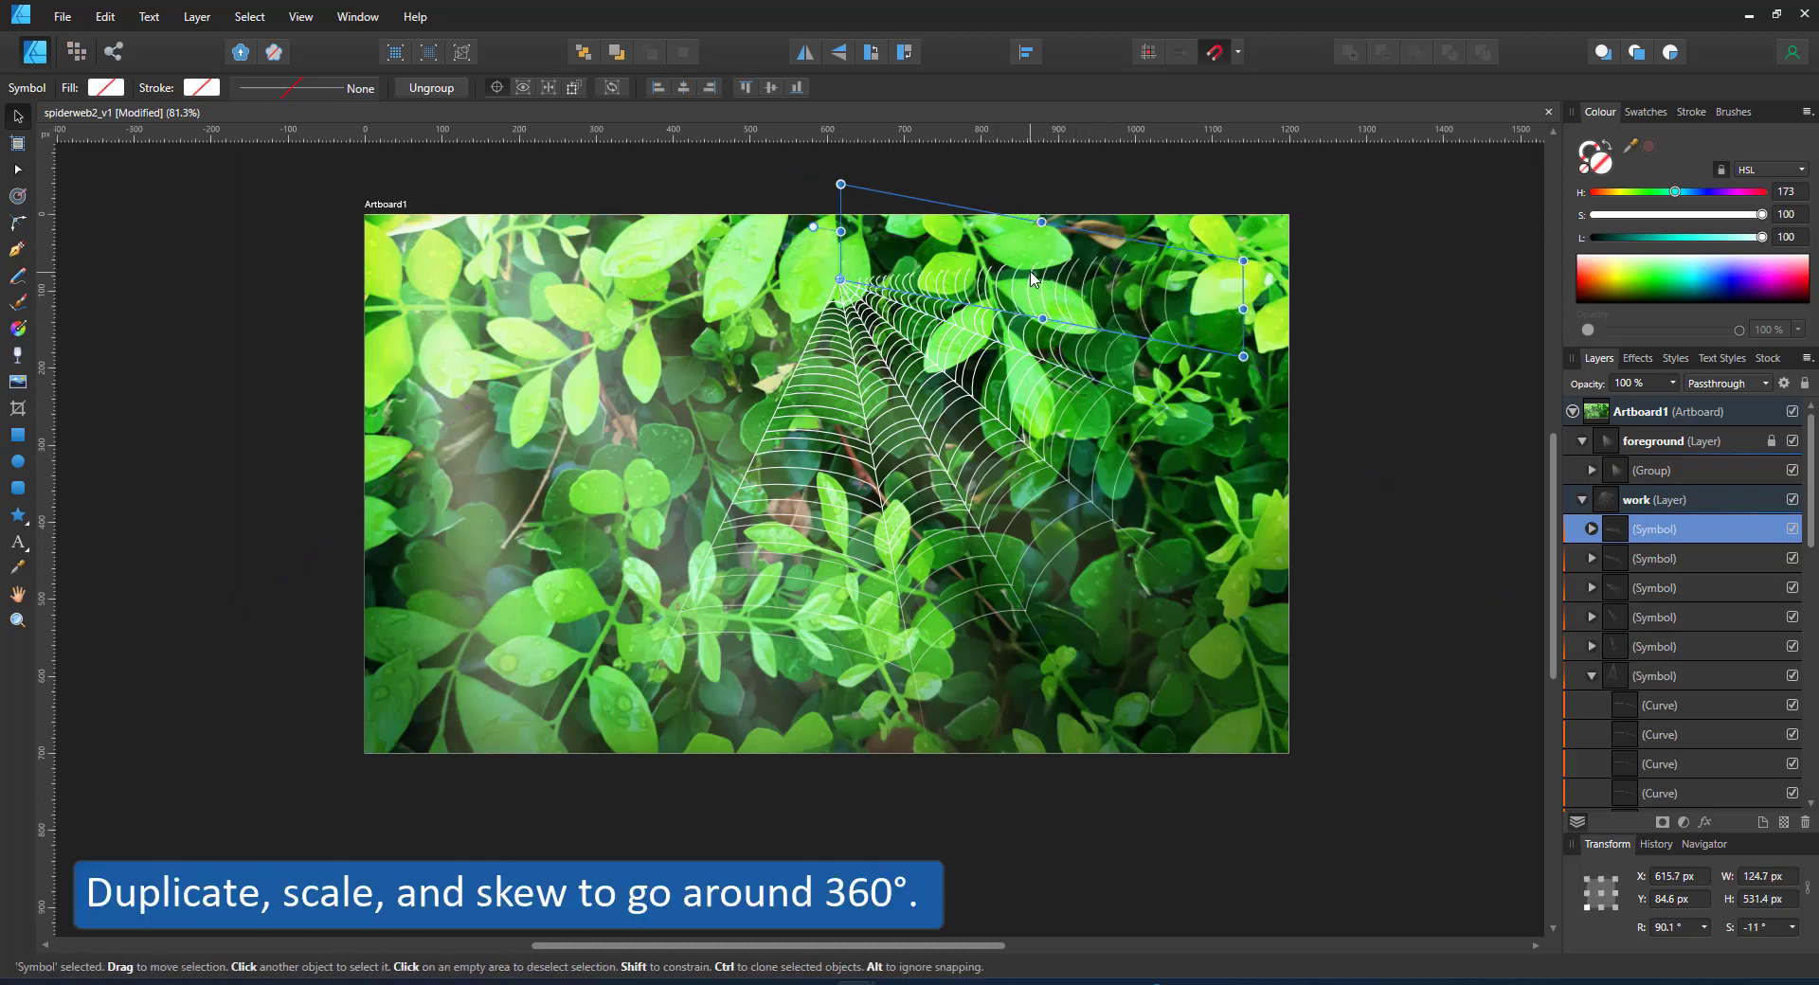
pyautogui.hotkey('ctrl', 'j')
pyautogui.hotkey('ctrl', 'j')
pyautogui.moveTo(1096, 360); pyautogui.dragTo(1124, 505)
pyautogui.moveTo(1044, 146); pyautogui.dragTo(1051, 207)
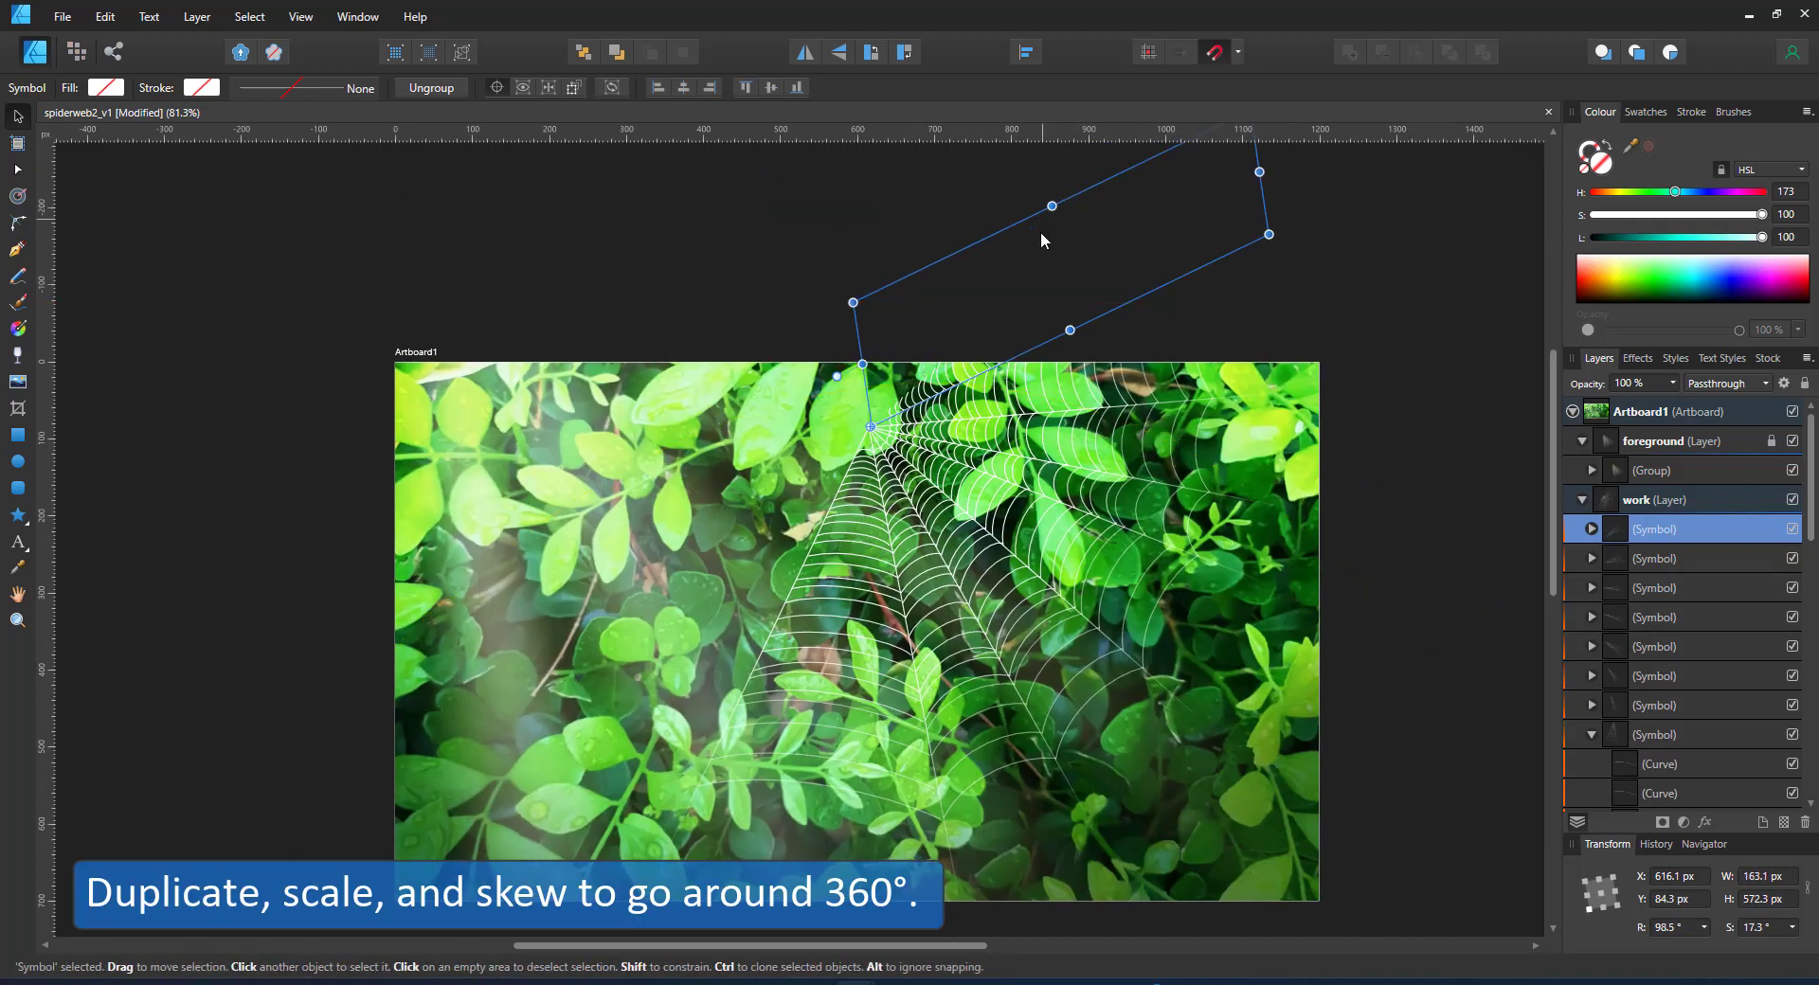
# - Continue the web above its centre with further symbol duplicates, stretching and skewing them beyond the artboard's upper edge
pyautogui.hotkey('ctrl', 'j')
pyautogui.moveTo(1036, 147); pyautogui.dragTo(1011, 54)
pyautogui.hotkey('ctrl', 'j')
pyautogui.moveTo(1045, 192); pyautogui.dragTo(1031, 382)
pyautogui.scroll(-1, 1031, 382)
pyautogui.moveTo(919, 290); pyautogui.dragTo(995, 380)
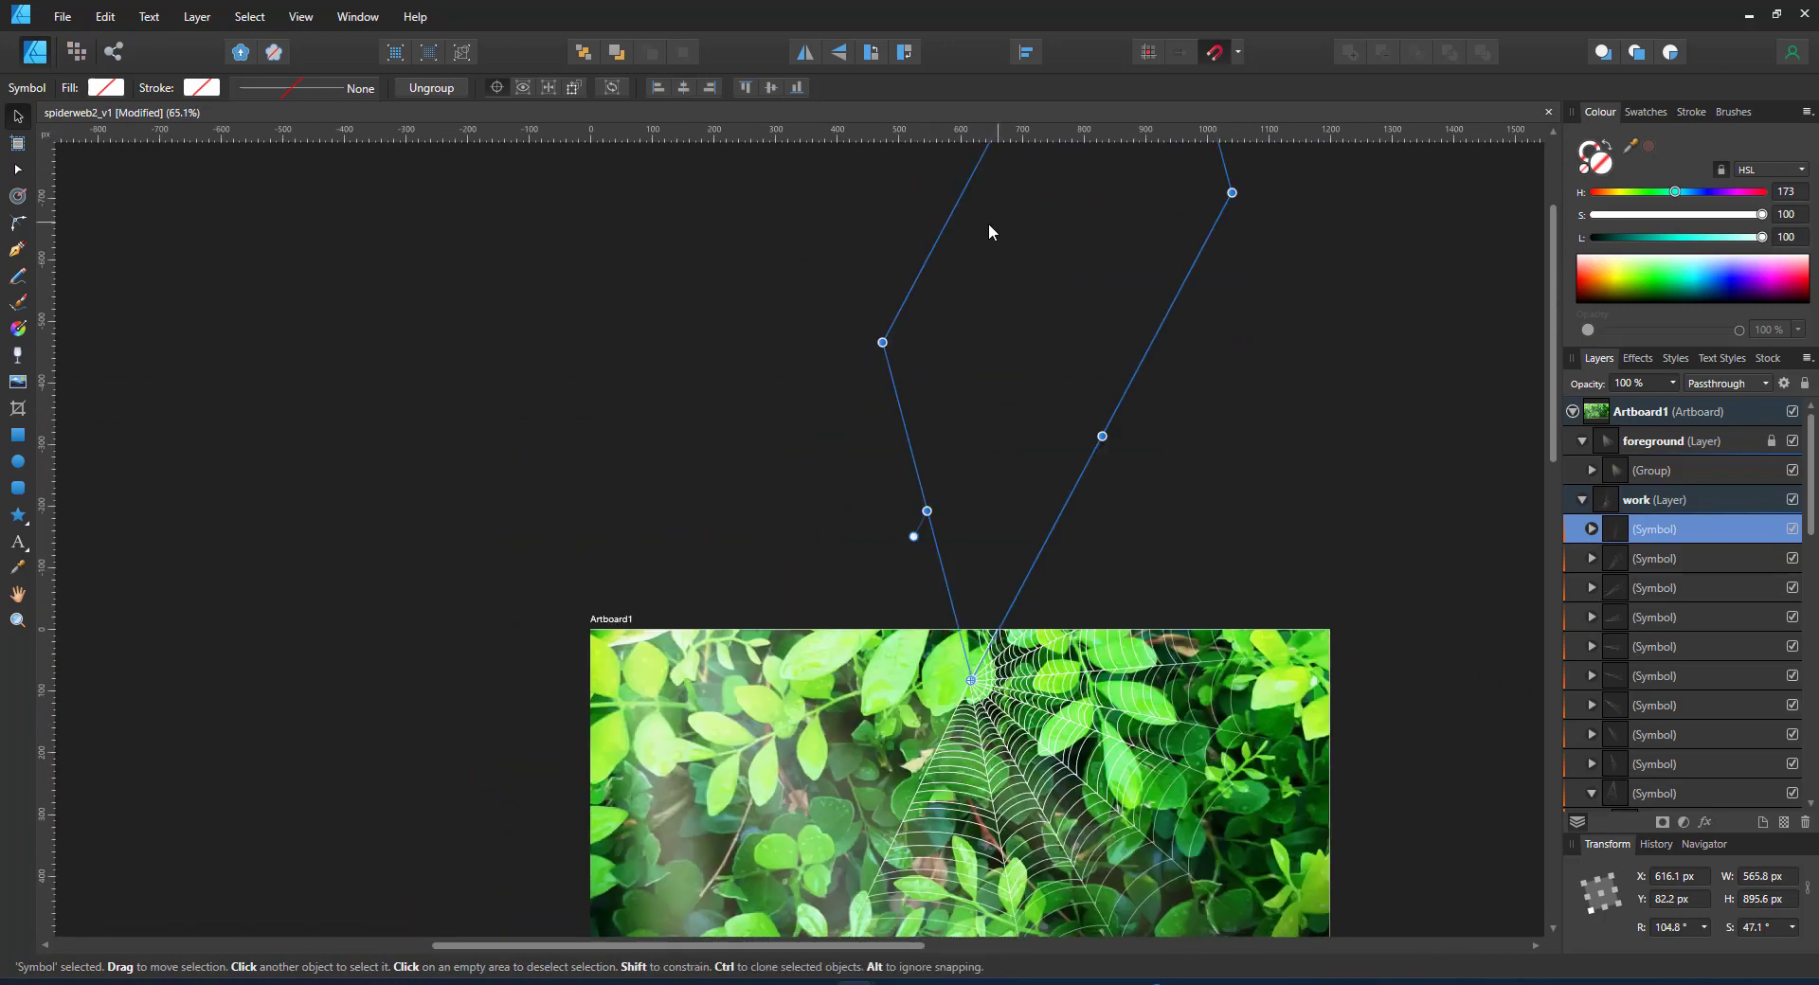
pyautogui.moveTo(988, 224); pyautogui.dragTo(1021, 426)
# - Carry the symbol duplicates over the top of the web to its left side, undoing a misplaced adjustment and reshaping the segments
pyautogui.moveTo(1034, 295); pyautogui.dragTo(649, 496)
pyautogui.scroll(-5, 958, 546)
pyautogui.scroll(2, 958, 547)
pyautogui.hotkey('ctrl', 'z')
pyautogui.moveTo(879, 611); pyautogui.dragTo(869, 304)
pyautogui.moveTo(775, 901); pyautogui.dragTo(759, 469)
# - Fine-tune the skew and size of the upper-left segment to match its neighbour's curves, and duplicate it for the segment below
pyautogui.scroll(4, 781, 279)
pyautogui.moveTo(834, 249)
pyautogui.mouseDown()
pyautogui.moveTo(797, 246)
pyautogui.moveTo(835, 249)
pyautogui.mouseUp()
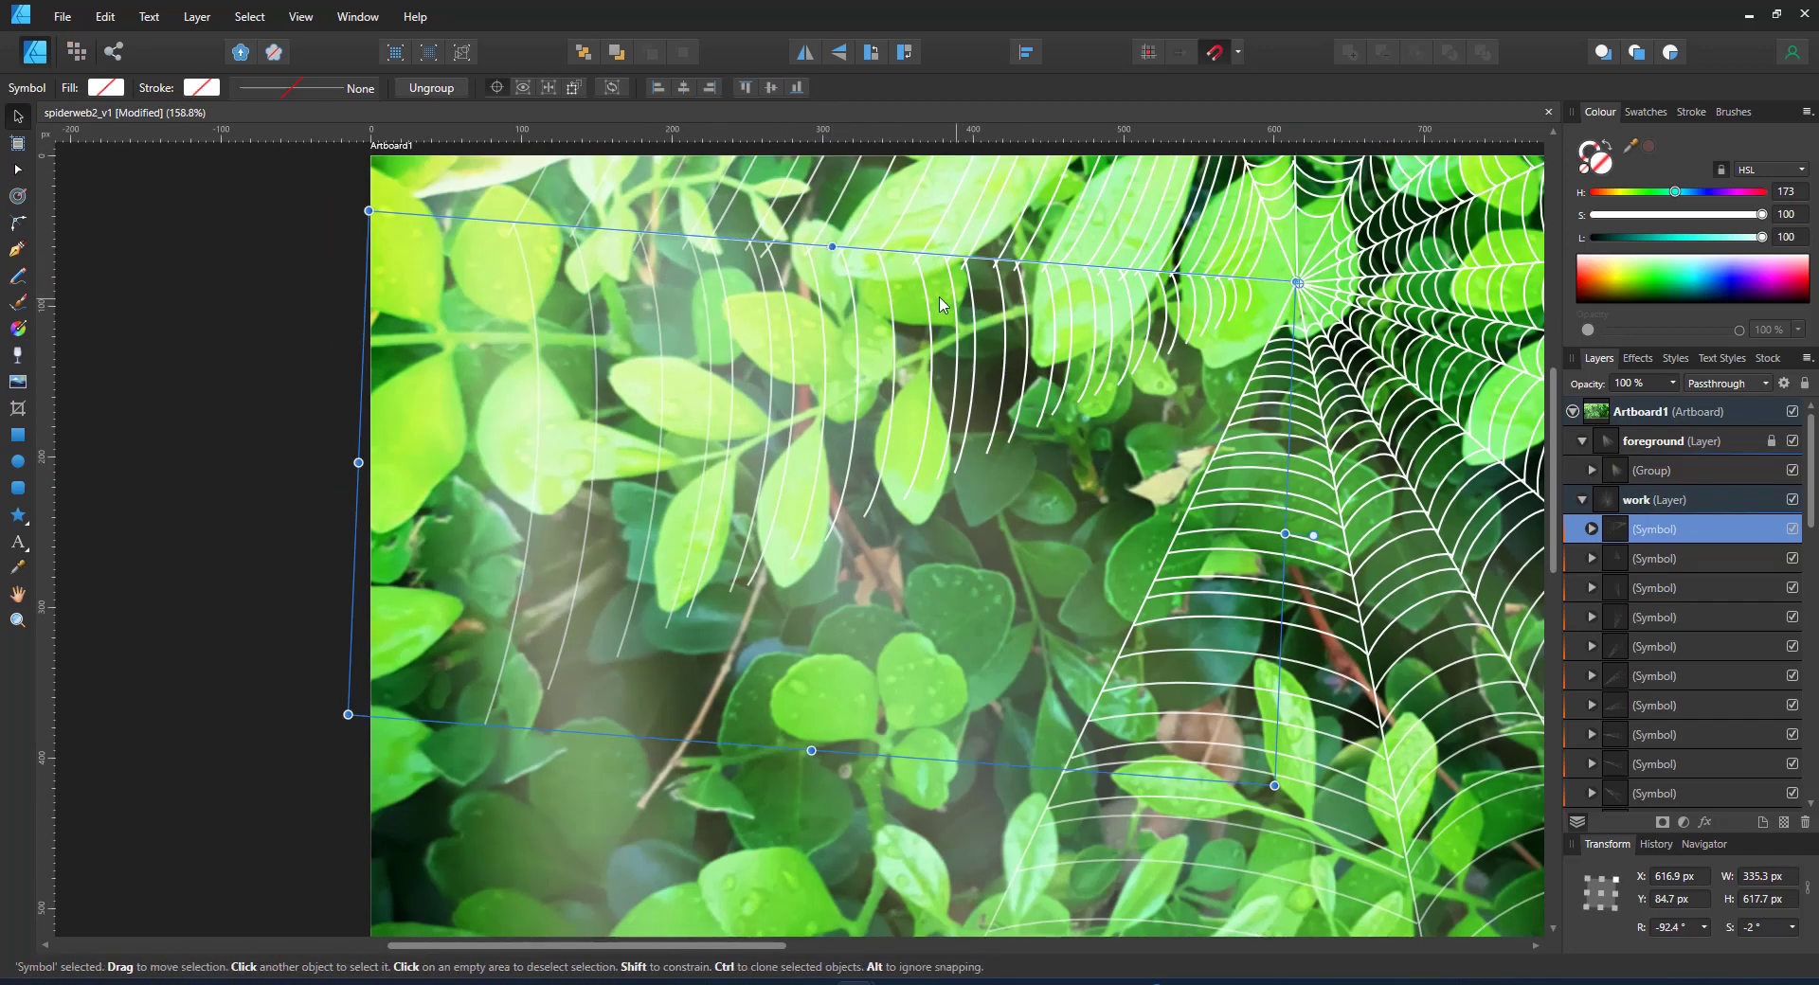
pyautogui.moveTo(337, 206); pyautogui.dragTo(338, 218)
pyautogui.moveTo(831, 257)
pyautogui.mouseDown()
pyautogui.moveTo(772, 254)
pyautogui.moveTo(826, 257)
pyautogui.mouseUp()
pyautogui.hotkey('ctrl', 'j')
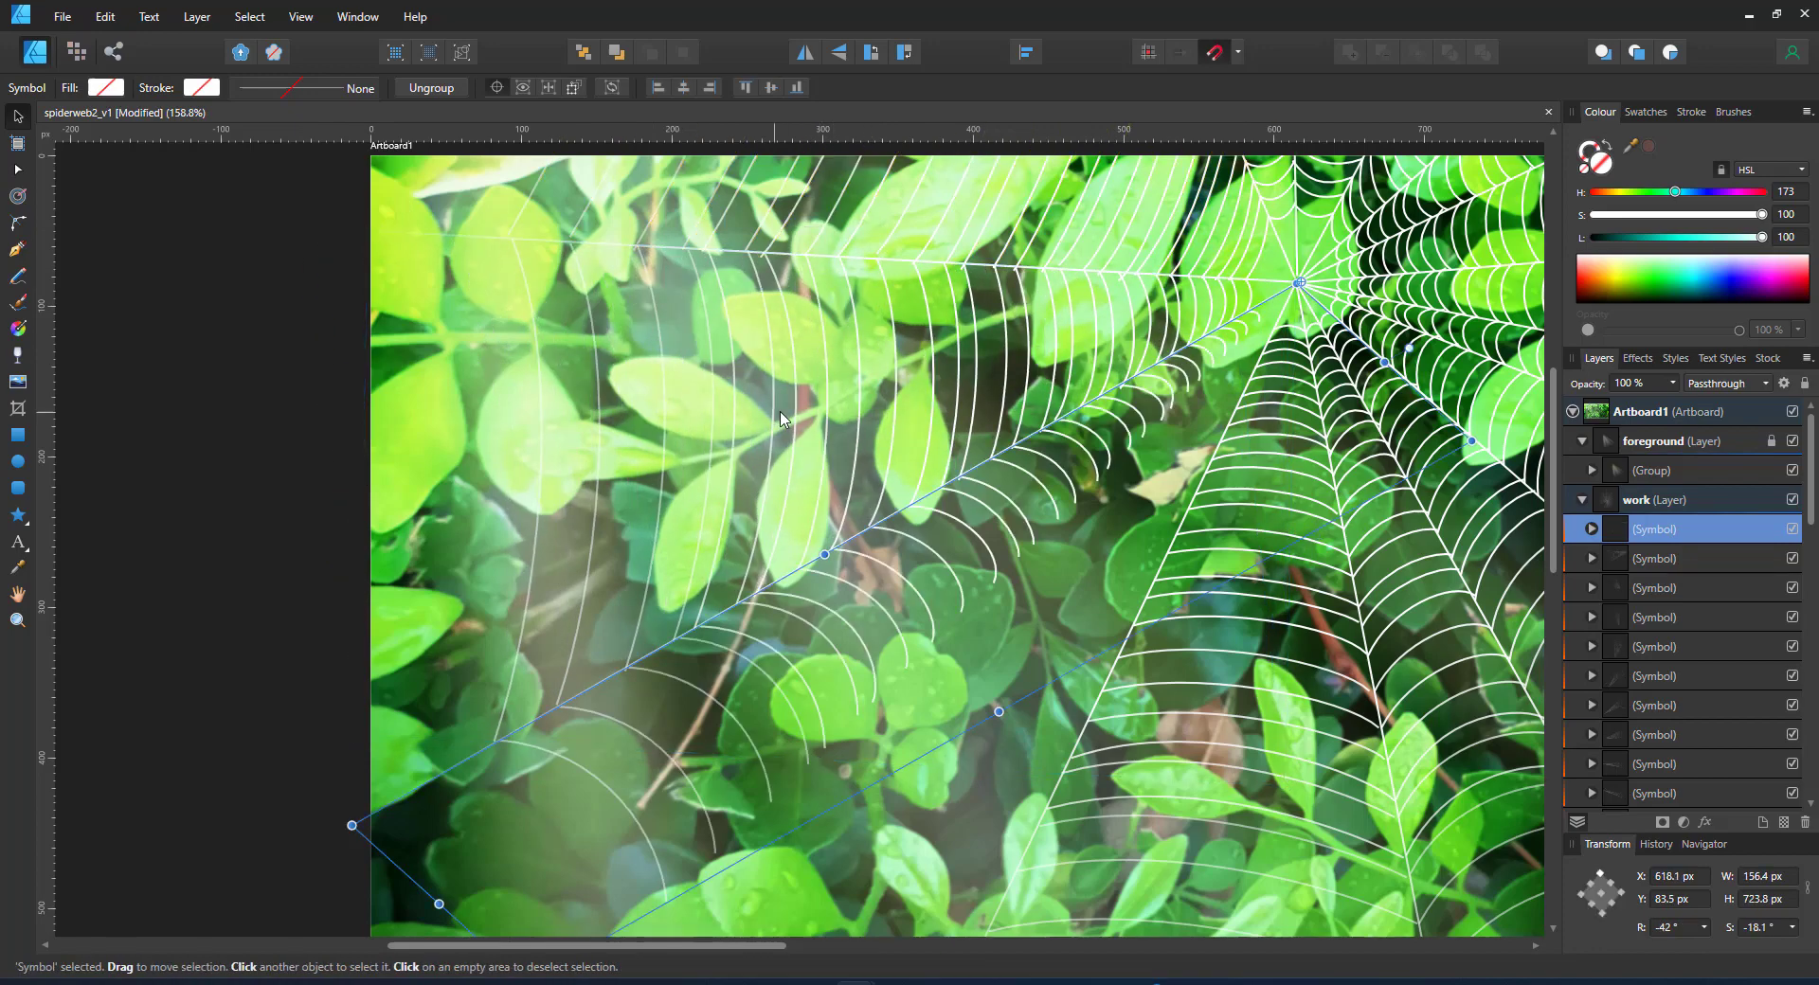
# - Skew and widen the last symbol copy to about 200 px to close the remaining gap beside the first segment
pyautogui.scroll(-2, 808, 455)
pyautogui.hotkey('ctrl', '0')
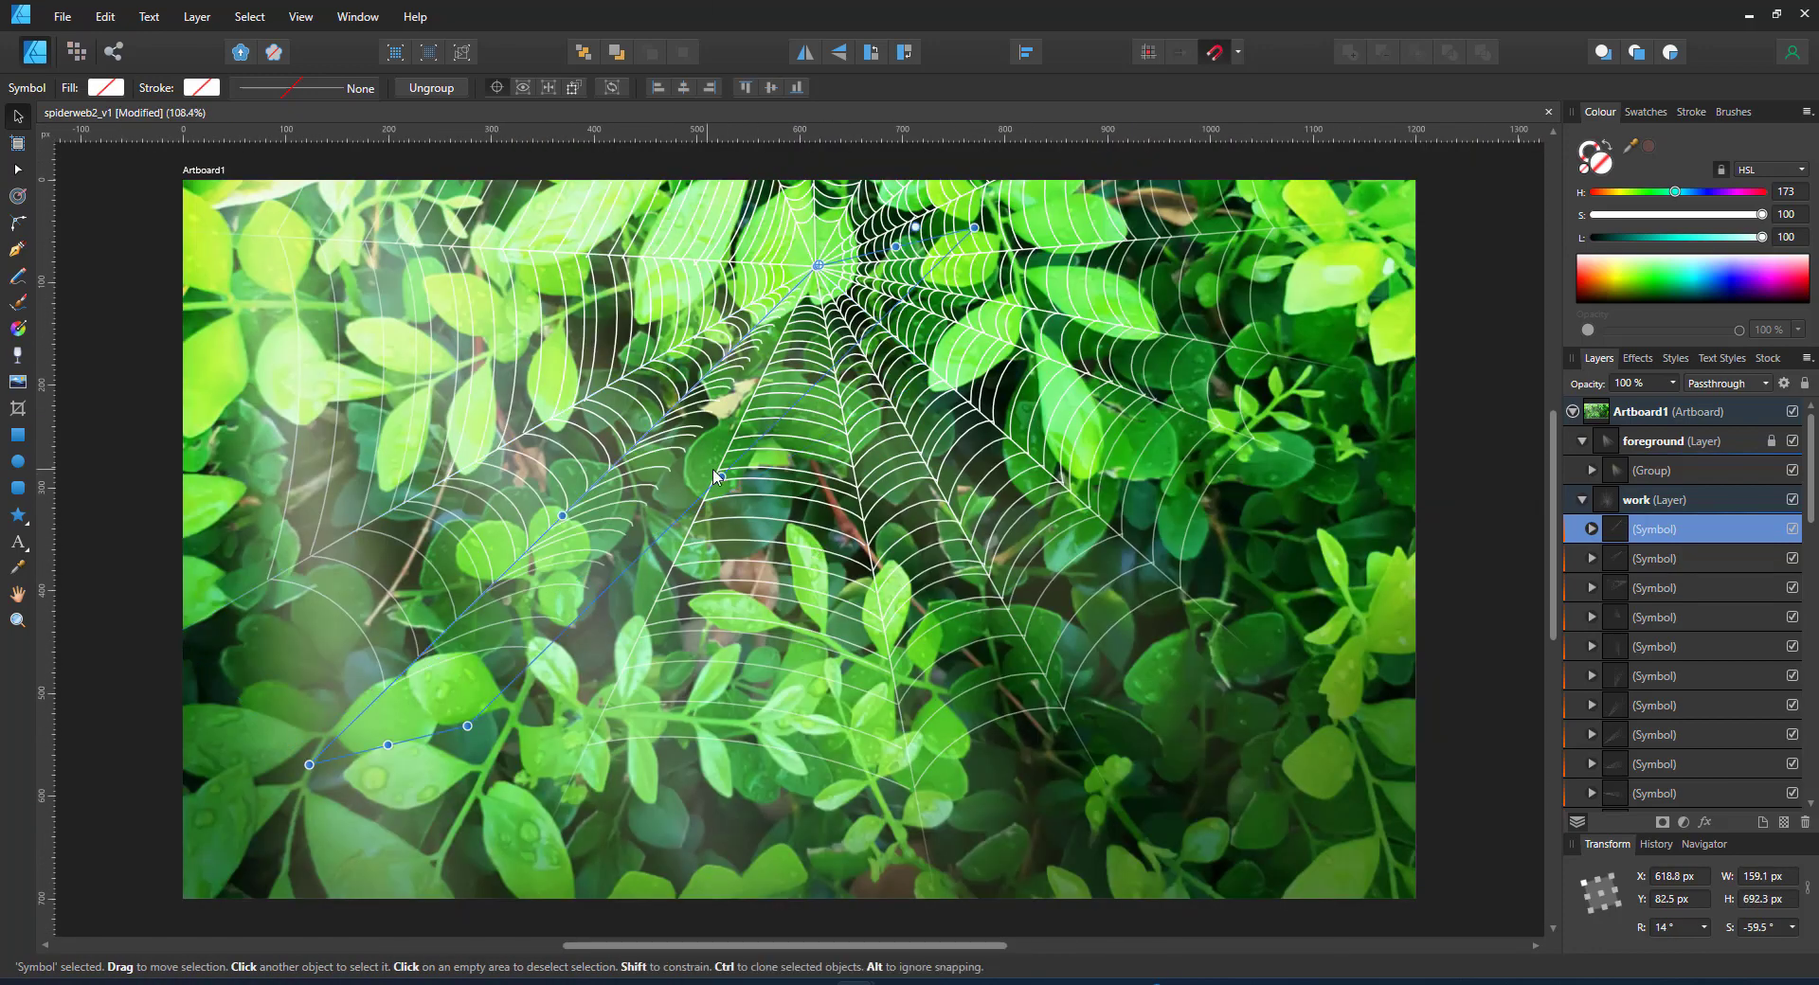
pyautogui.moveTo(800, 457); pyautogui.dragTo(760, 572)
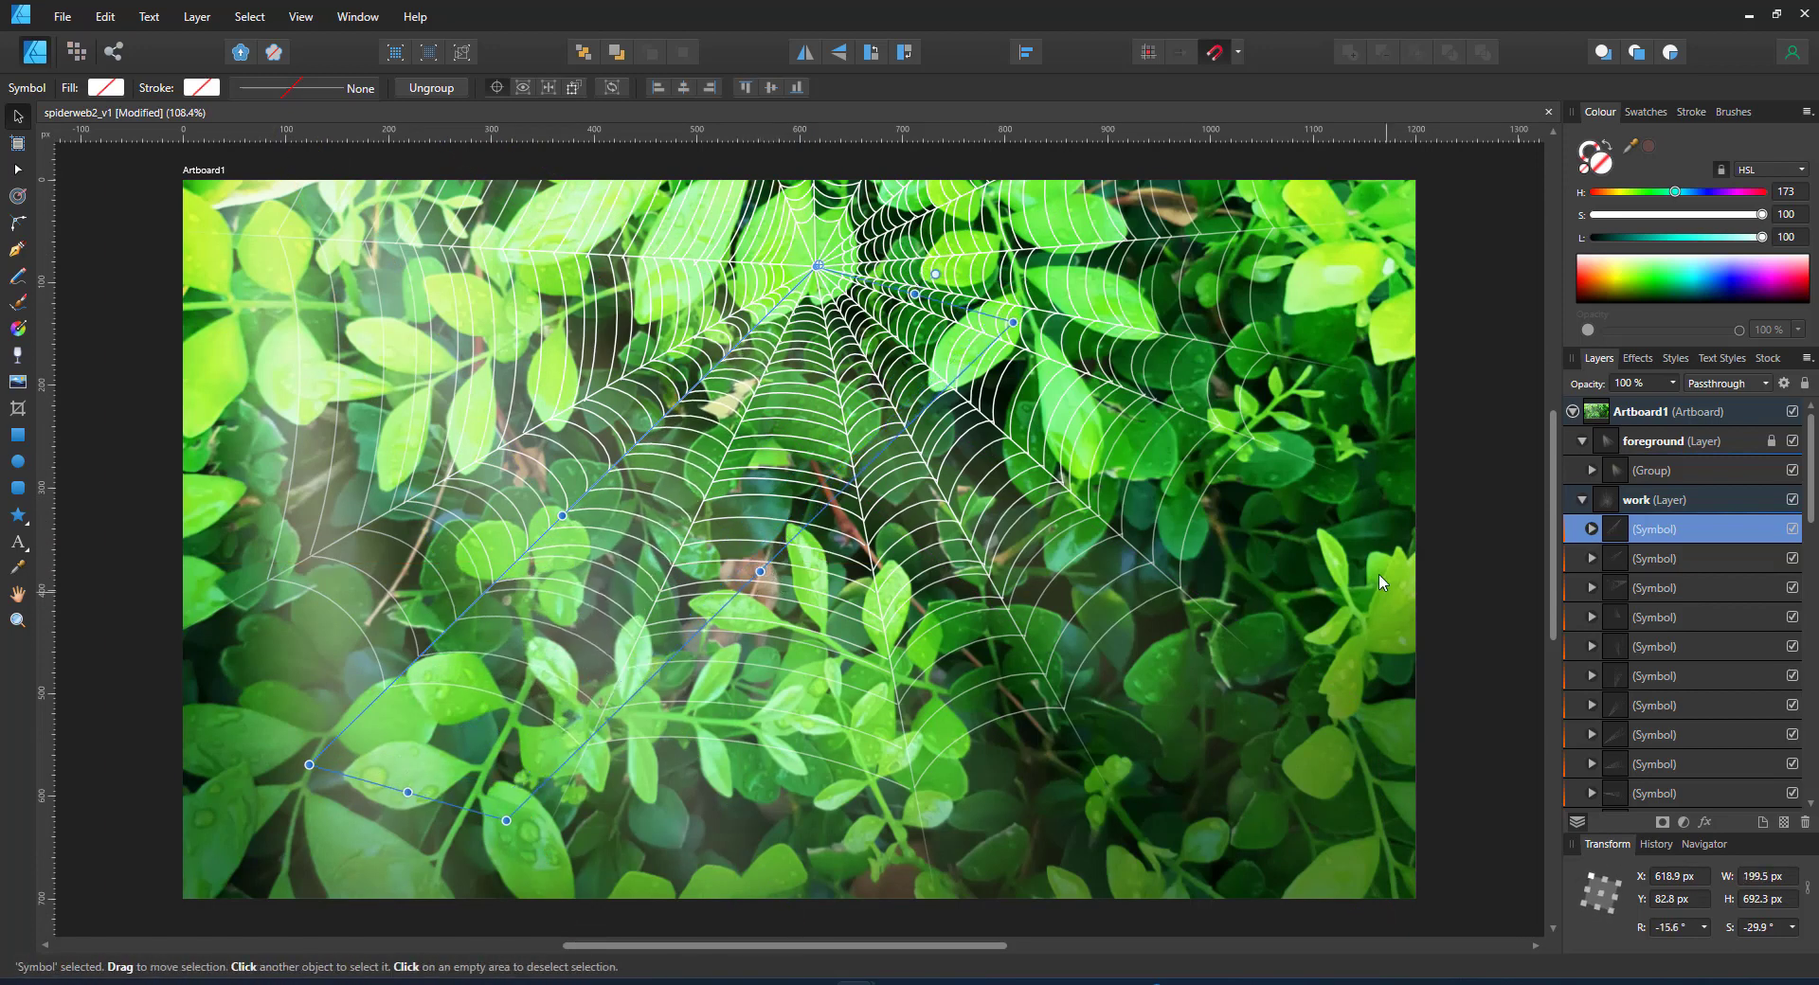
# - Select all the web symbols in the work layer and group them
pyautogui.scroll(-3, 1691, 702)
pyautogui.scroll(-1, 1691, 696)
pyautogui.keyDown('shift'); pyautogui.click(1688, 504); pyautogui.keyUp('shift')
pyautogui.click(1590, 501)
pyautogui.scroll(-2, 1116, 503)
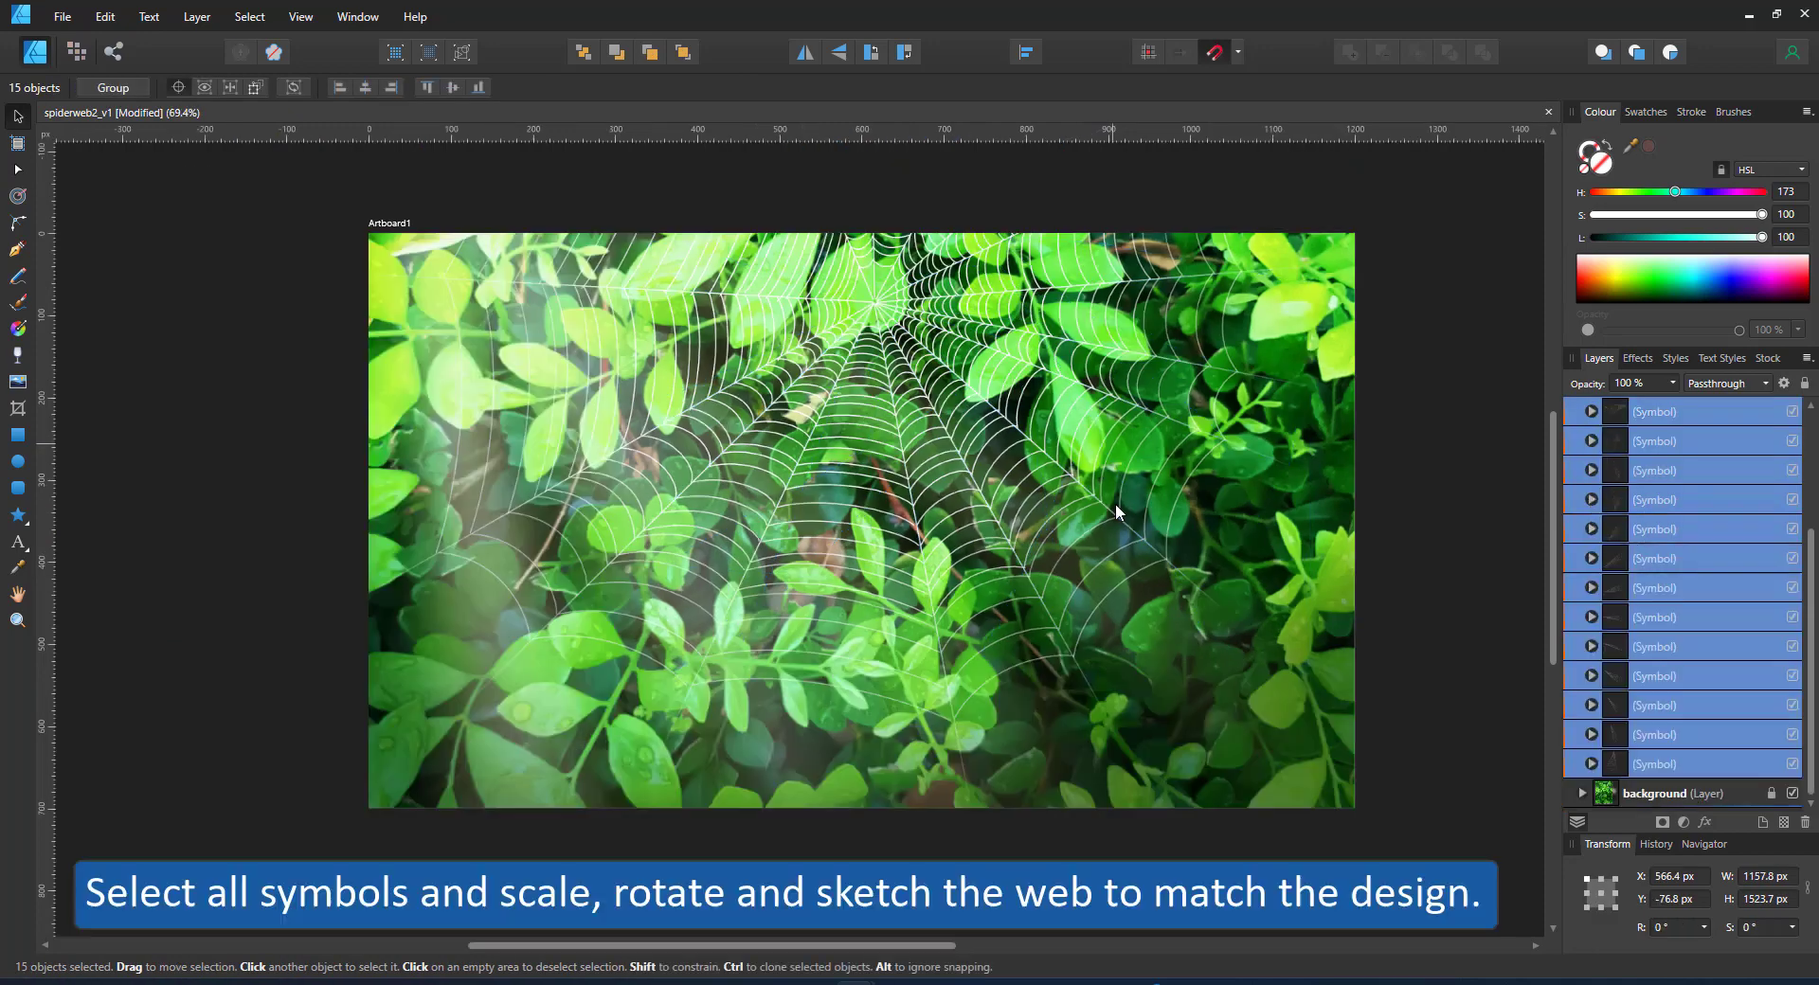
pyautogui.press('a')
pyautogui.scroll(-1, 1148, 379)
pyautogui.scroll(3, 1080, 211)
pyautogui.press('v')
pyautogui.hotkey('ctrl', 'g')
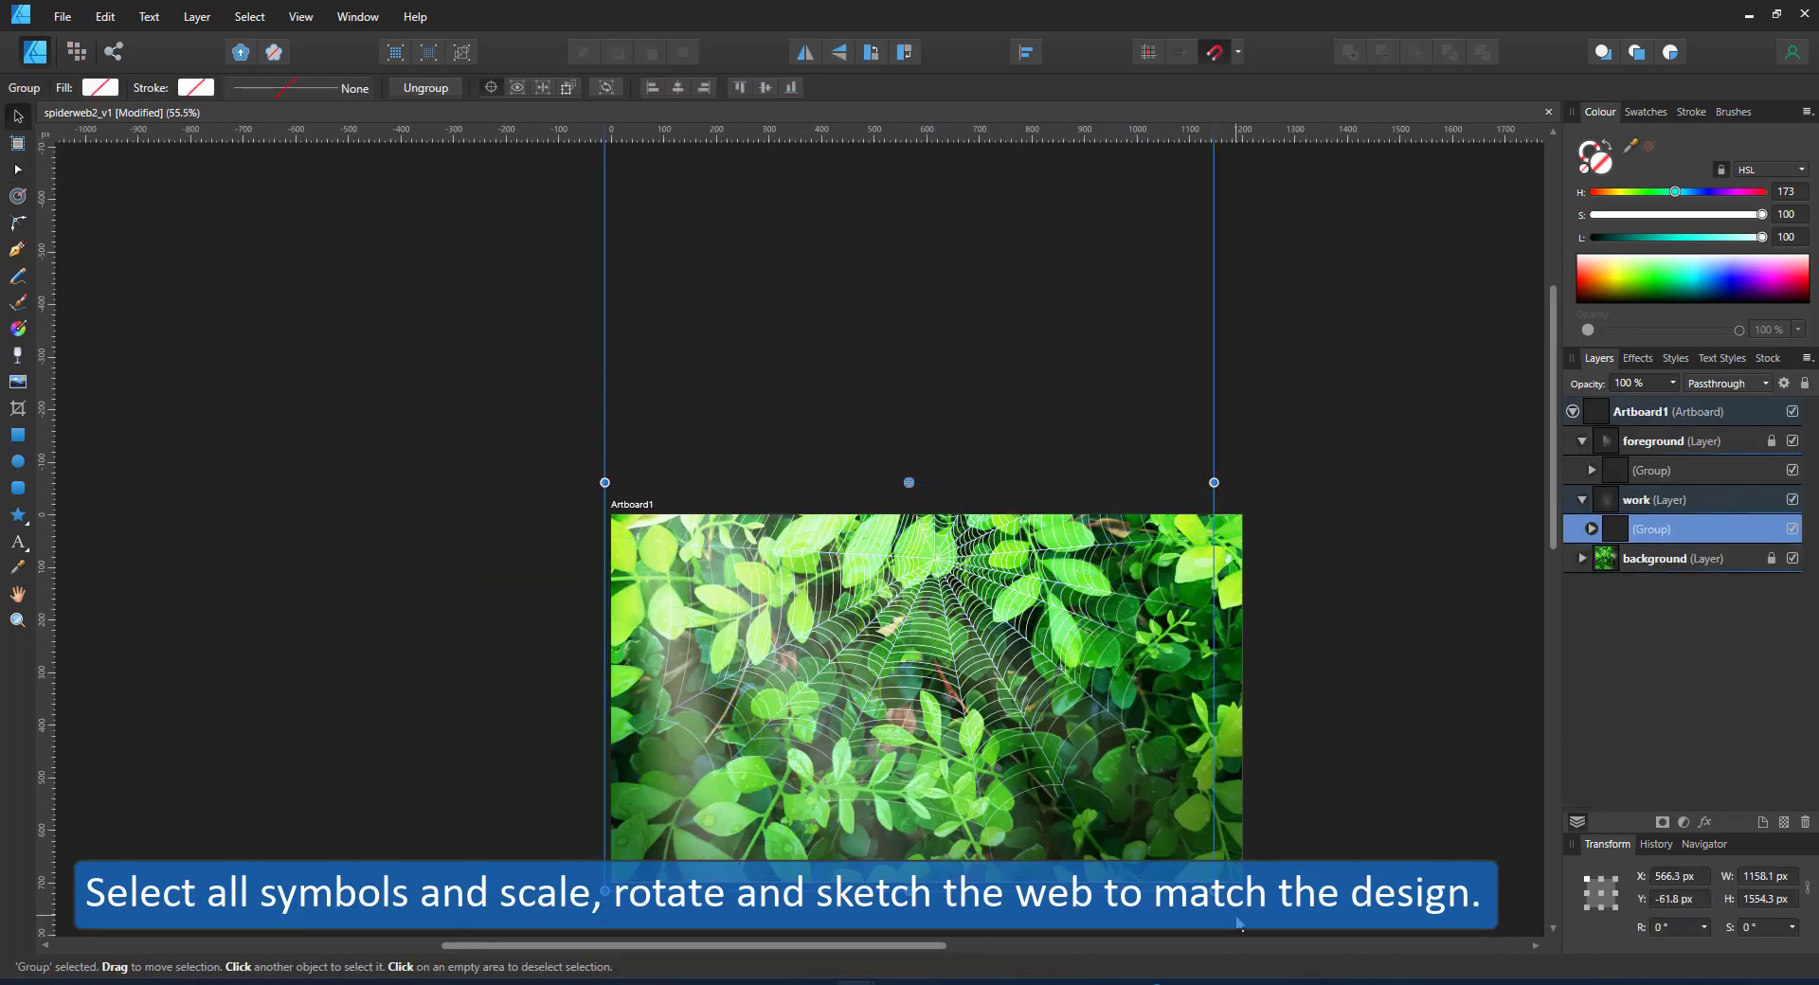
# - Rotate the web group to about -93.5°, resize it to about 753 × 932 px, and centre it over the leaves
pyautogui.moveTo(1213, 891); pyautogui.dragTo(1079, 749)
pyautogui.moveTo(1010, 618); pyautogui.dragTo(1046, 788)
pyautogui.moveTo(942, 399); pyautogui.dragTo(1227, 706)
pyautogui.scroll(3, 1208, 758)
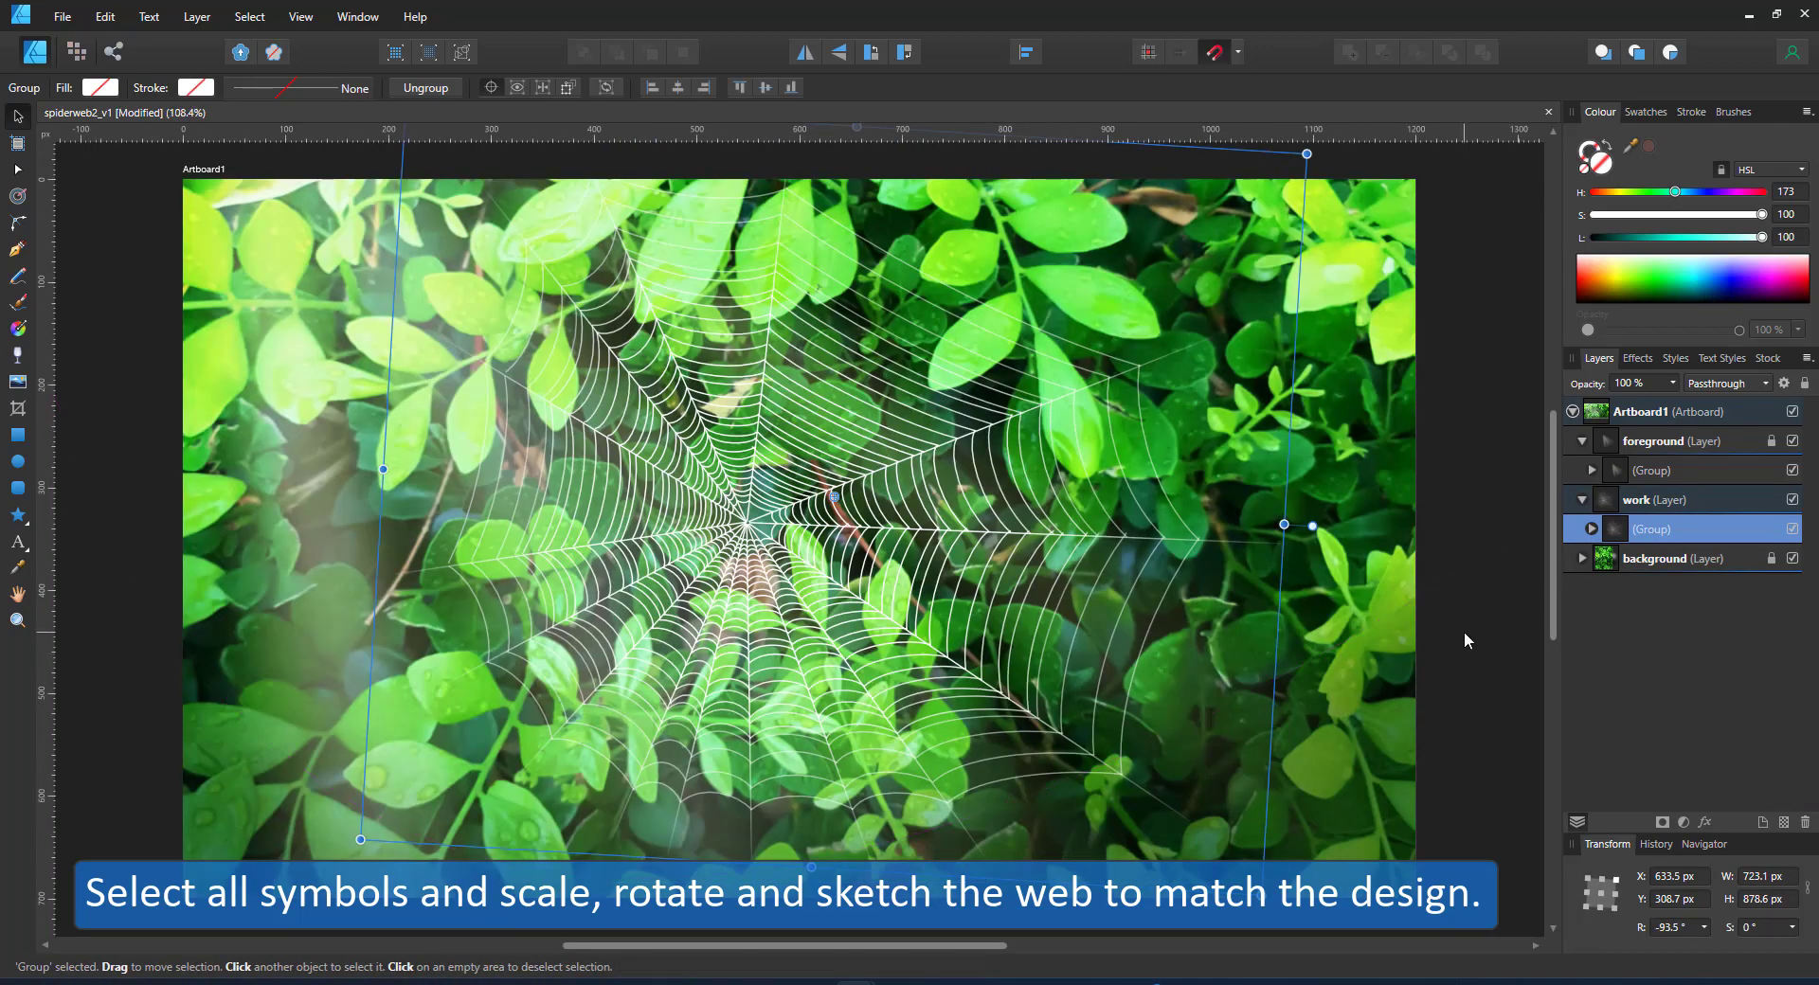
pyautogui.moveTo(360, 839); pyautogui.dragTo(303, 867)
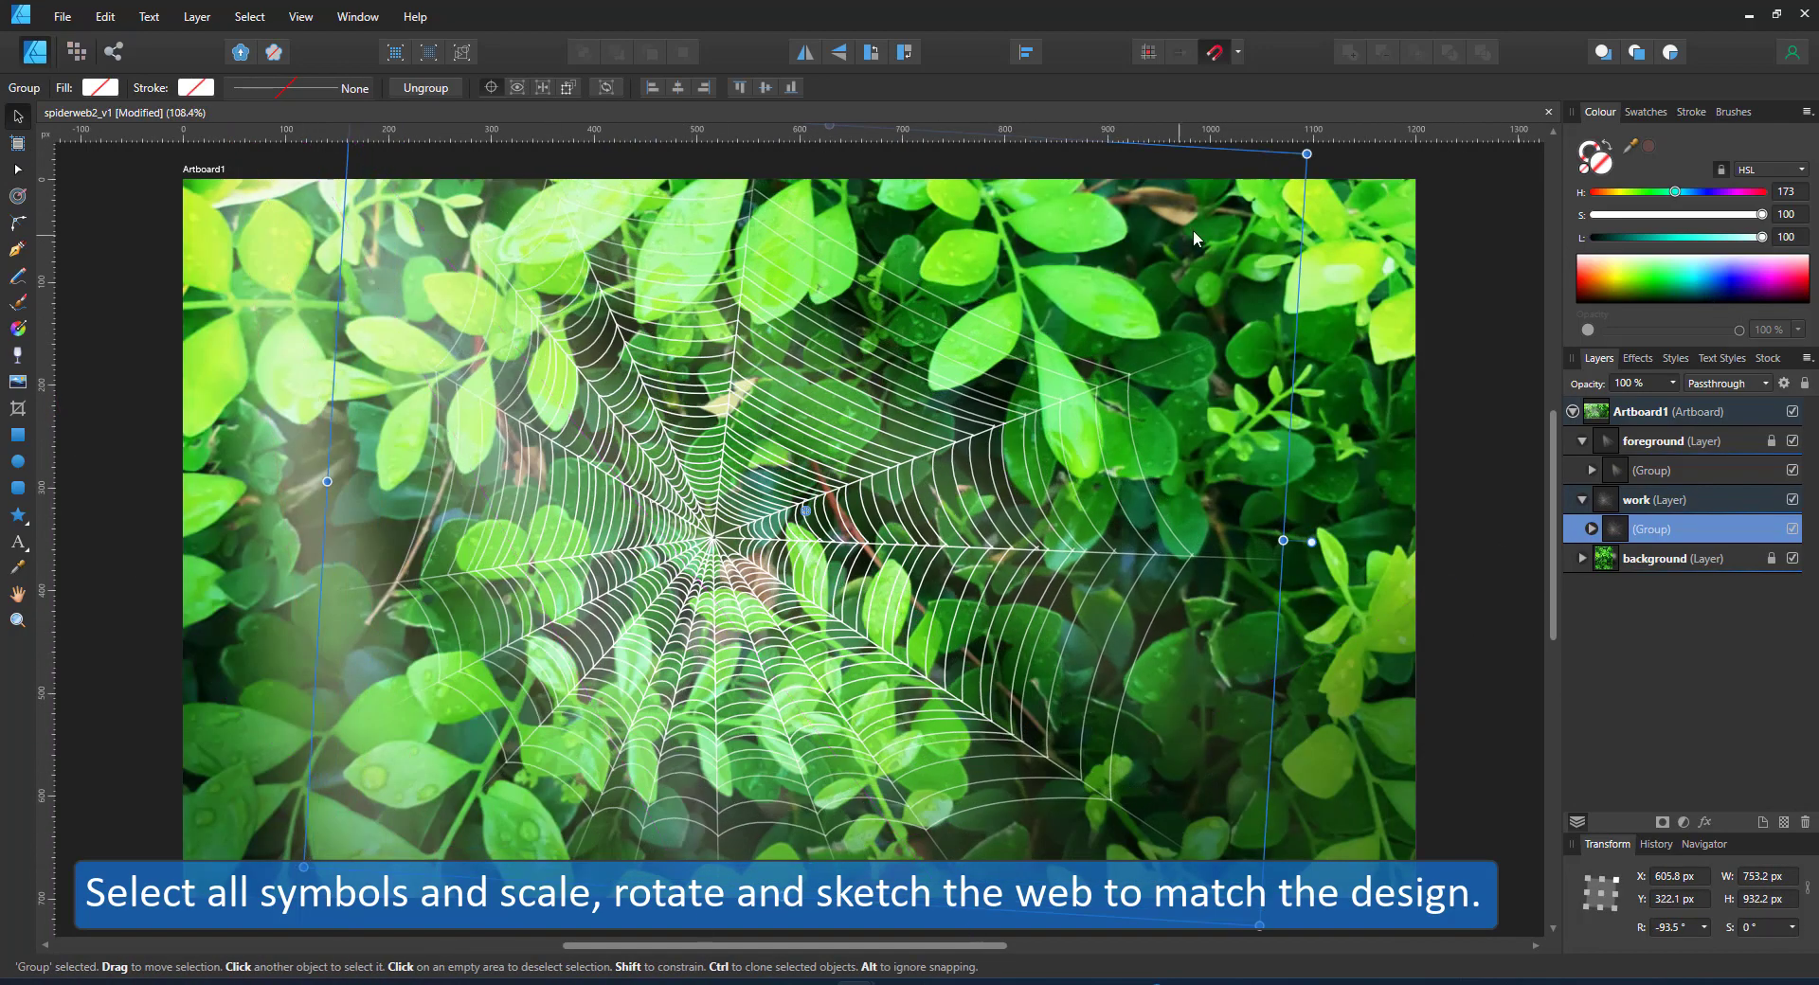
pyautogui.moveTo(984, 430); pyautogui.dragTo(1006, 436)
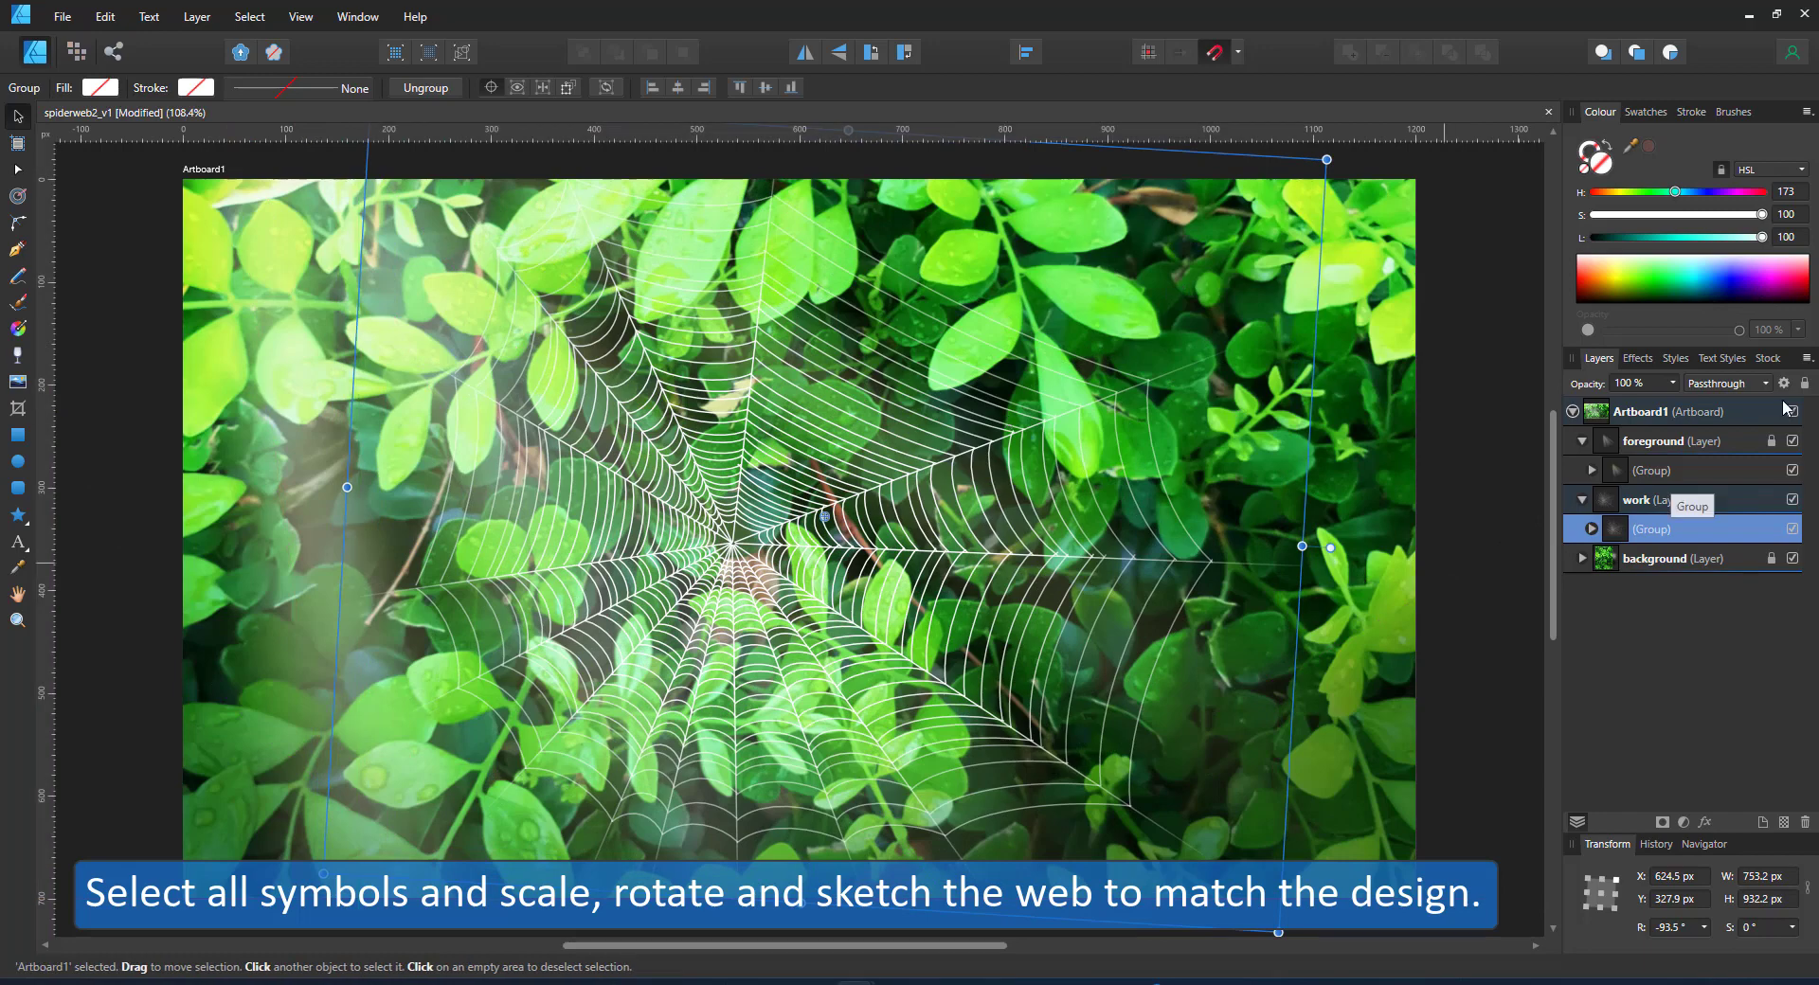
pyautogui.click(1462, 481)
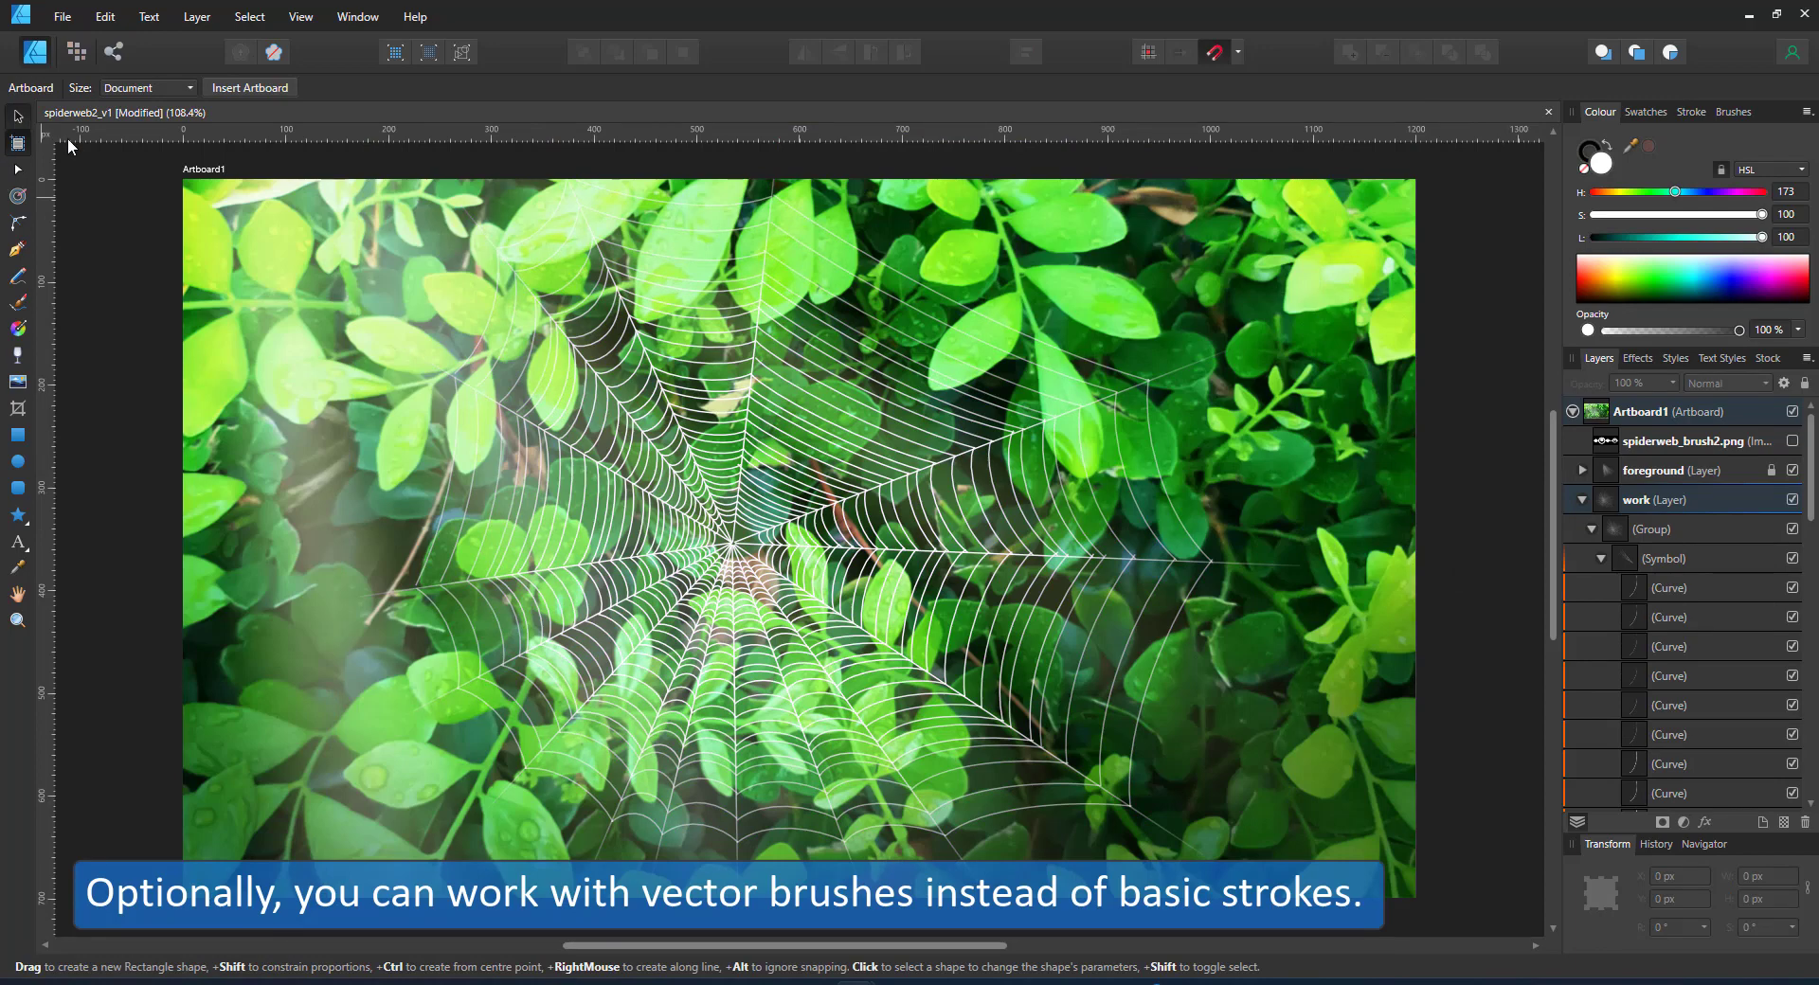
# - Select all curves inside the web's first symbol and assign them the second textured brush from the Brushes 2 category
pyautogui.press('v')
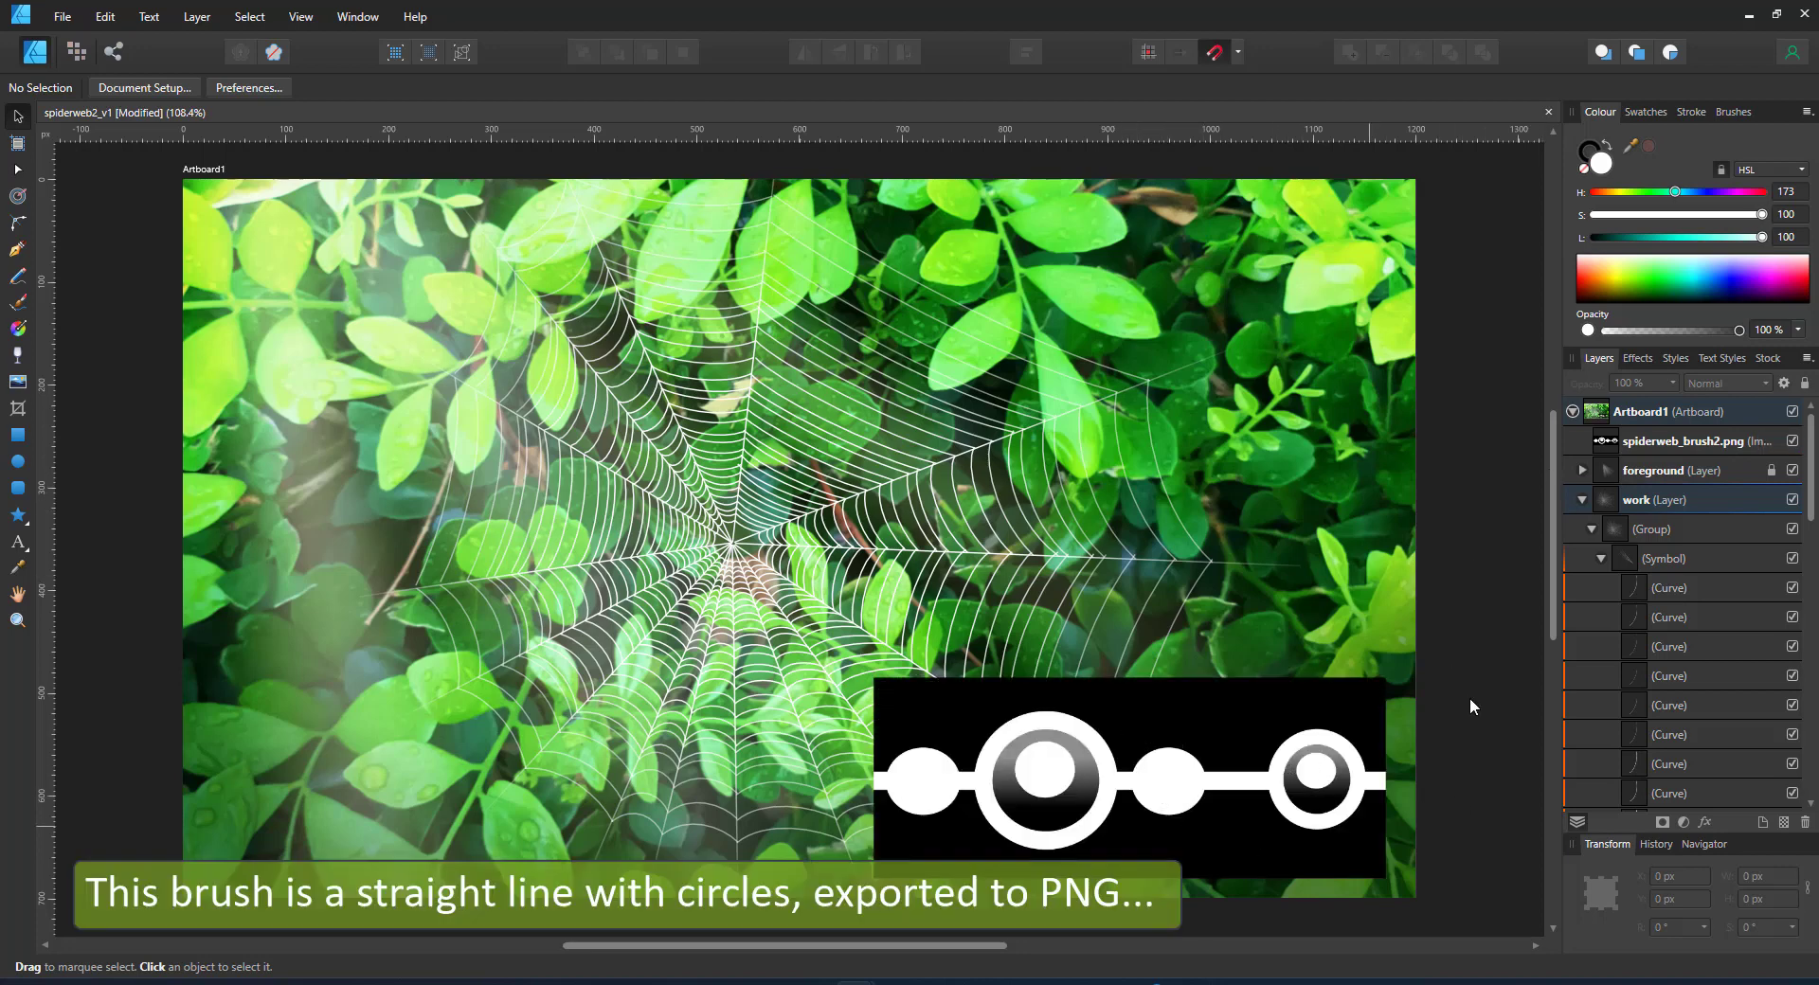
pyautogui.click(1744, 112)
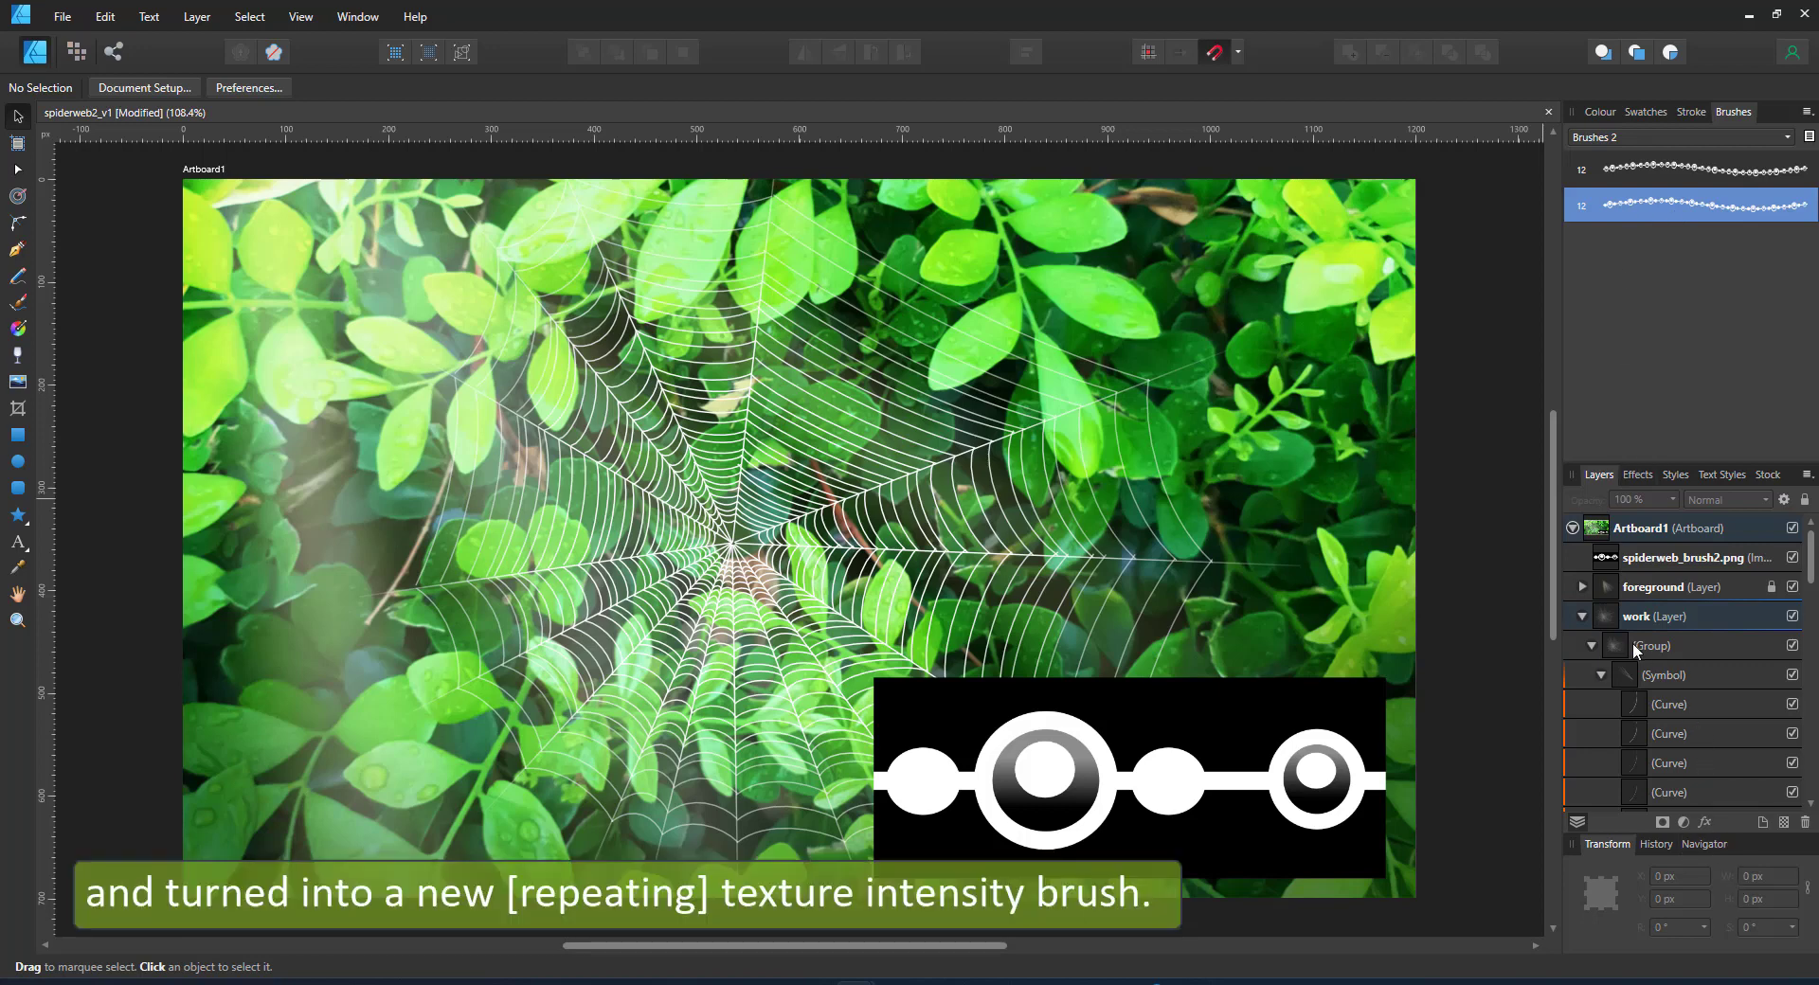
pyautogui.click(1696, 713)
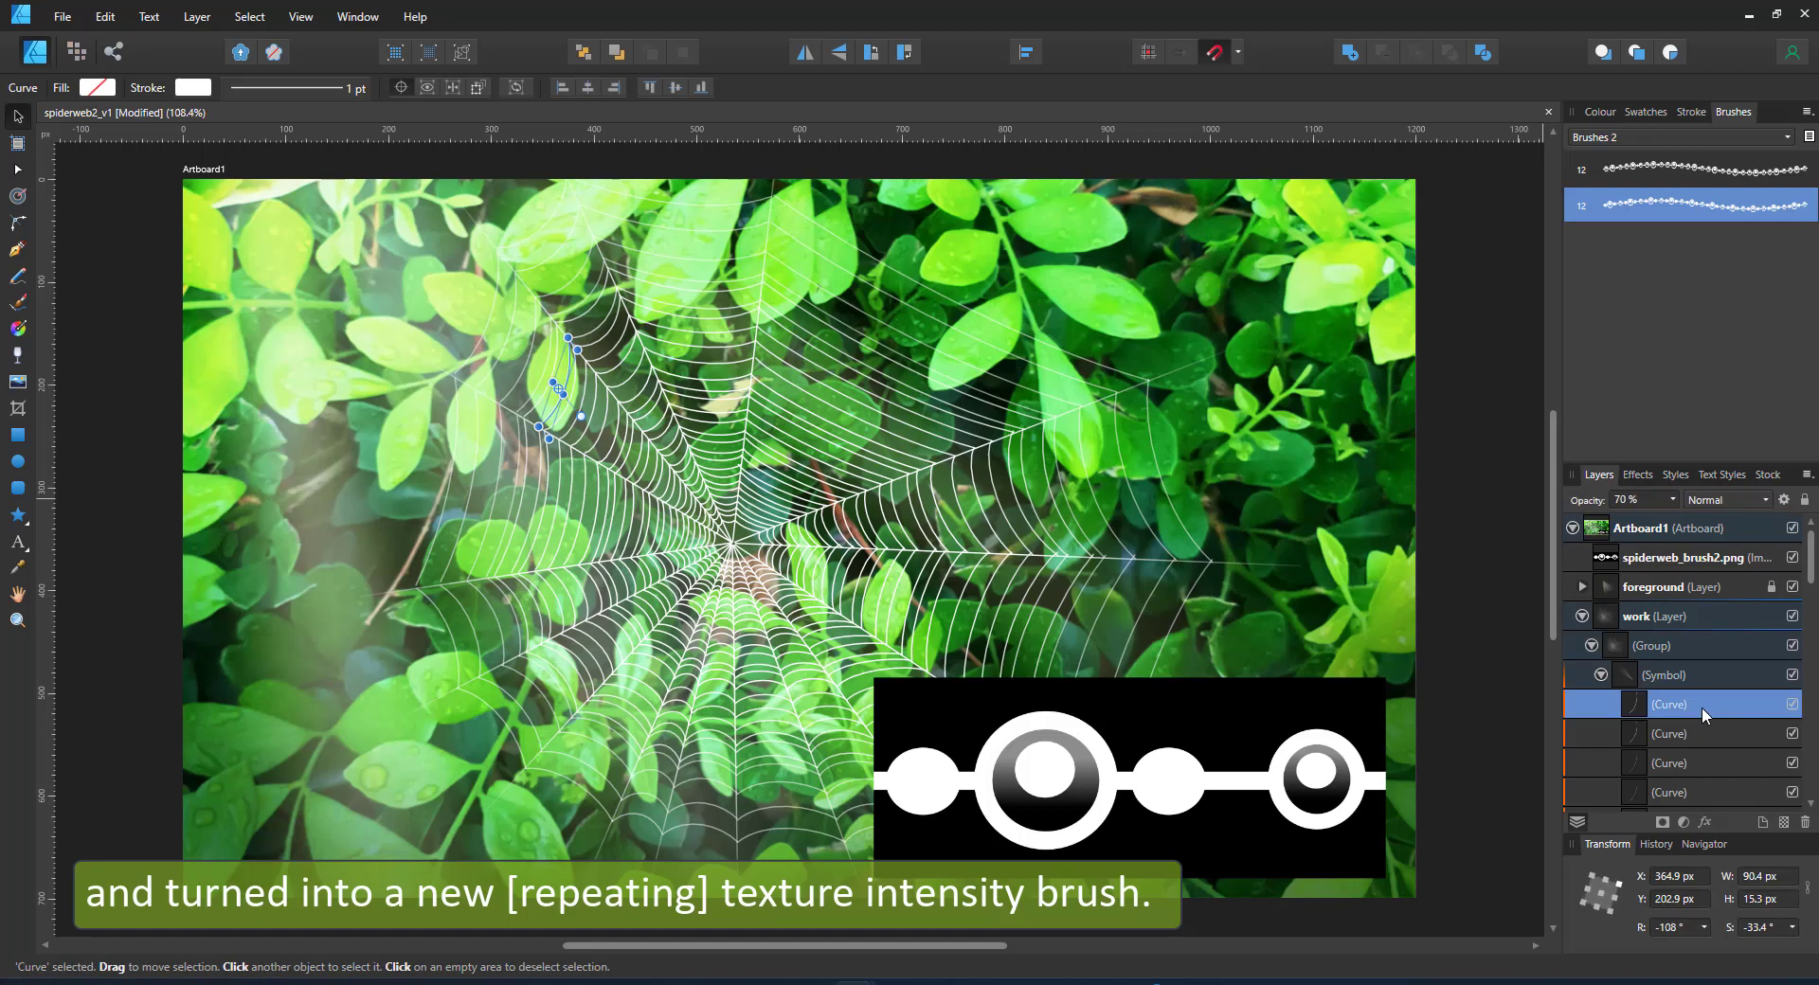
pyautogui.scroll(-3, 1702, 708)
pyautogui.scroll(-5, 1691, 705)
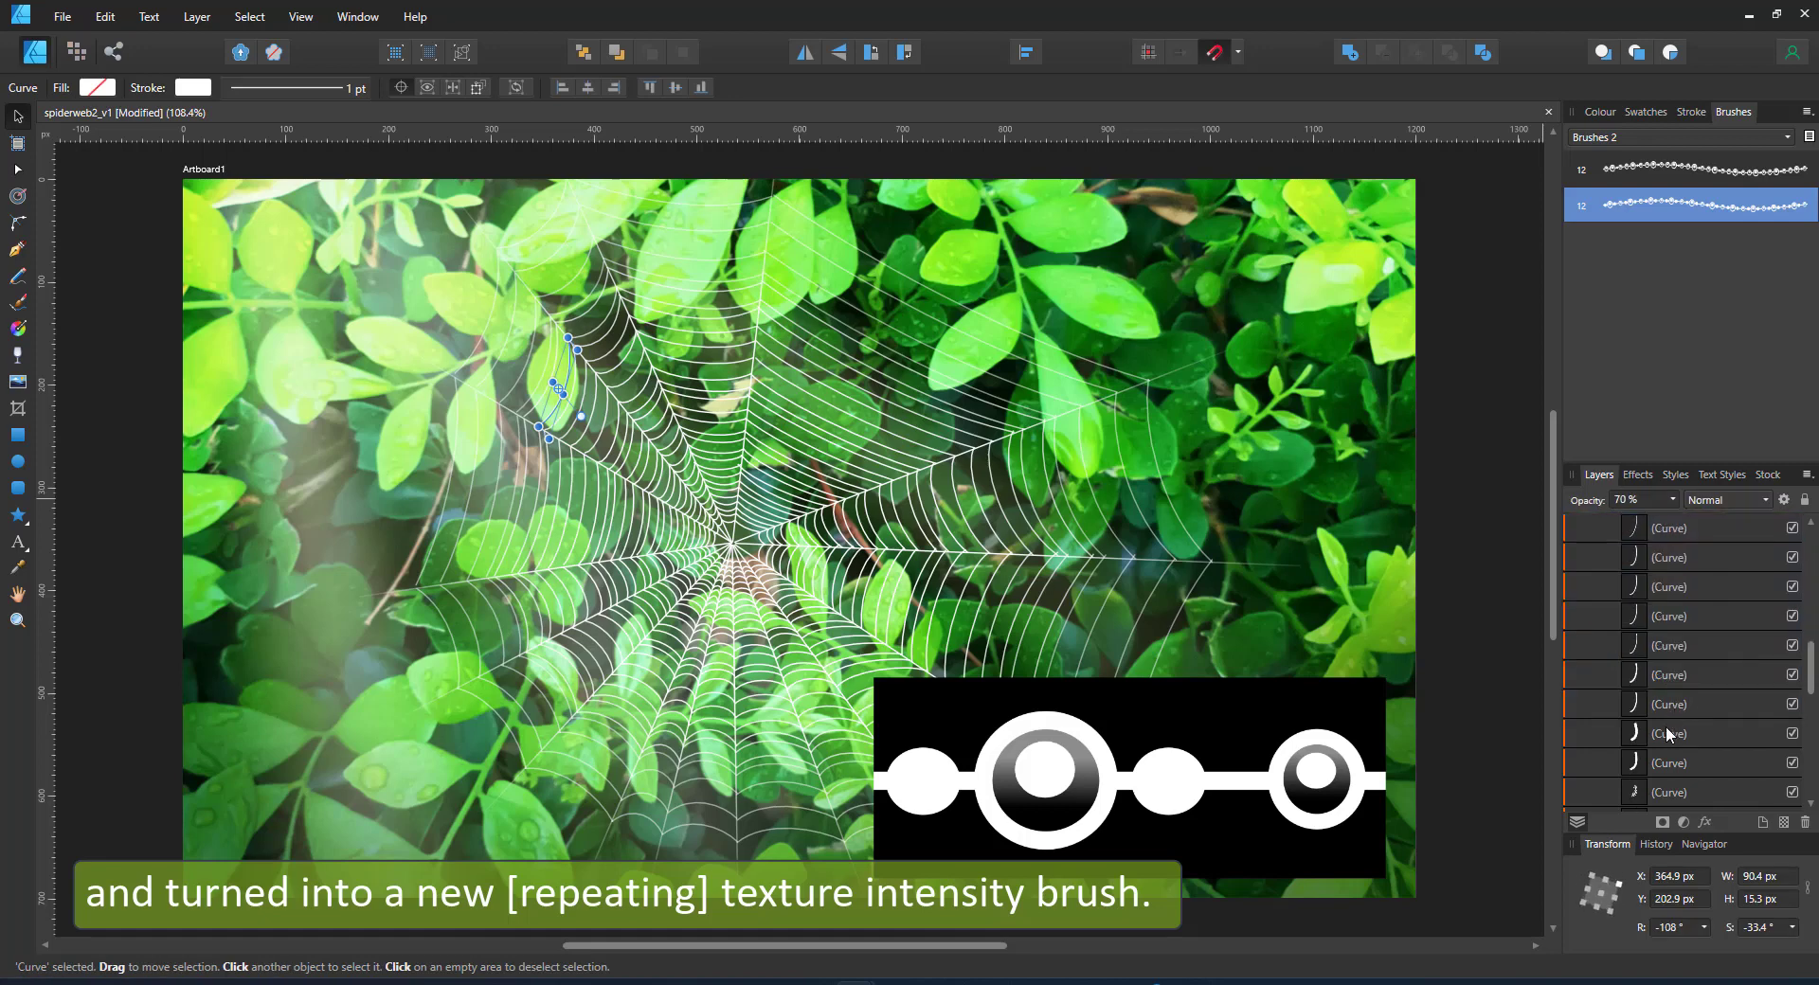
pyautogui.scroll(-3, 1696, 766)
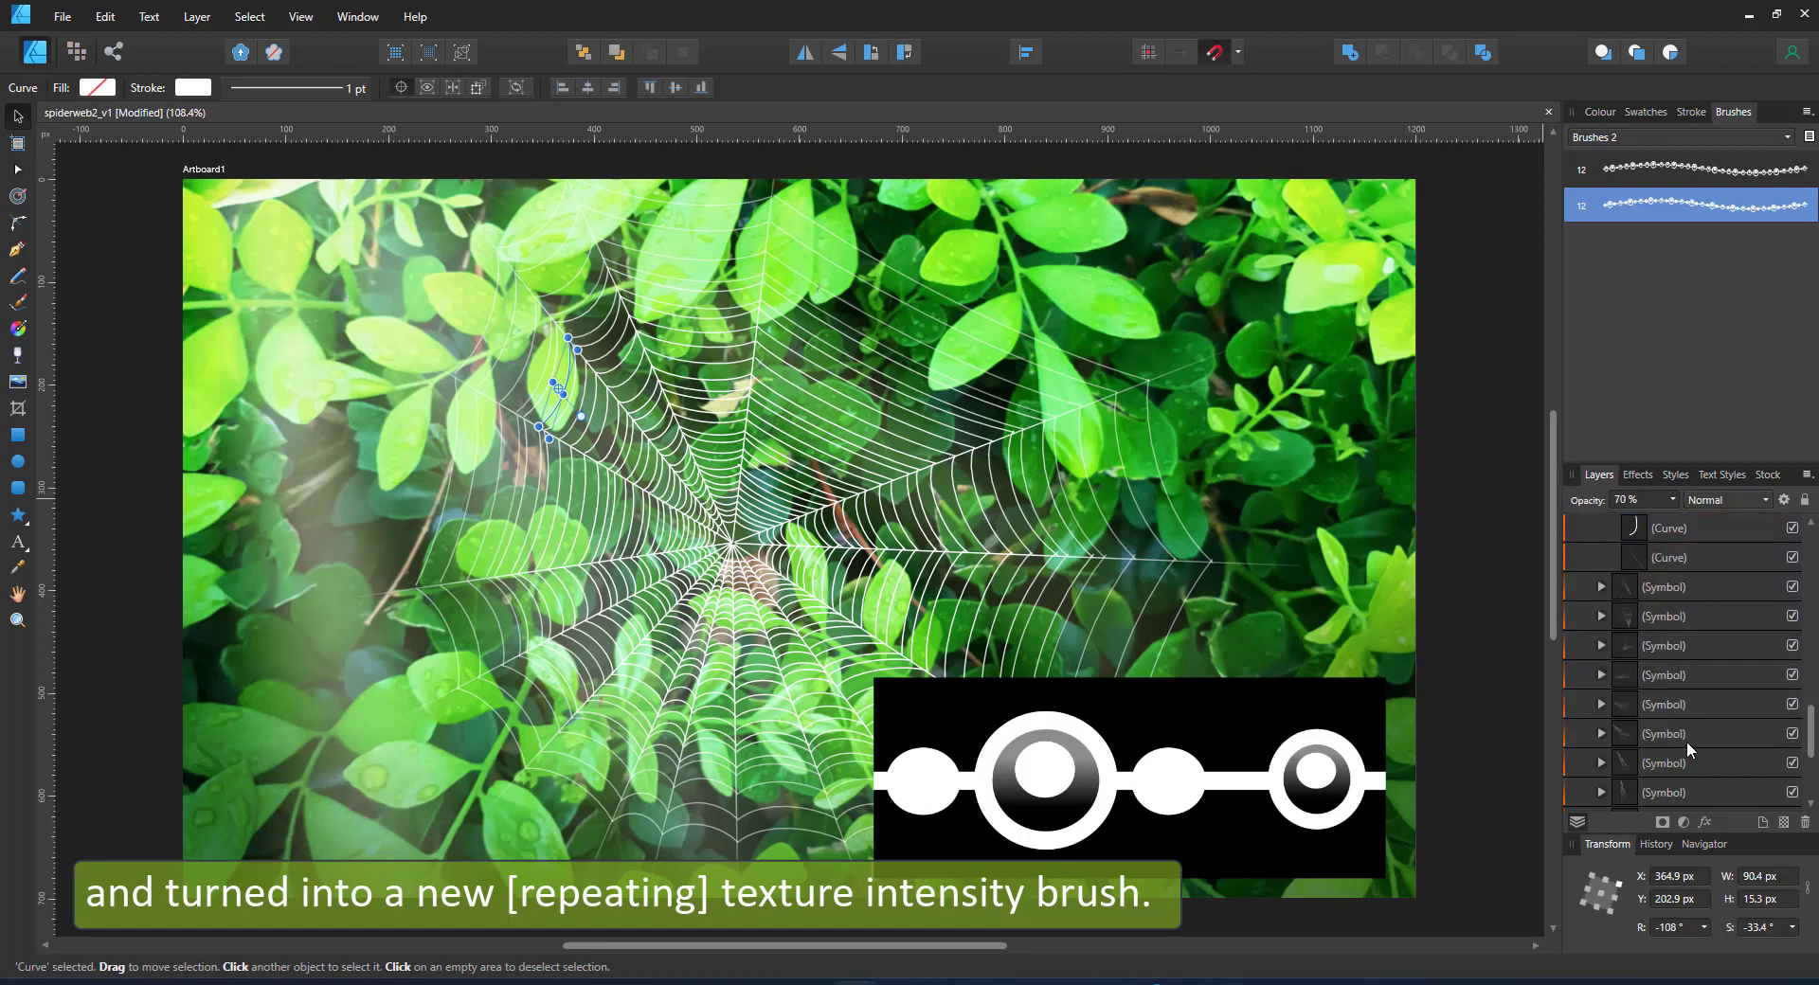
pyautogui.keyDown('shift'); pyautogui.click(1663, 556); pyautogui.keyUp('shift')
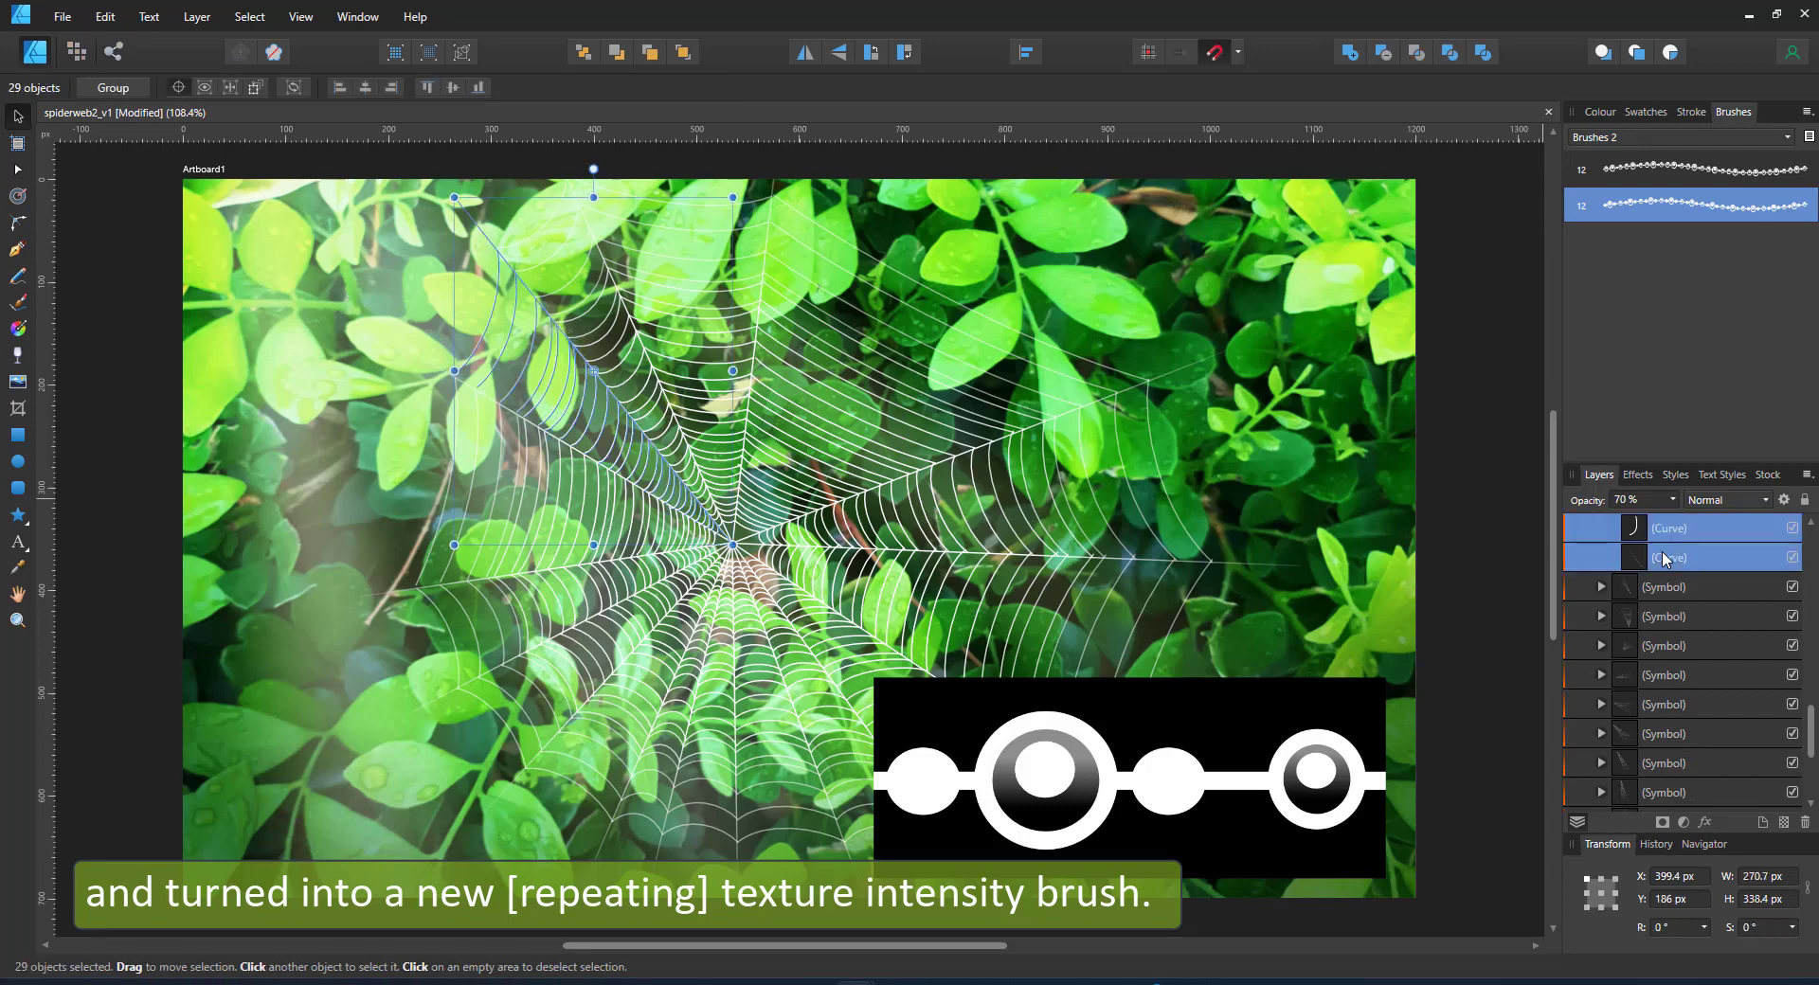
pyautogui.click(1658, 203)
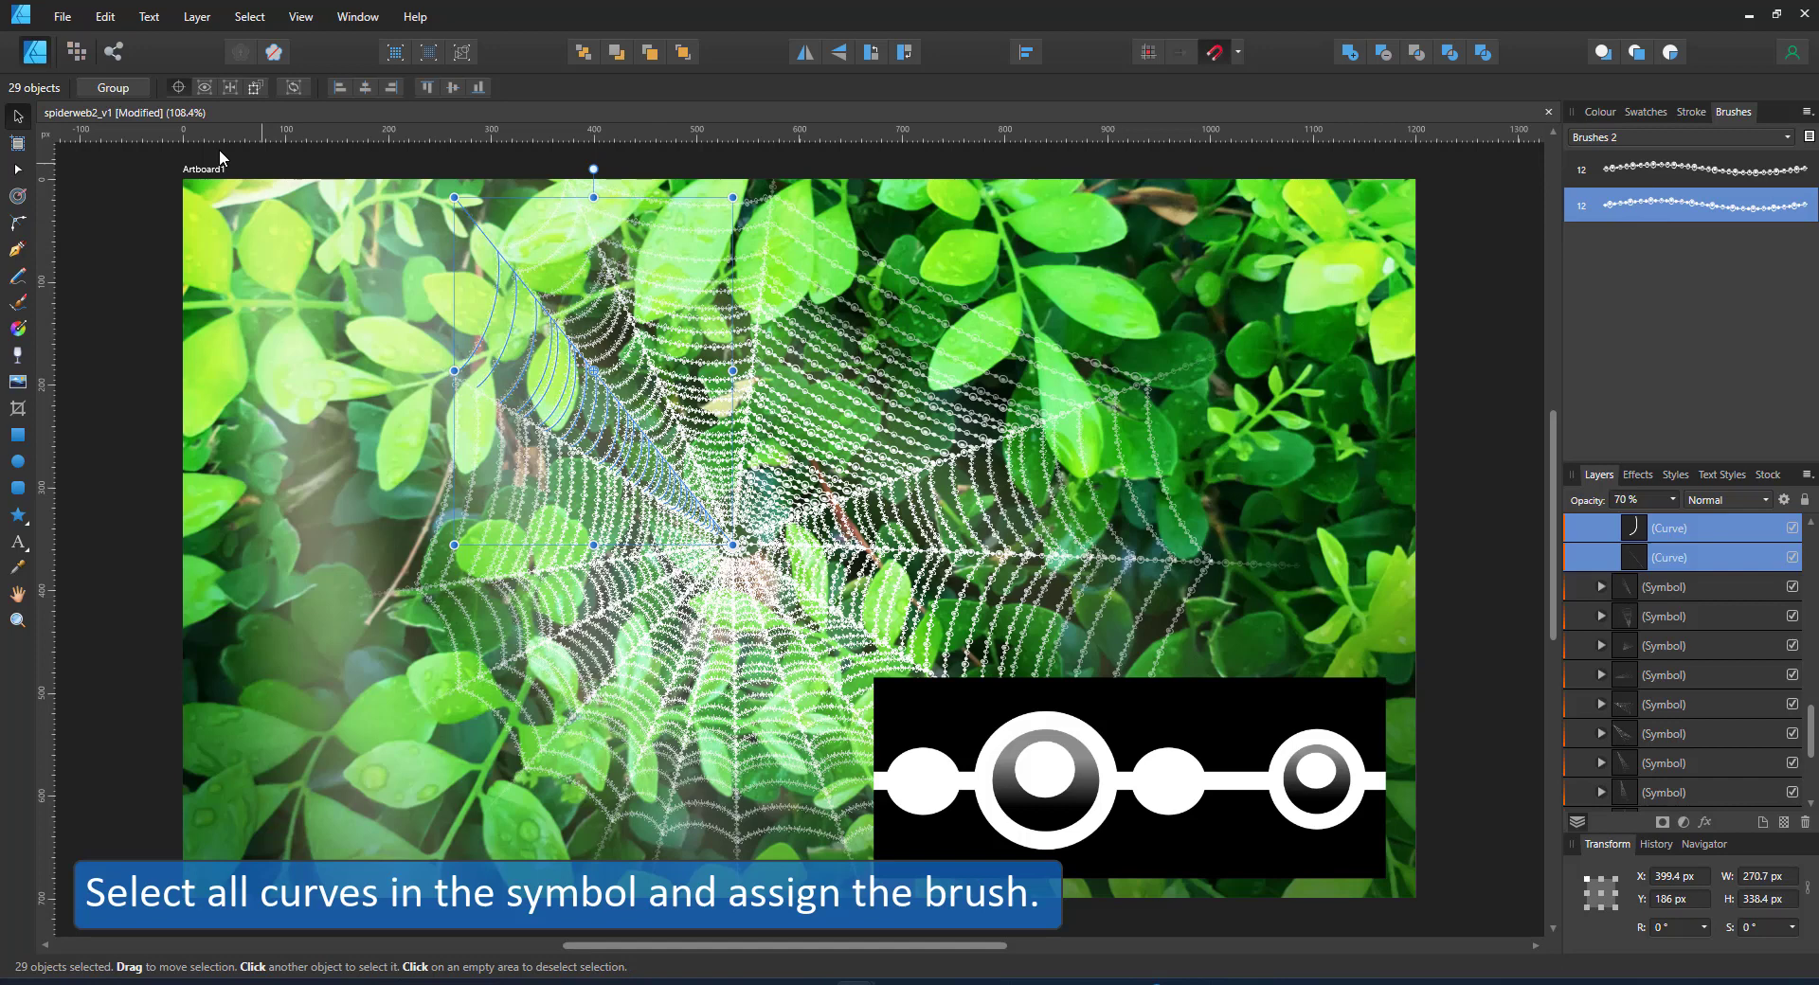
# - Try a 5 pt stroke width on the selected symbol curves, and settle on 6 pt
pyautogui.click(19, 252)
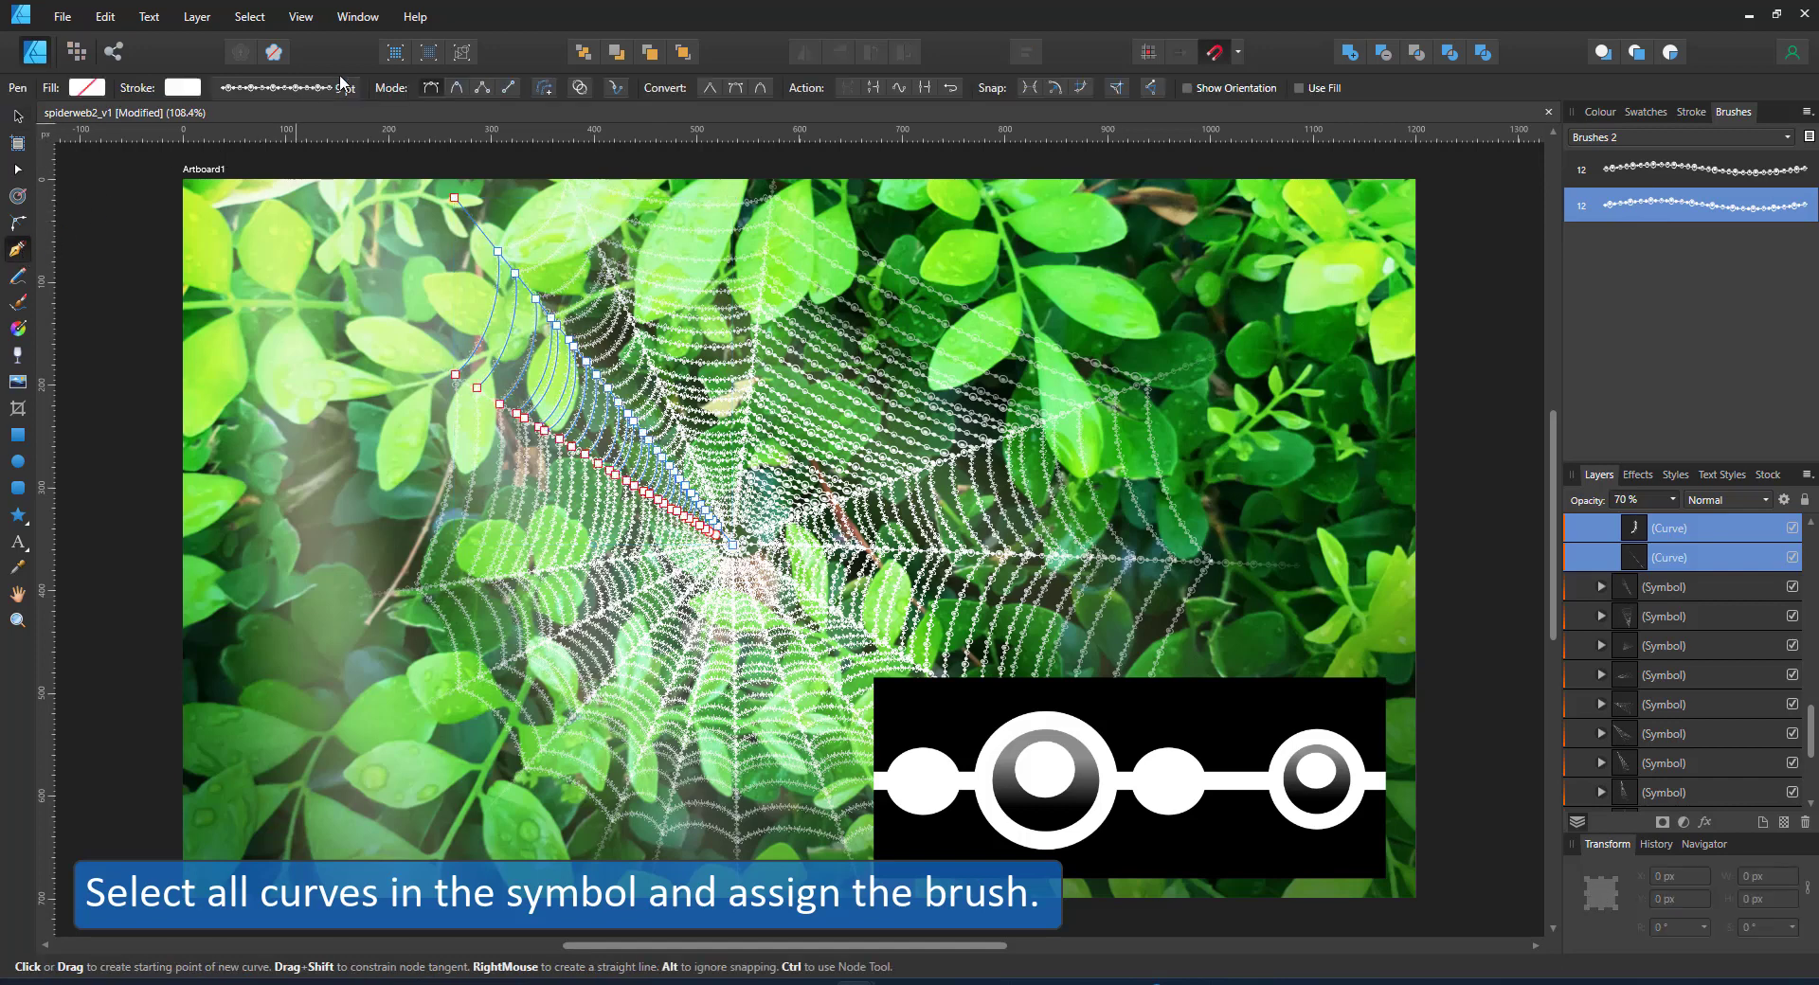
pyautogui.click(339, 89)
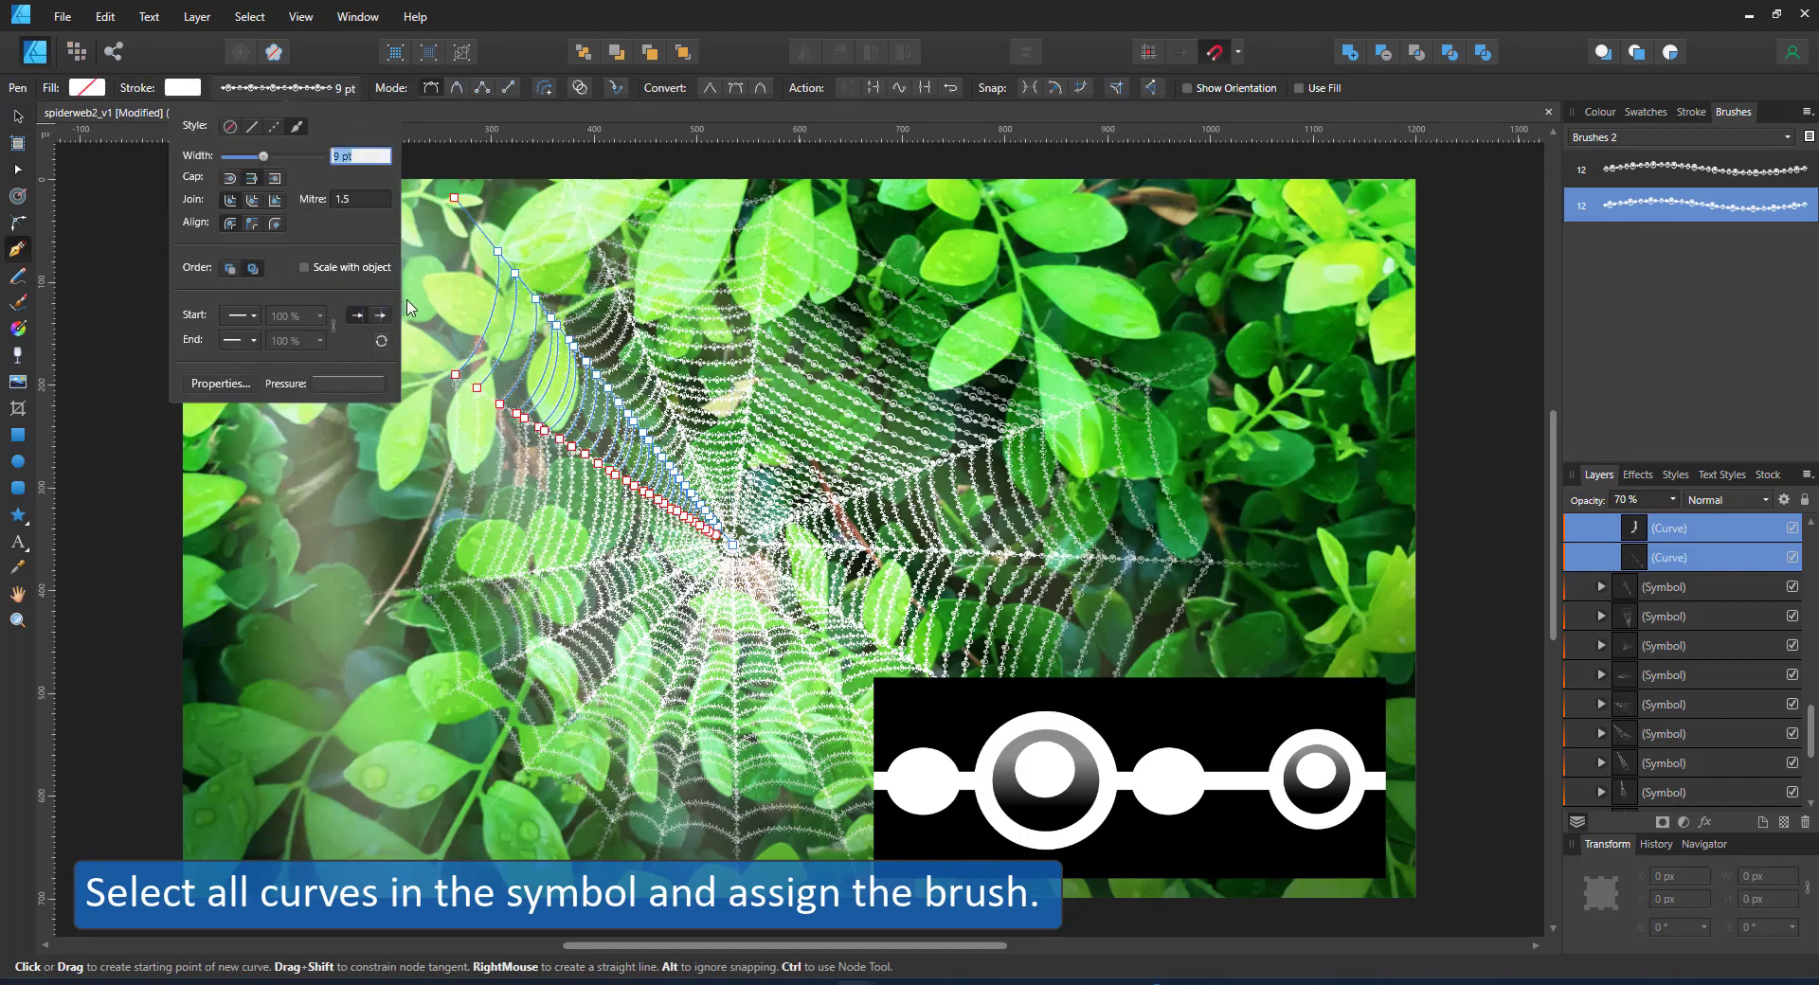
pyautogui.write('5')
pyautogui.press('Return')
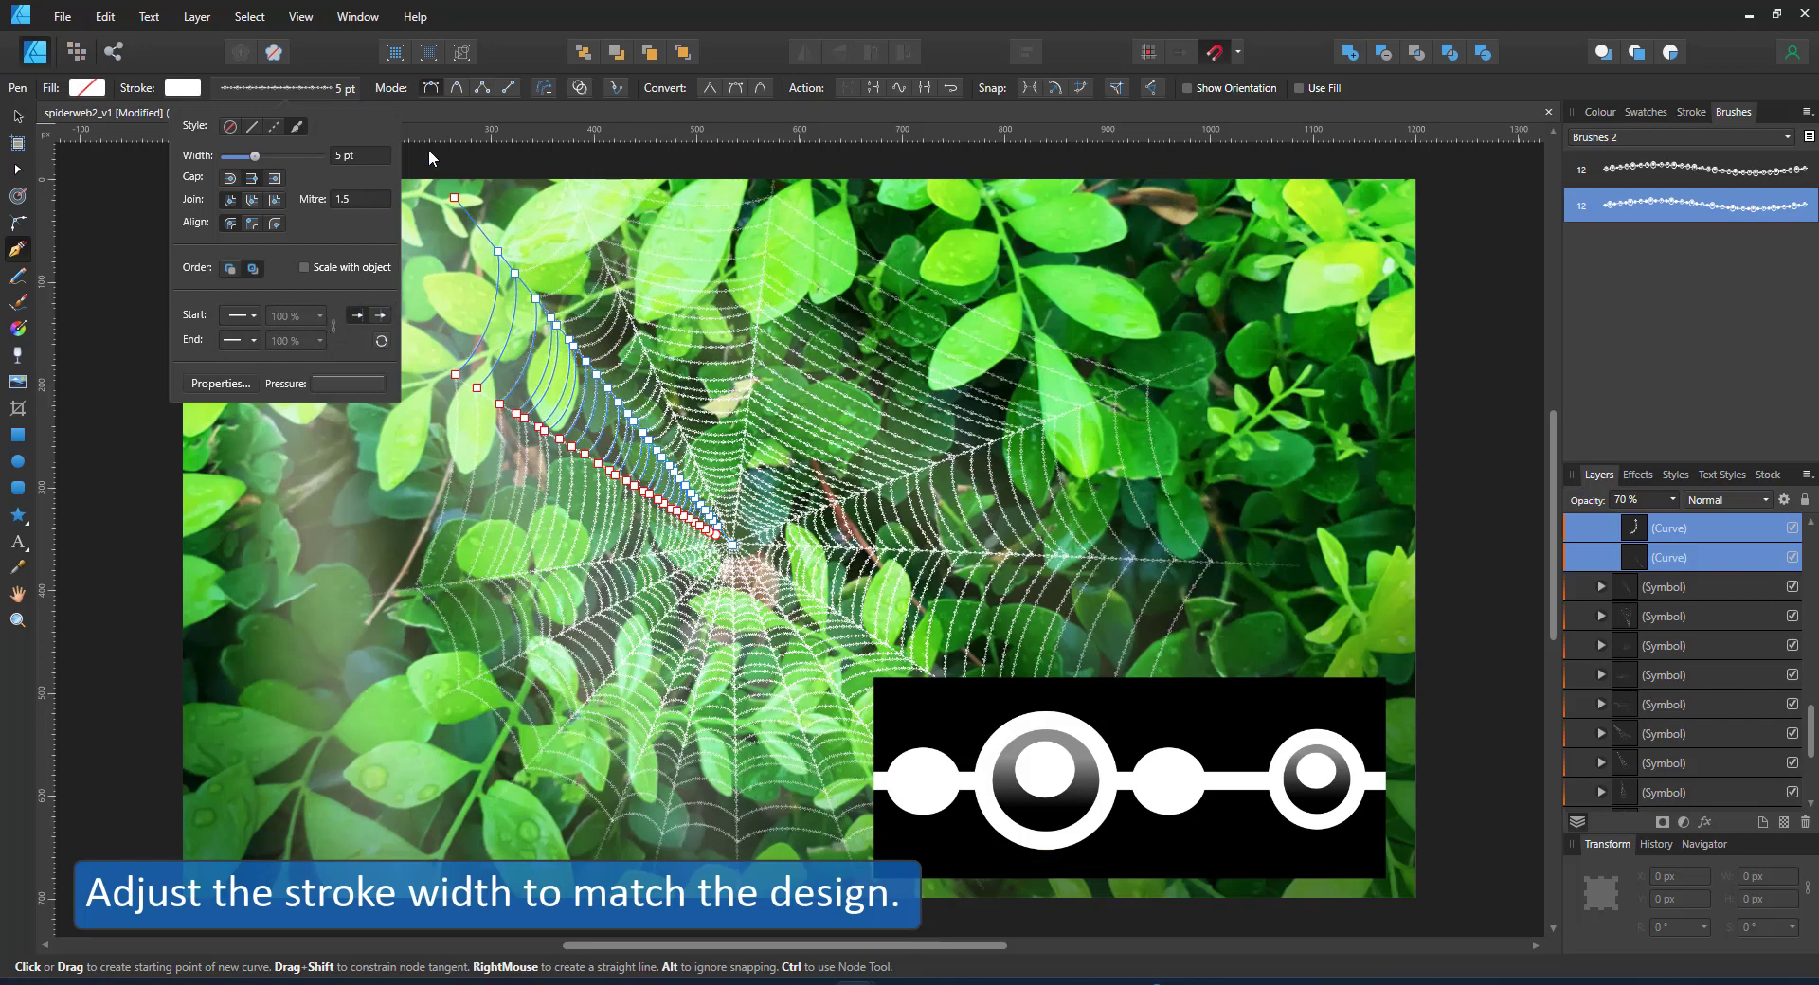
pyautogui.click(372, 158)
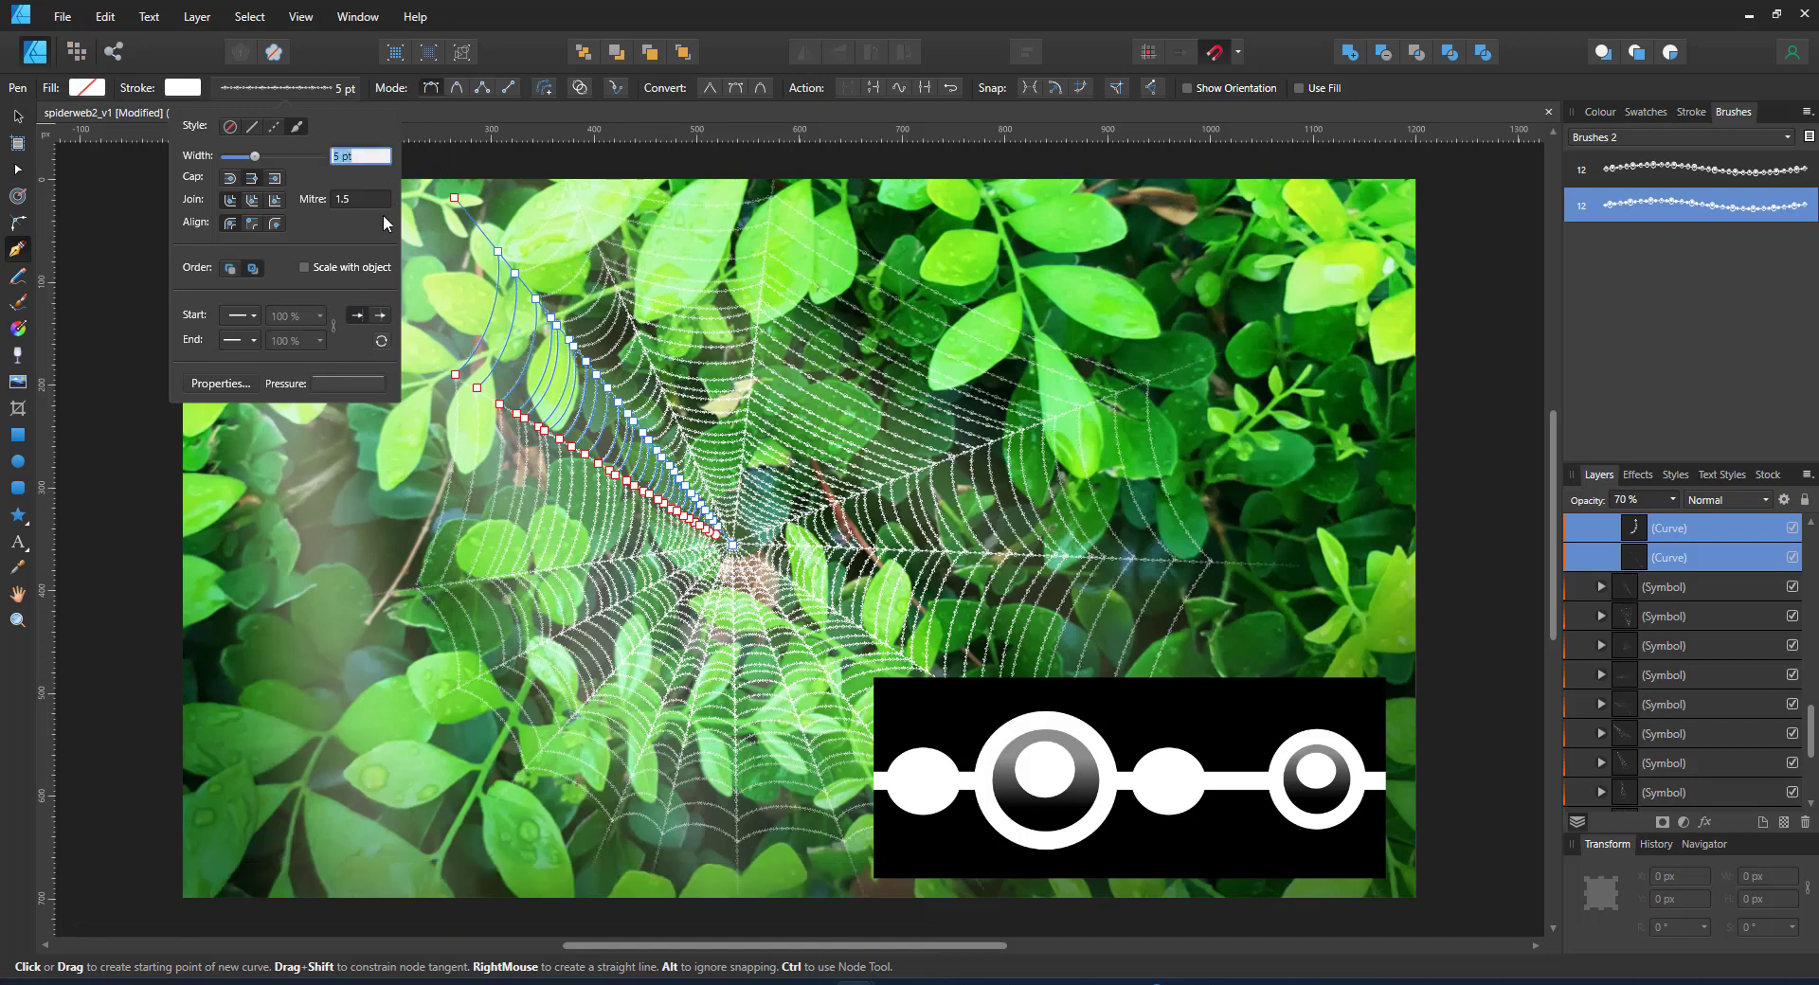
pyautogui.press('Return')
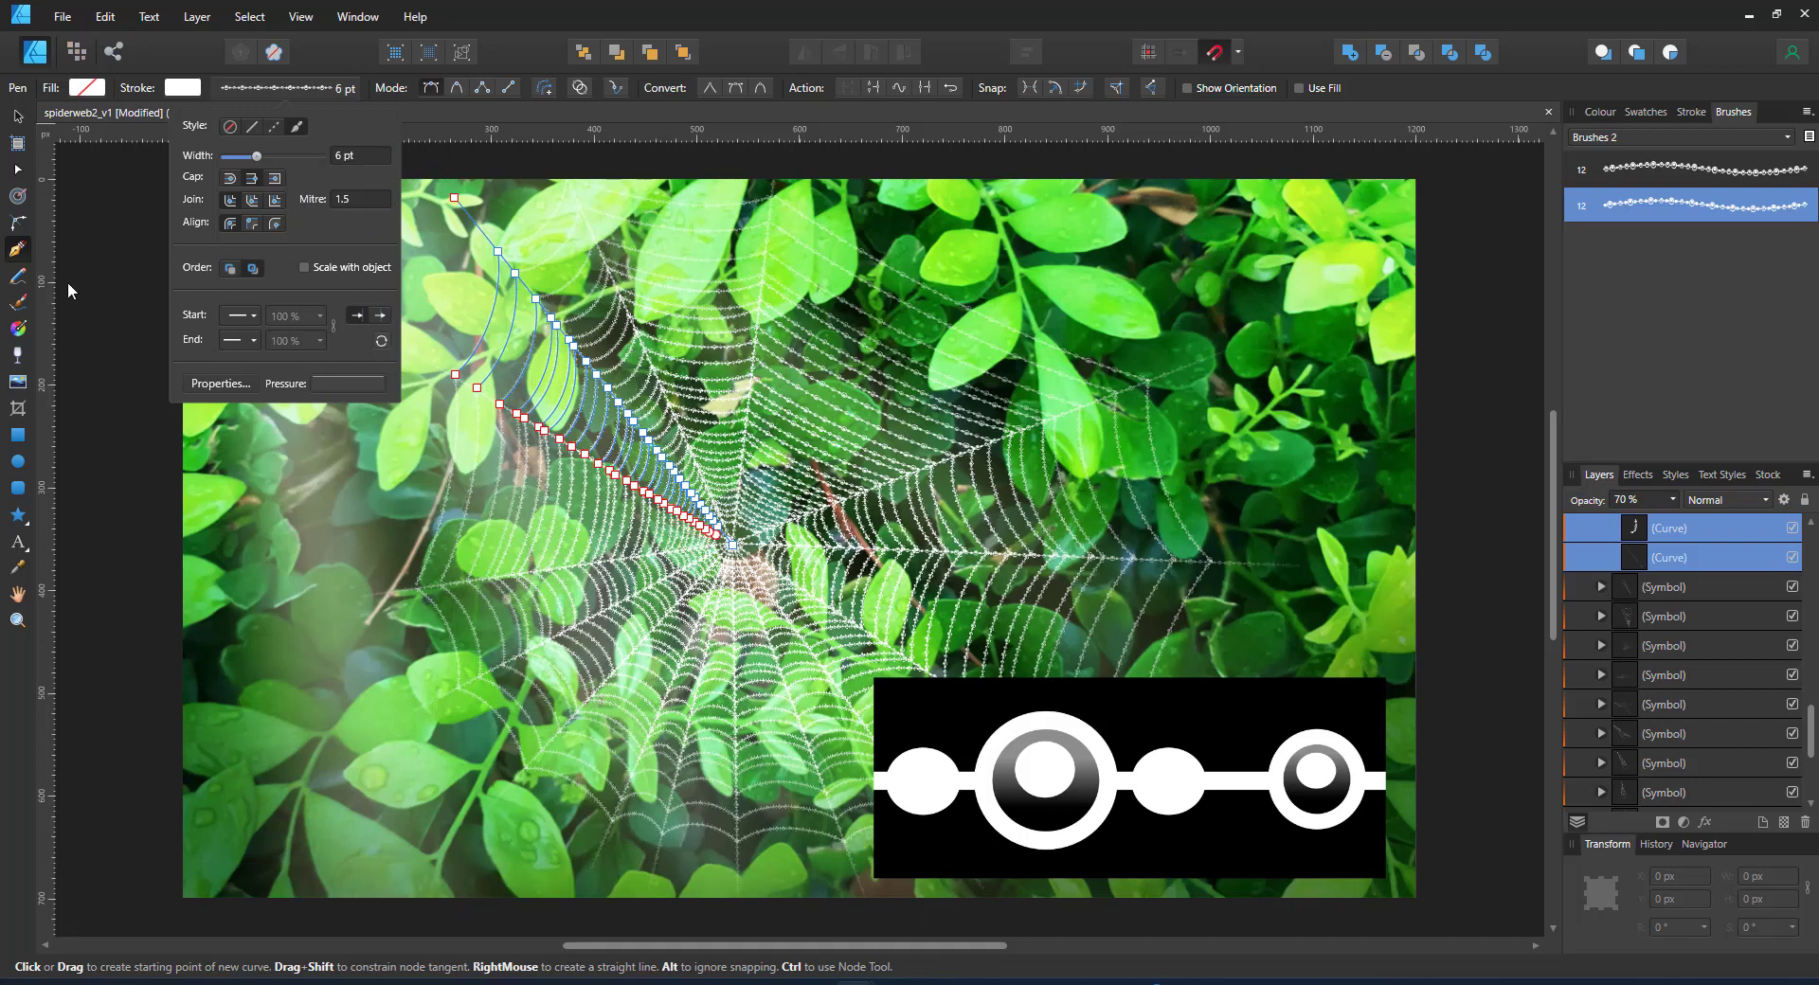
pyautogui.click(17, 116)
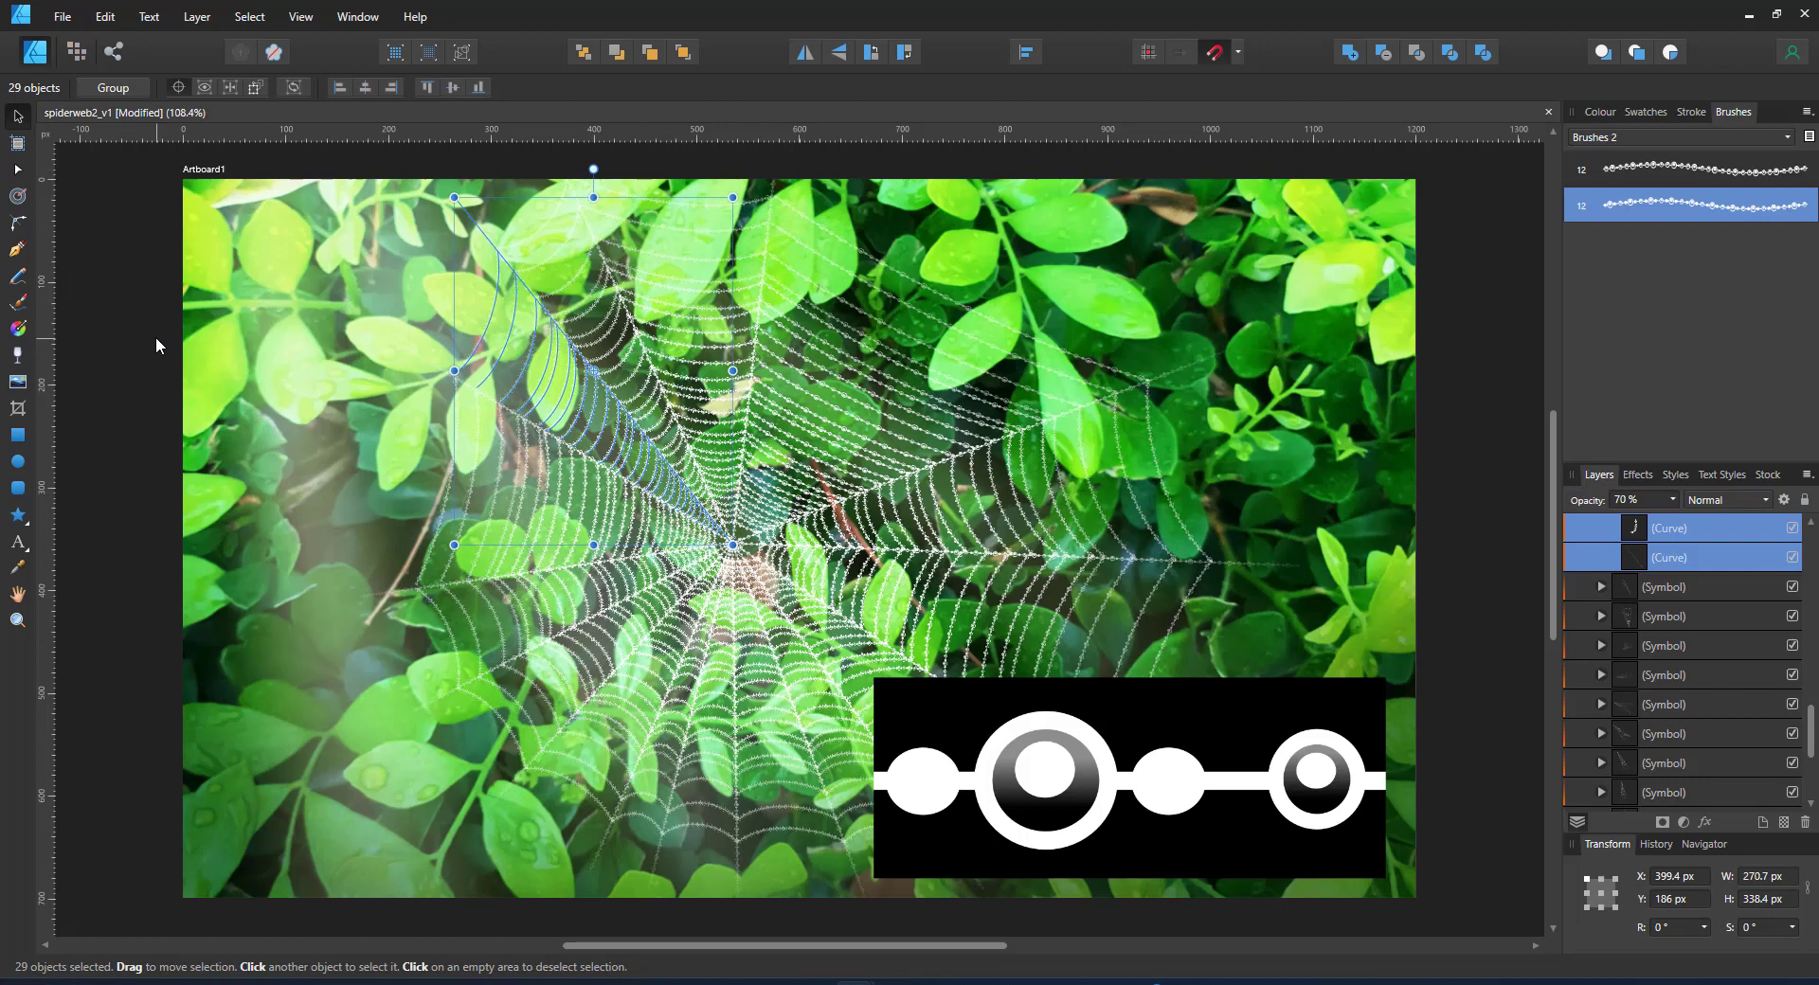
pyautogui.click(156, 337)
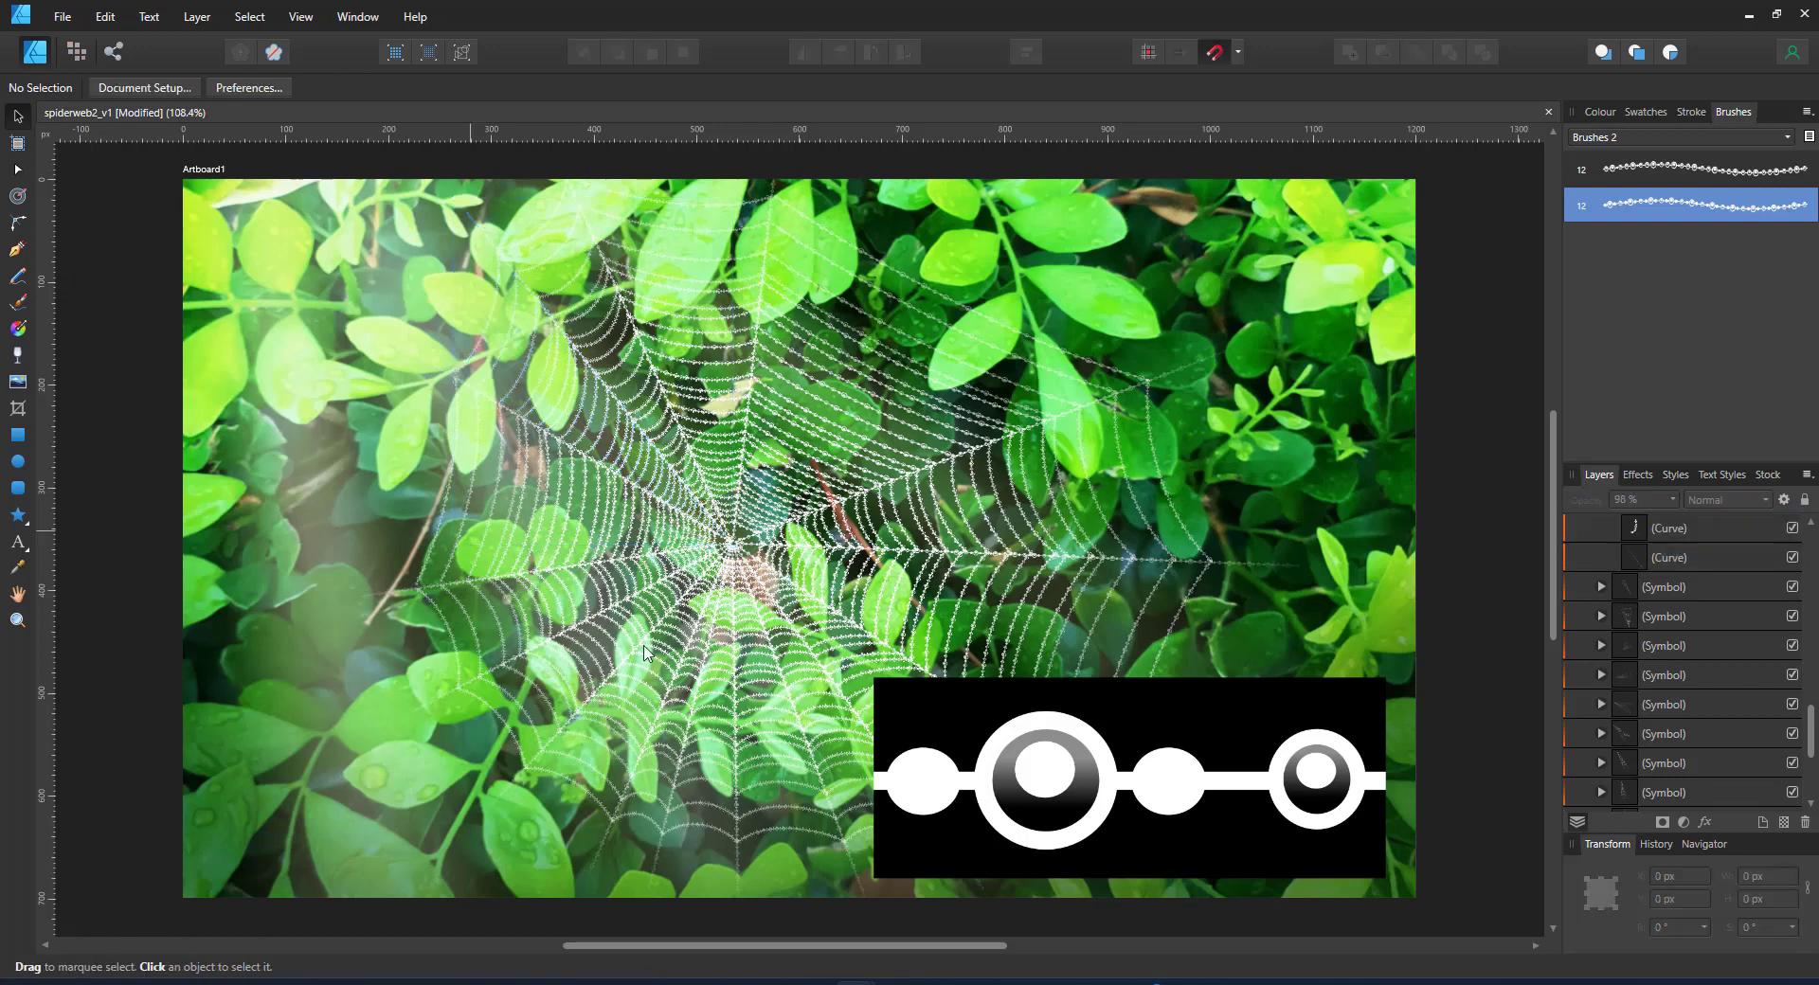
# - Hide the spiderweb_brush2.png image and apply a linear transparency gradient diagonally across the web group from upper-left to lower-right
pyautogui.click(1339, 714)
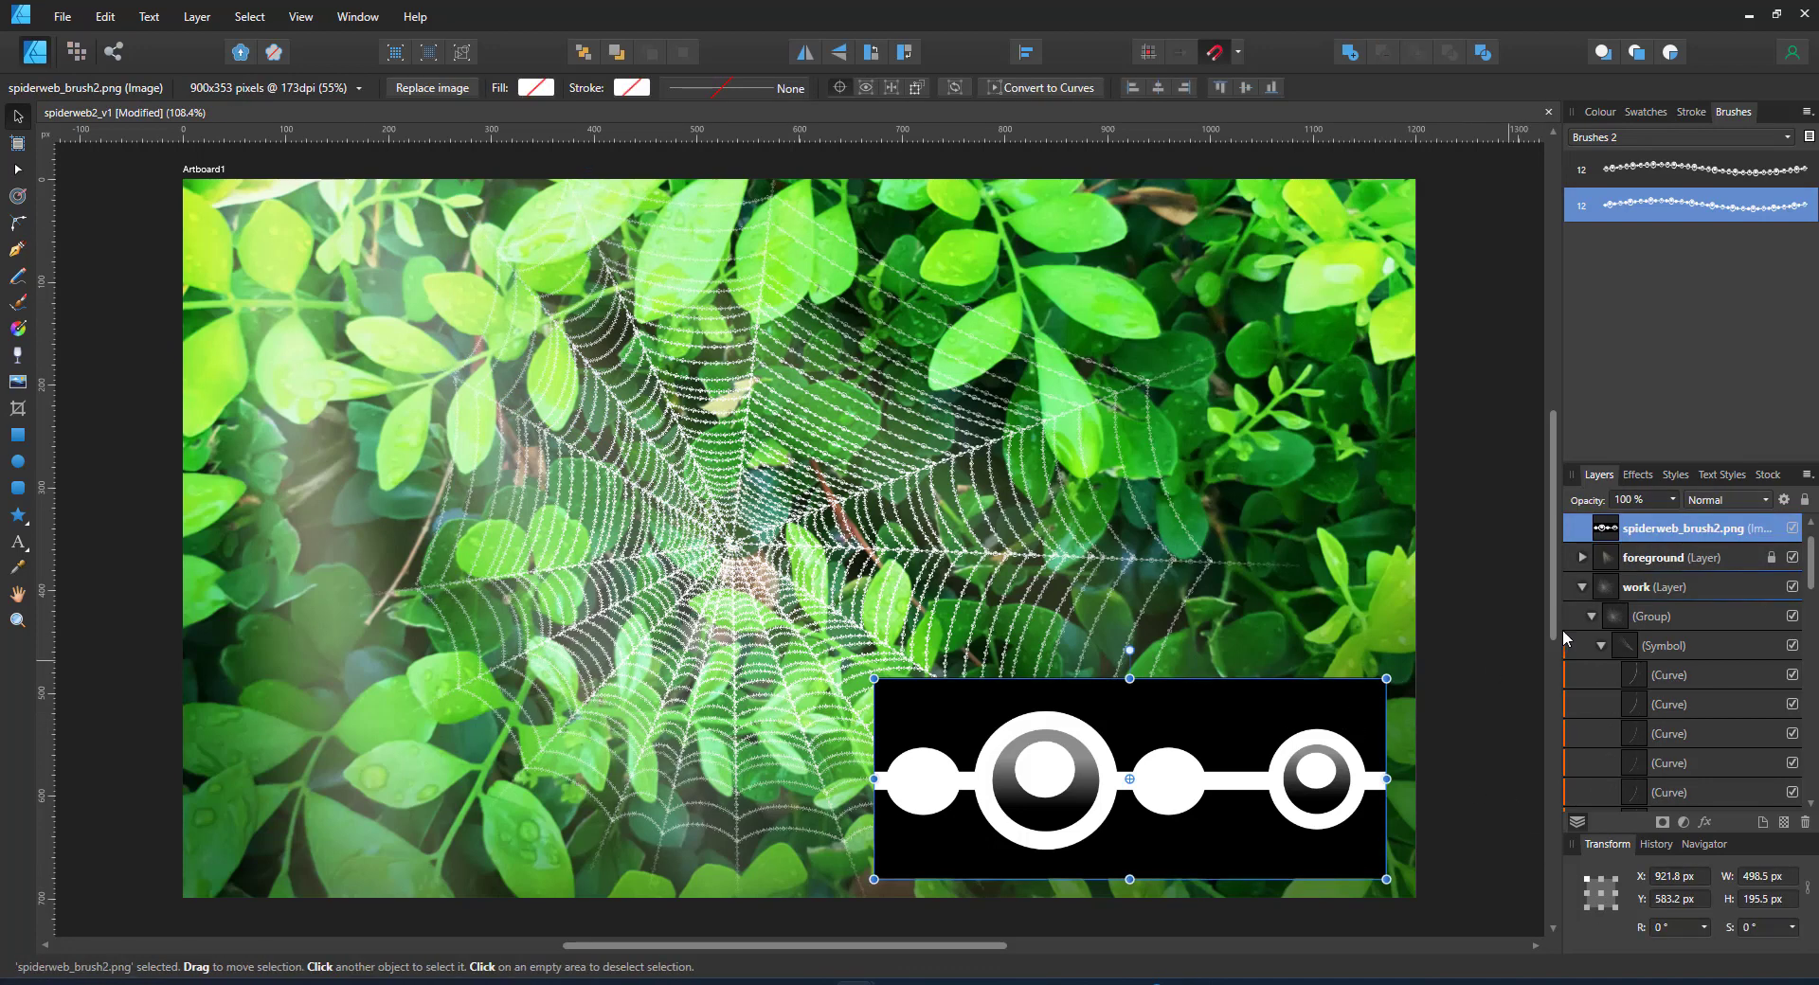
pyautogui.click(1793, 528)
pyautogui.click(1689, 614)
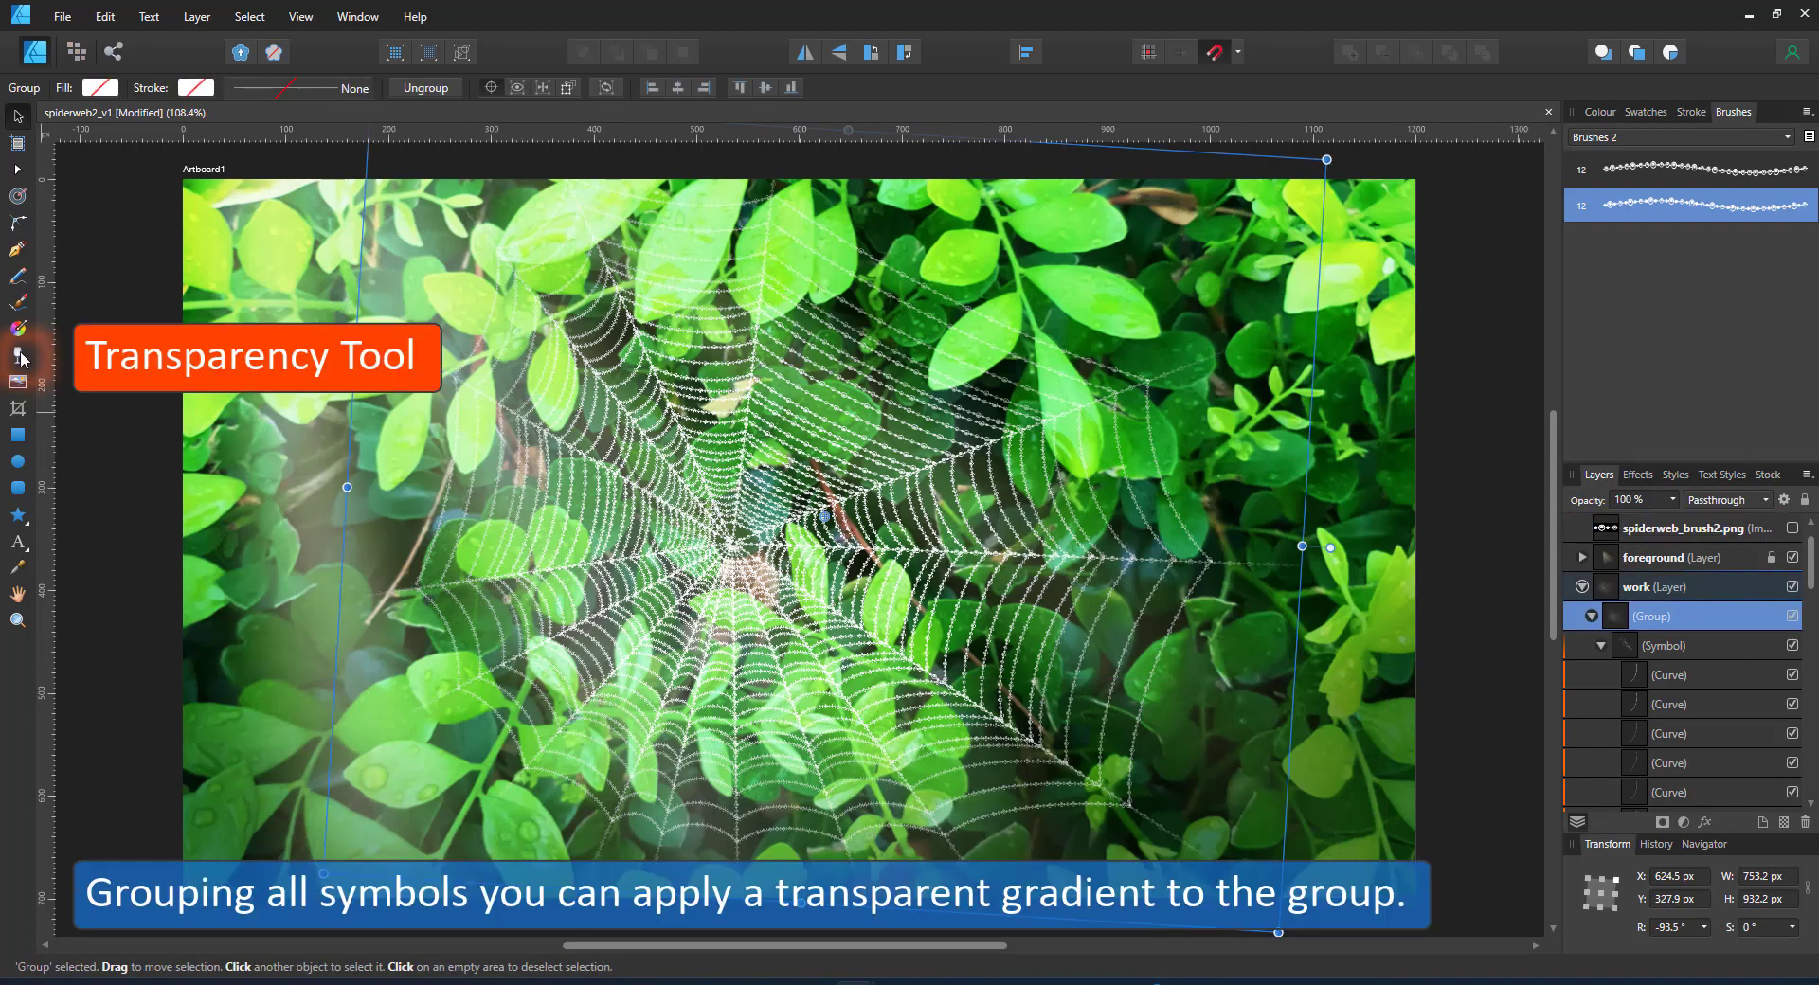
pyautogui.press('y')
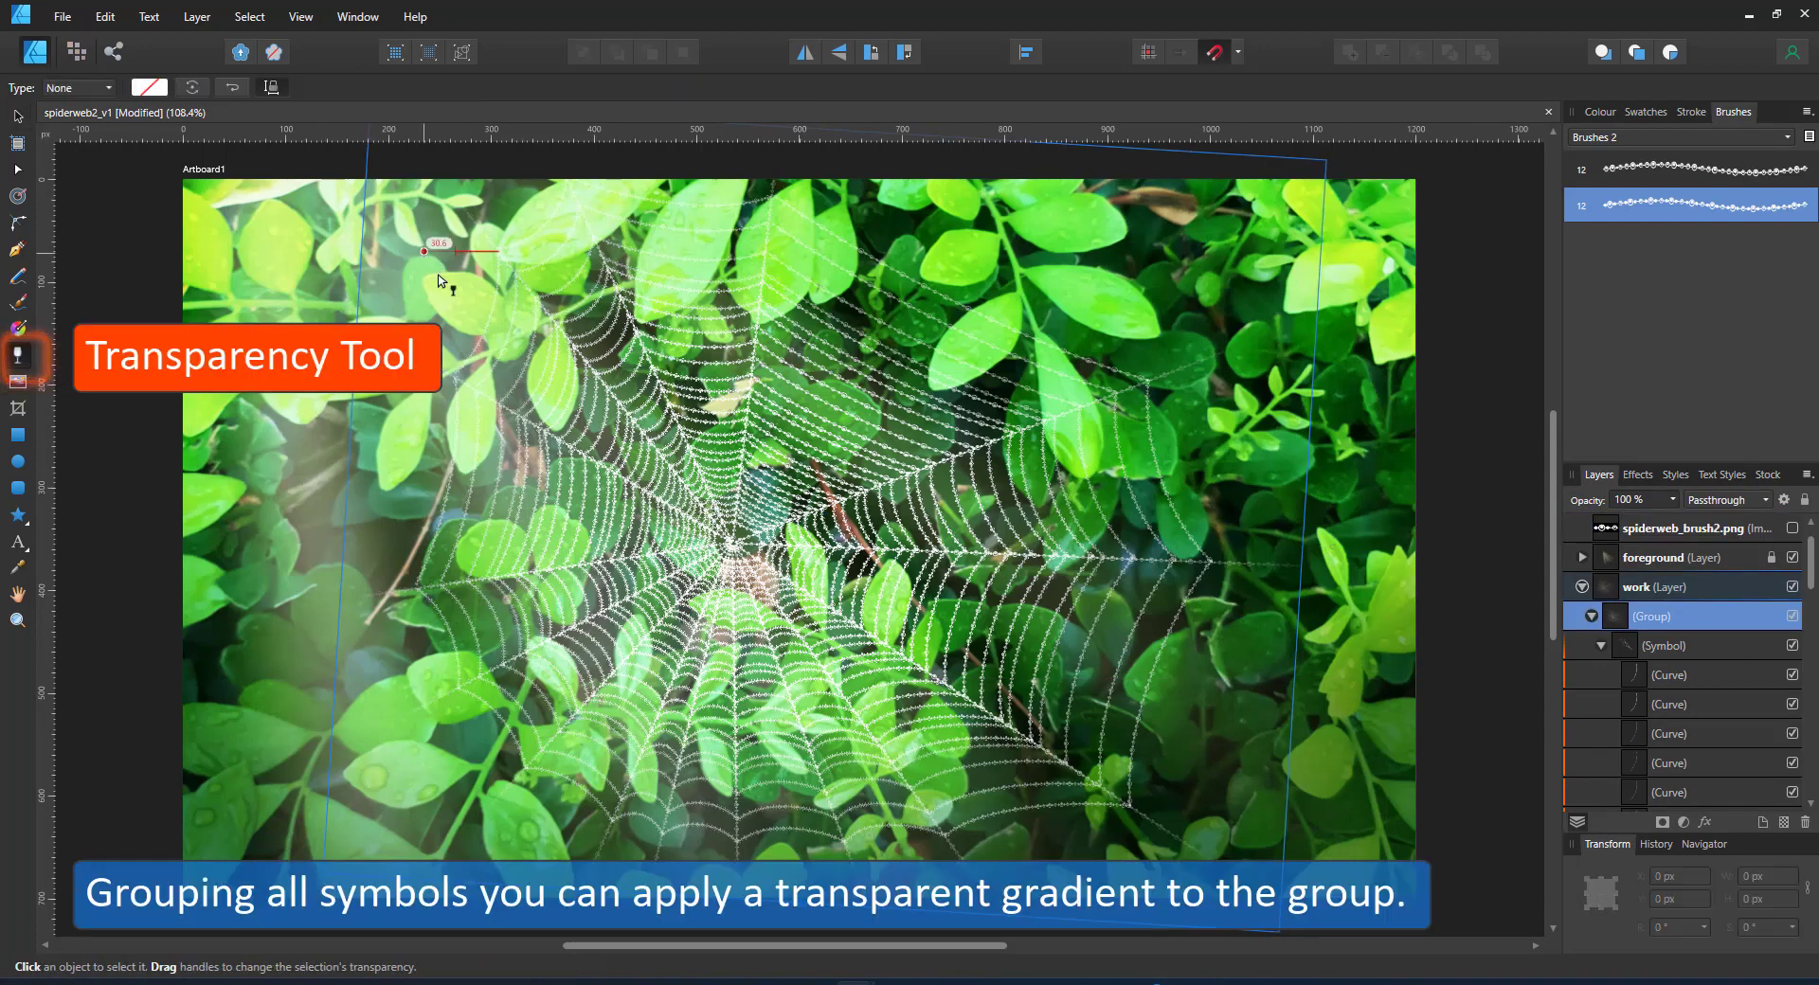
pyautogui.moveTo(424, 251); pyautogui.dragTo(1187, 835)
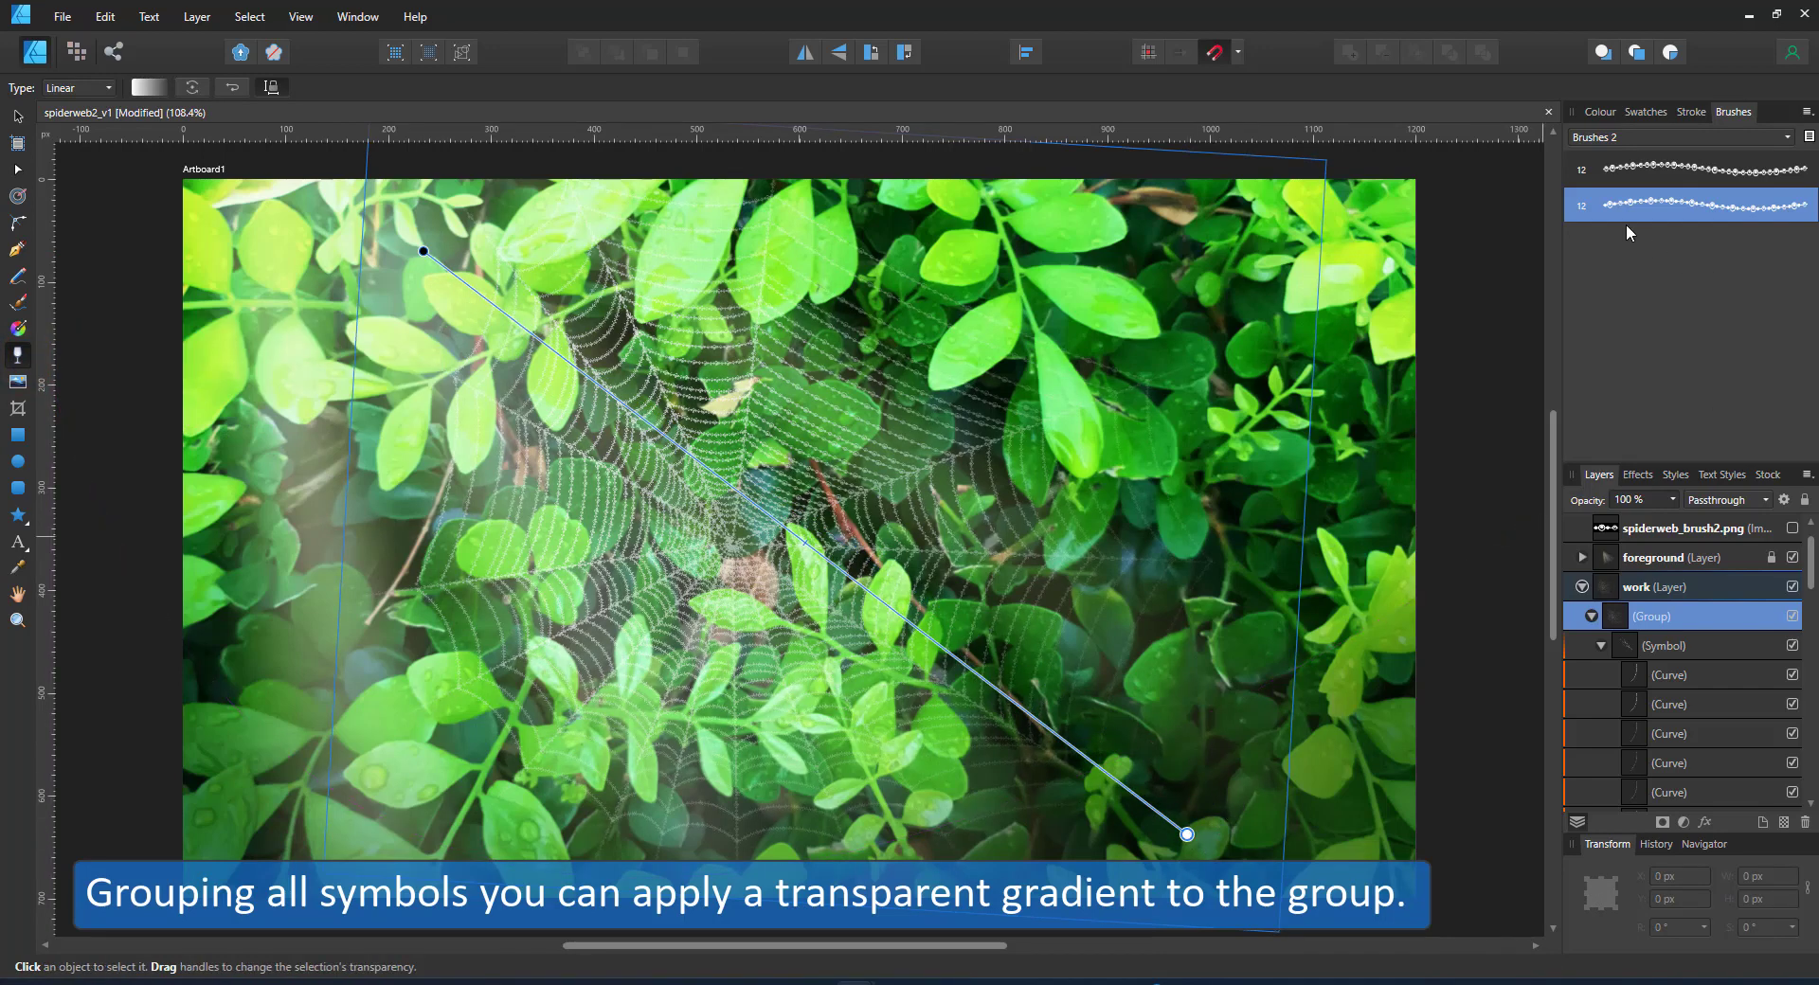
# - Set the gradient's end stop to 100% opacity and add a stop near the web centre at 49% opacity
pyautogui.click(1602, 112)
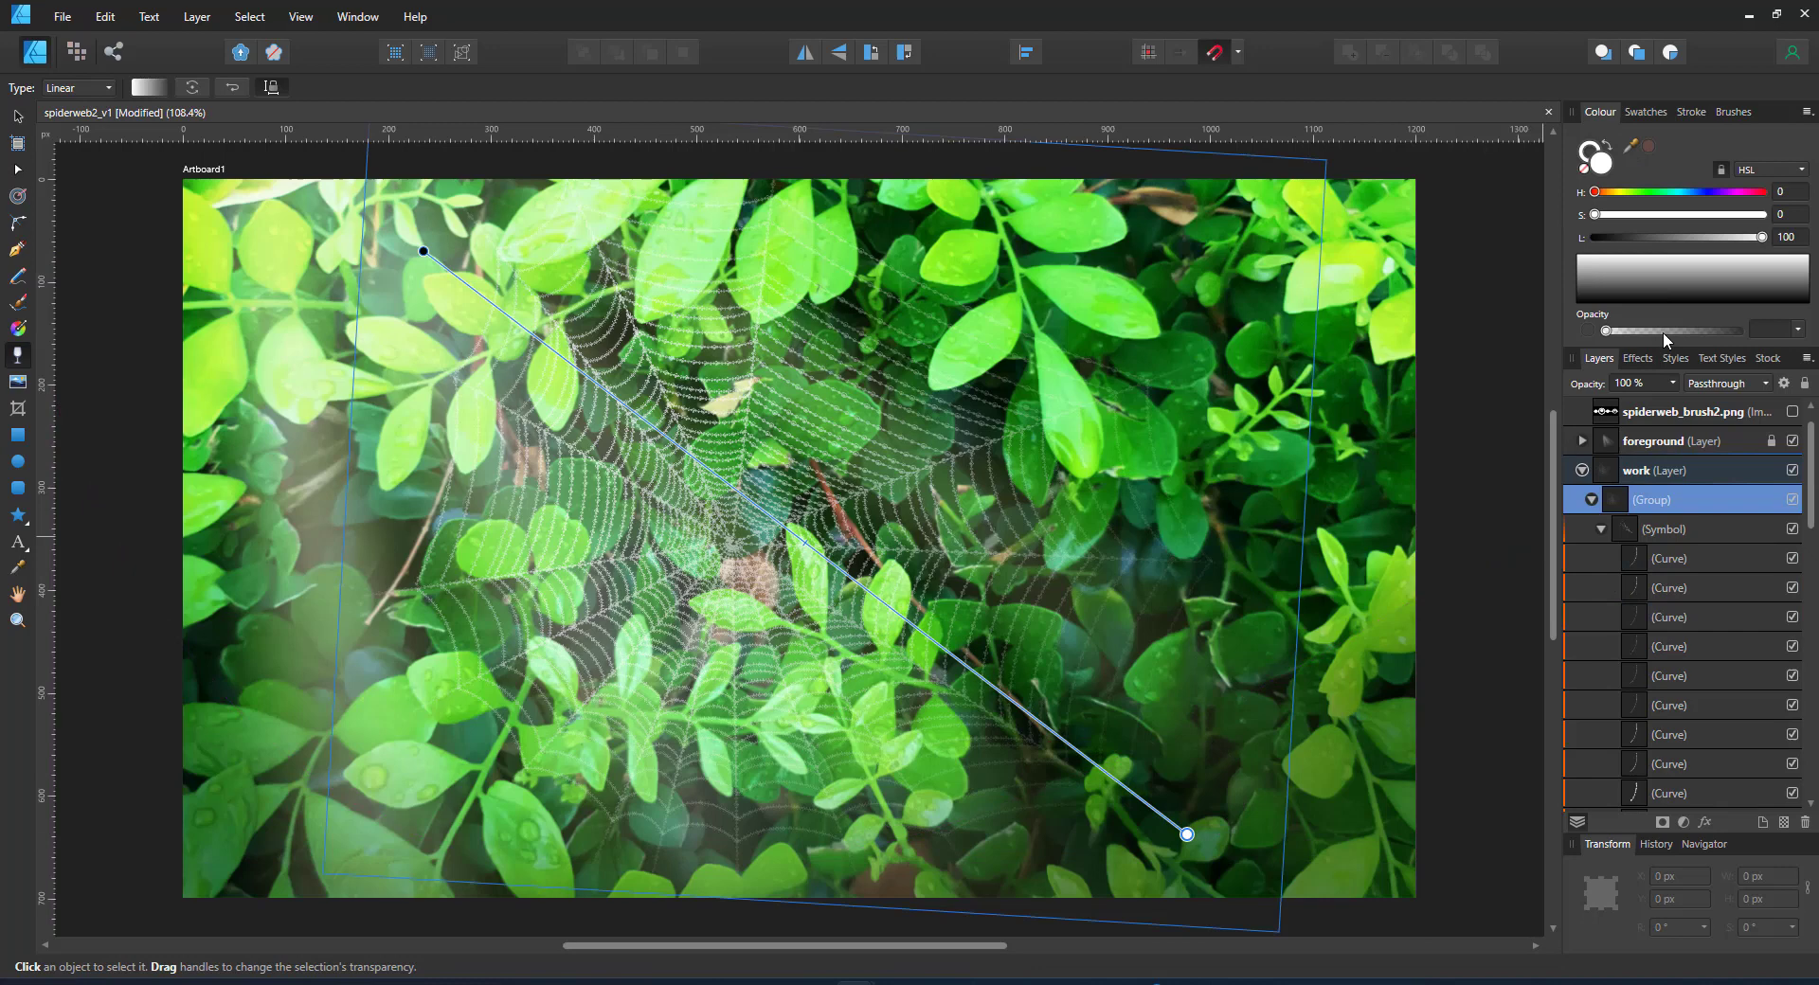
pyautogui.moveTo(1608, 331); pyautogui.dragTo(1738, 330)
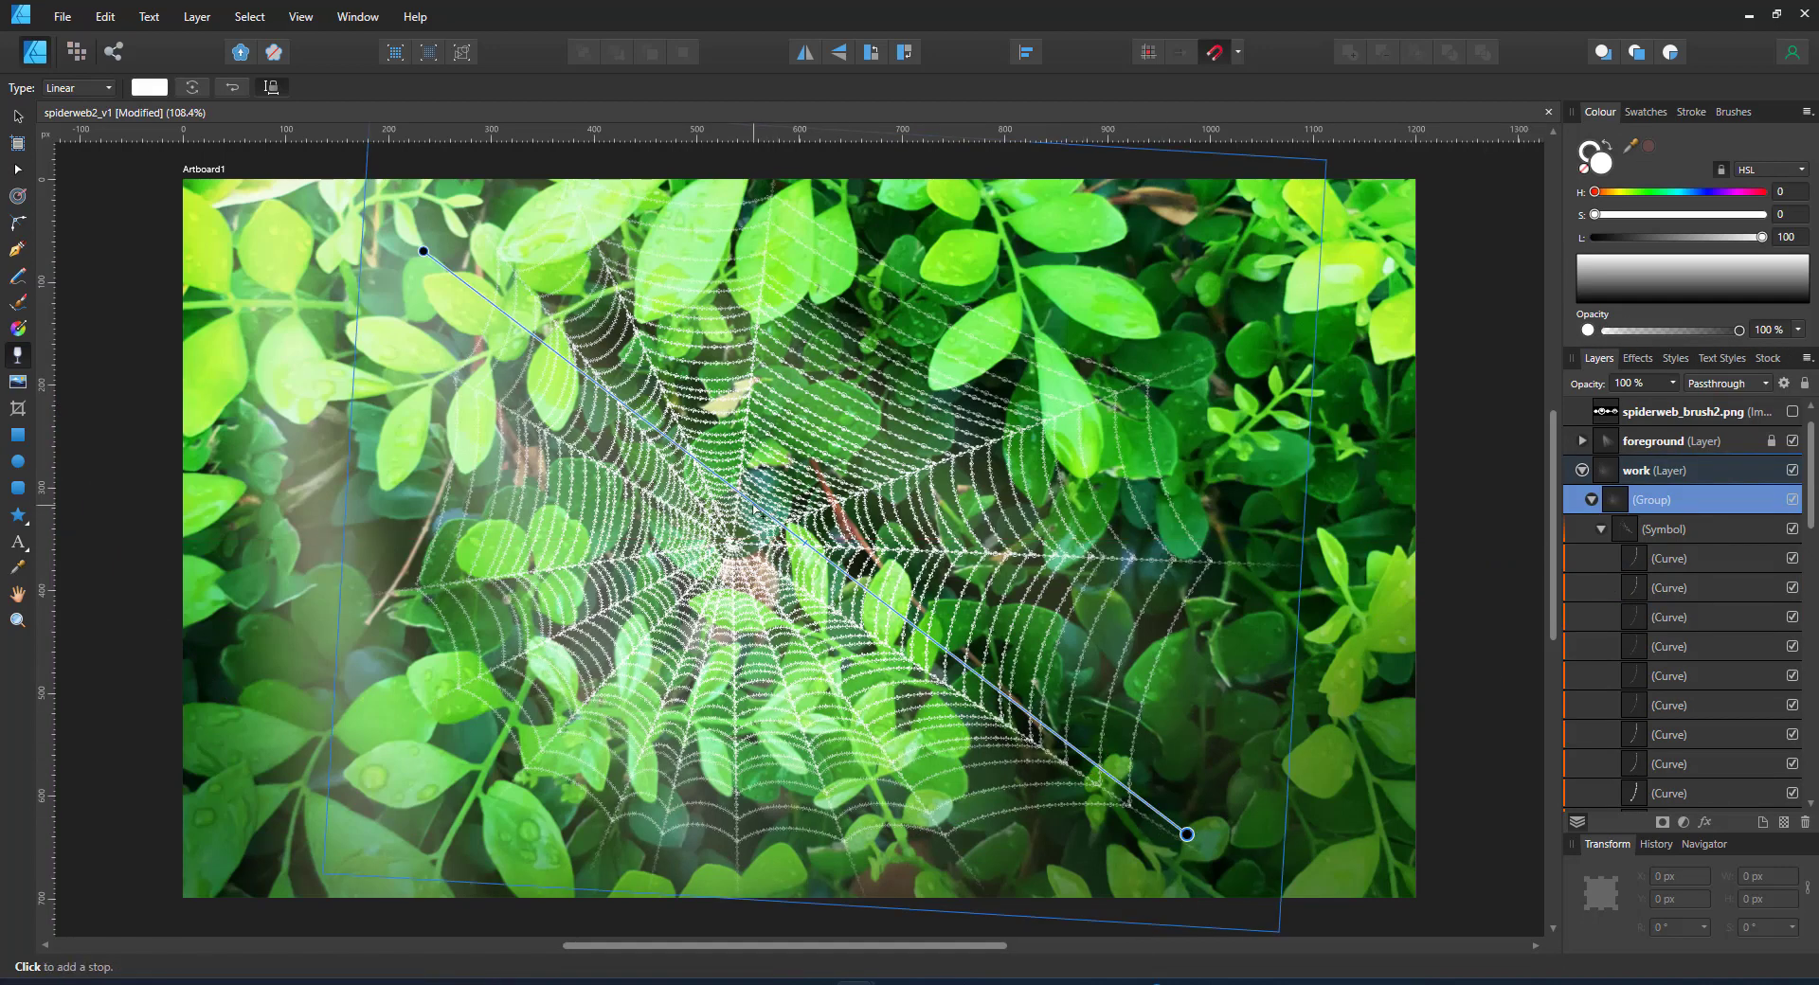
pyautogui.click(1673, 332)
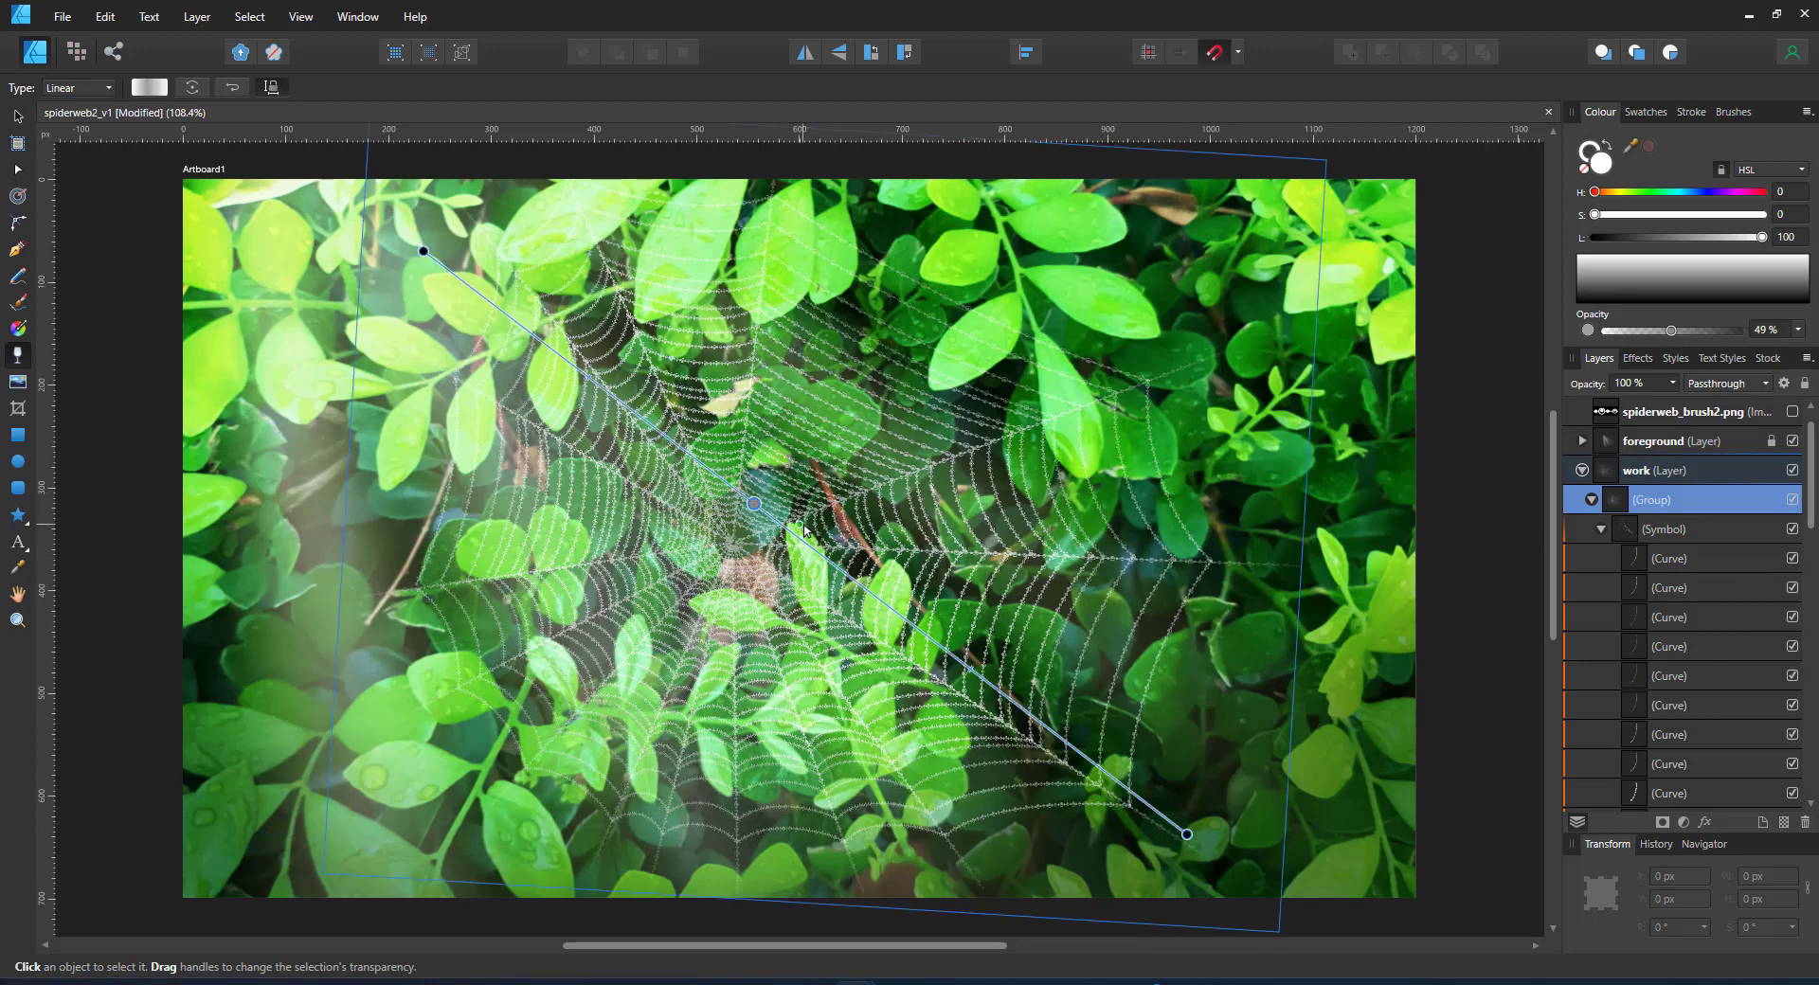
# - Add a gradient stop just beyond the web centre at 100% opacity and a more transparent stop midway to the lower-right end
pyautogui.click(819, 552)
pyautogui.moveTo(1681, 328); pyautogui.dragTo(1742, 330)
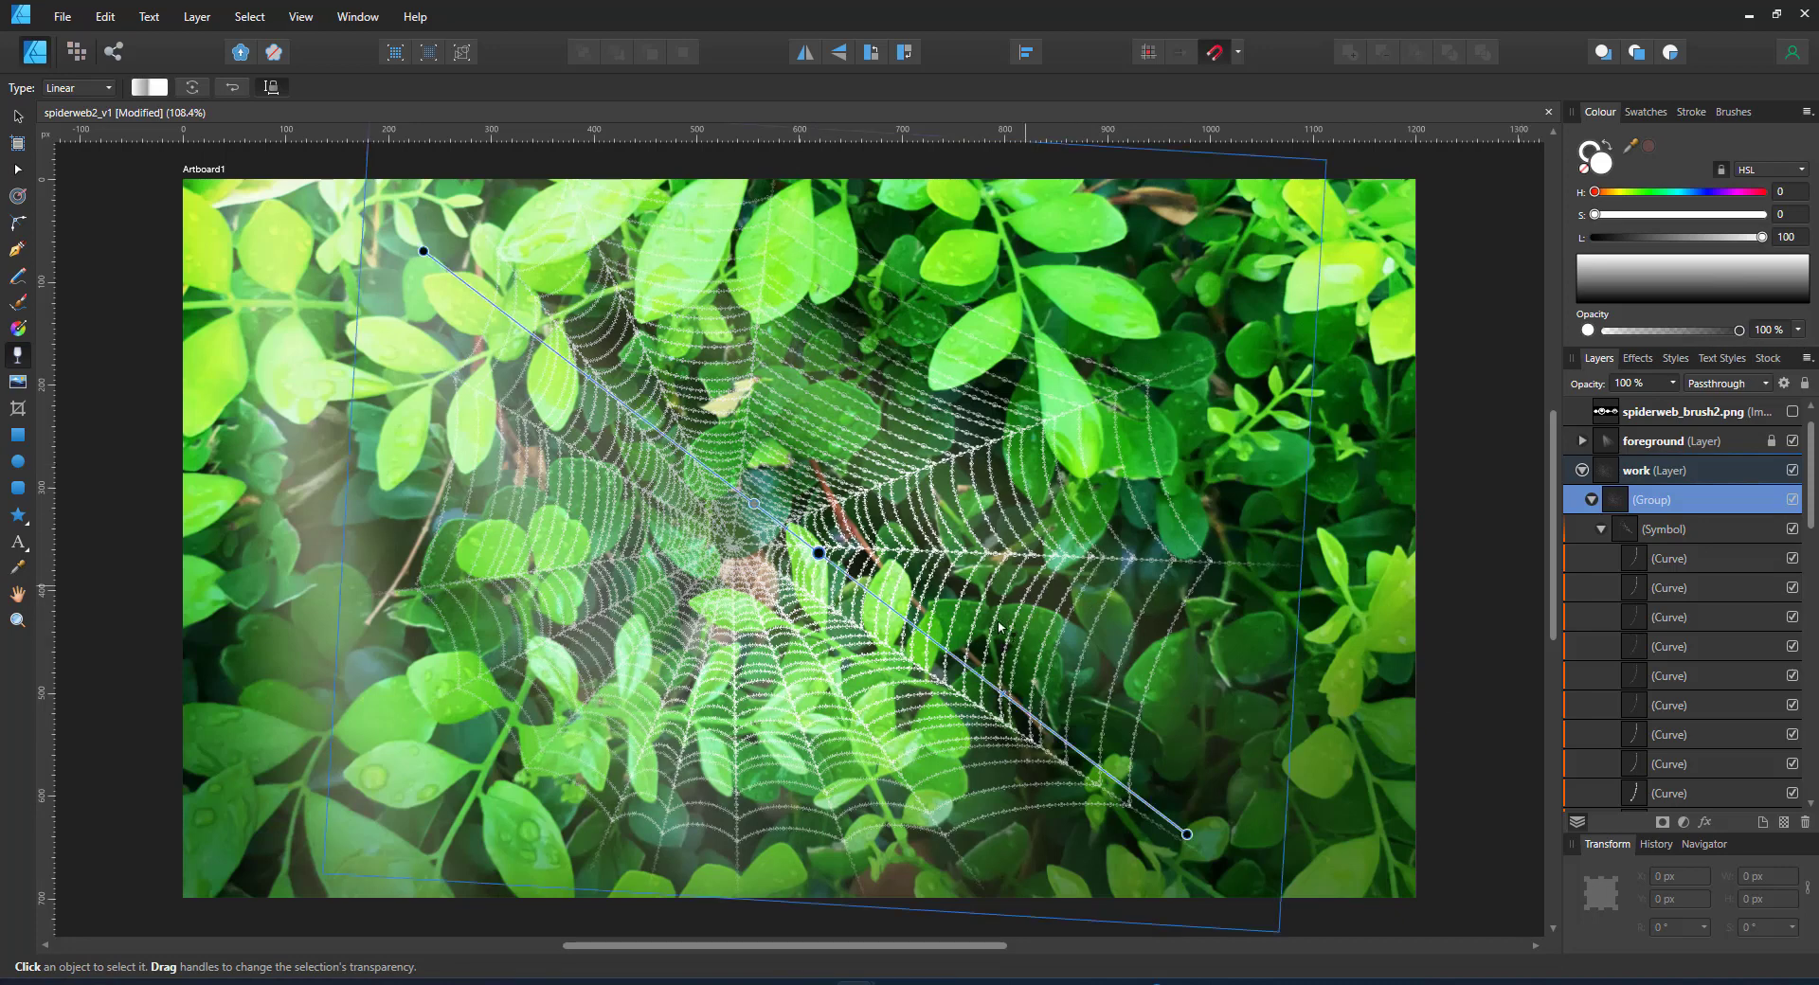
pyautogui.click(968, 666)
pyautogui.moveTo(1642, 331); pyautogui.dragTo(1658, 330)
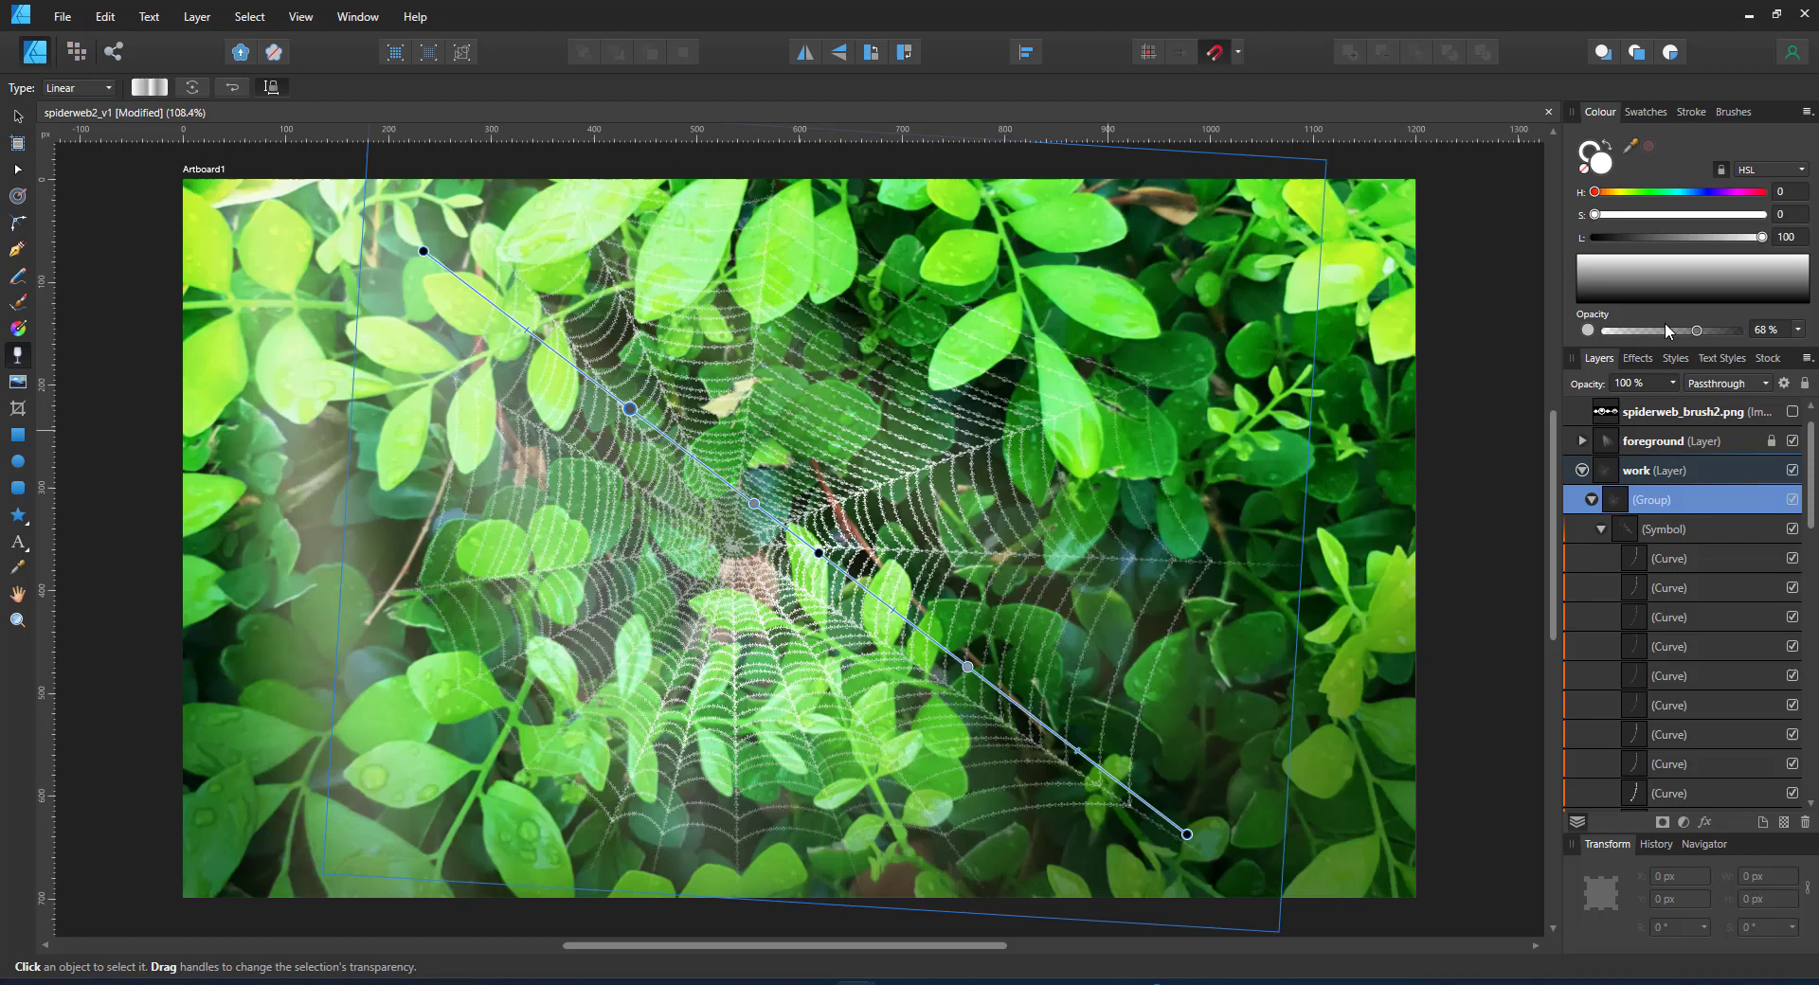
# - Add and adjust opacity stops along the gradient's upper-left half, with the one nearest the start at 58%, and deselect the web group
pyautogui.moveTo(1697, 330); pyautogui.dragTo(1723, 331)
pyautogui.click(693, 456)
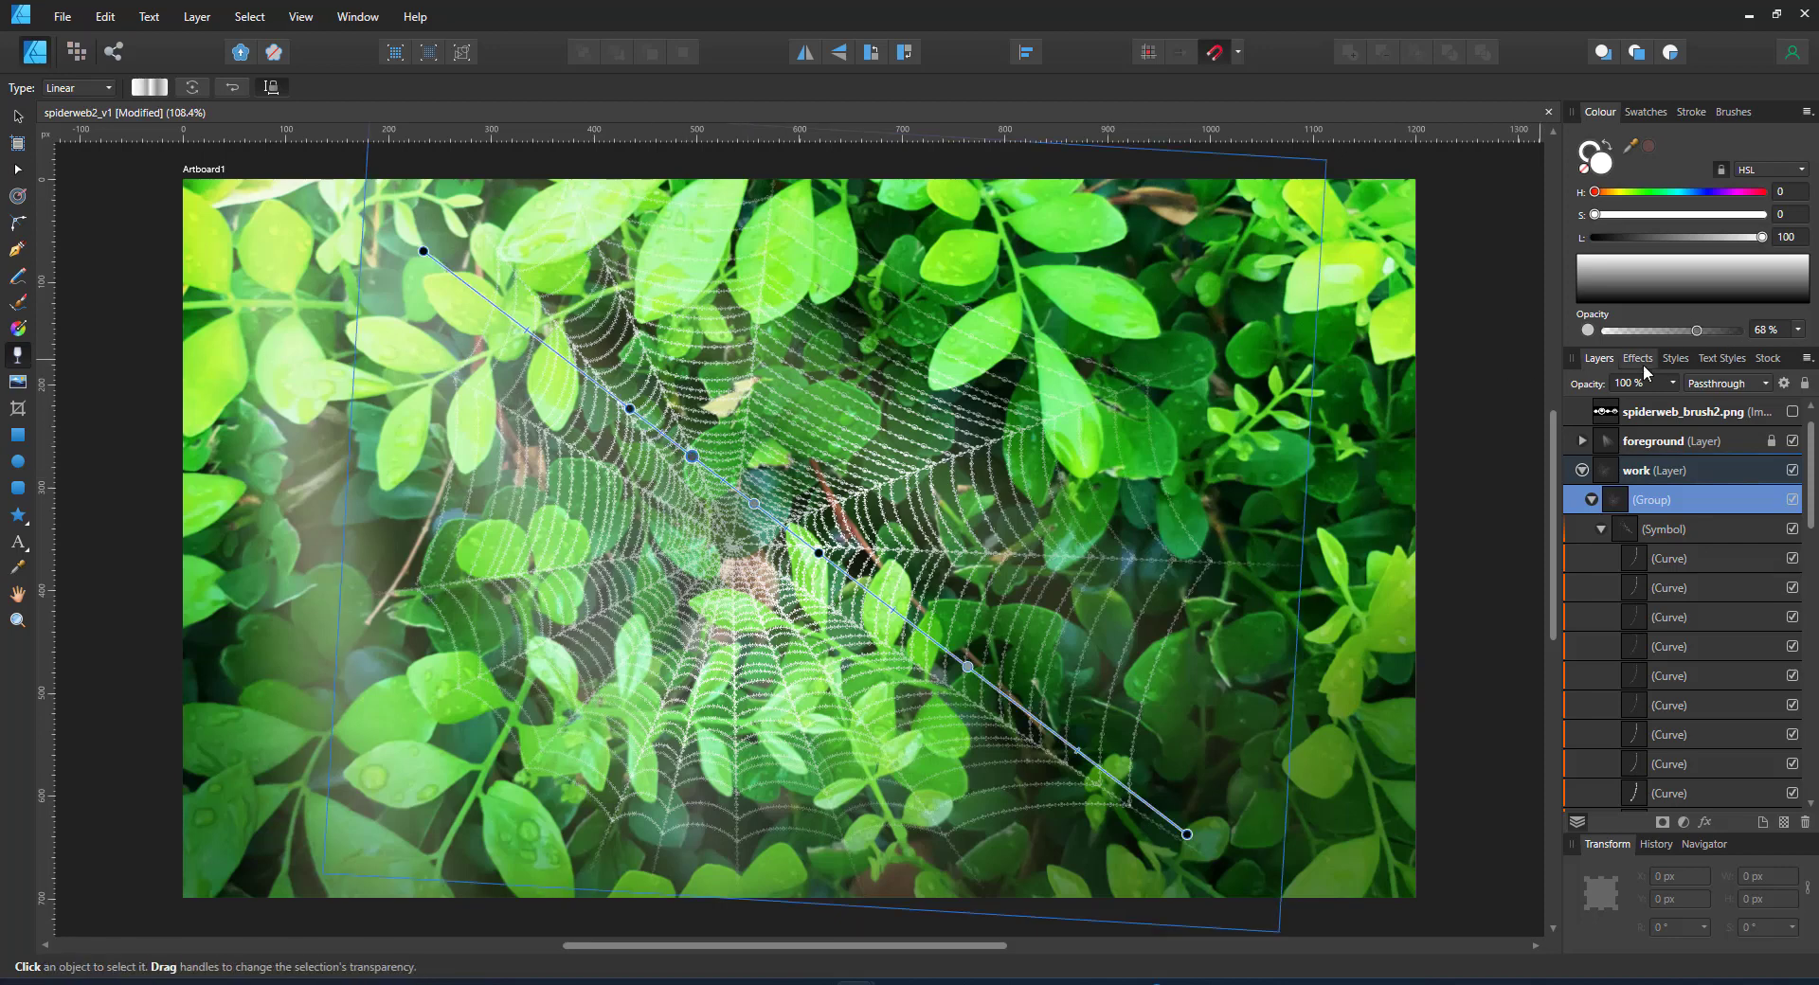
pyautogui.click(1065, 451)
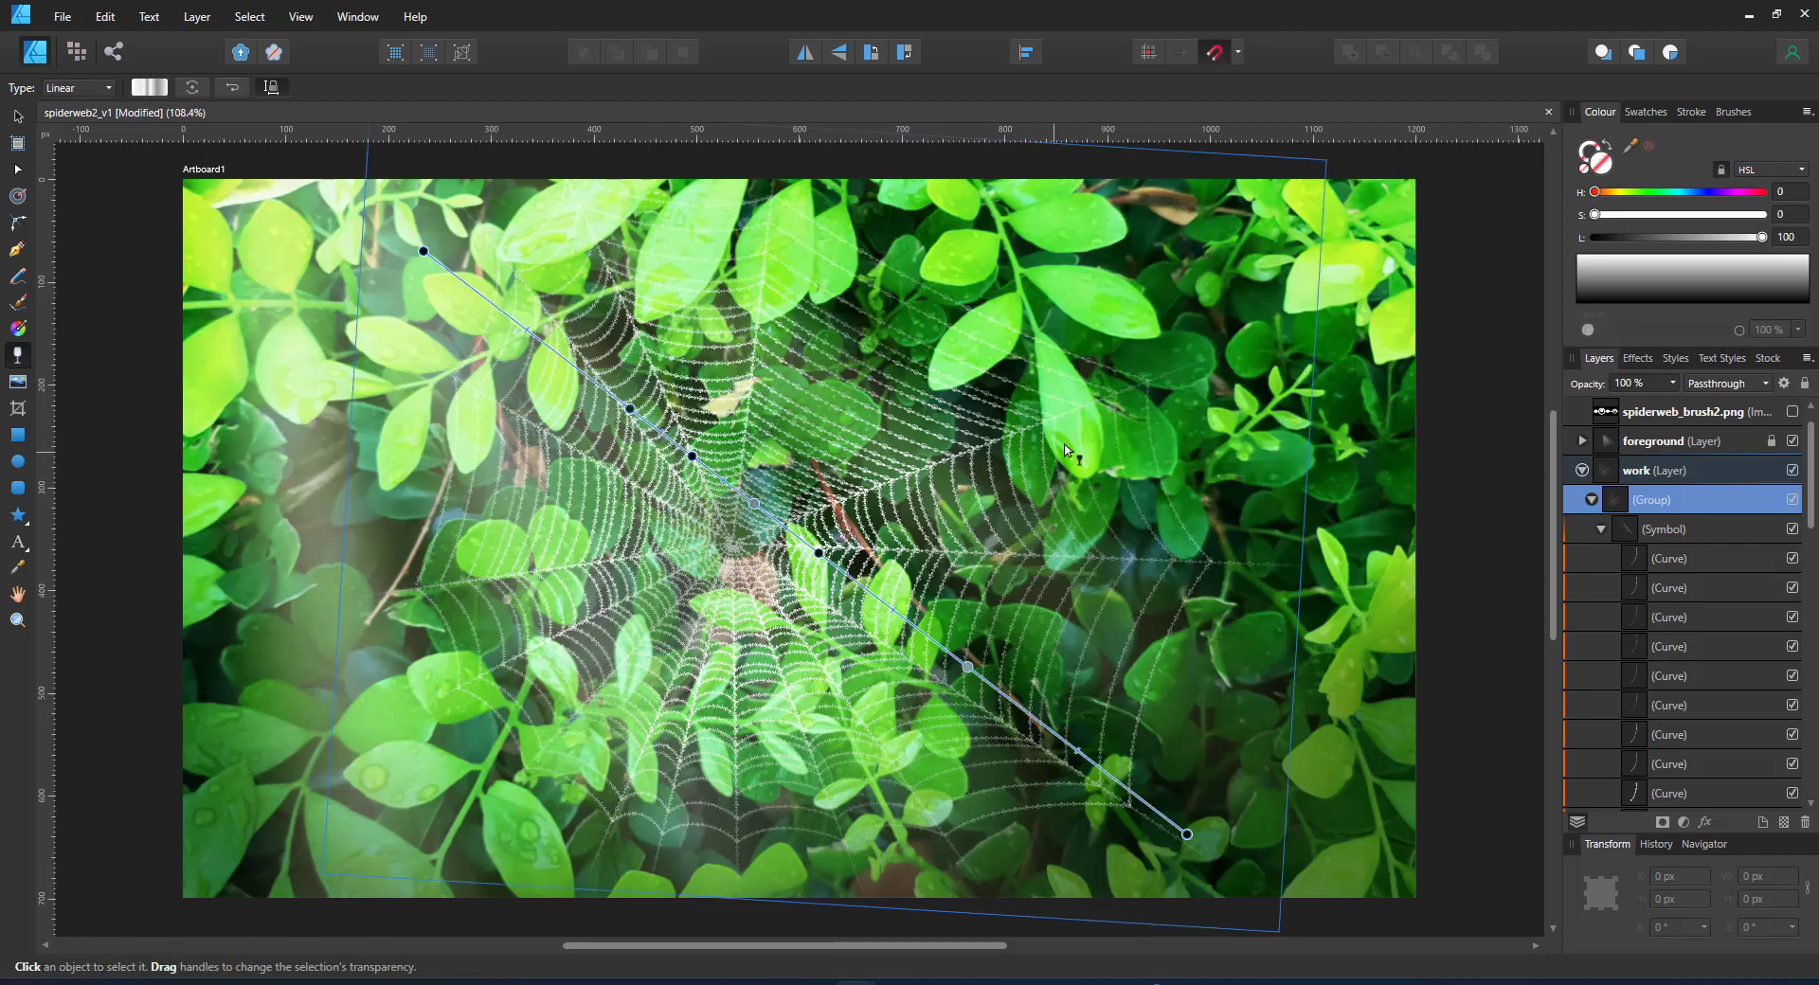
pyautogui.click(655, 429)
pyautogui.moveTo(1668, 330)
pyautogui.mouseDown()
pyautogui.moveTo(1650, 334)
pyautogui.moveTo(1684, 331)
pyautogui.mouseUp()
pyautogui.click(547, 346)
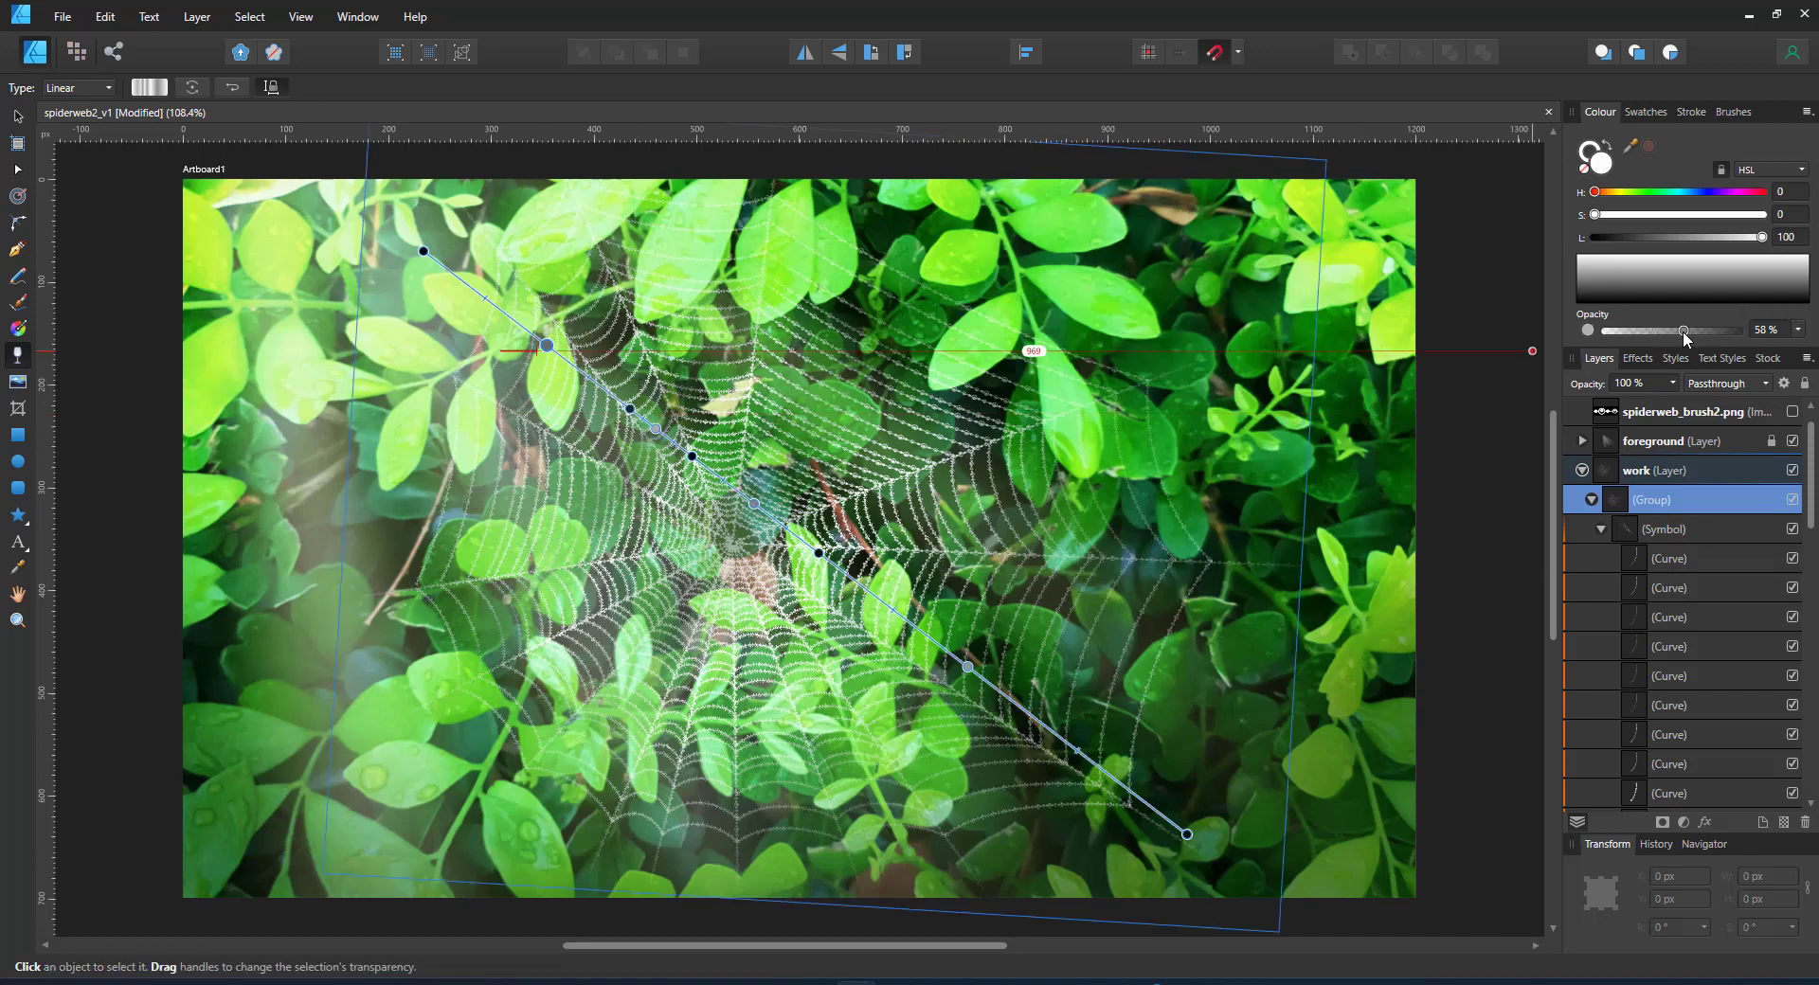
pyautogui.click(18, 115)
pyautogui.click(127, 428)
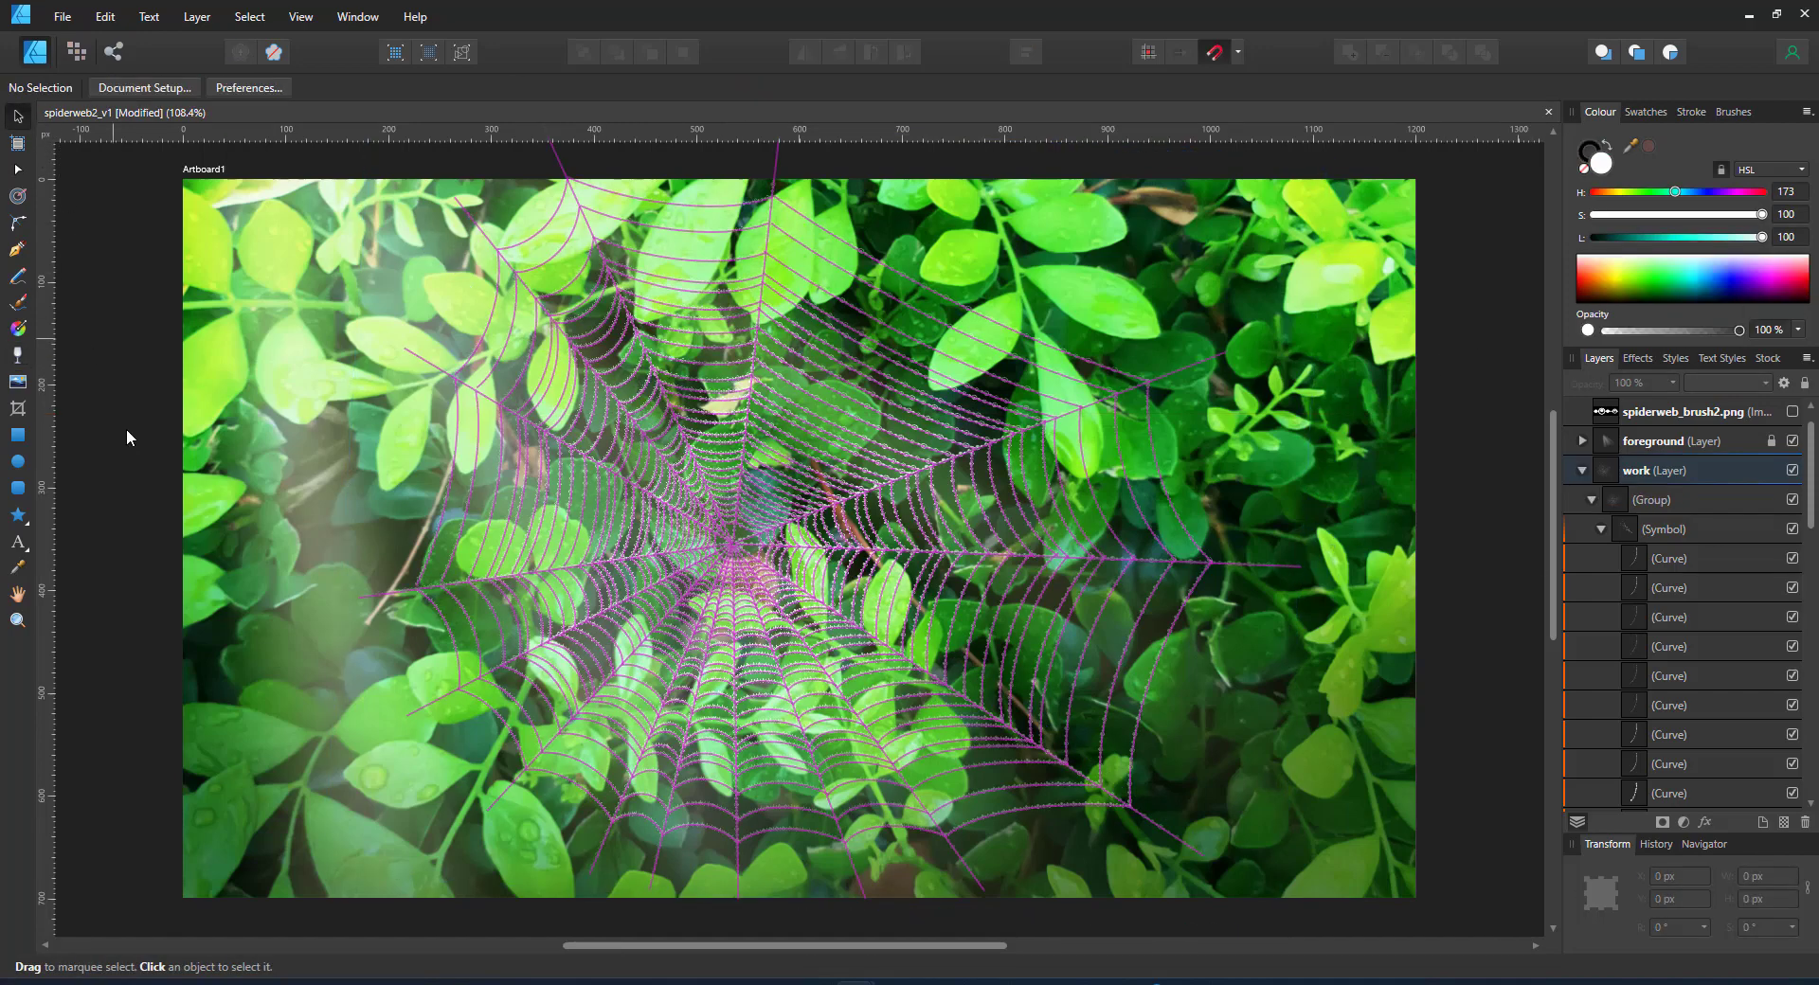